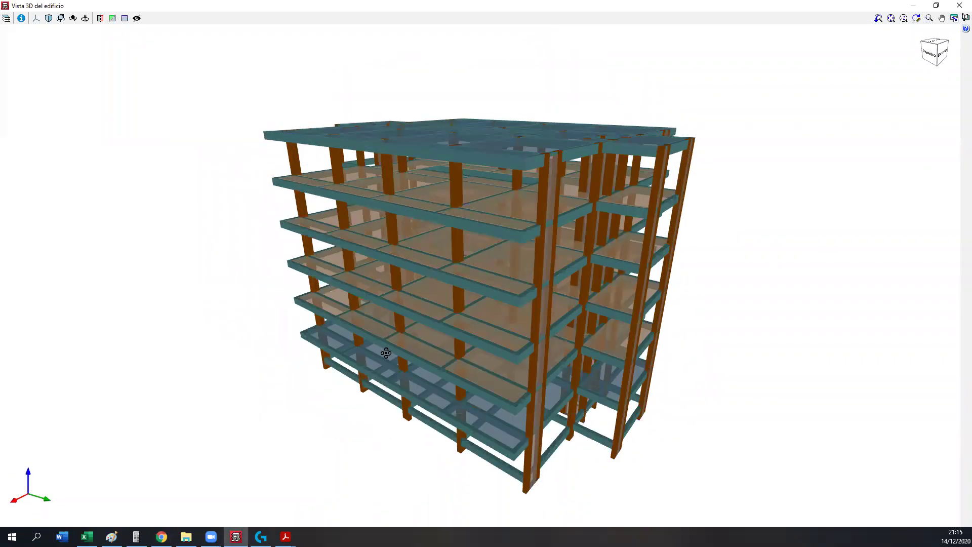
- Examine the 3D building model from several sides, covering the roof slab, perimeter beams, cantilevered edges and columns
shift+middle_drag(466, 264, 415, 290)
scroll(417, 289, up, 5)
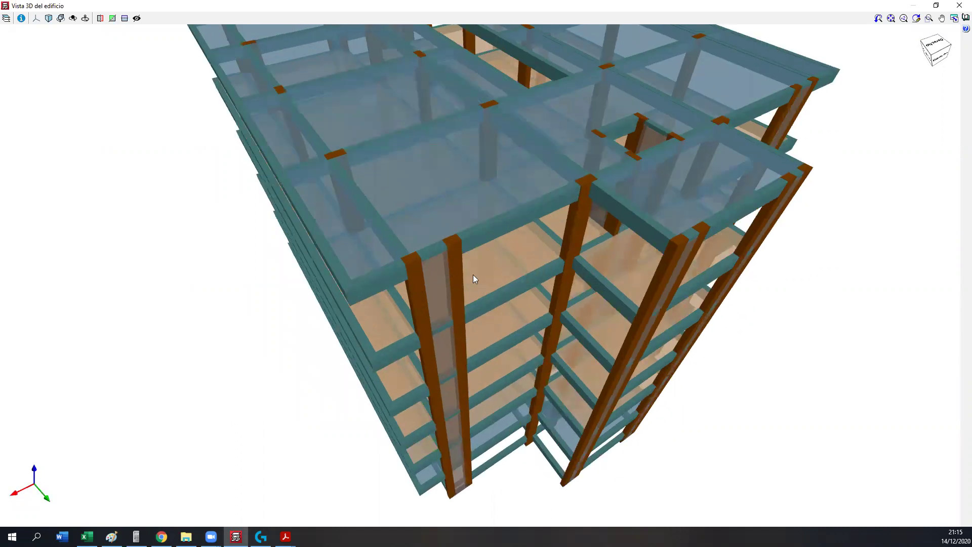
shift+middle_drag(392, 257, 424, 314)
shift+middle_drag(476, 273, 423, 204)
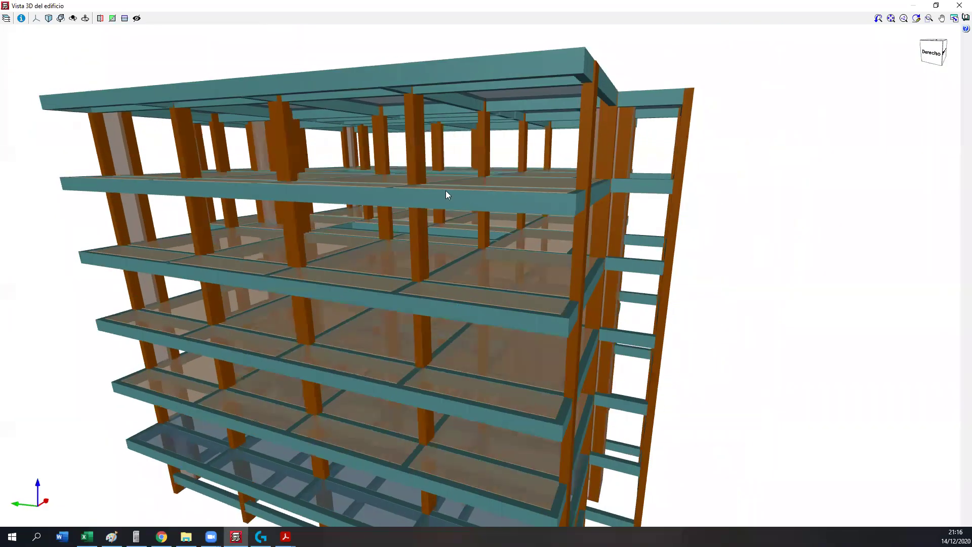
shift+middle_drag(510, 174, 485, 197)
shift+middle_drag(575, 217, 561, 127)
scroll(617, 206, up, 3)
middle_drag(304, 274, 448, 224)
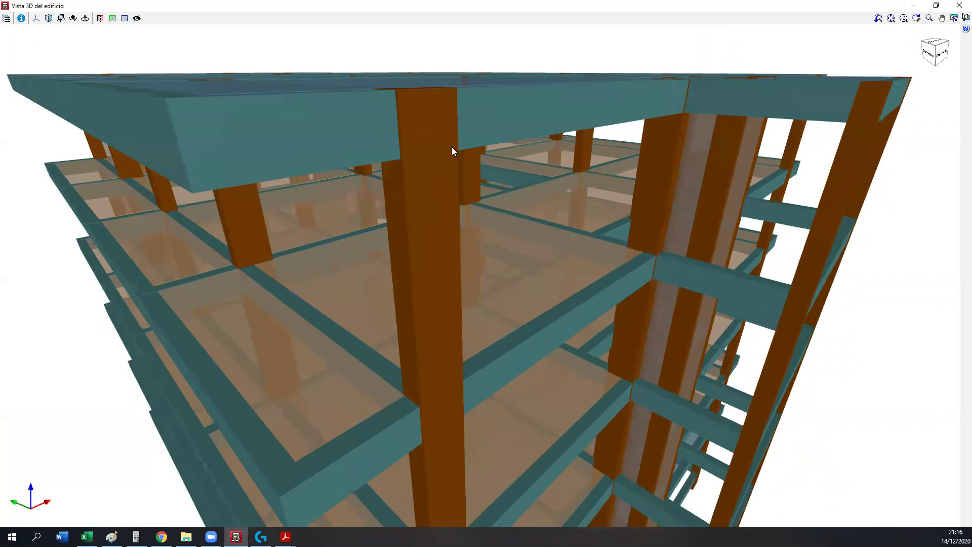
scroll(451, 174, down, 2)
scroll(426, 170, up, 2)
shift+middle_drag(289, 279, 277, 245)
scroll(356, 253, down, 3)
shift+middle_drag(417, 304, 556, 235)
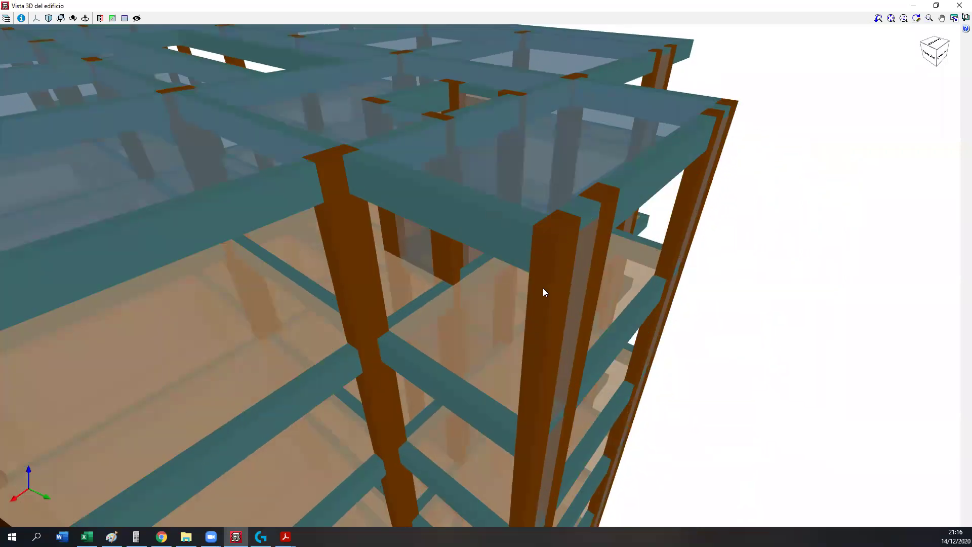
- Examine up close the columns, wall segments and beams of the projecting bay at the roof corner
scroll(547, 250, down, 3)
scroll(544, 247, up, 4)
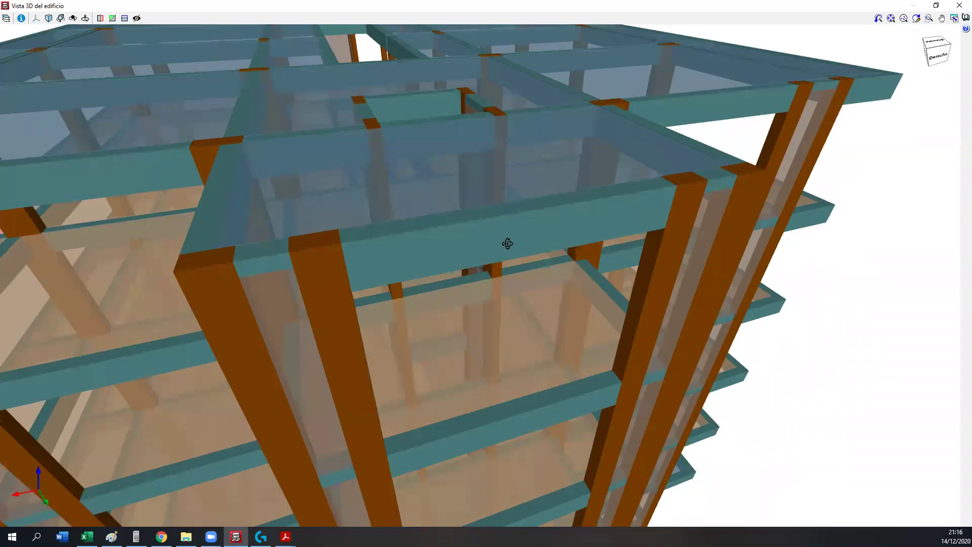
scroll(539, 242, down, 1)
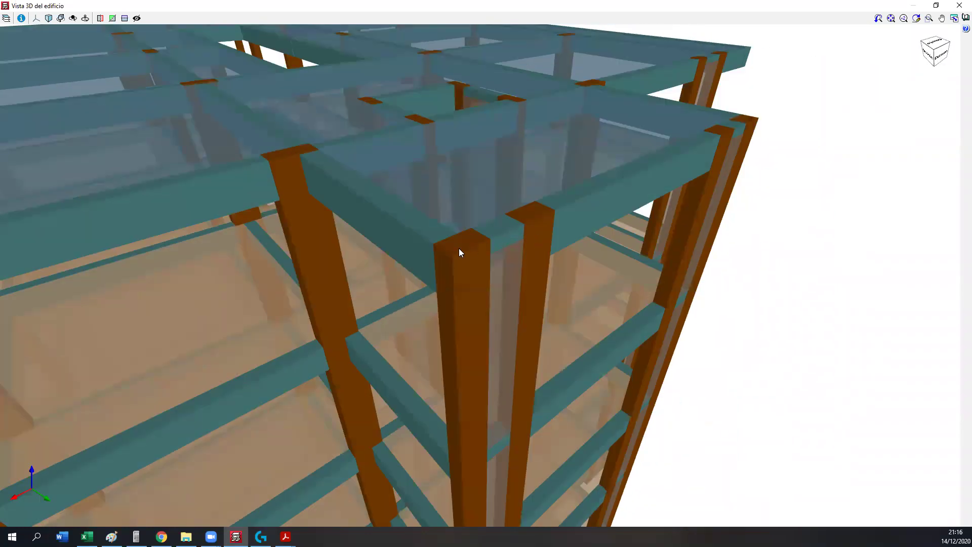
middle_drag(418, 265, 511, 270)
scroll(422, 304, down, 2)
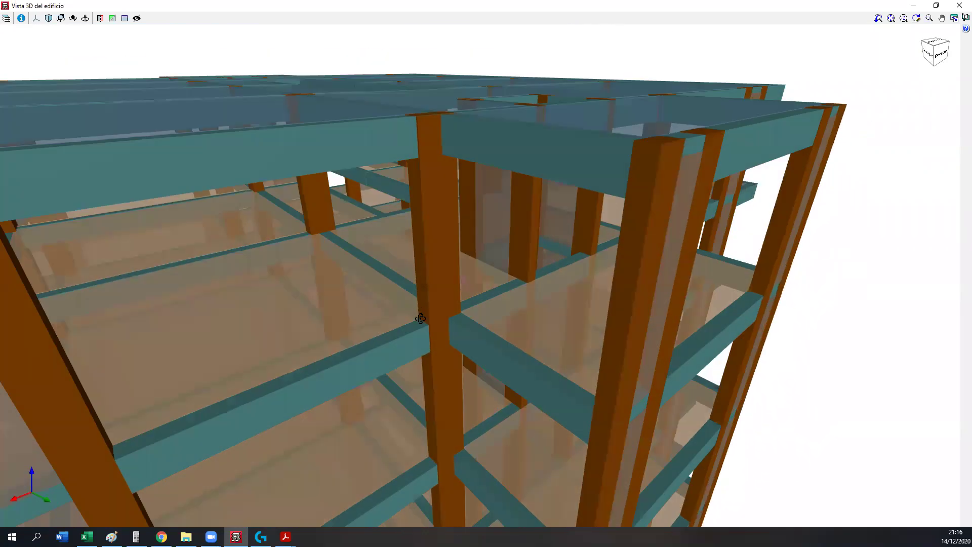
scroll(414, 301, up, 3)
scroll(412, 254, down, 2)
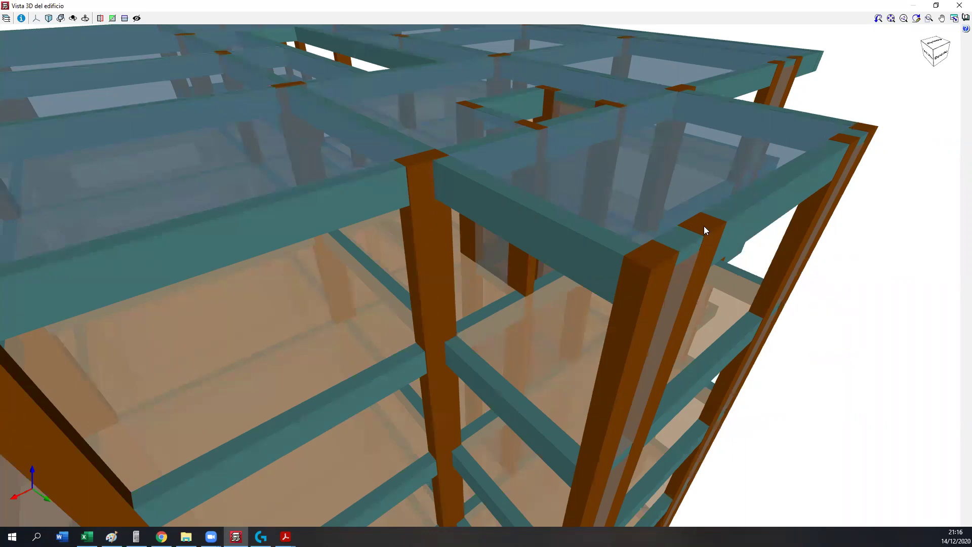
middle_drag(649, 295, 315, 333)
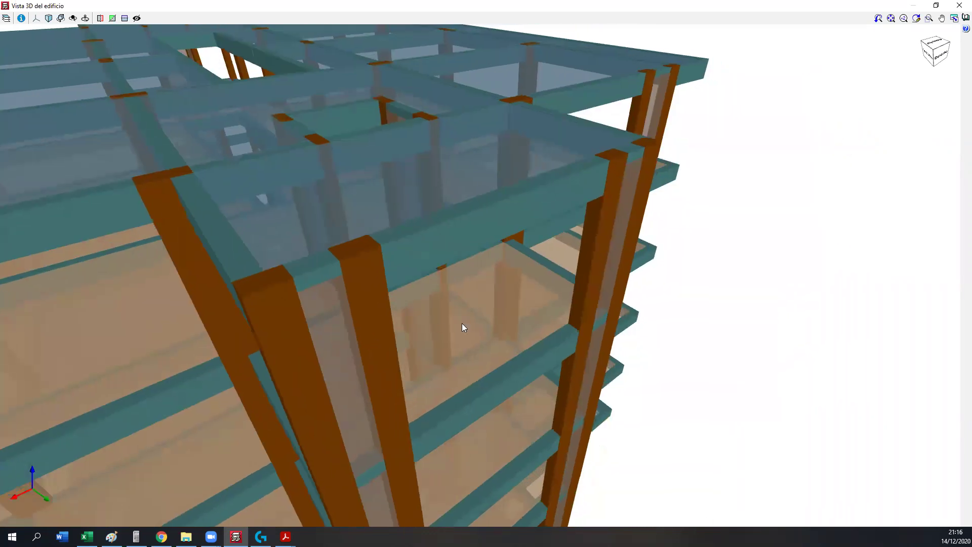
shift+middle_drag(567, 197, 357, 222)
- Examine the whole 3D building from its roof down to the base-level tie beams, and close the 3D view
scroll(358, 223, down, 5)
shift+middle_drag(424, 320, 267, 314)
mouse_move(339, 324)
shift+middle_down()
mouse_move(330, 291)
mouse_move(313, 311)
mouse_move(343, 337)
shift+middle_up()
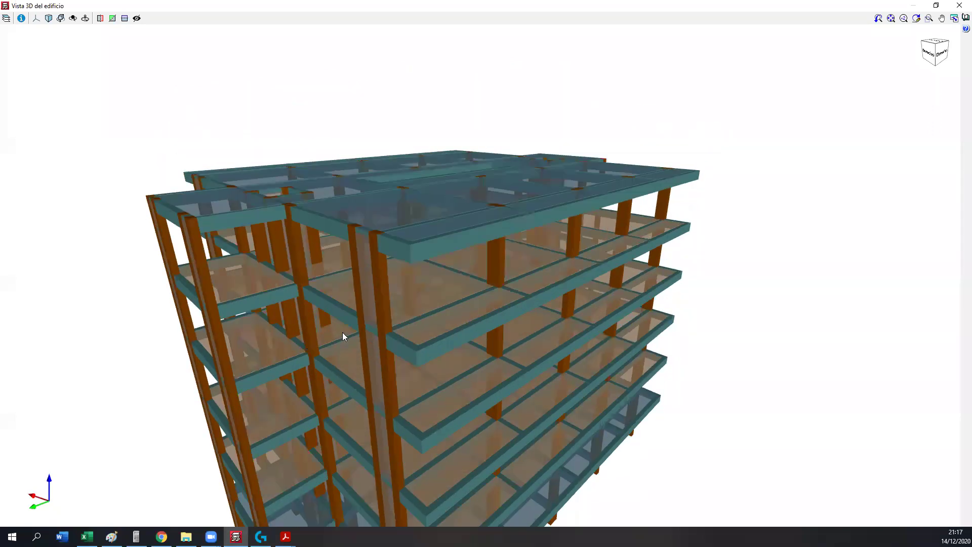
shift+middle_drag(433, 259, 553, 239)
scroll(420, 238, up, 2)
scroll(492, 237, down, 4)
shift+middle_drag(620, 188, 621, 244)
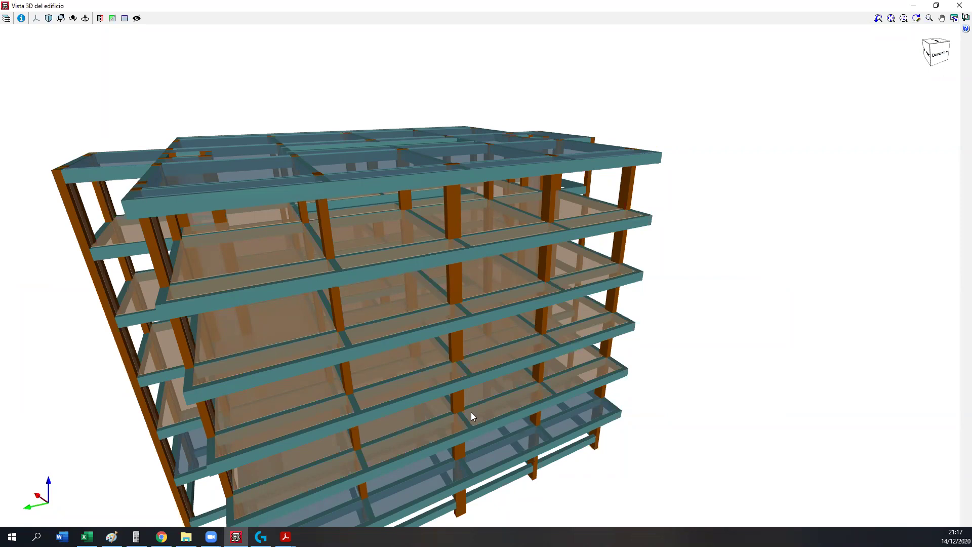
shift+middle_drag(599, 483, 419, 227)
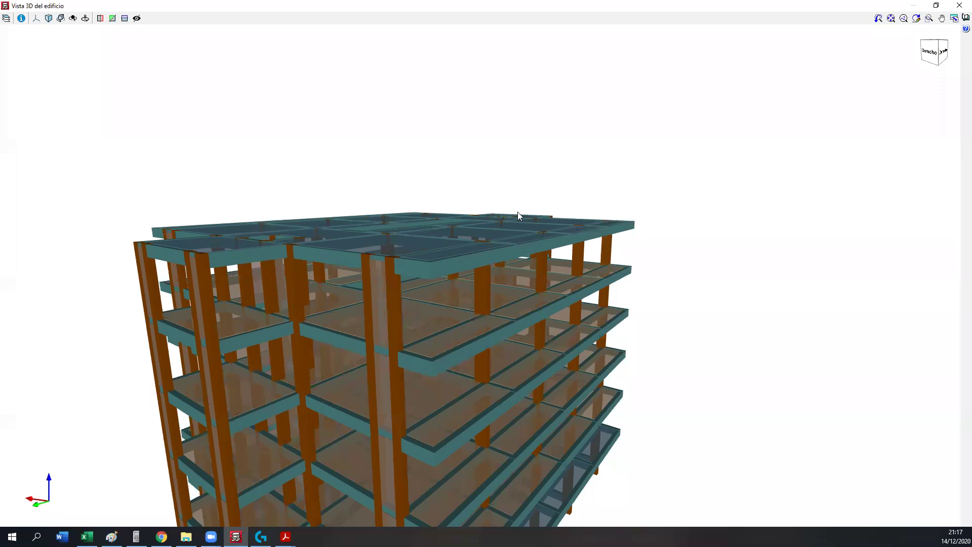
shift+middle_drag(522, 208, 518, 232)
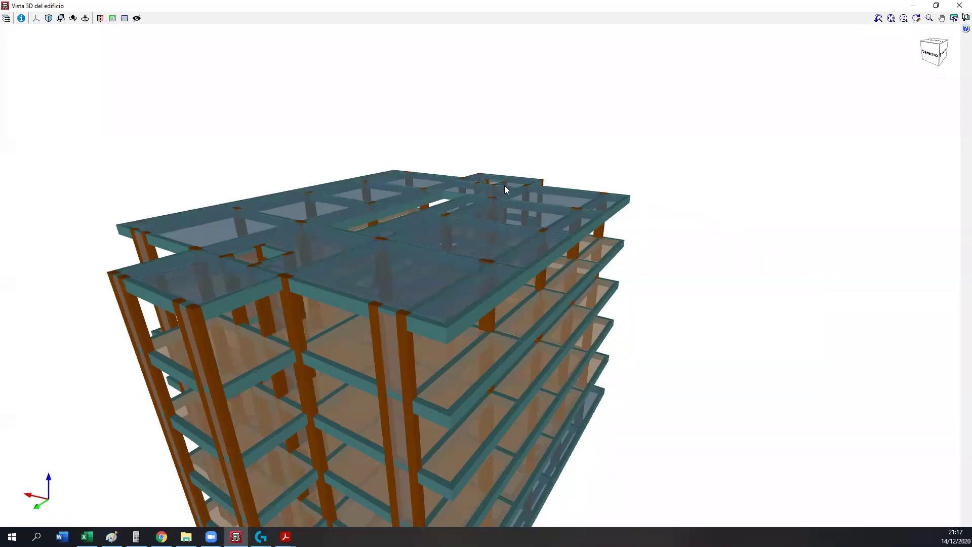
shift+middle_drag(504, 192, 536, 205)
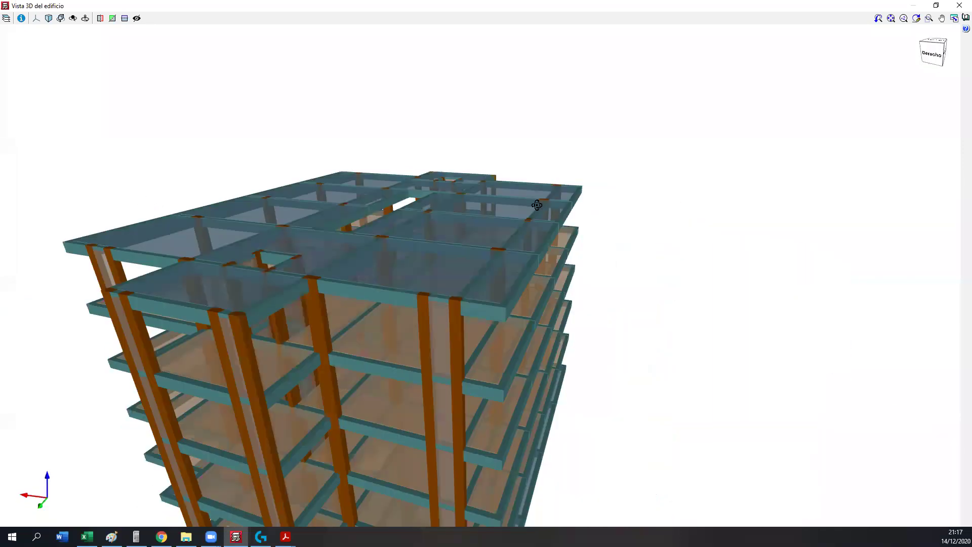
middle_drag(449, 271, 482, 163)
shift+middle_drag(388, 328, 414, 389)
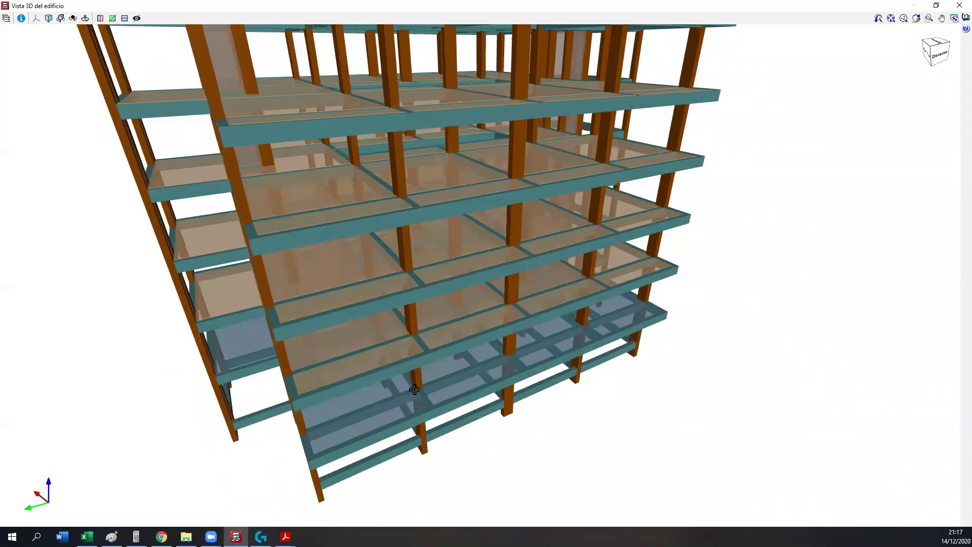
click(959, 5)
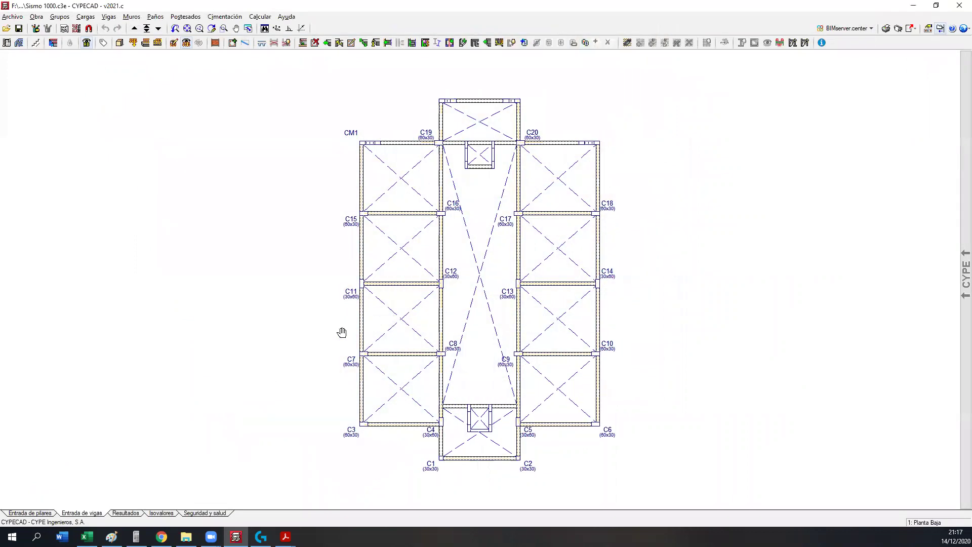
- Start entering beams on Planta Baja and copy the 25x50 section from an existing beam as the current beam
middle_drag(382, 325, 236, 348)
middle_drag(206, 272, 293, 292)
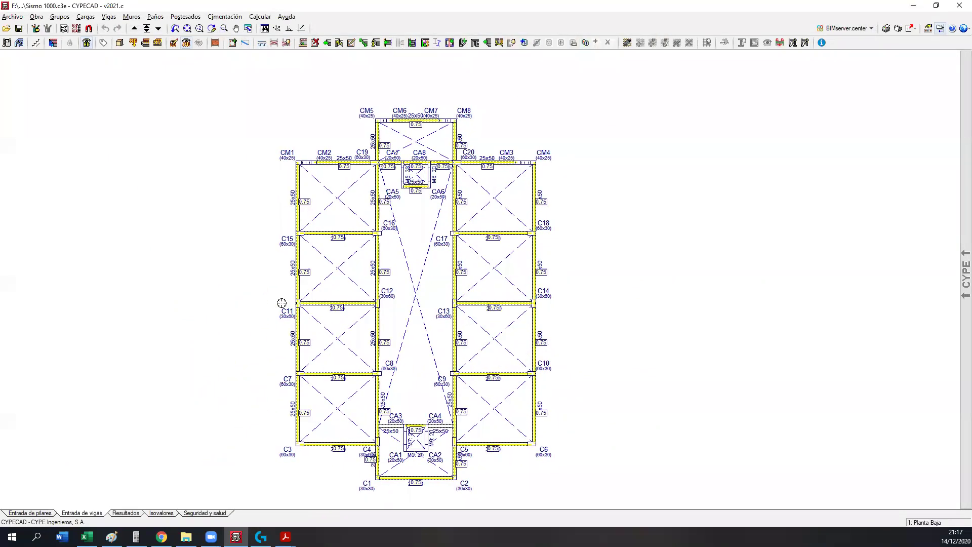
middle_drag(378, 364, 338, 354)
scroll(306, 335, up, 5)
middle_drag(262, 252, 238, 315)
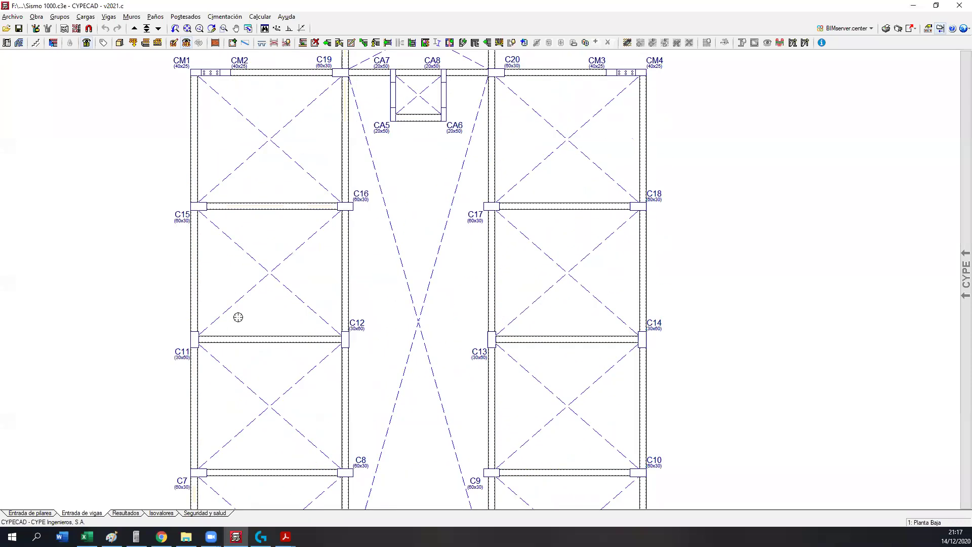
scroll(211, 282, up, 3)
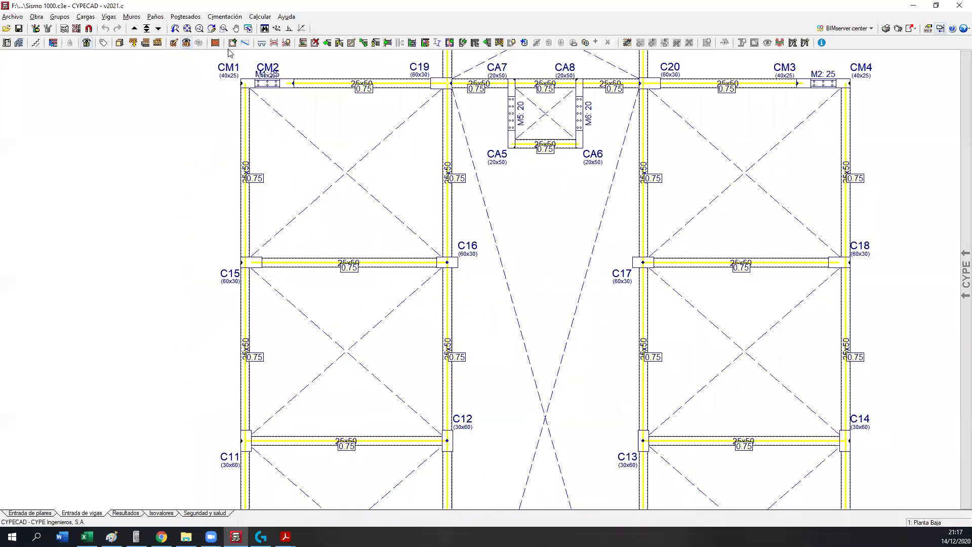
click(231, 44)
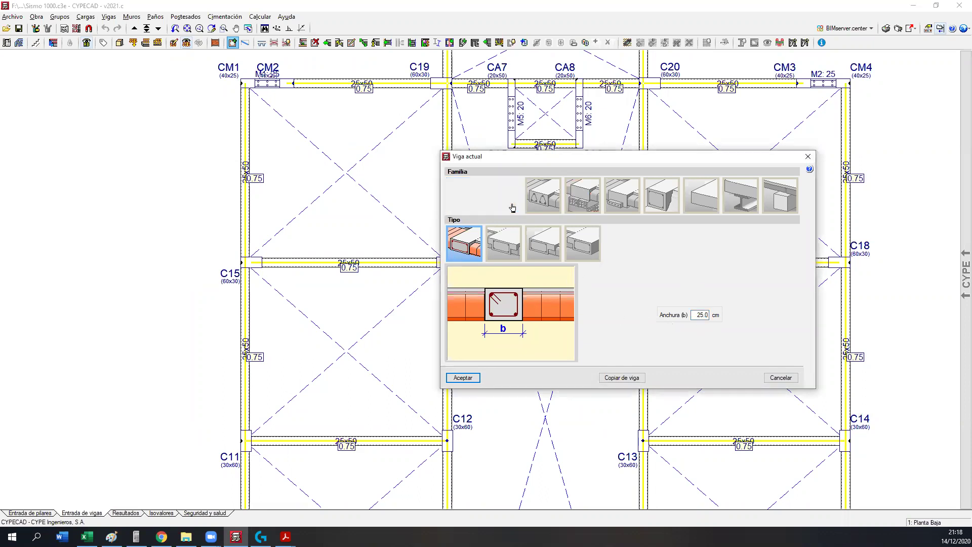
click(622, 378)
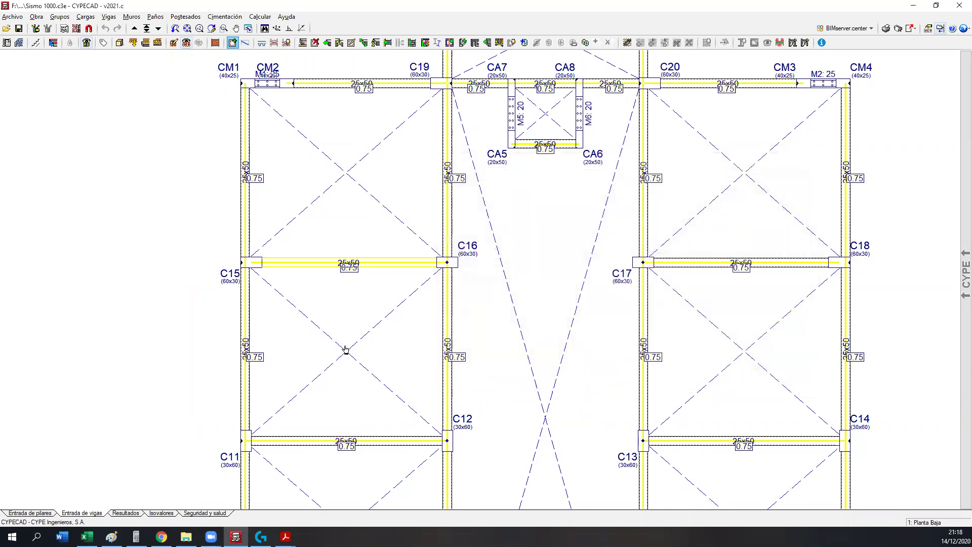
click(425, 332)
key(Return)
- In orthogonal mode, draw a horizontal beam across the C15-C16-C12-C11 bay and a short vertical beam joining it to beam C15-C16
click(245, 330)
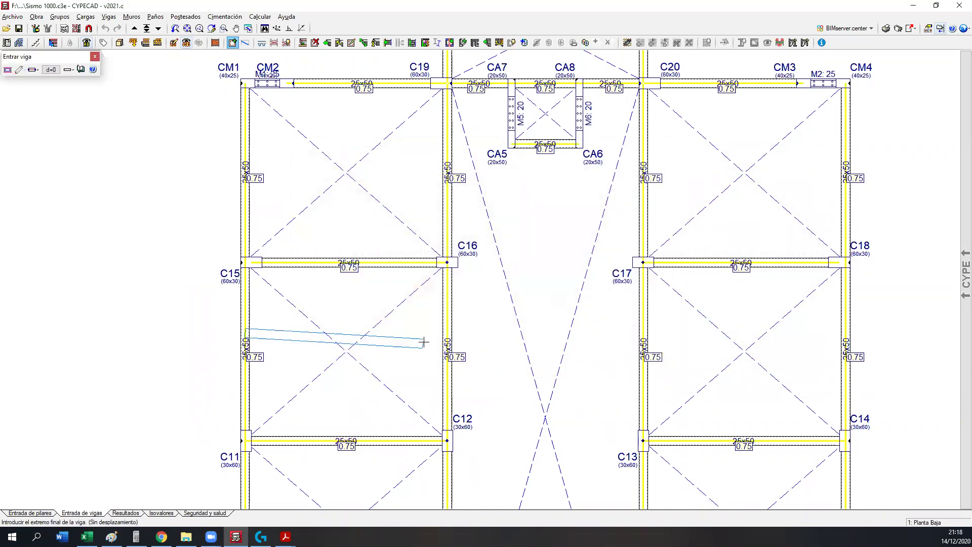
click(289, 28)
right_click(439, 330)
click(245, 318)
click(444, 319)
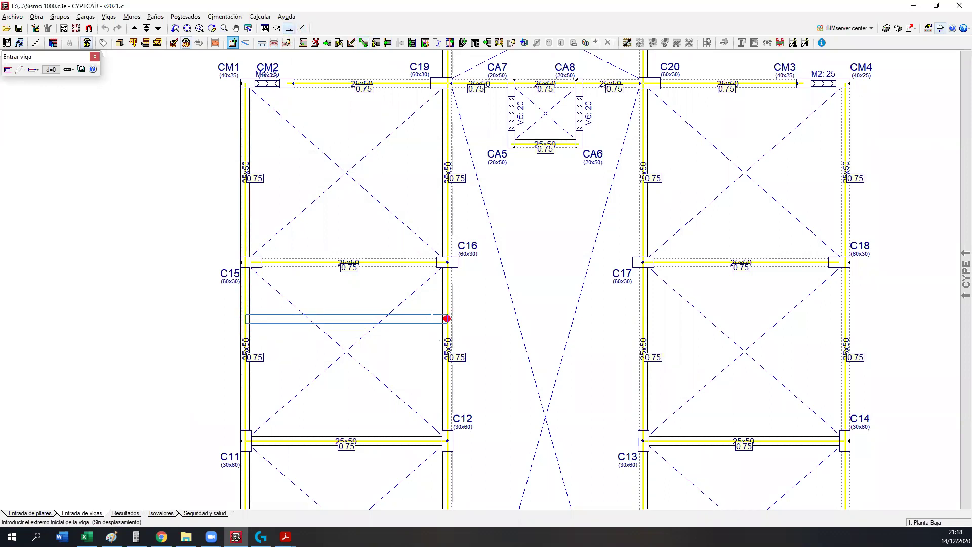
click(327, 263)
click(328, 319)
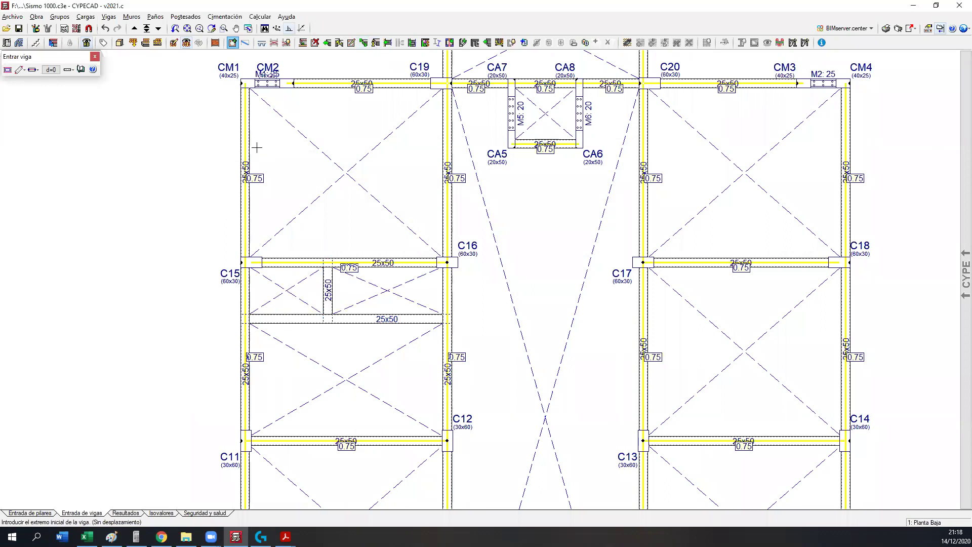
- Draw a horizontal 25x50 beam across the bay between CM1-C19 and C15-C16, plus a short vertical beam joining it to the upper edge beam
click(246, 150)
click(444, 149)
click(322, 84)
click(320, 148)
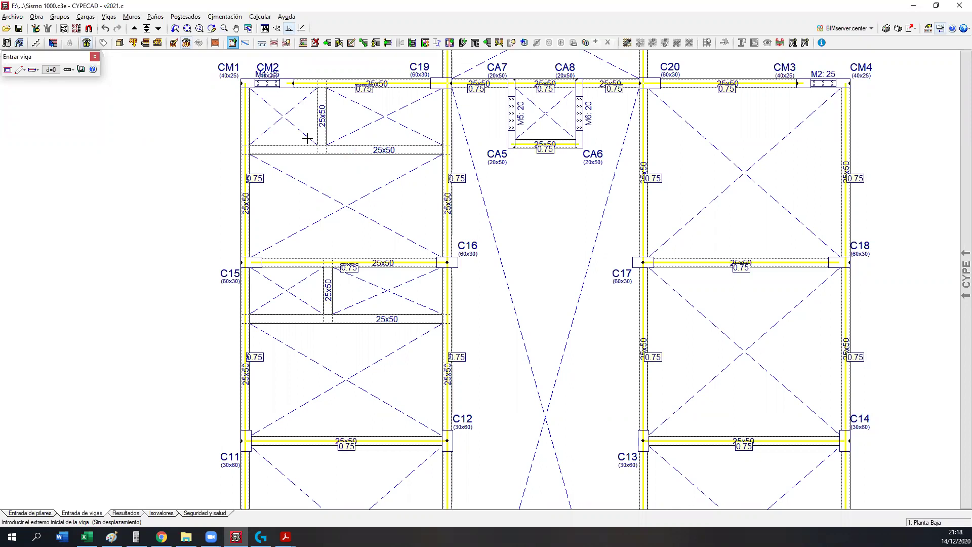
right_click(338, 209)
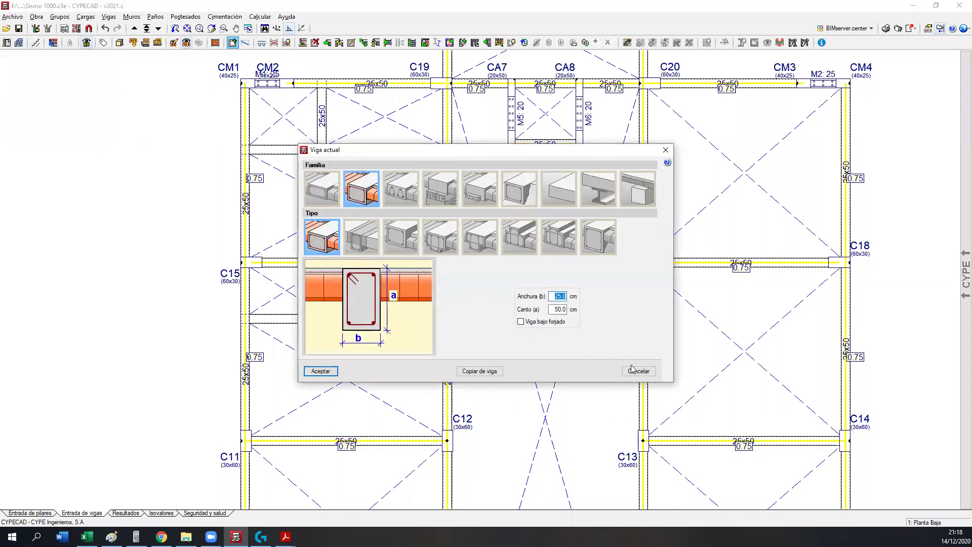
click(637, 371)
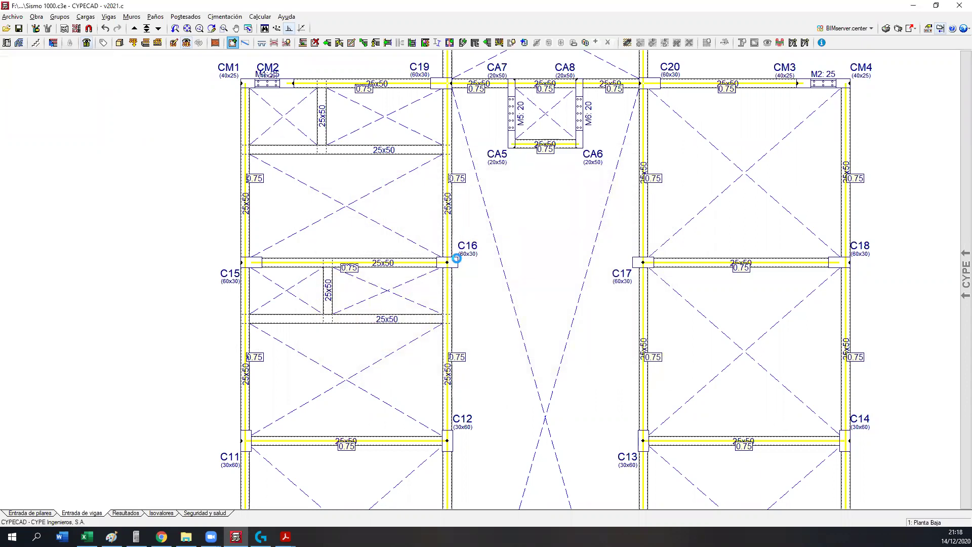
right_click(314, 275)
click(627, 373)
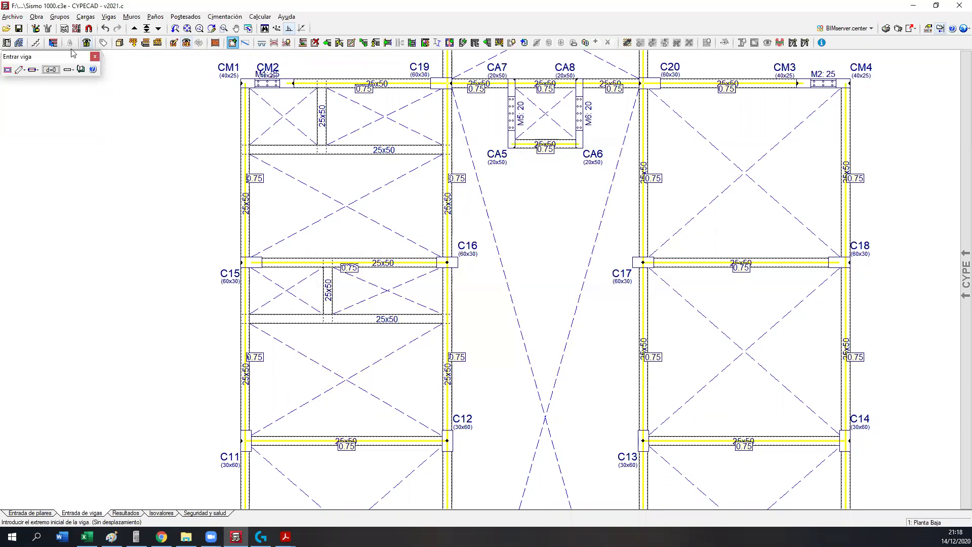
- Open the seismic-resistance category assignment for the beams of Planta Baja
click(114, 16)
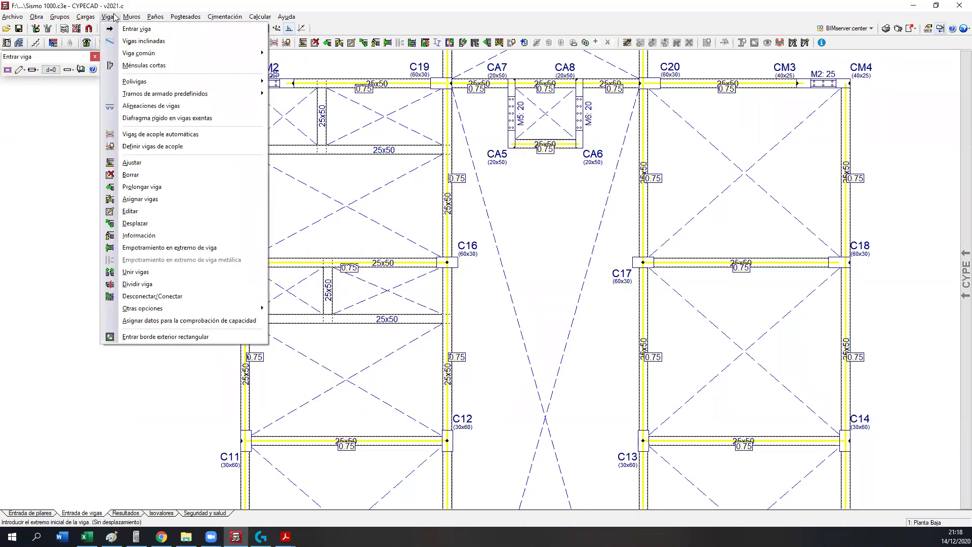
mouse_move(176, 312)
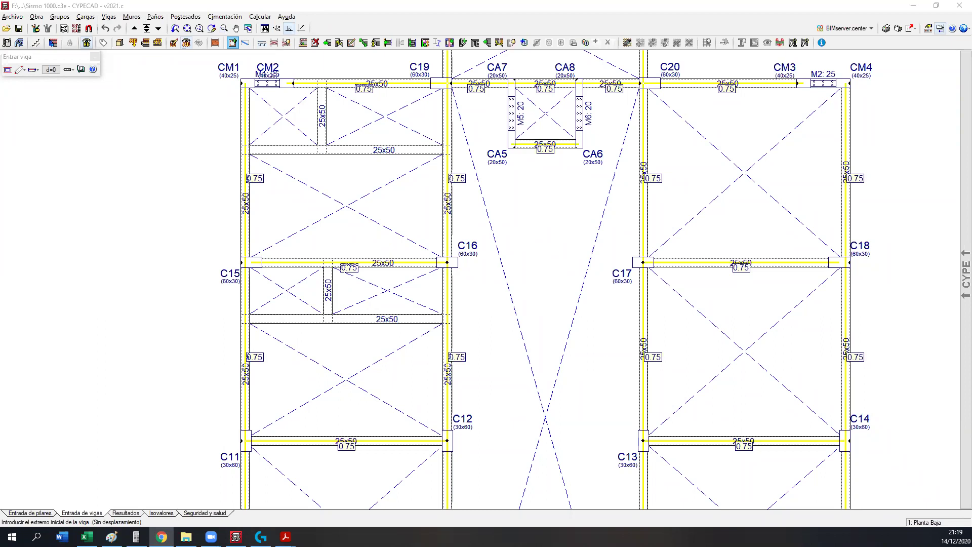
click(108, 17)
mouse_move(239, 311)
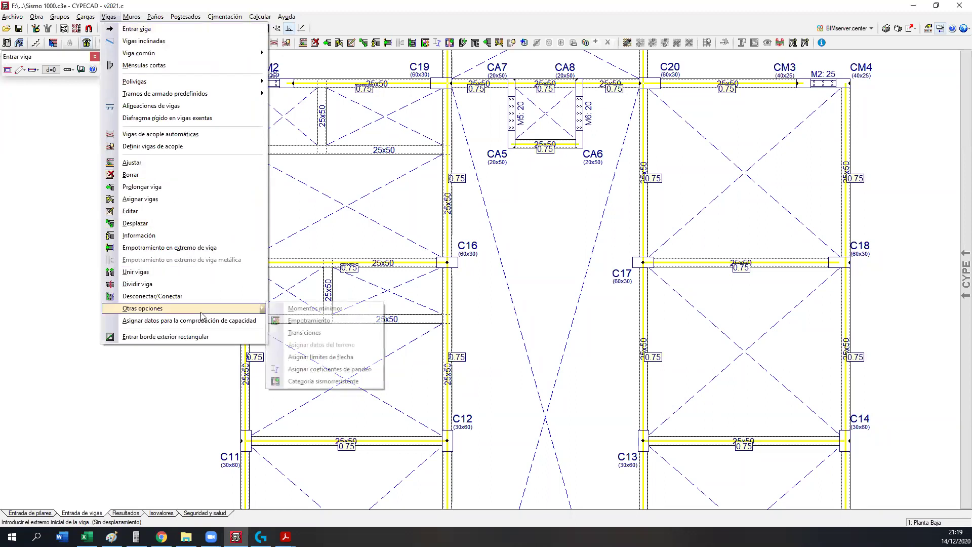
click(312, 382)
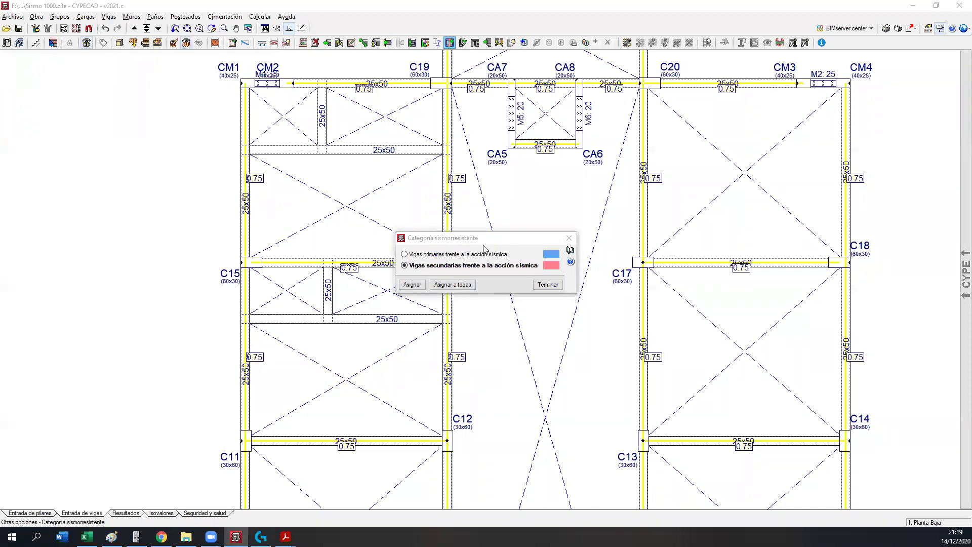
- Choose the category of primary beams for seismic action and display the category colours across the whole Planta Baja plan
click(419, 255)
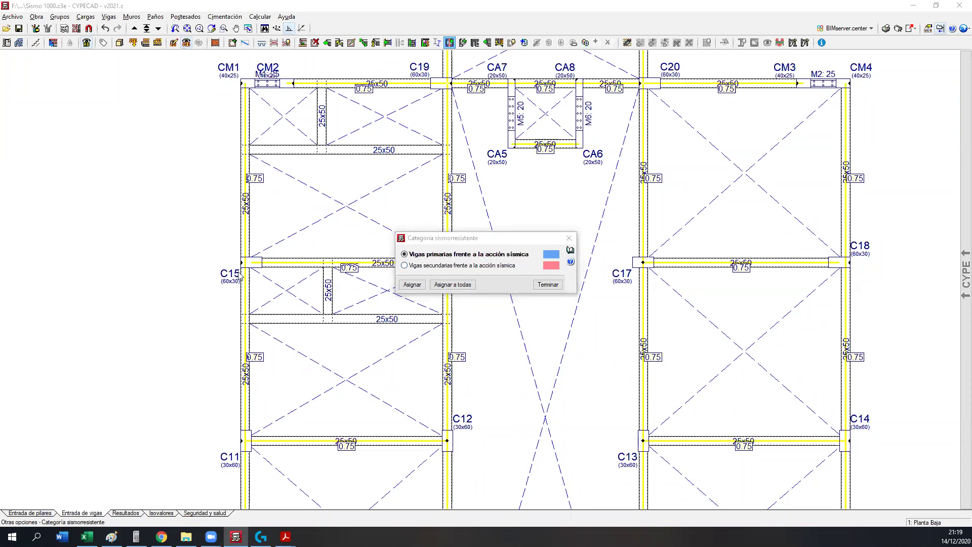
click(411, 267)
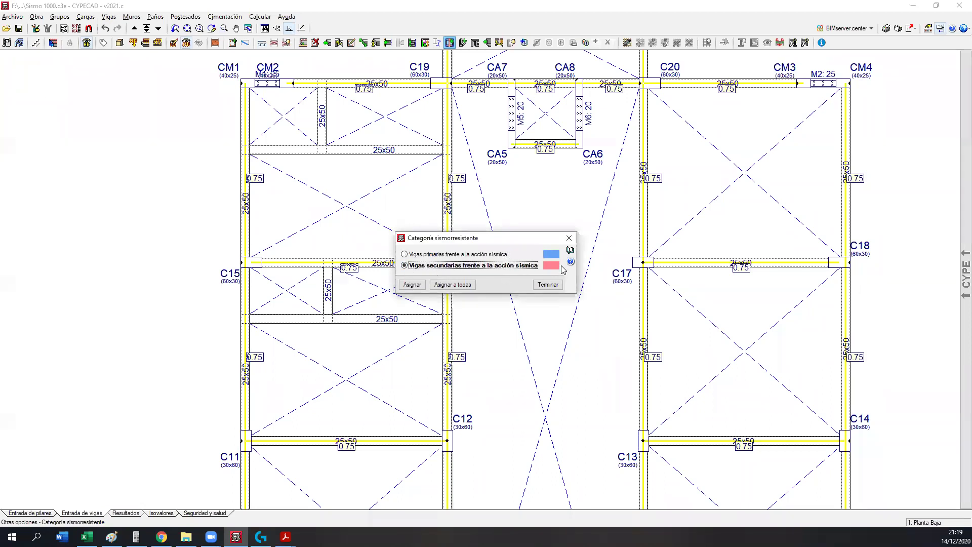
click(446, 254)
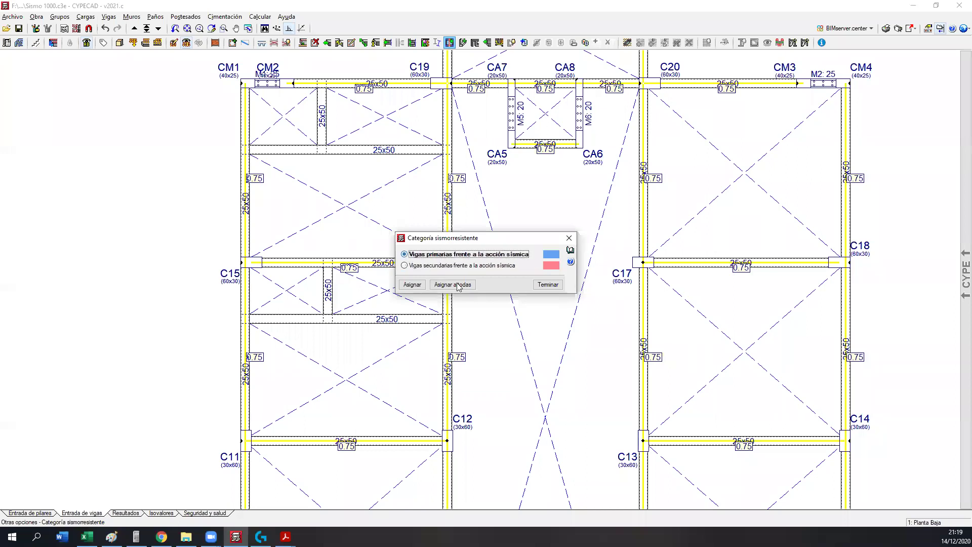
click(412, 284)
scroll(404, 304, down, 5)
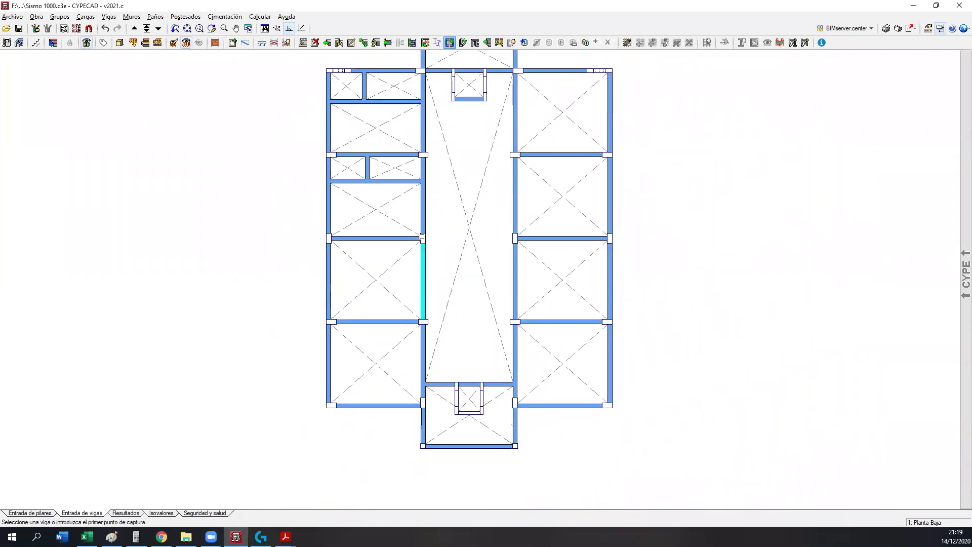
middle_drag(421, 313, 416, 327)
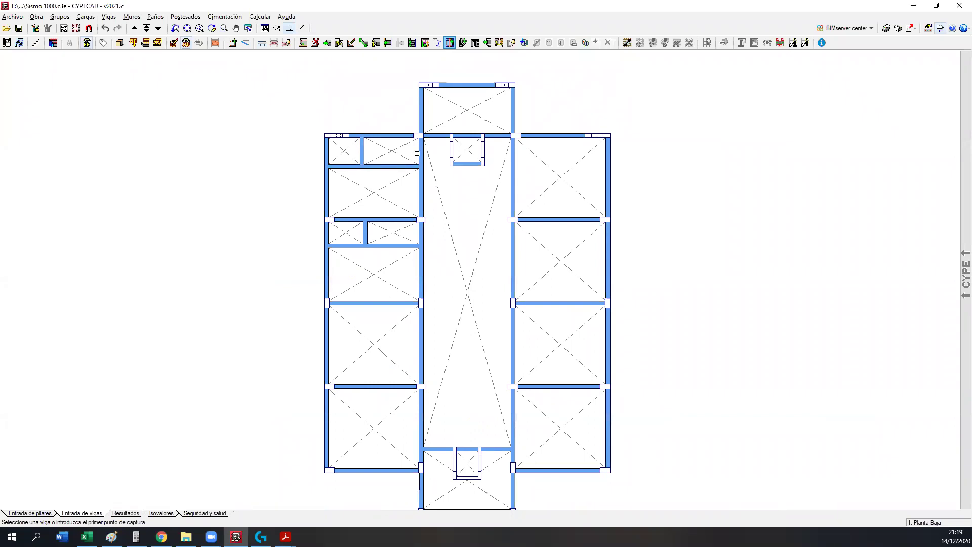
- Assign the category of secondary beams for seismic action to the four added infill beams, and finish the category assignment
right_click(501, 203)
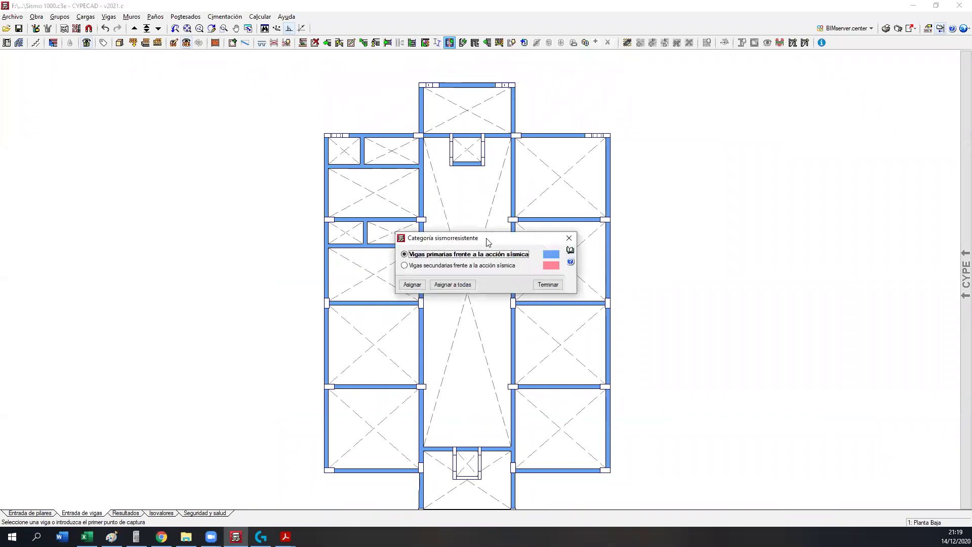
click(427, 266)
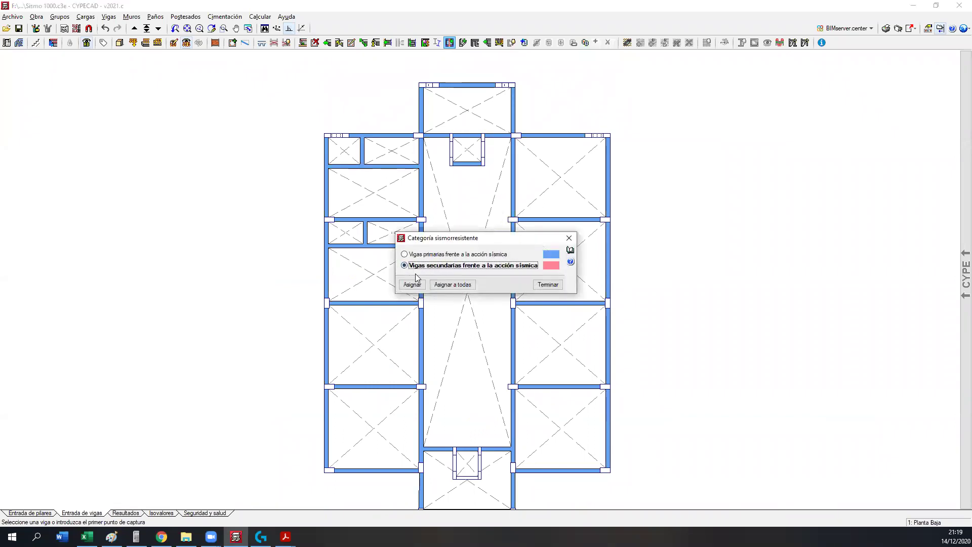
click(412, 284)
scroll(349, 256, up, 3)
click(359, 245)
click(376, 226)
click(370, 122)
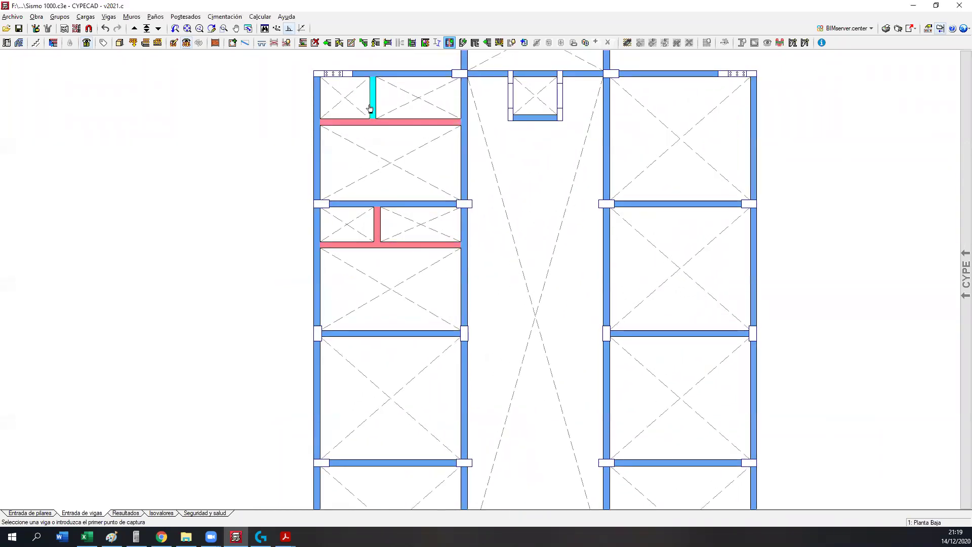
click(371, 101)
middle_drag(362, 165, 371, 217)
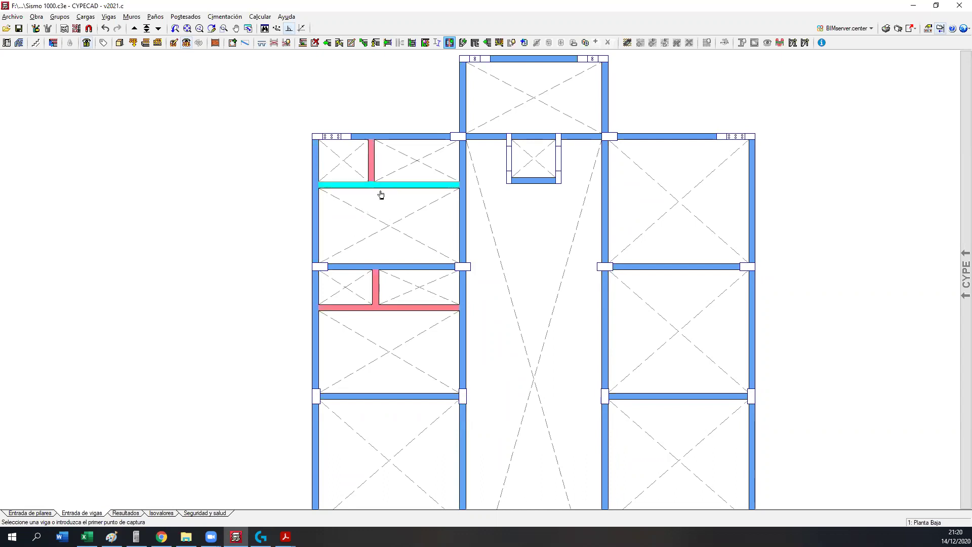
right_click(375, 218)
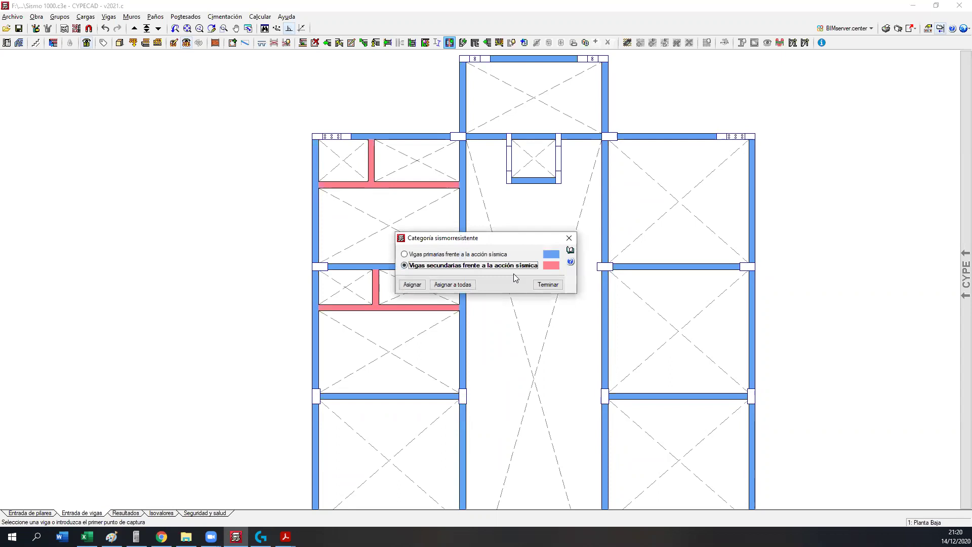
click(548, 285)
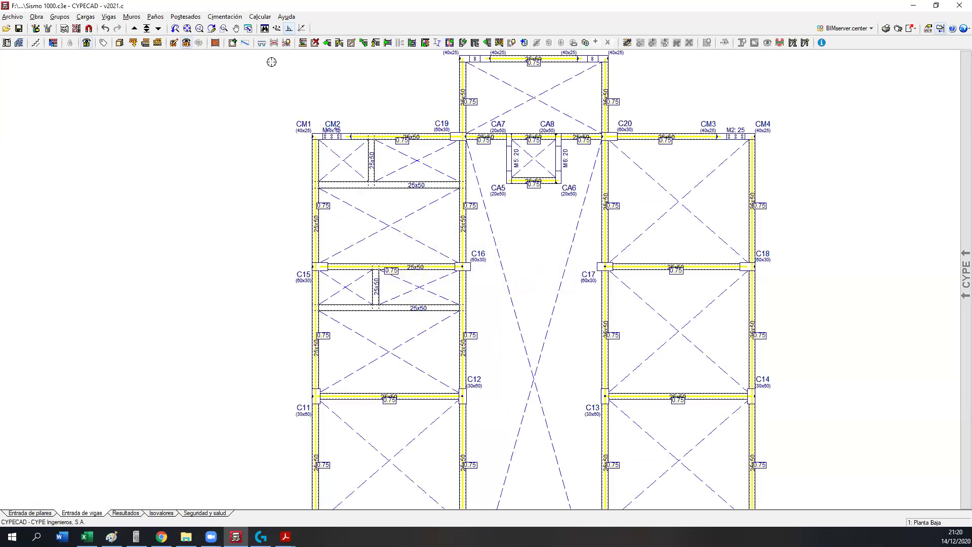
- Delete the four secondary beams from the two bays between CM1-C19 and C11-C12
click(315, 43)
click(364, 186)
click(373, 171)
click(386, 185)
click(376, 287)
click(367, 307)
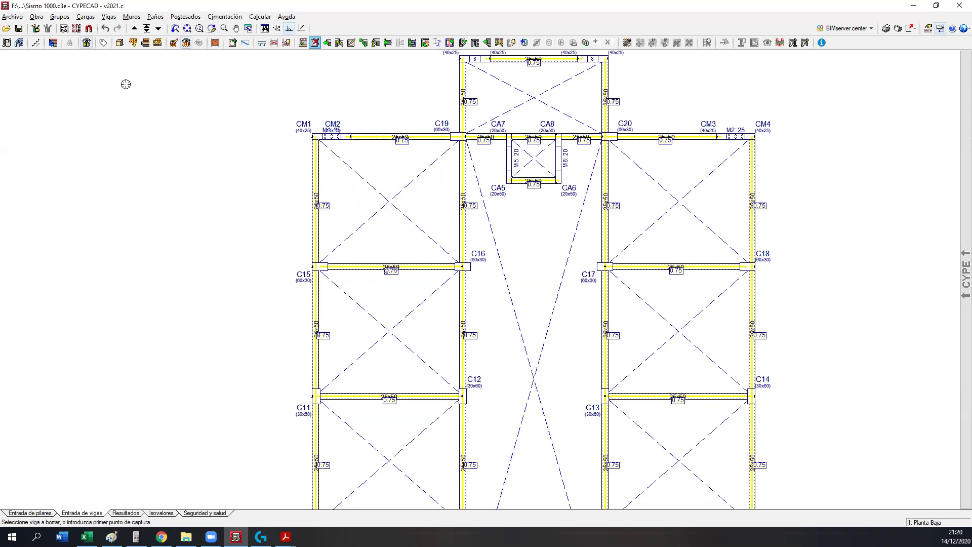
- Go up to the 1Er Piso floor and draw a vertical 25x50 beam from the middle of beam C11-C12 to beam C7-C8
click(147, 28)
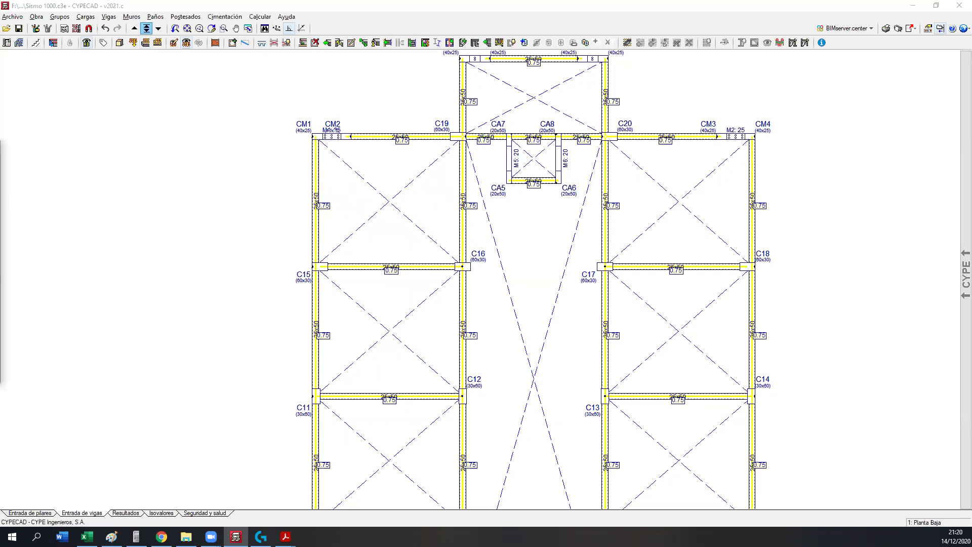
double_click(208, 283)
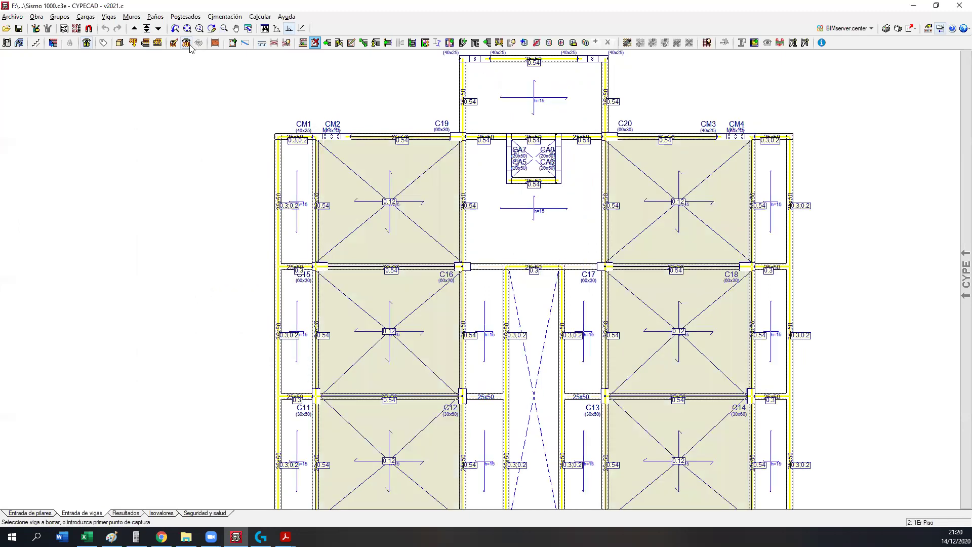
scroll(375, 218, up, 5)
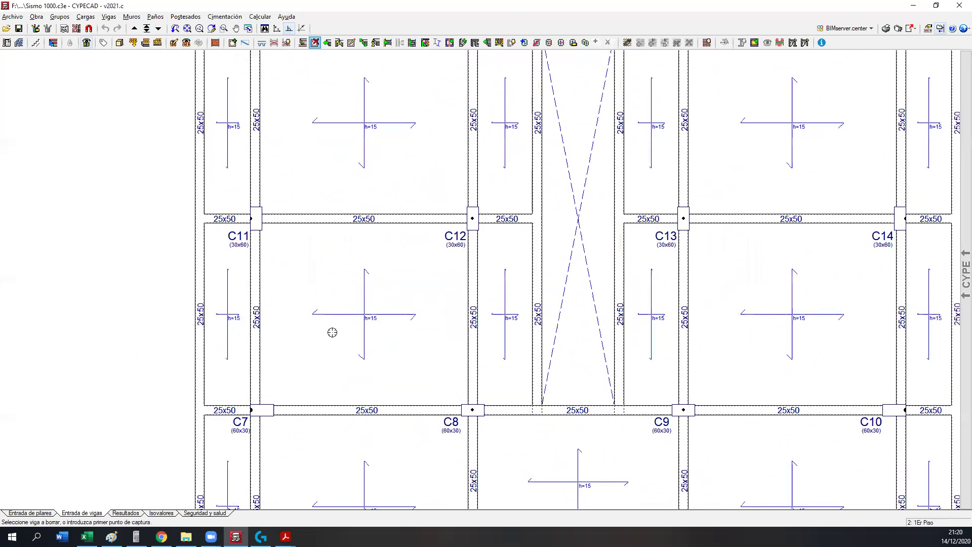
scroll(332, 332, up, 1)
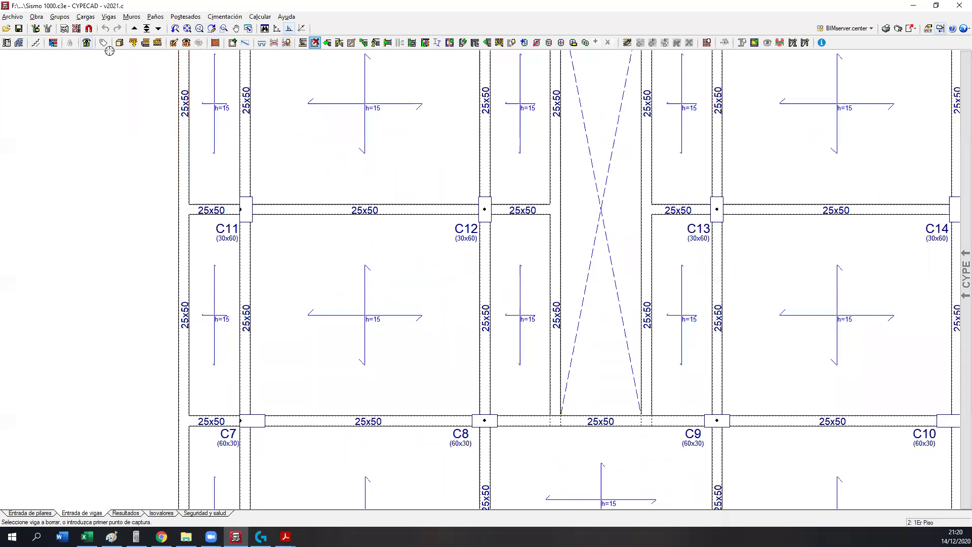
click(233, 42)
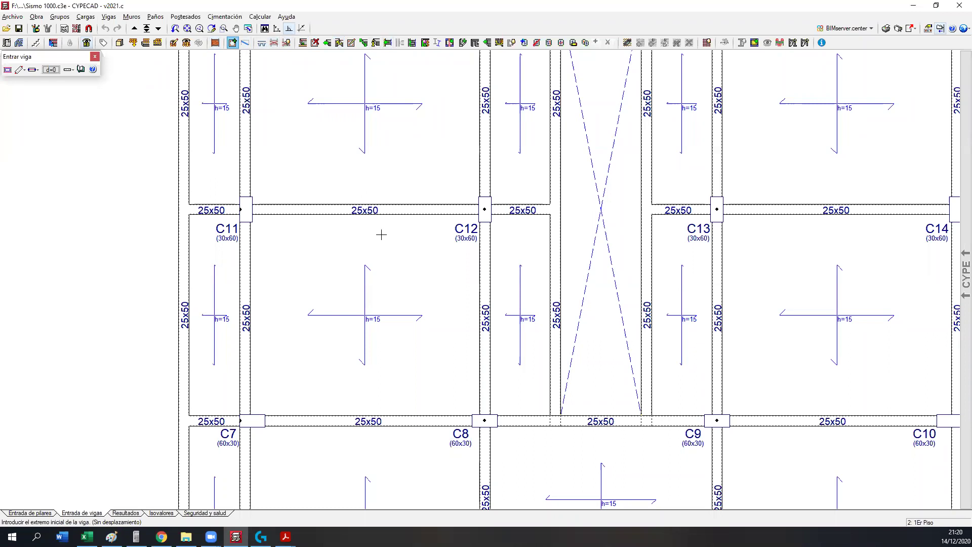
click(366, 210)
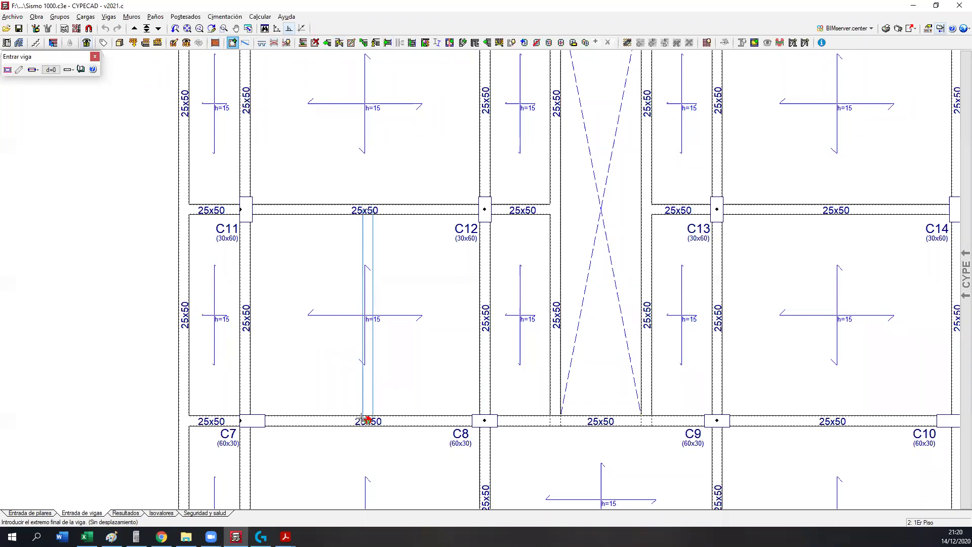
click(368, 419)
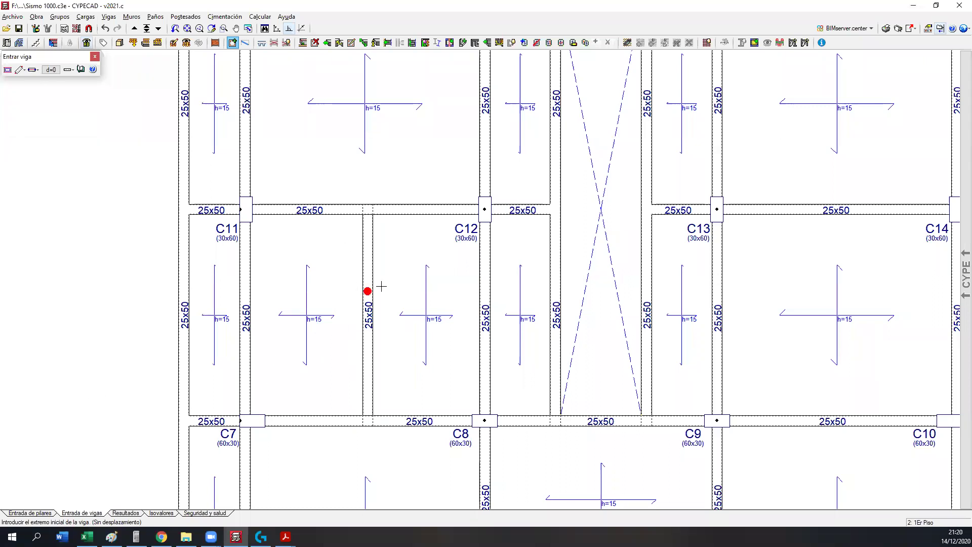
- Draw a short horizontal 25x50 beam from beam C12-C8 to the new vertical beam
click(484, 281)
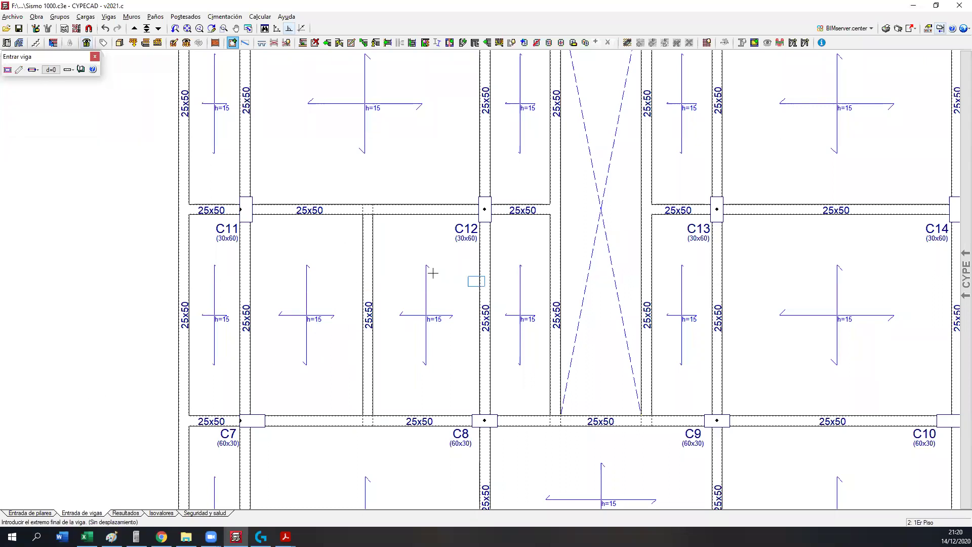
click(368, 281)
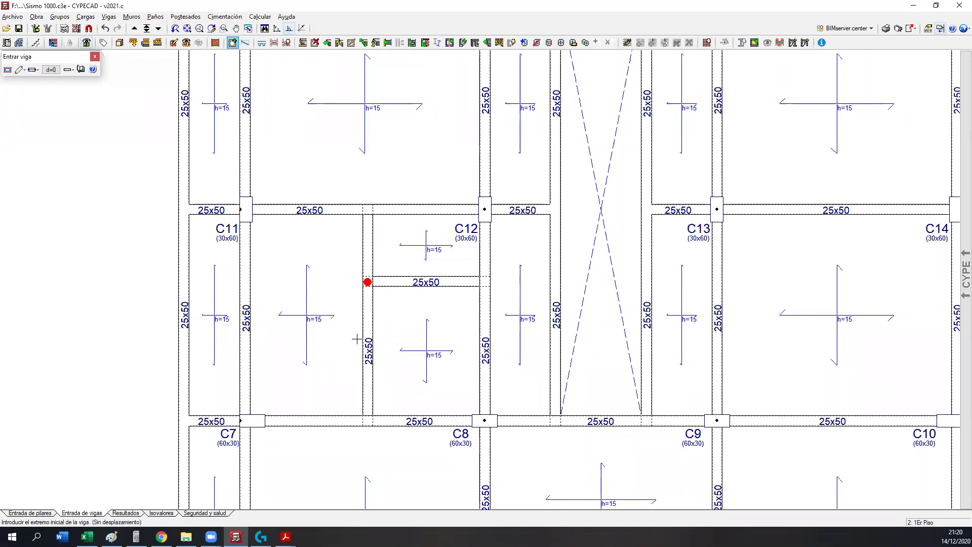
click(368, 210)
- Extend the new vertical beam upward from beam C11-C12, past beam C15-C16, to the edge beam between CM2 and C19
middle_drag(348, 220, 317, 390)
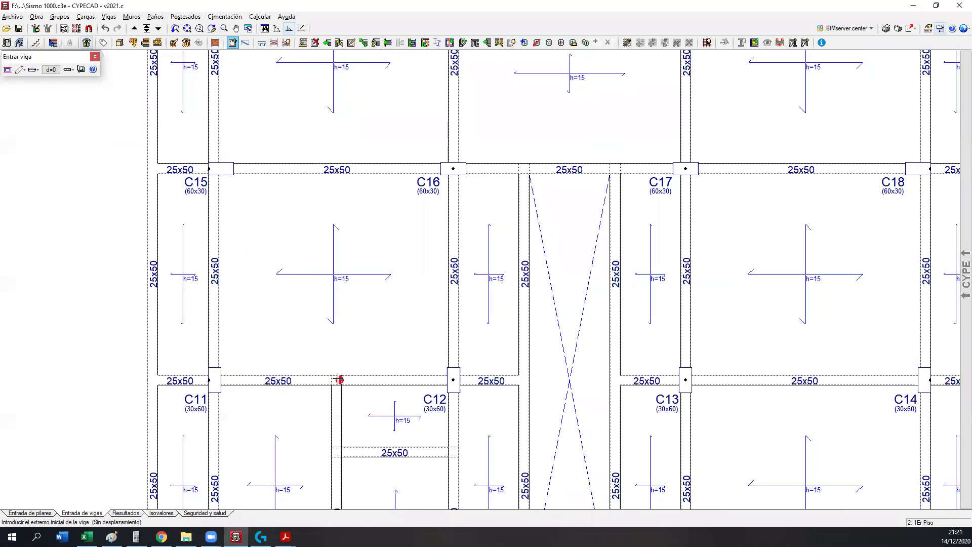
click(327, 42)
click(457, 299)
click(337, 394)
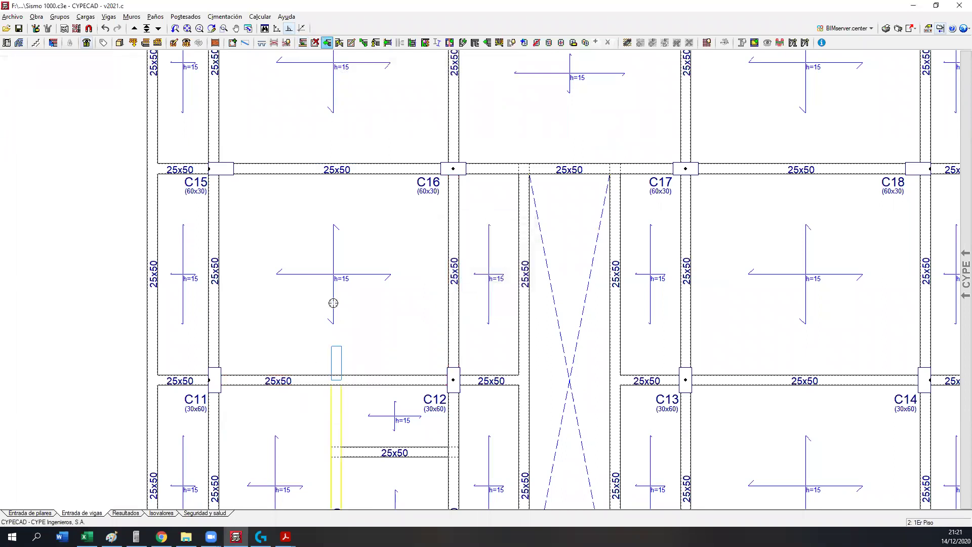
middle_drag(318, 148, 312, 297)
click(326, 107)
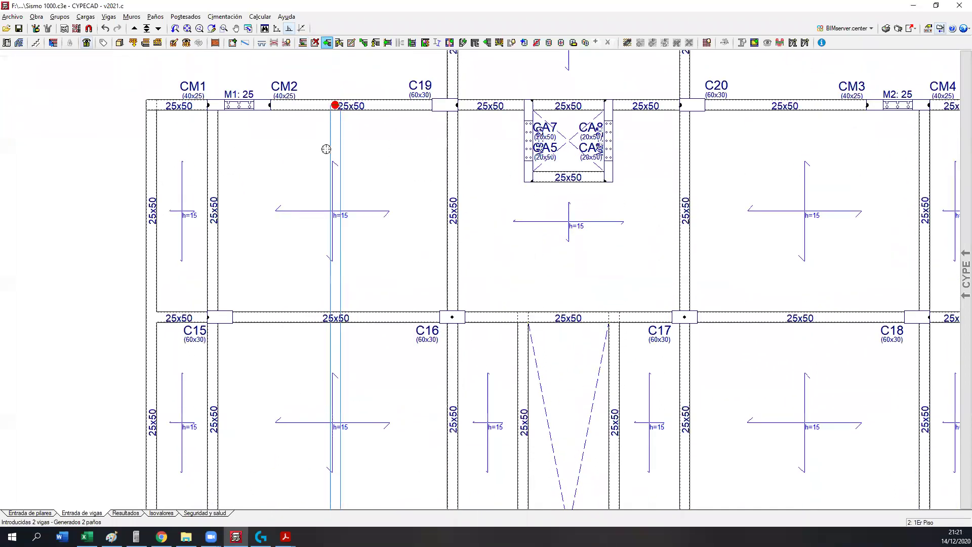
- Extend the new vertical beam downward from beam C7-C8 to the edge beam C3-C4
middle_drag(332, 204, 326, 98)
click(319, 98)
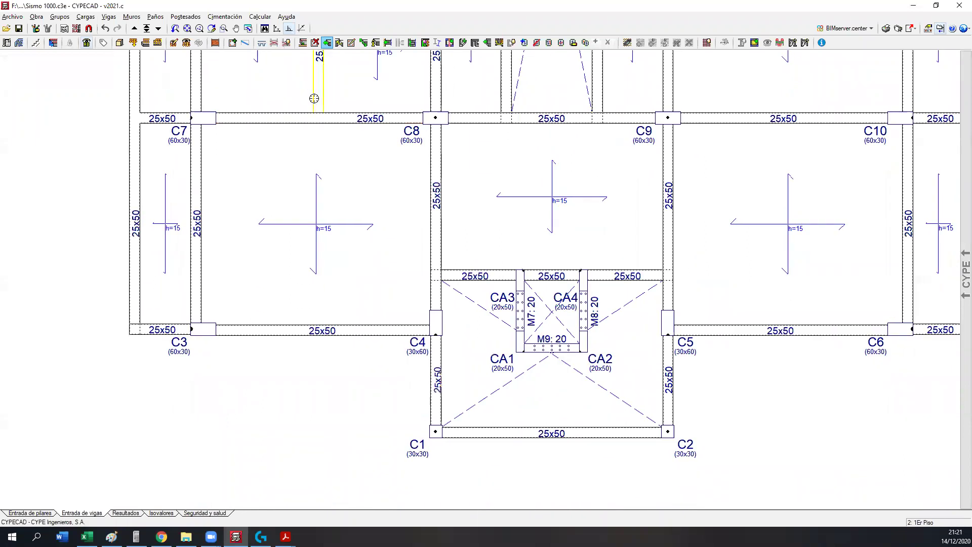
click(319, 330)
middle_drag(284, 187, 284, 405)
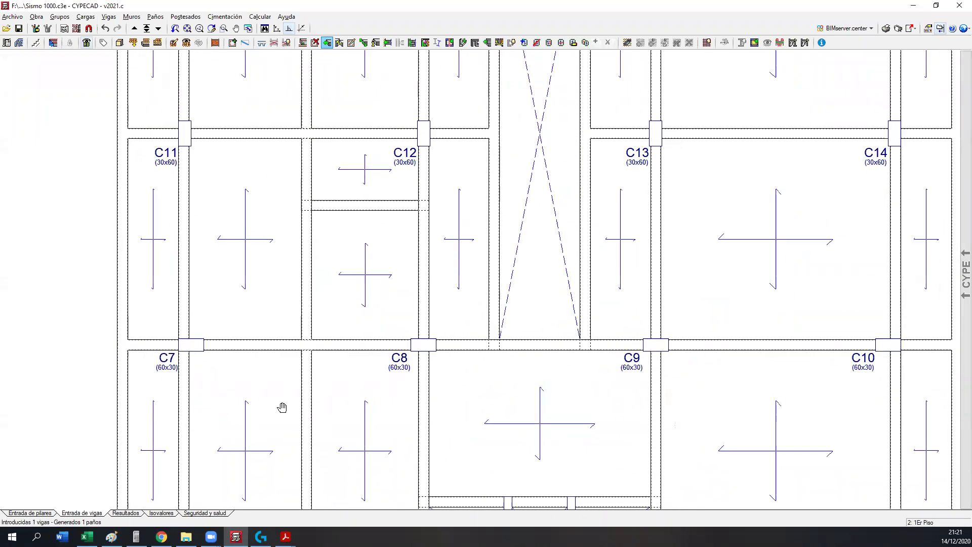
middle_drag(317, 212, 351, 173)
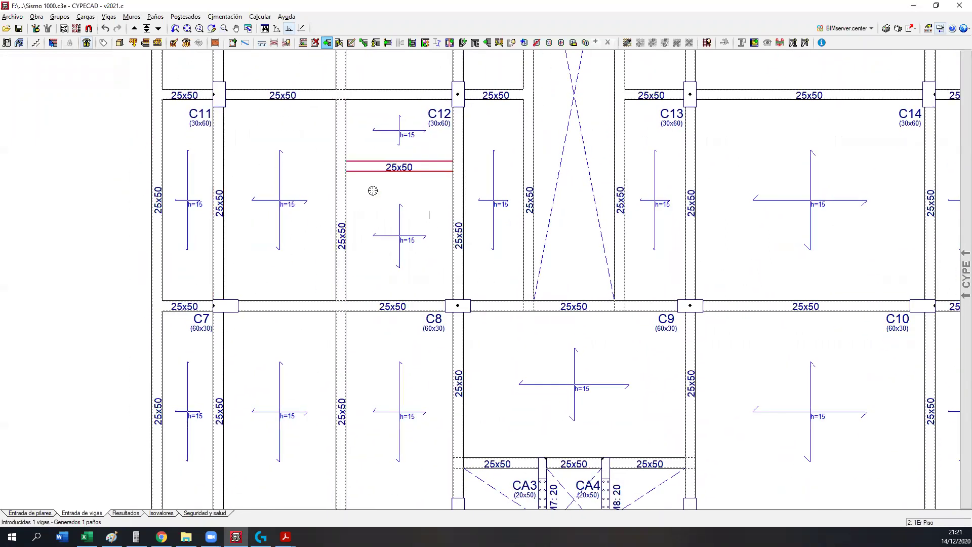
- Delete the short horizontal 25x50 beam inside the C11-C12-C8-C7 bay
click(314, 42)
click(392, 167)
- Examine the continuous vertical beam line and the adjoining slabs across the first-floor plan, down to the edge beam C3-C4
scroll(380, 198, down, 2)
middle_drag(374, 206, 369, 252)
scroll(368, 252, down, 3)
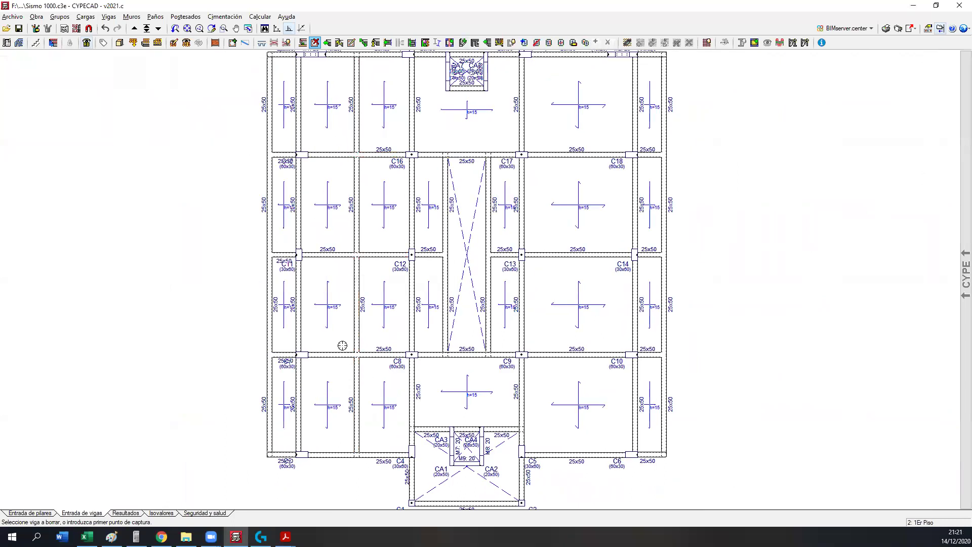
scroll(350, 359, up, 1)
scroll(382, 436, up, 3)
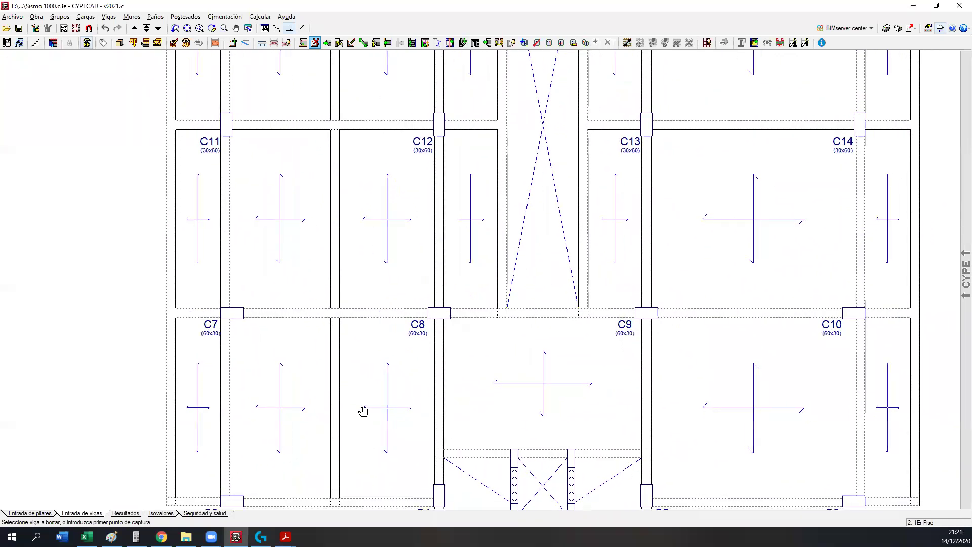
scroll(317, 277, up, 1)
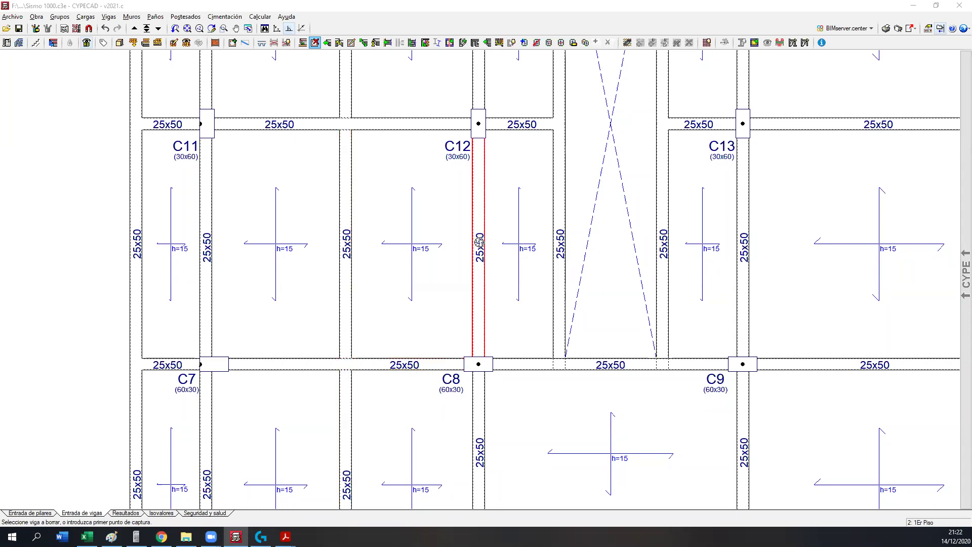
middle_drag(349, 324, 374, 146)
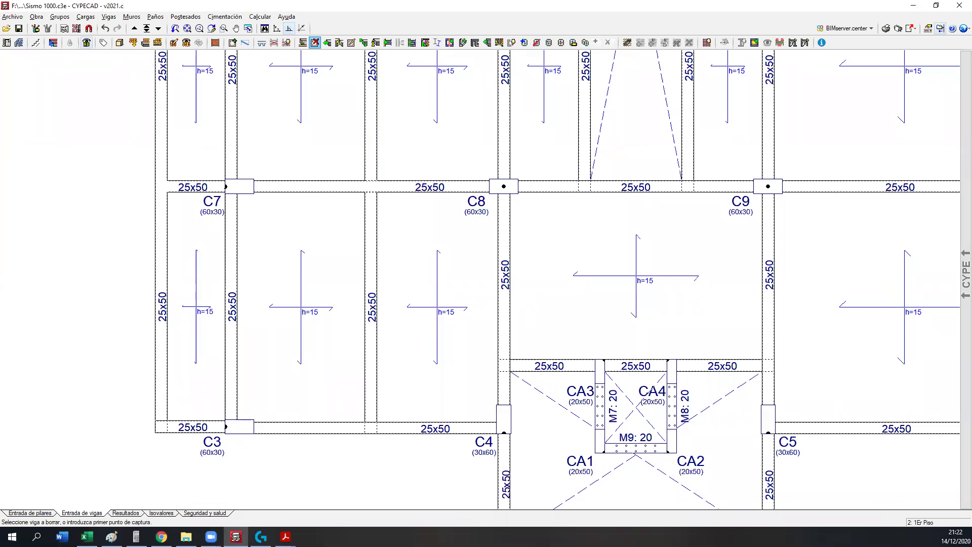
- Delete the vertical secondary beam line in every bay from edge beam C3-C4 up to the edge beam between CM2 and C19
key(alt+Tab)
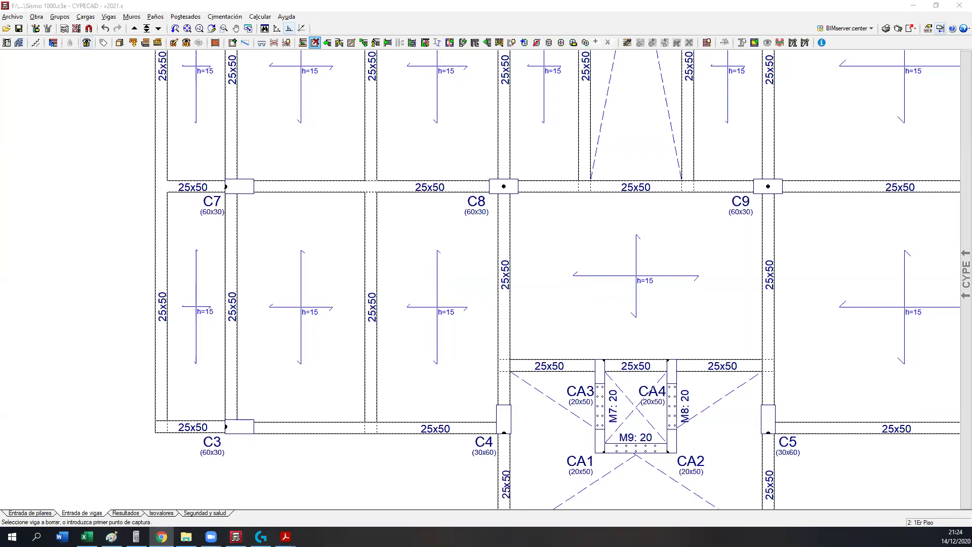
middle_drag(200, 272, 321, 506)
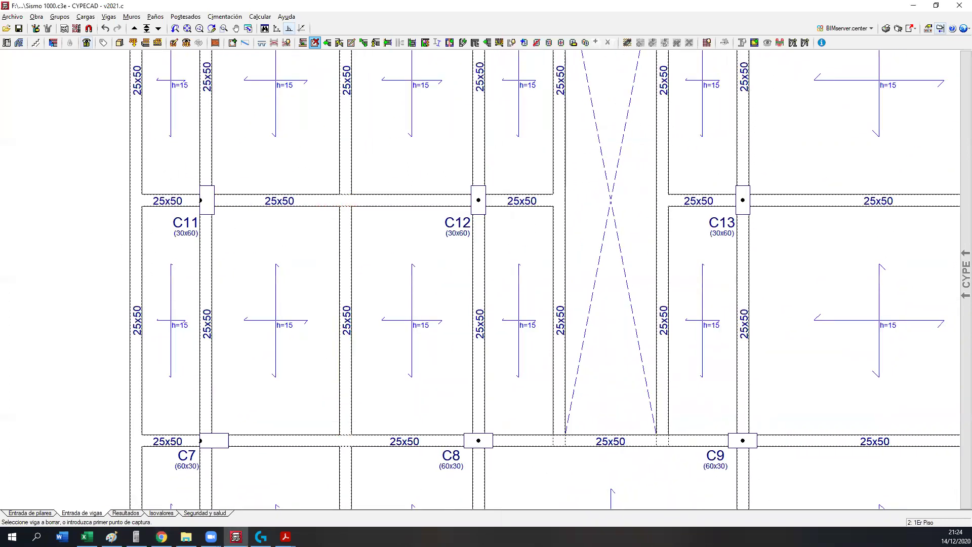
middle_drag(265, 289, 426, 293)
scroll(426, 292, up, 2)
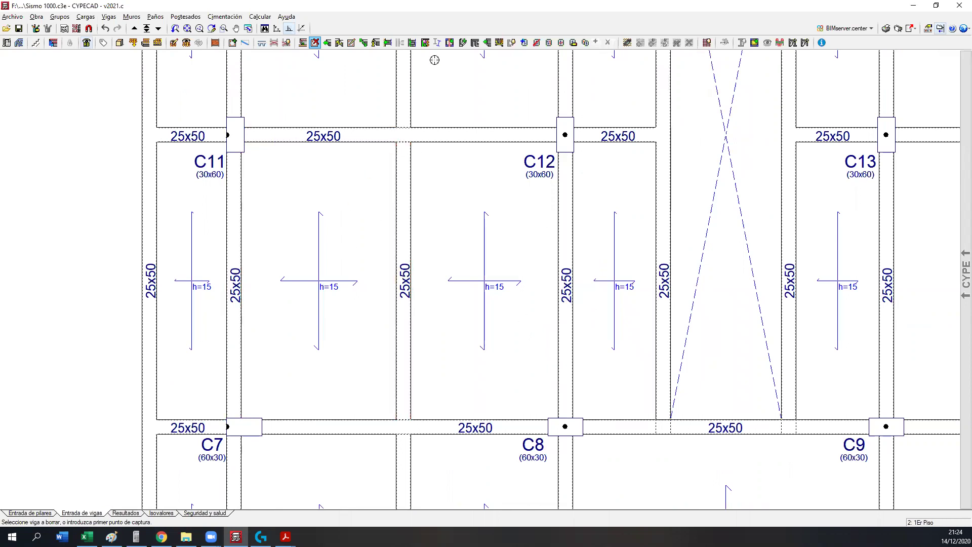
scroll(401, 405, down, 4)
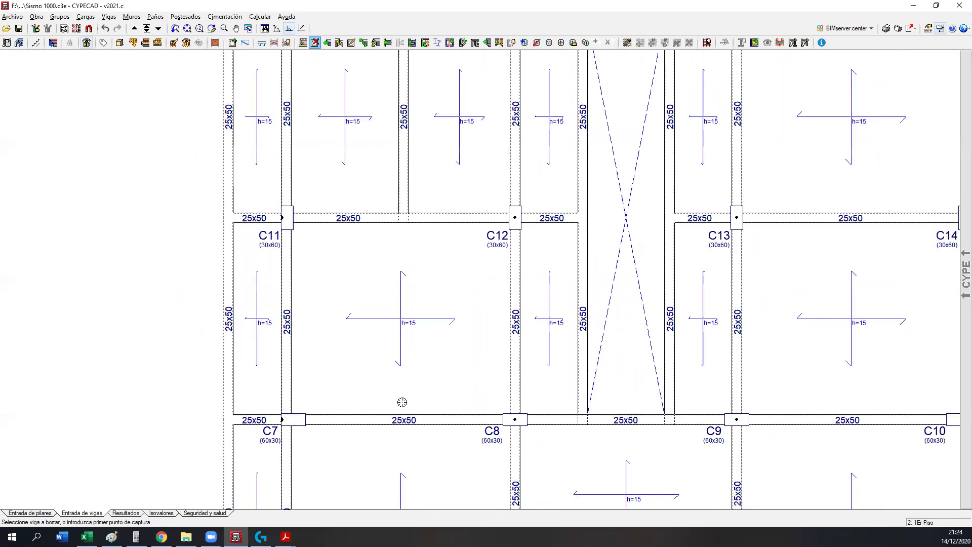
middle_drag(429, 467, 521, 130)
click(424, 392)
click(426, 274)
- Draw a separate rectangular frame of 25x50 beams in the empty area beside the building plan and delete the overhanging end of its lower beam
scroll(494, 355, down, 3)
middle_drag(162, 284, 310, 291)
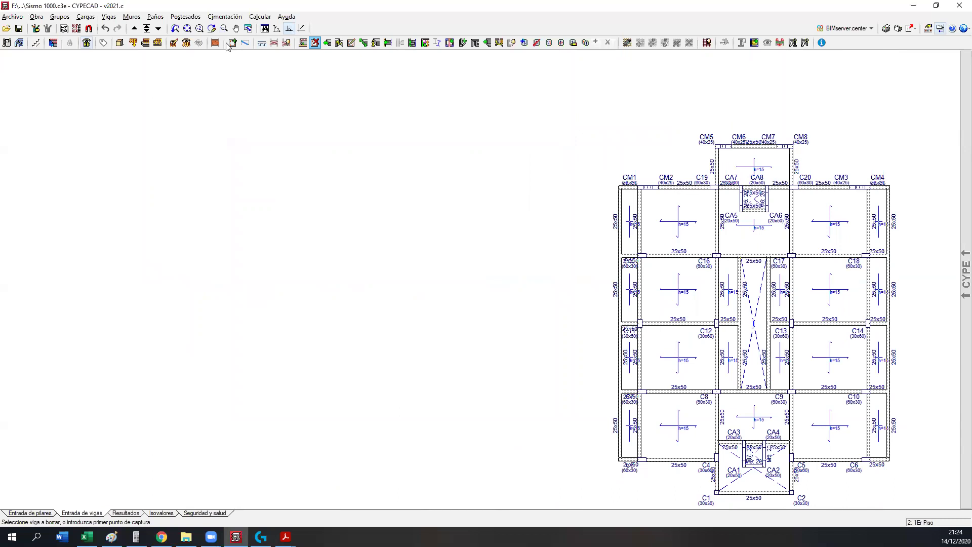
click(231, 43)
click(65, 181)
click(462, 224)
click(65, 181)
click(66, 411)
click(66, 412)
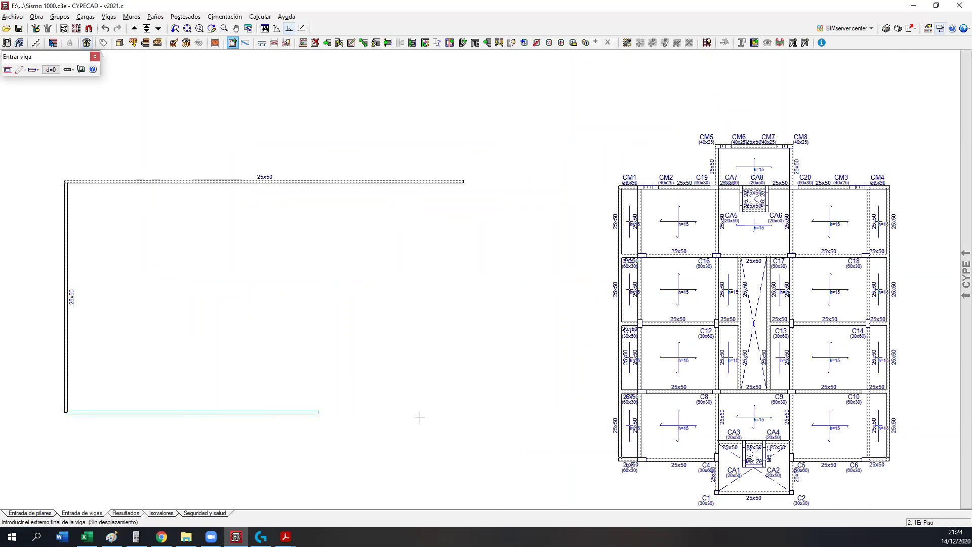
click(483, 415)
click(464, 181)
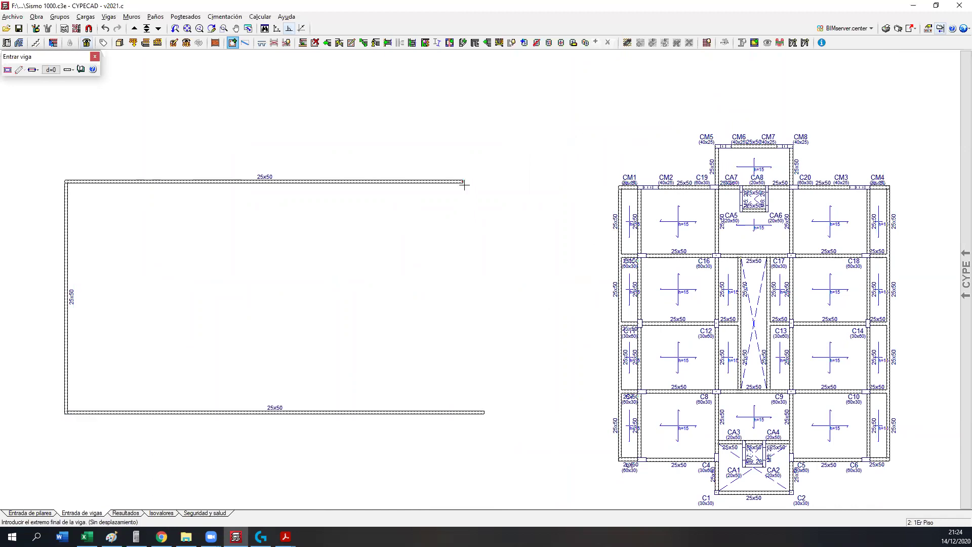
click(451, 412)
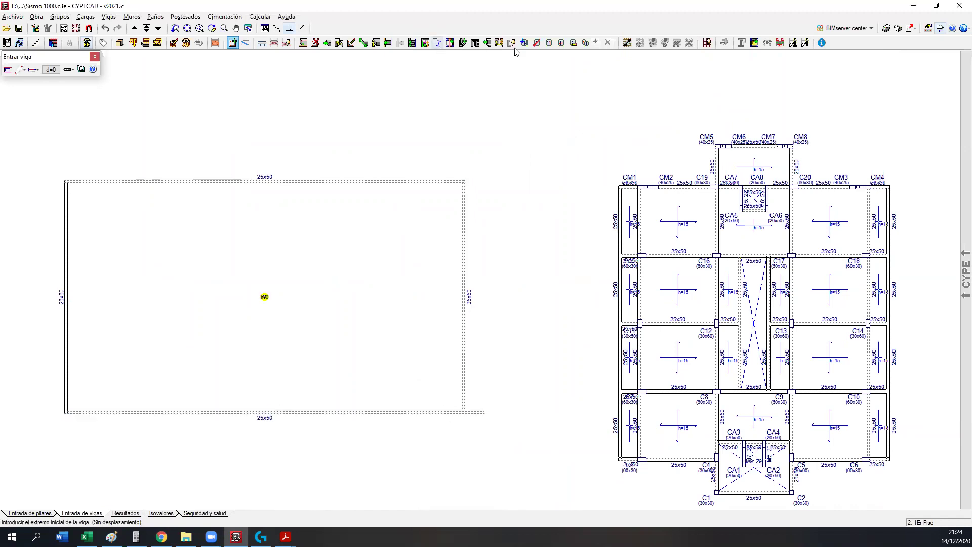
click(315, 42)
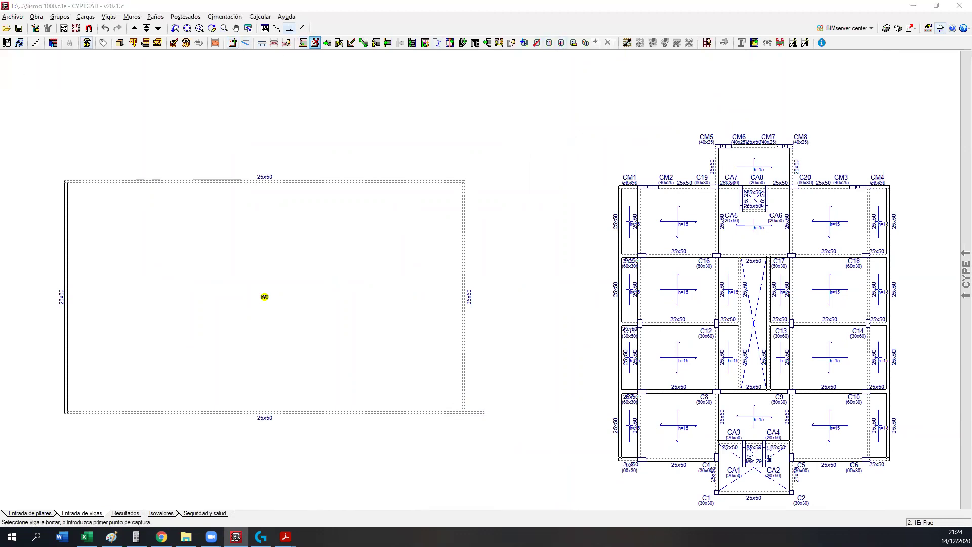
click(479, 412)
- Add a horizontal 25x50 beam across the middle of the rectangular frame, joining its two side beams
scroll(96, 406, up, 2)
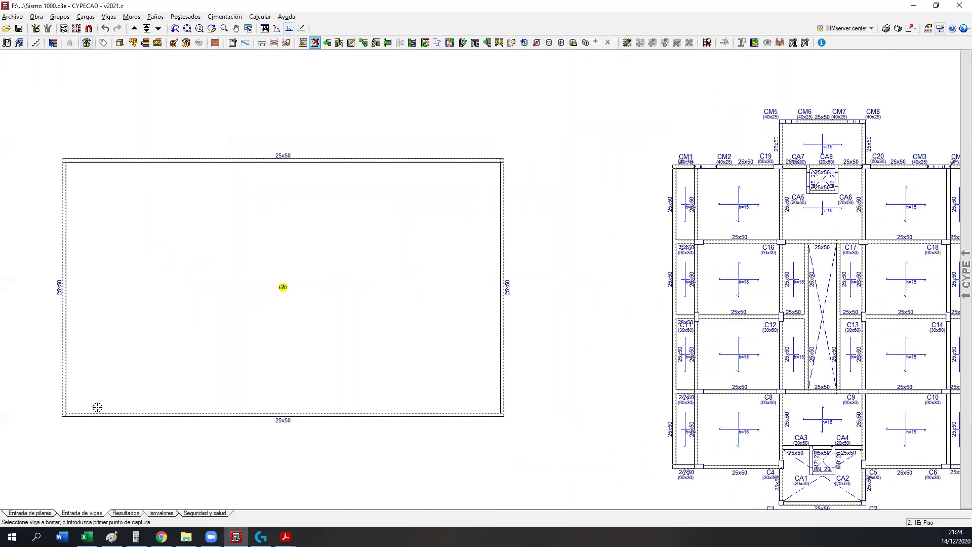
scroll(385, 456, up, 1)
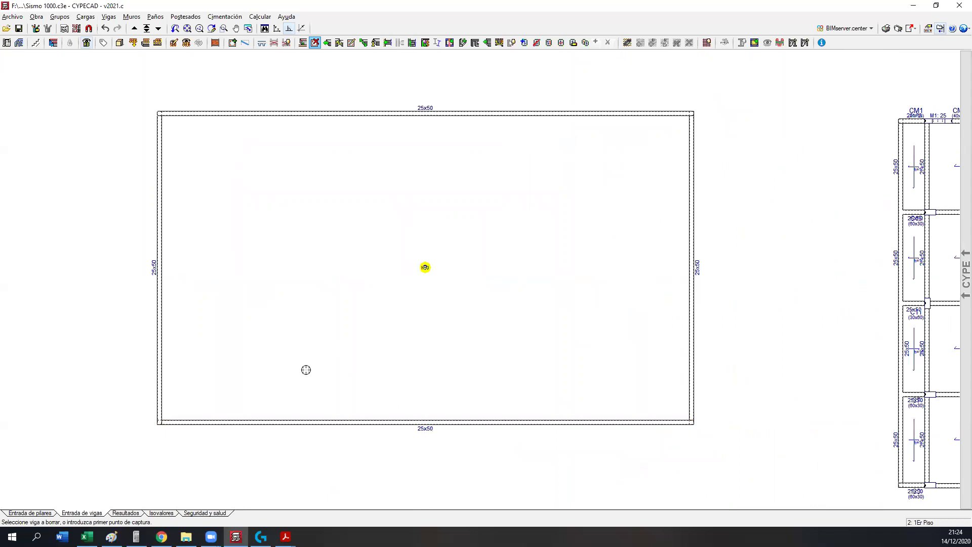
middle_drag(347, 334, 324, 305)
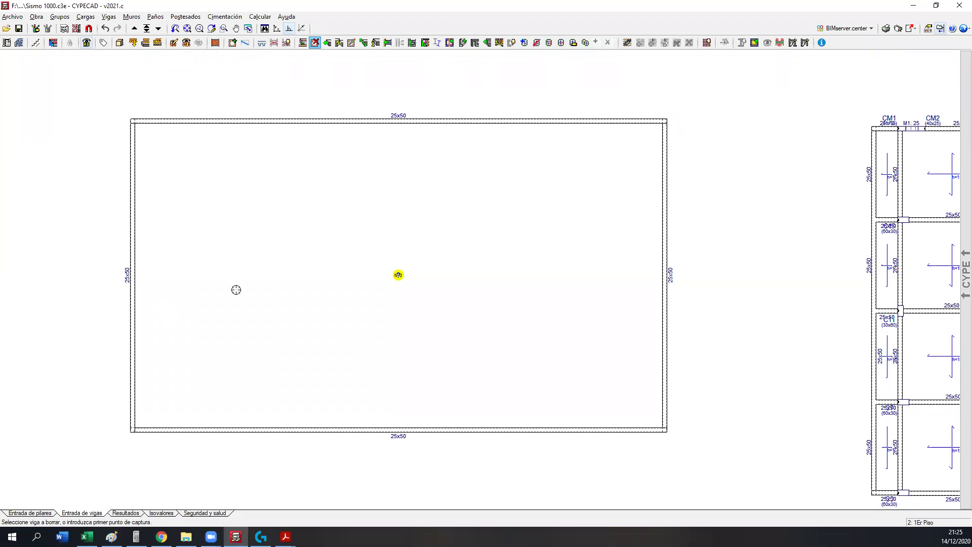
scroll(254, 364, down, 1)
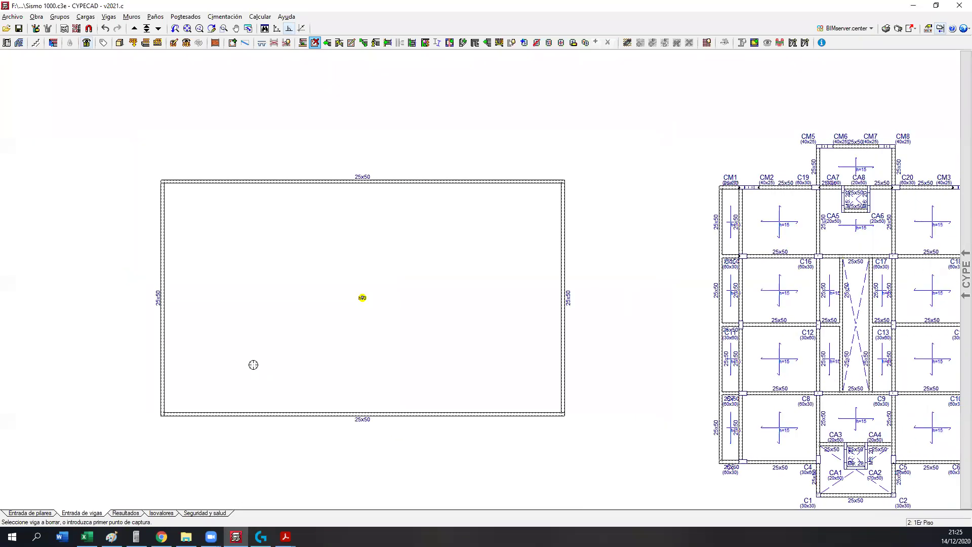
scroll(292, 324, up, 1)
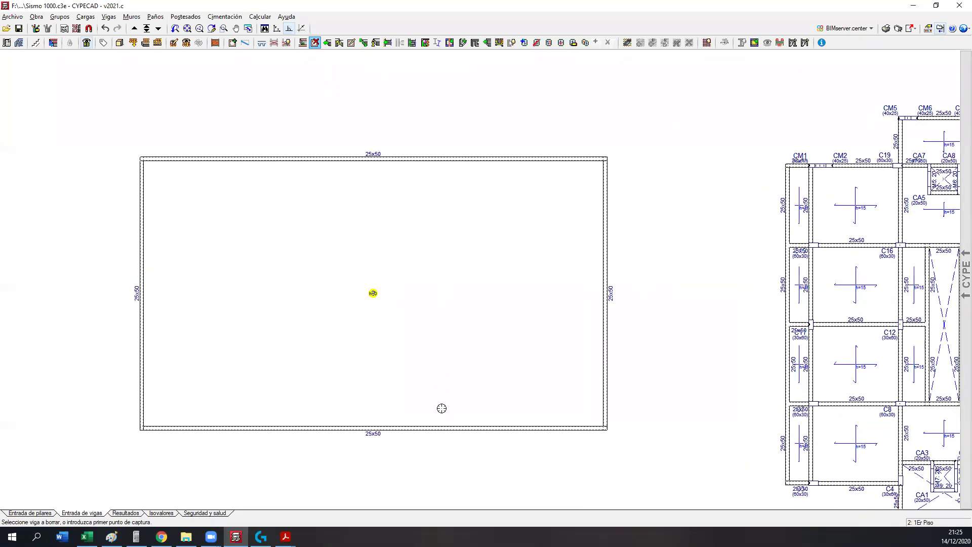
scroll(442, 408, up, 1)
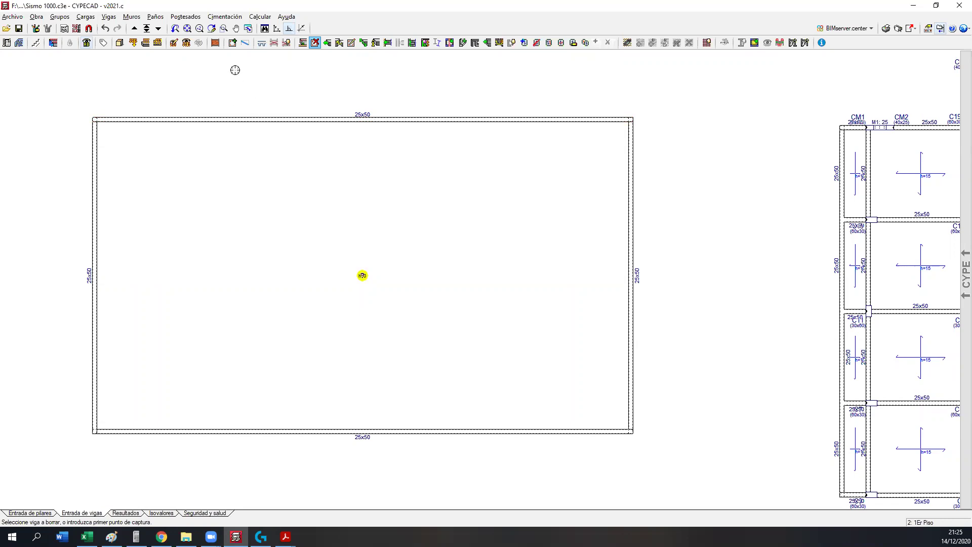
click(233, 42)
click(96, 280)
right_click(614, 280)
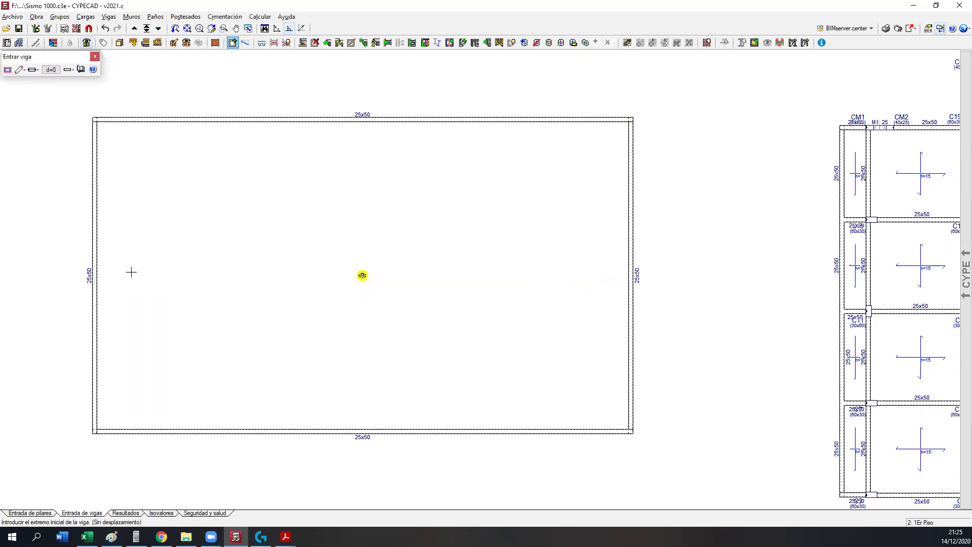
click(94, 272)
click(629, 278)
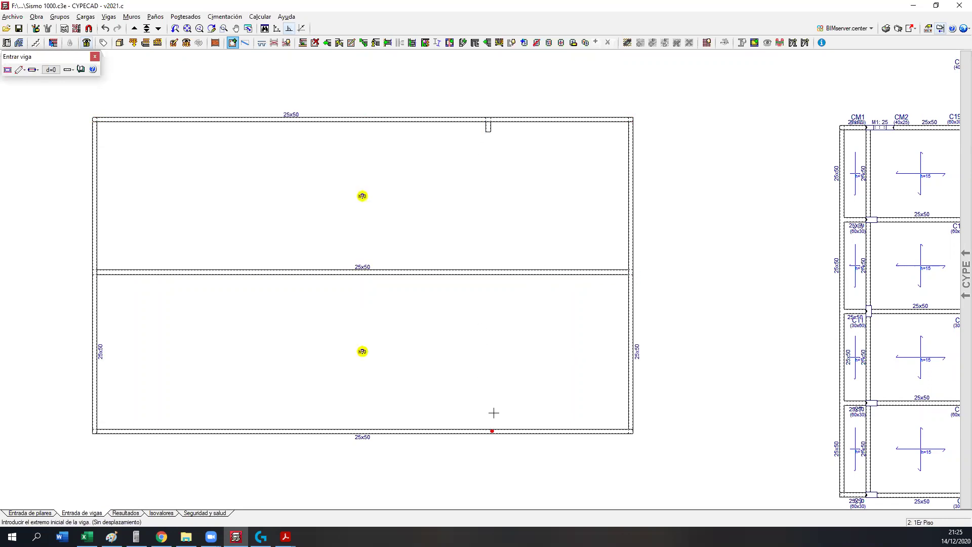
- Add two vertical 25x50 beams between the frame's upper and lower beams, dividing it into six panels
click(487, 129)
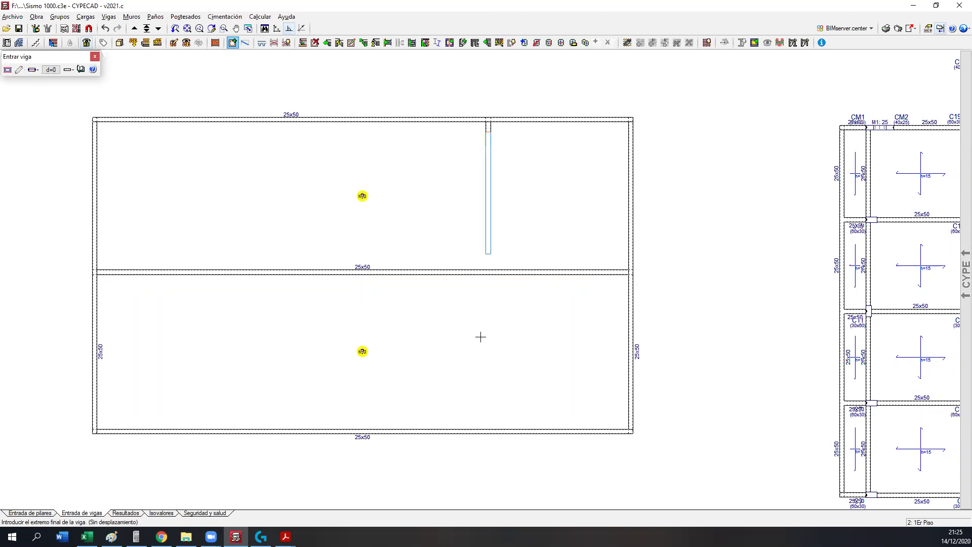
click(488, 431)
click(254, 120)
click(247, 430)
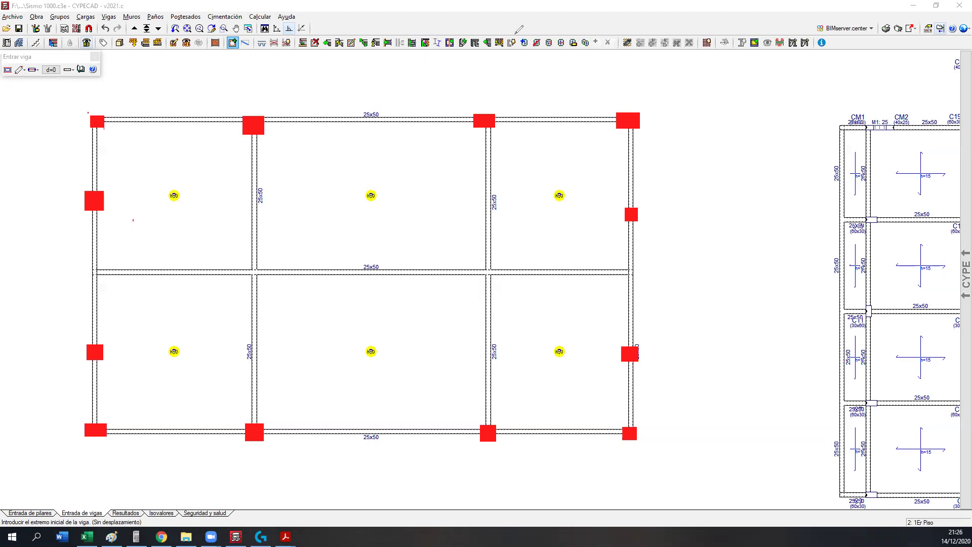
mouse_move(391, 242)
mouse_down()
mouse_move(350, 297)
mouse_move(389, 250)
mouse_up()
mouse_move(357, 215)
mouse_down()
mouse_move(409, 218)
mouse_move(430, 242)
mouse_move(419, 229)
mouse_up()
mouse_move(418, 184)
mouse_down()
mouse_move(284, 178)
mouse_move(457, 327)
mouse_move(435, 187)
mouse_move(212, 156)
mouse_move(178, 284)
mouse_move(519, 247)
mouse_move(468, 183)
mouse_move(551, 278)
mouse_move(340, 385)
mouse_move(179, 162)
mouse_move(453, 153)
mouse_move(614, 294)
mouse_move(400, 393)
mouse_up()
mouse_move(181, 350)
mouse_down()
mouse_move(136, 162)
mouse_move(167, 147)
mouse_up()
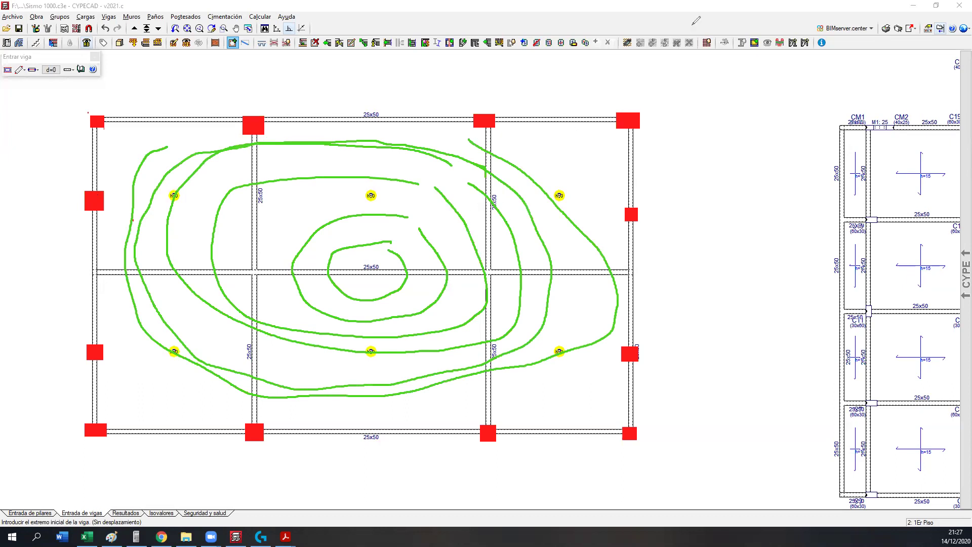
key(Escape)
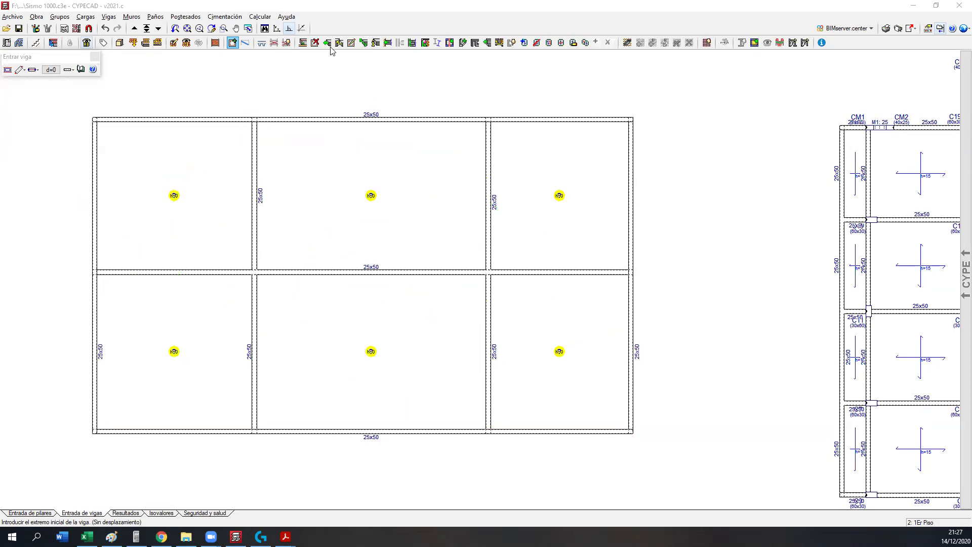
- Delete all beams of the separate six-panel frame together
click(315, 43)
click(49, 103)
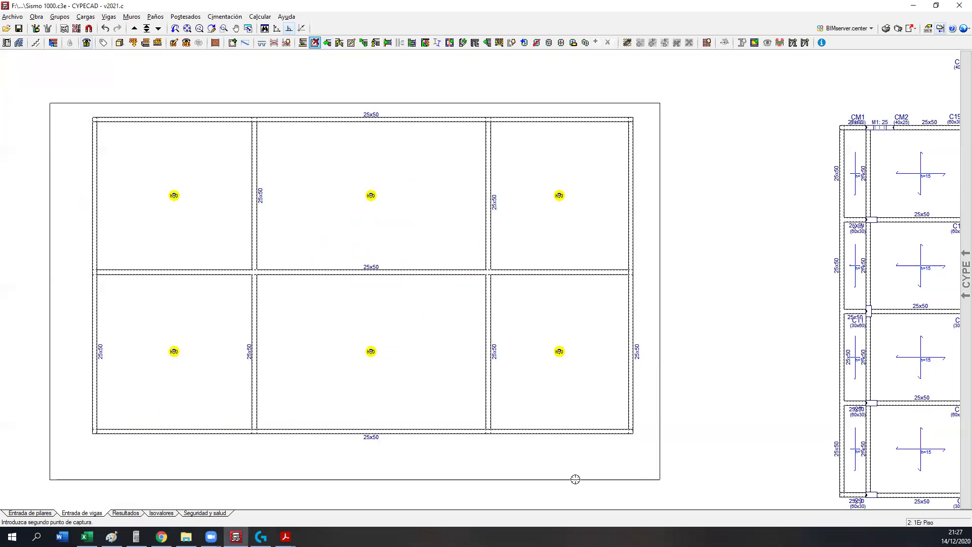
click(576, 479)
- Draw one continuous vertical 25x50 beam from the middle of edge beam C3-C4 up to the edge beam between CM2 and C19
scroll(439, 420, up, 3)
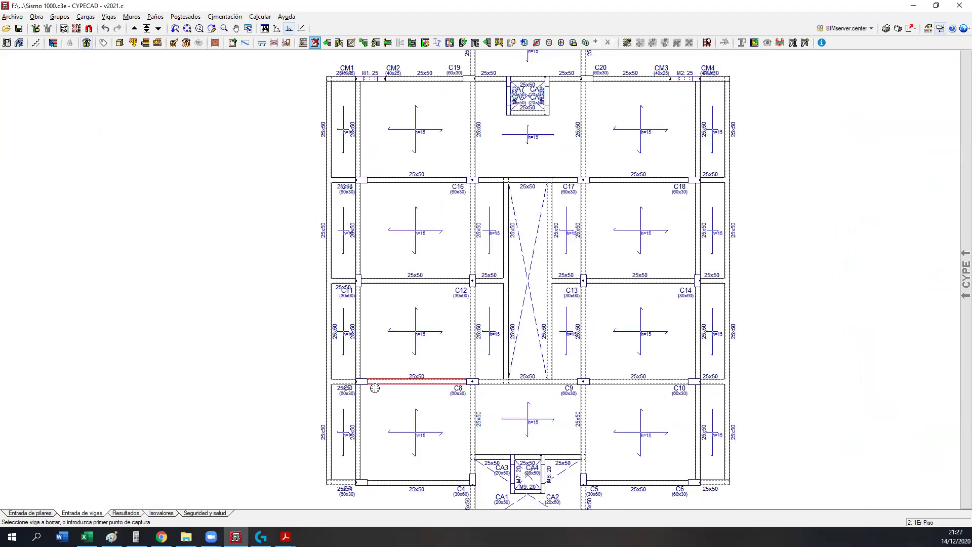
scroll(375, 388, down, 1)
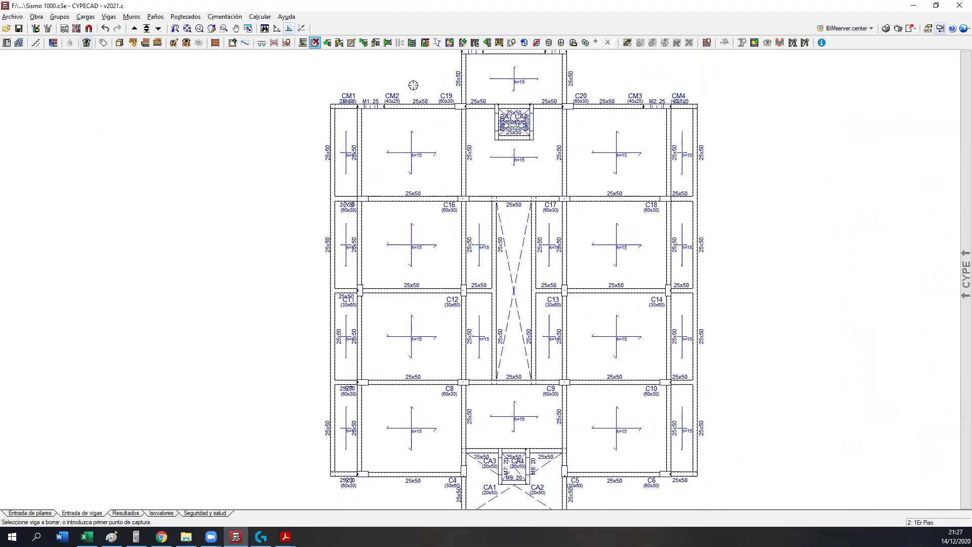
click(233, 42)
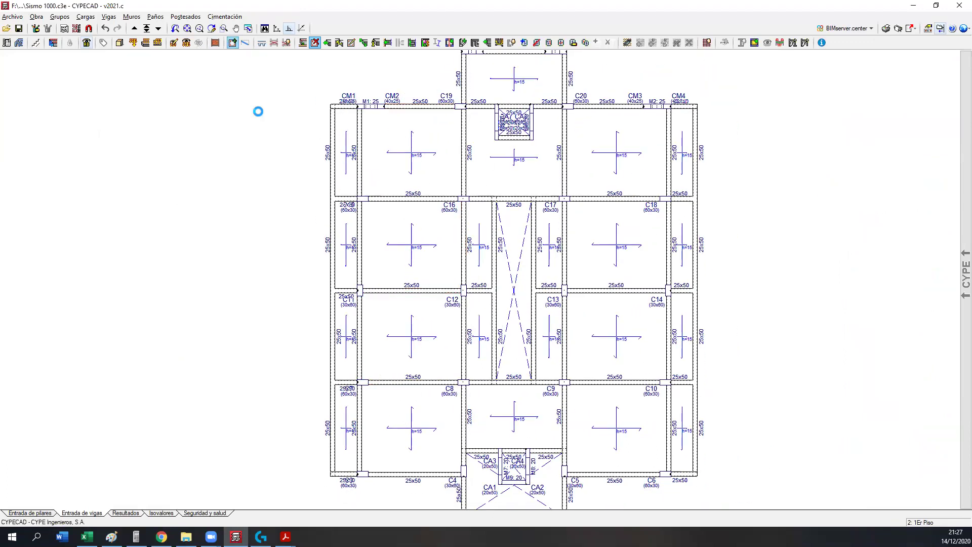
click(413, 475)
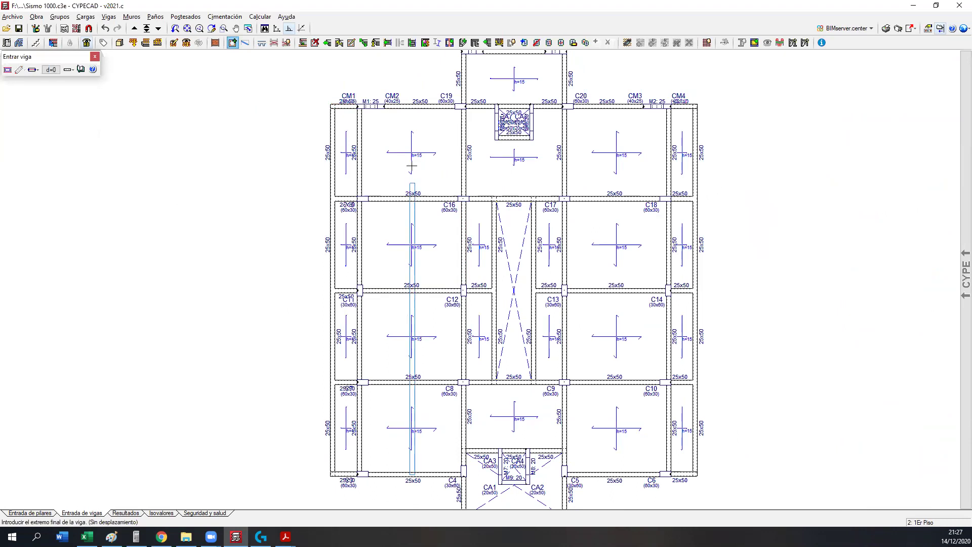
click(413, 107)
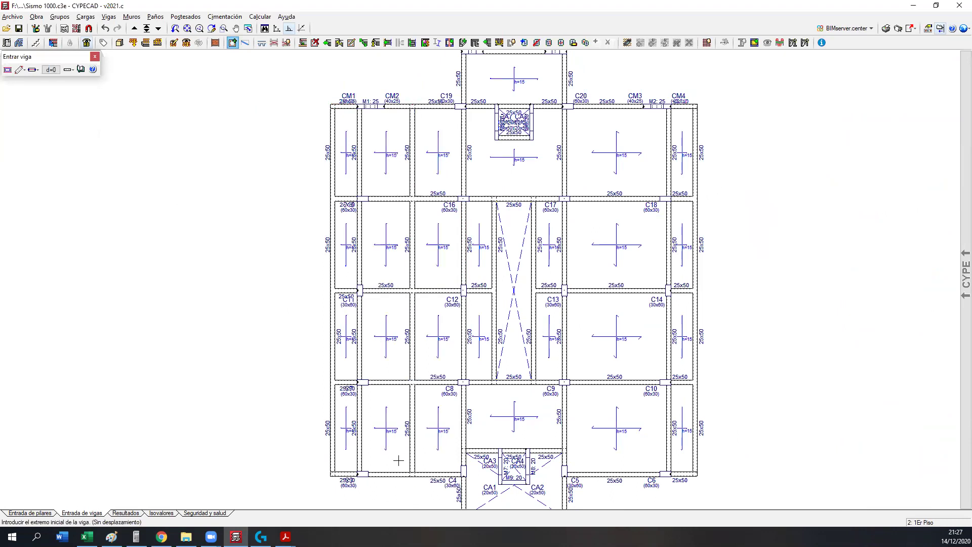
- Examine the continuous vertical beam where it crosses beam C7-C8 and meets edge beam C3-C4
scroll(399, 460, up, 3)
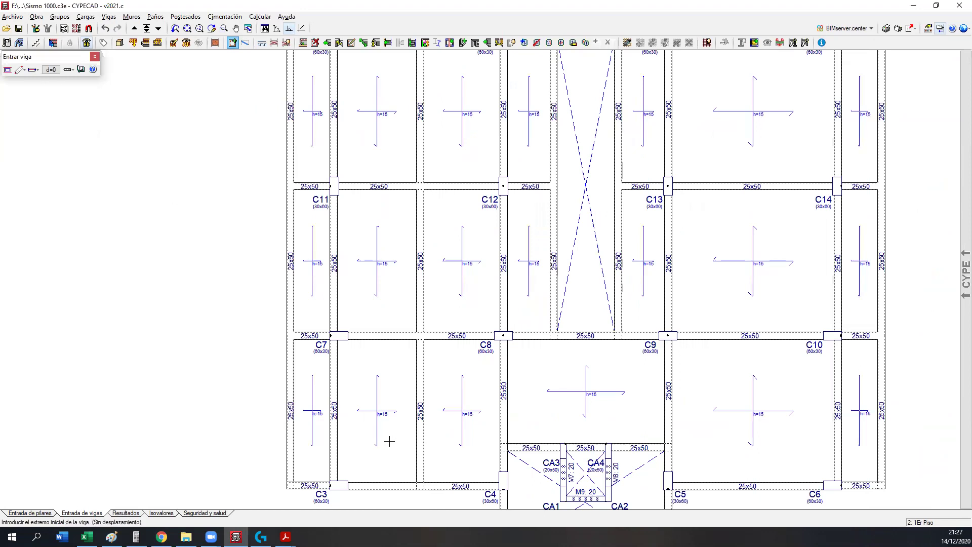
scroll(385, 445, up, 3)
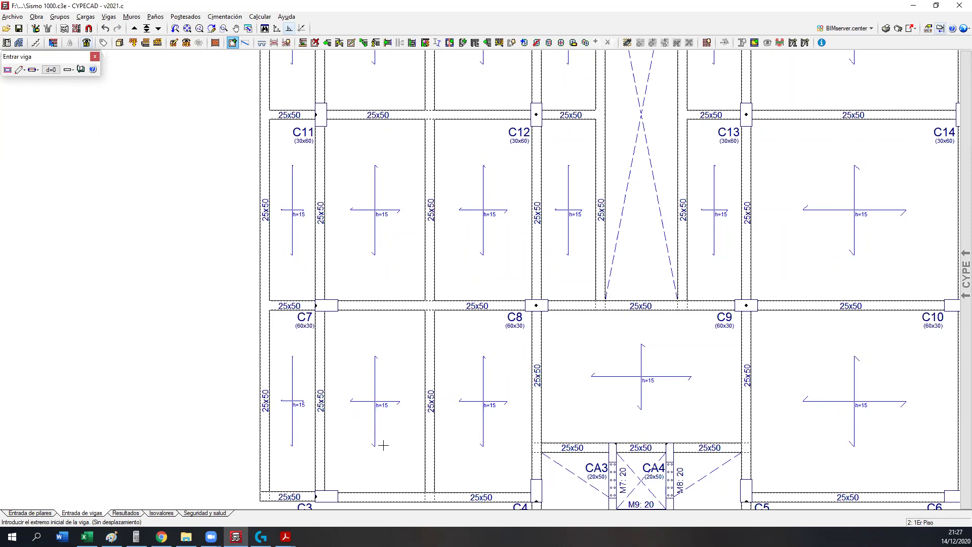
scroll(569, 397, up, 3)
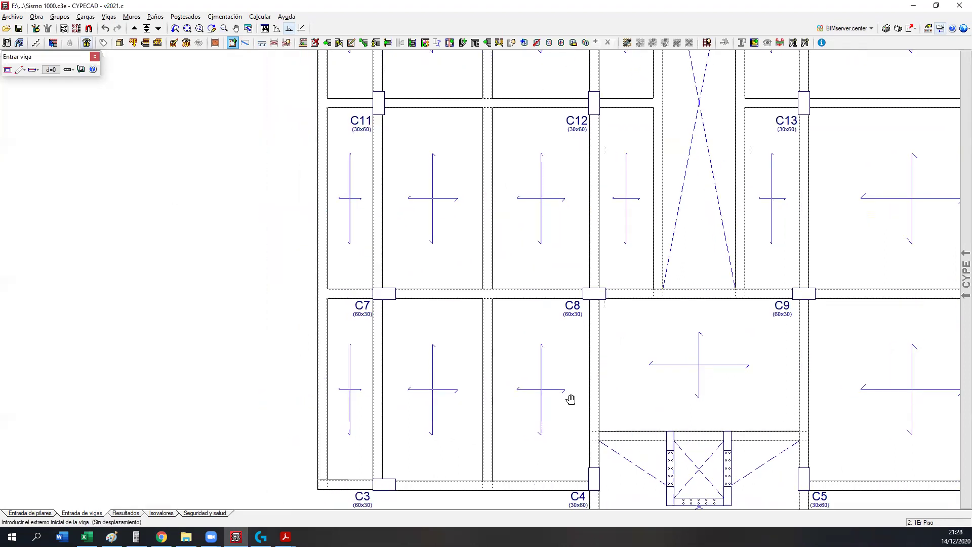
scroll(605, 352, up, 1)
middle_drag(605, 351, 472, 349)
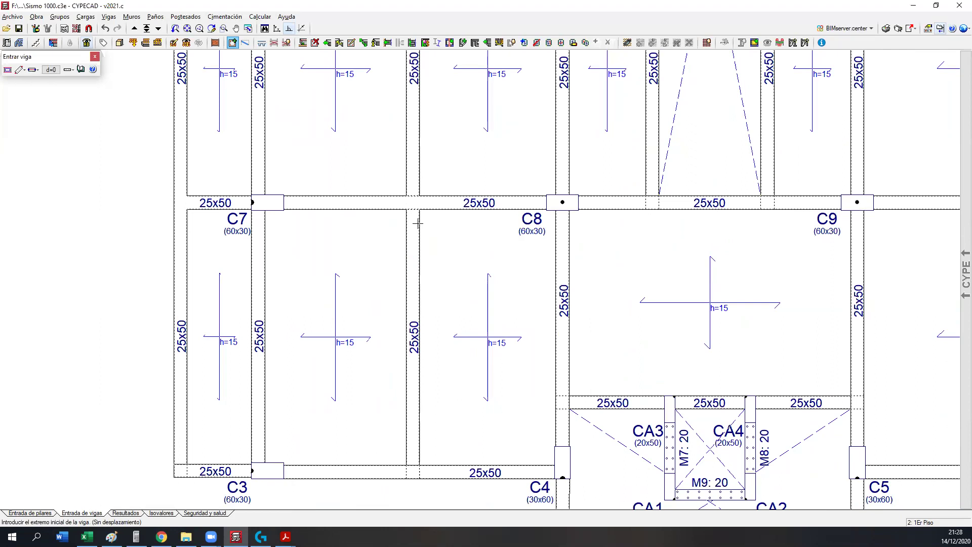
middle_drag(419, 227, 441, 243)
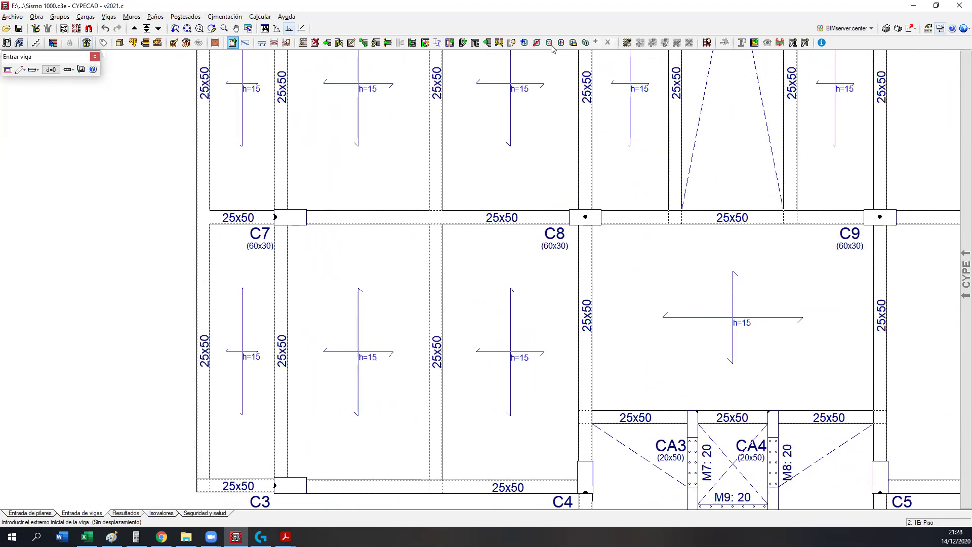
mouse_move(291, 219)
mouse_down()
mouse_move(429, 244)
mouse_move(585, 217)
mouse_up()
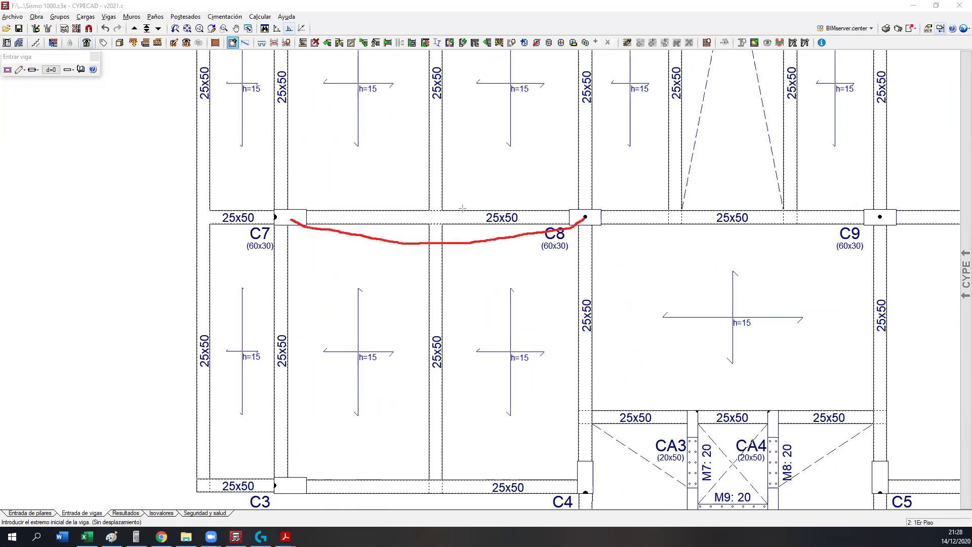
drag(437, 221, 437, 251)
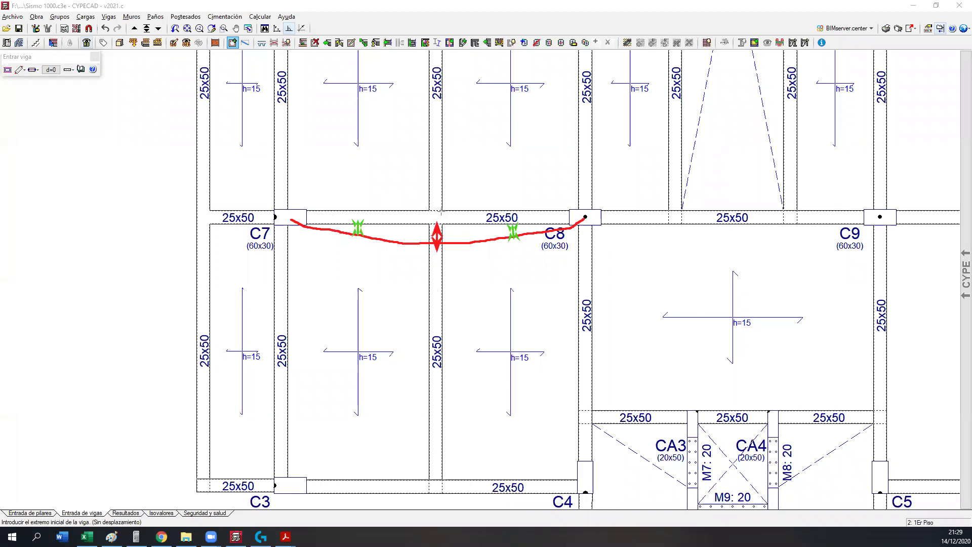
drag(436, 483, 453, 429)
drag(434, 484, 456, 460)
drag(434, 484, 479, 245)
mouse_move(449, 51)
mouse_down()
mouse_move(457, 283)
mouse_move(433, 488)
mouse_up()
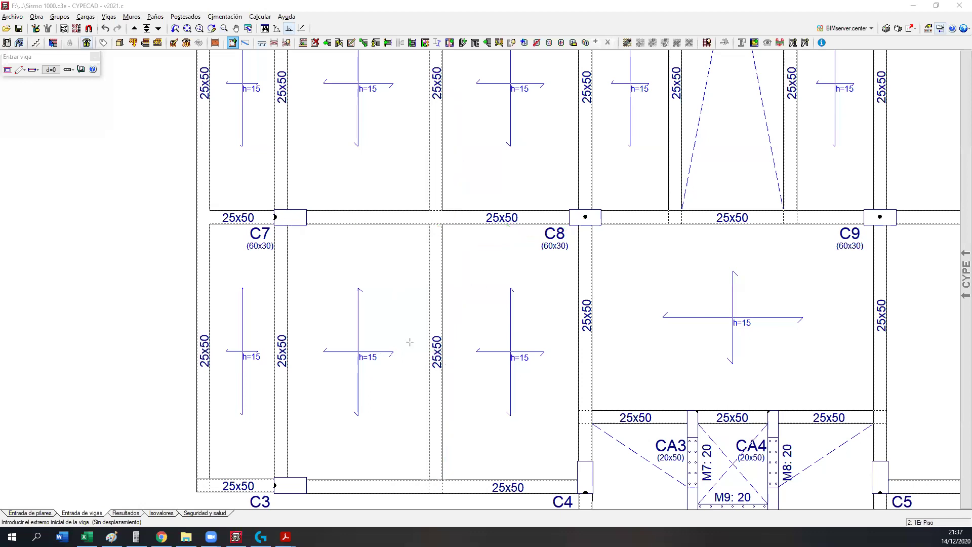
- Delete the continuous vertical beam's segments, keeping only the one between beams C7-C8 and C11-C12
scroll(326, 450, down, 3)
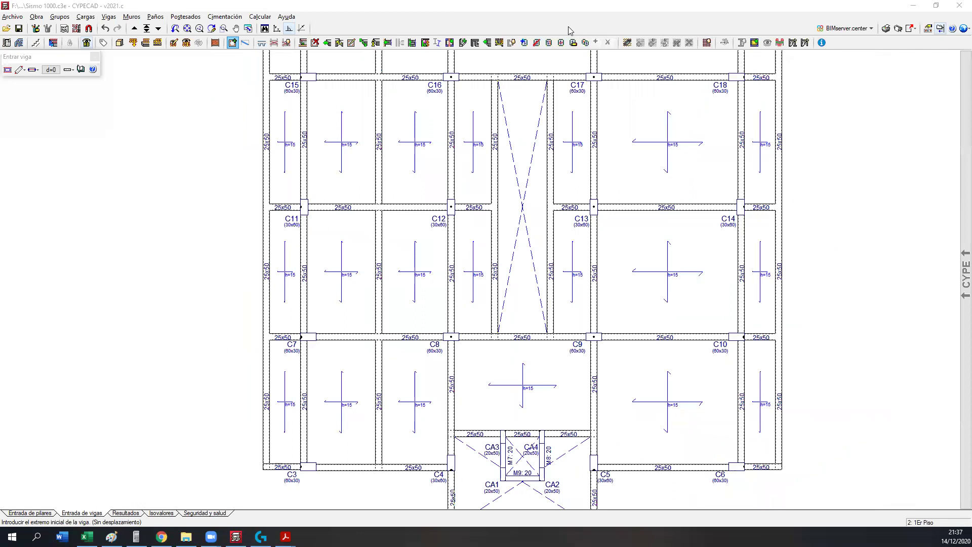
click(315, 43)
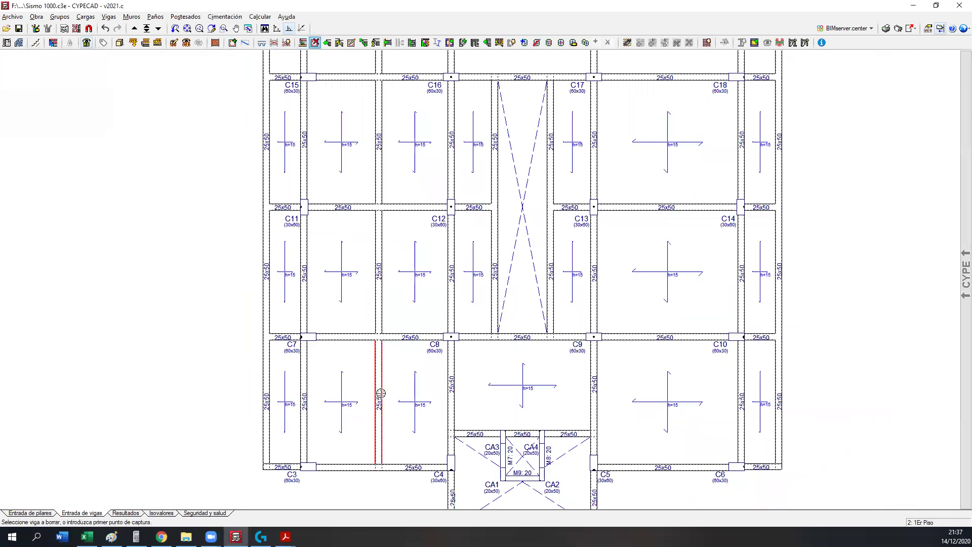
middle_drag(358, 217, 373, 336)
click(369, 338)
click(360, 337)
click(360, 226)
middle_drag(358, 328, 390, 226)
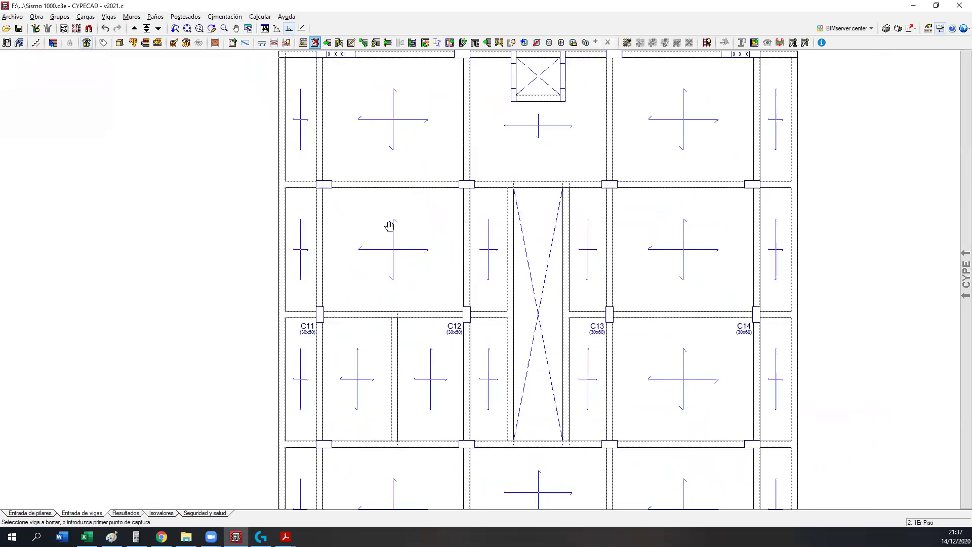
- Assign the category "Vigas secundarias frente a la acción sísmica" to the short vertical beam between beams C7-C8 and C11-C12
middle_drag(347, 419, 337, 366)
scroll(353, 356, up, 1)
scroll(353, 356, up, 2)
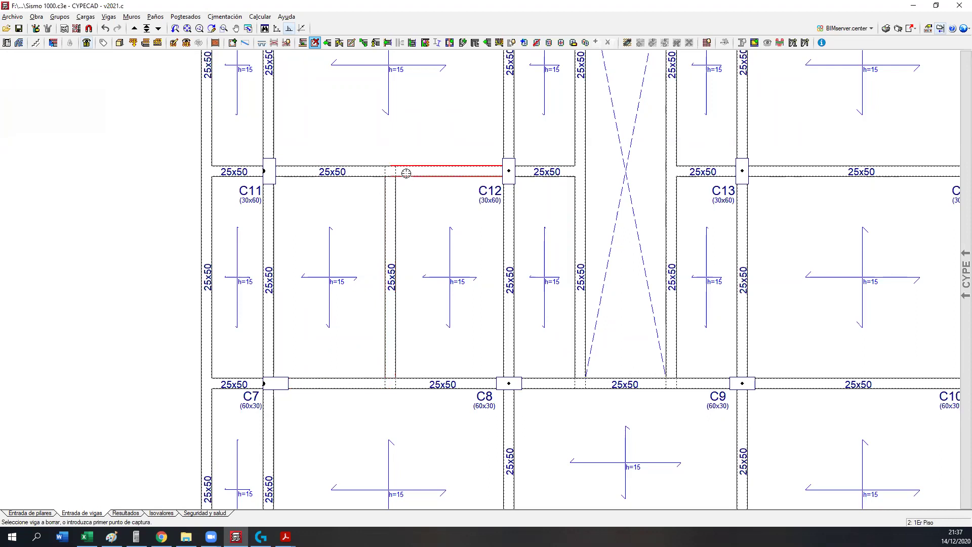
middle_drag(412, 291, 458, 340)
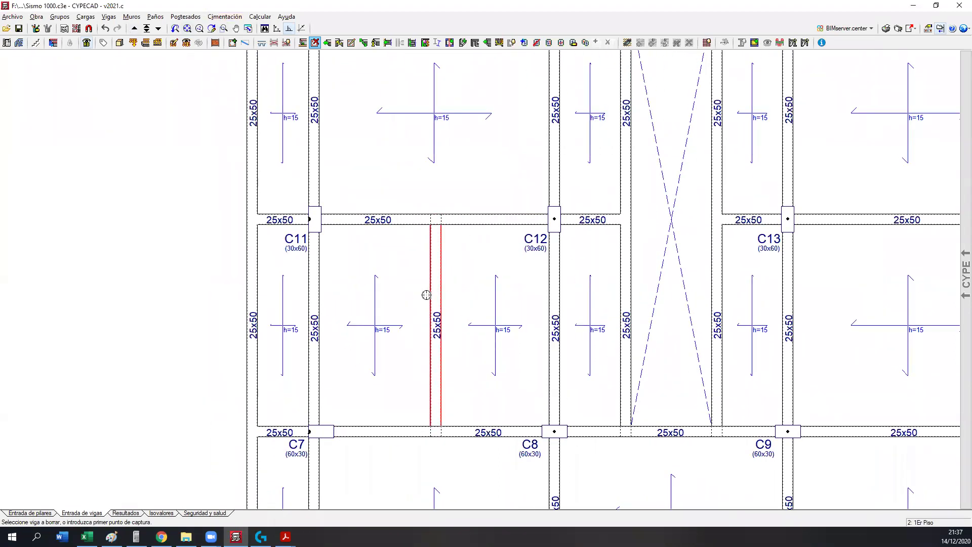
click(186, 17)
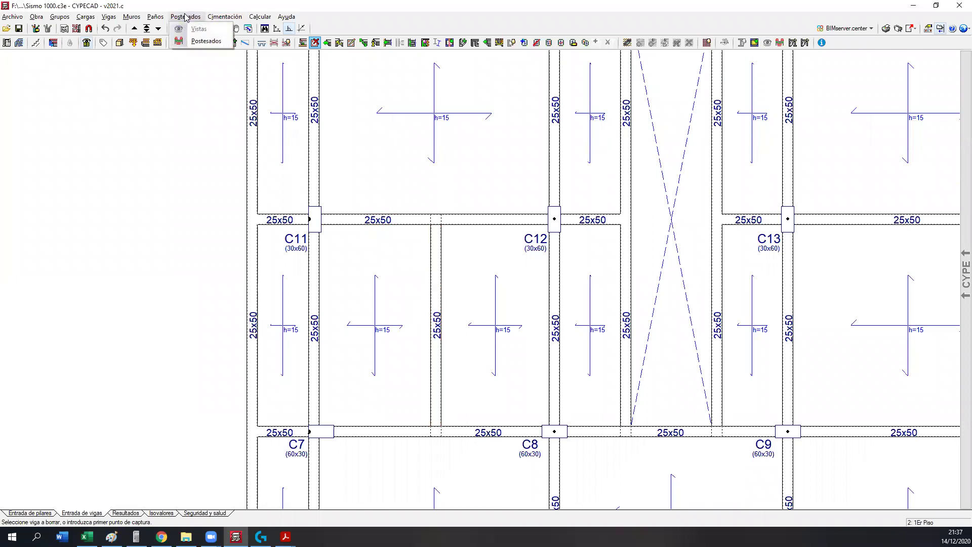
mouse_move(108, 17)
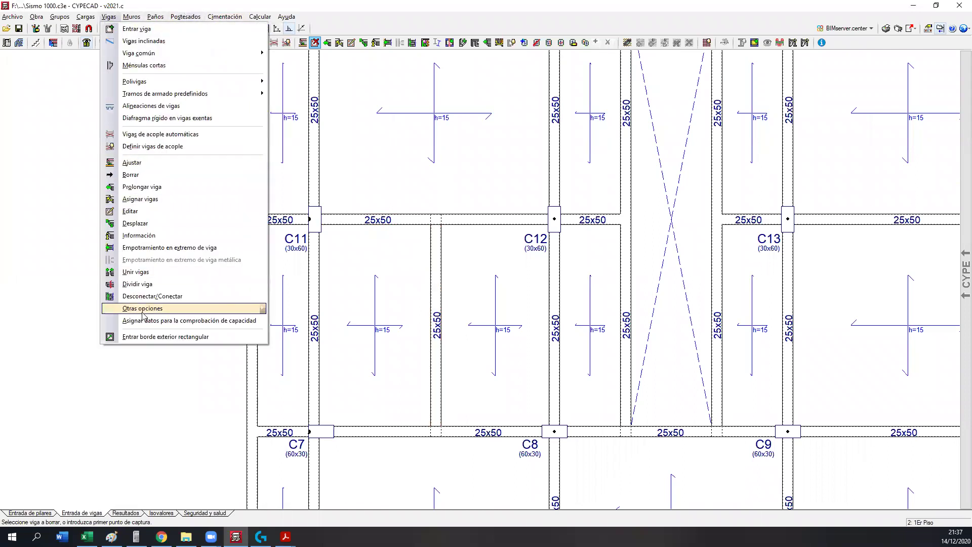
mouse_move(162, 310)
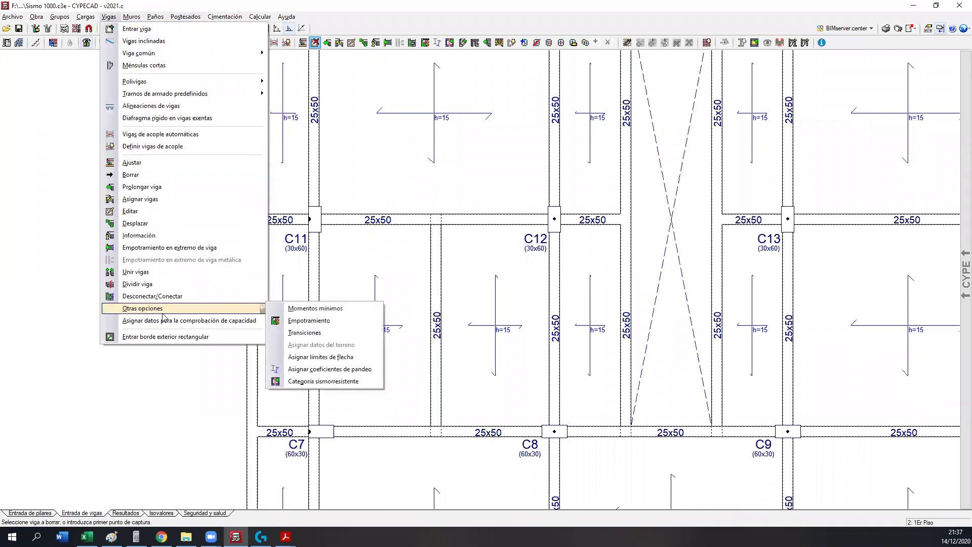
click(318, 381)
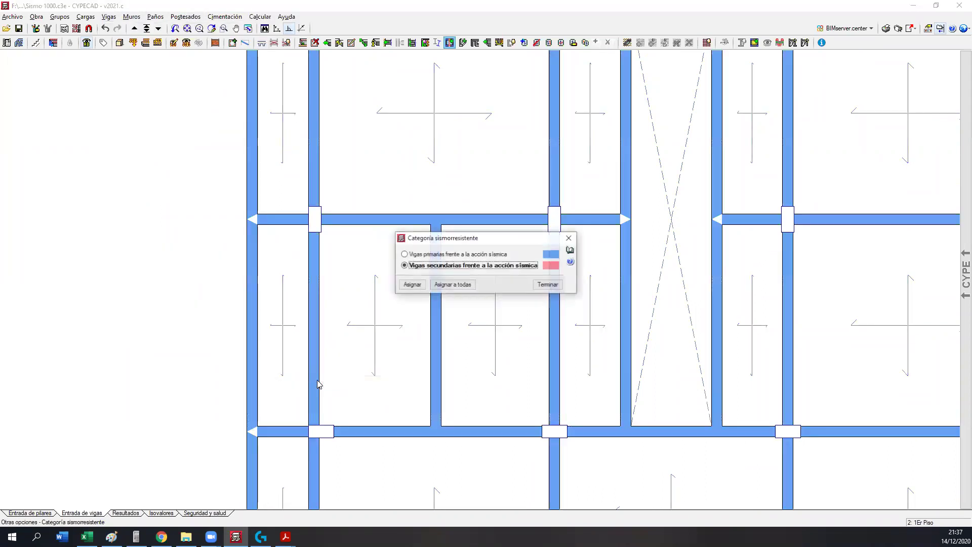
click(439, 255)
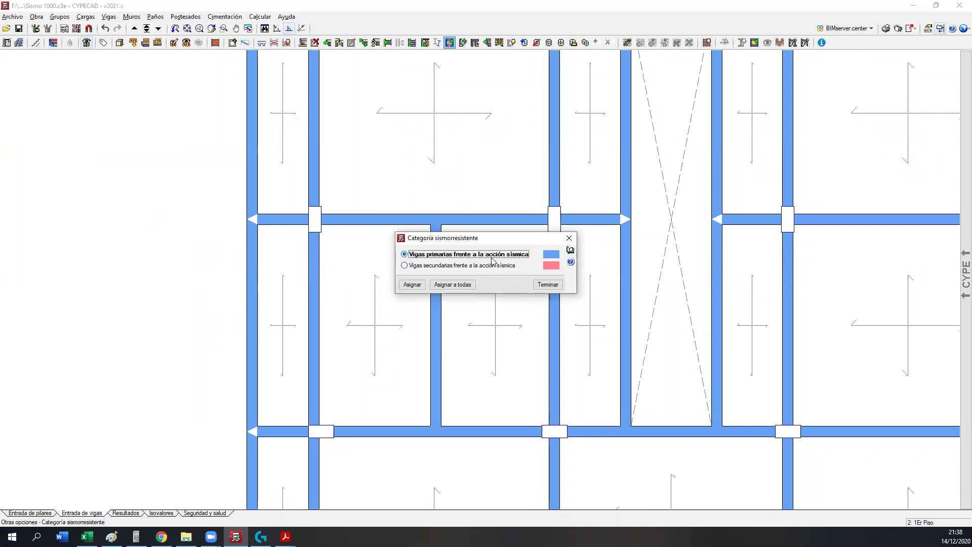
click(404, 266)
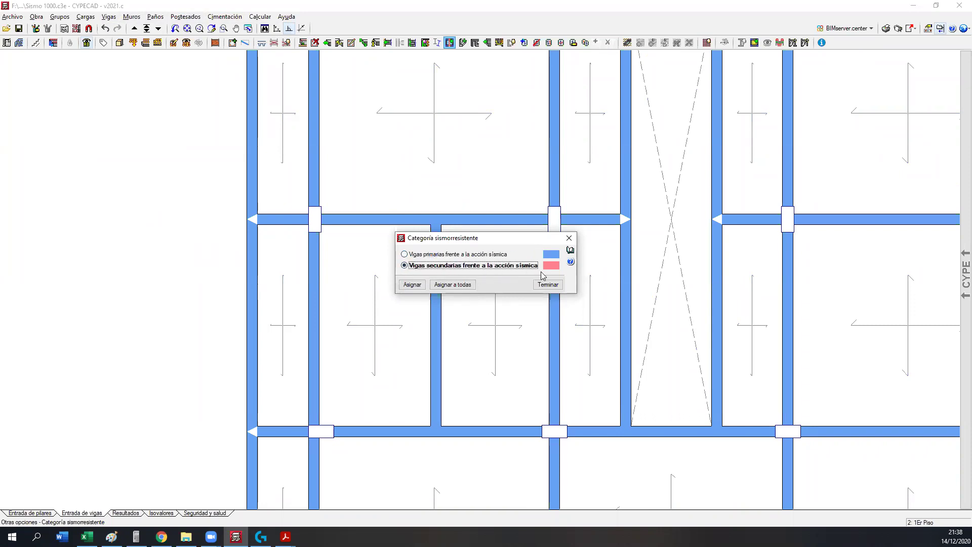
click(411, 284)
click(435, 302)
- Delete the secondary vertical beam between beams C7-C8 and C11-C12
middle_drag(396, 305, 282, 243)
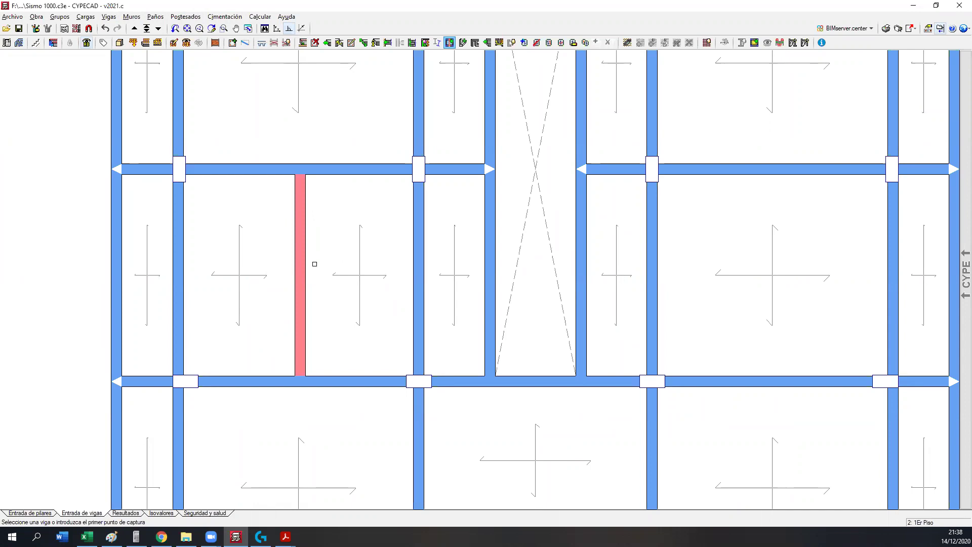
scroll(314, 270, down, 2)
scroll(314, 275, down, 1)
middle_drag(318, 265, 312, 344)
scroll(398, 328, down, 1)
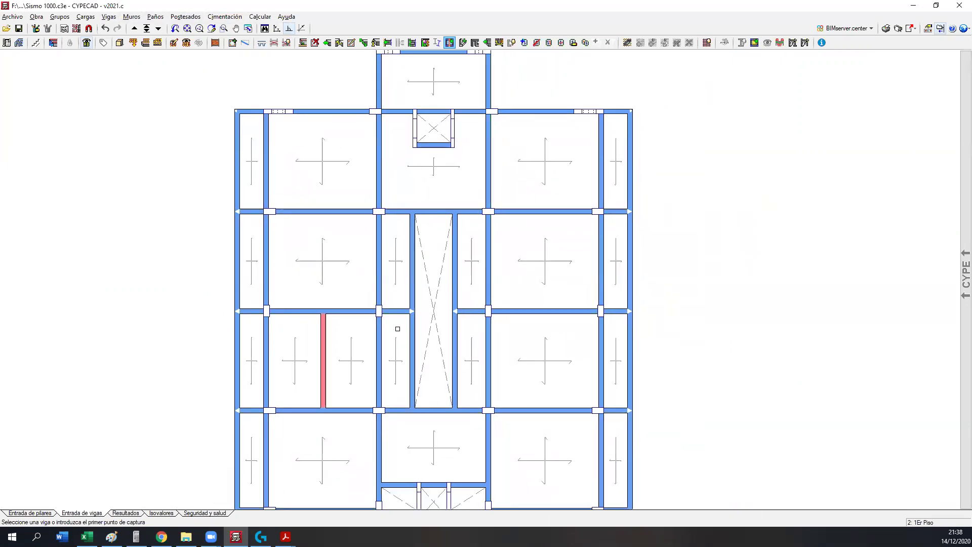
mouse_move(300, 340)
middle_down()
mouse_move(314, 264)
mouse_move(317, 347)
middle_up()
middle_drag(308, 312, 307, 244)
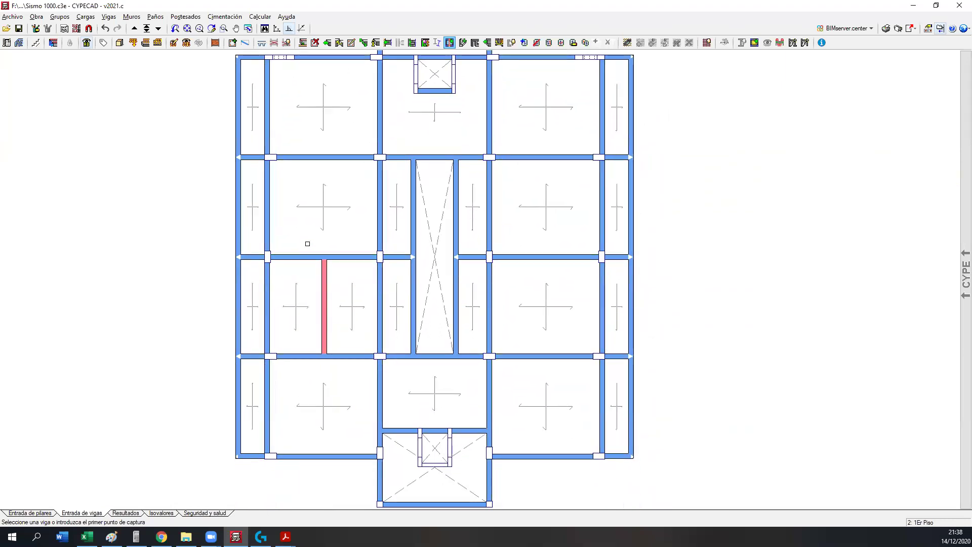
click(315, 42)
click(315, 308)
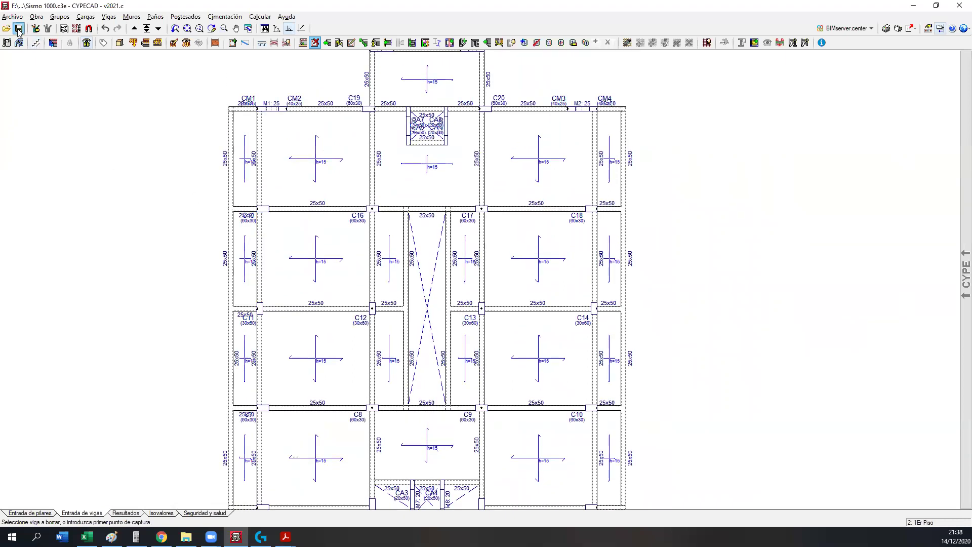
- Start a new beam near columns CM5 and C19 and set its current family to slab edge
scroll(261, 282, down, 2)
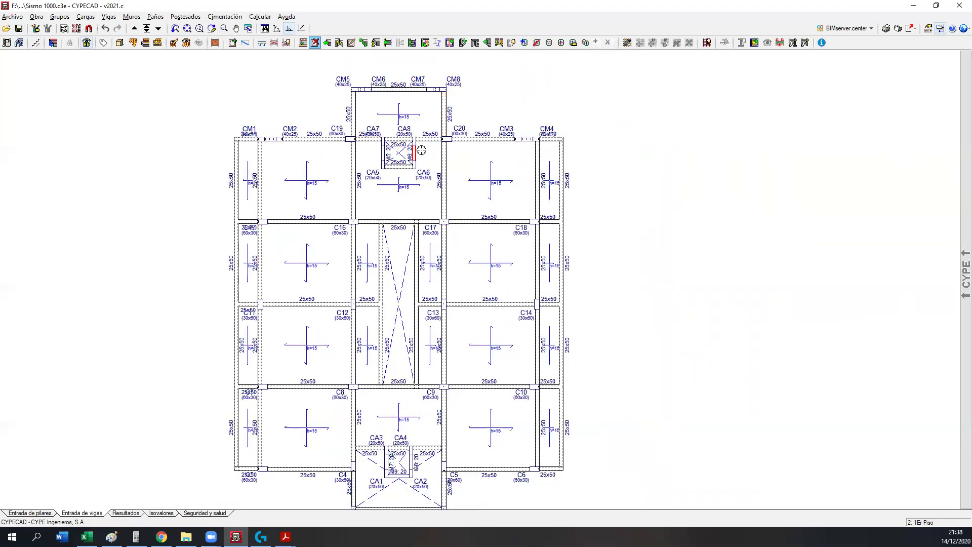
scroll(349, 103, up, 2)
scroll(318, 107, up, 3)
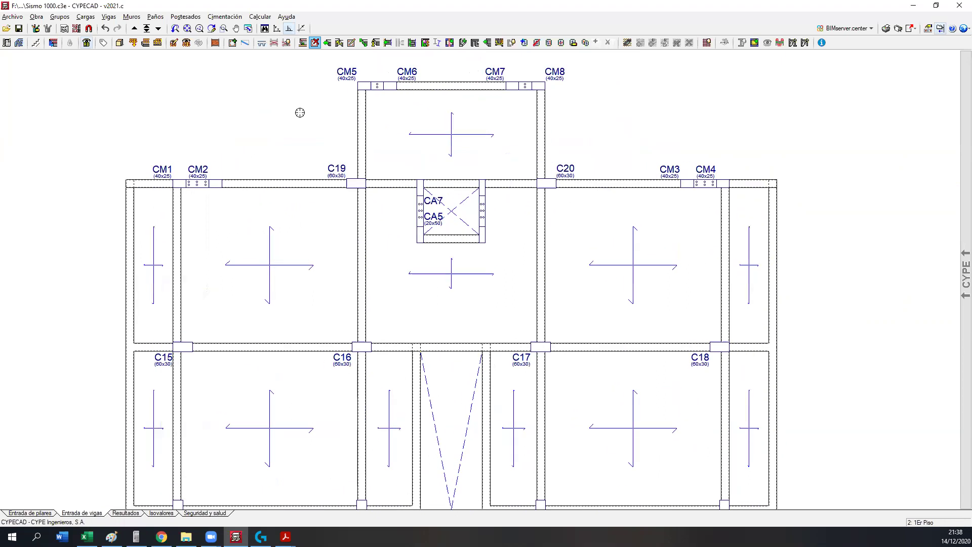
scroll(272, 252, up, 1)
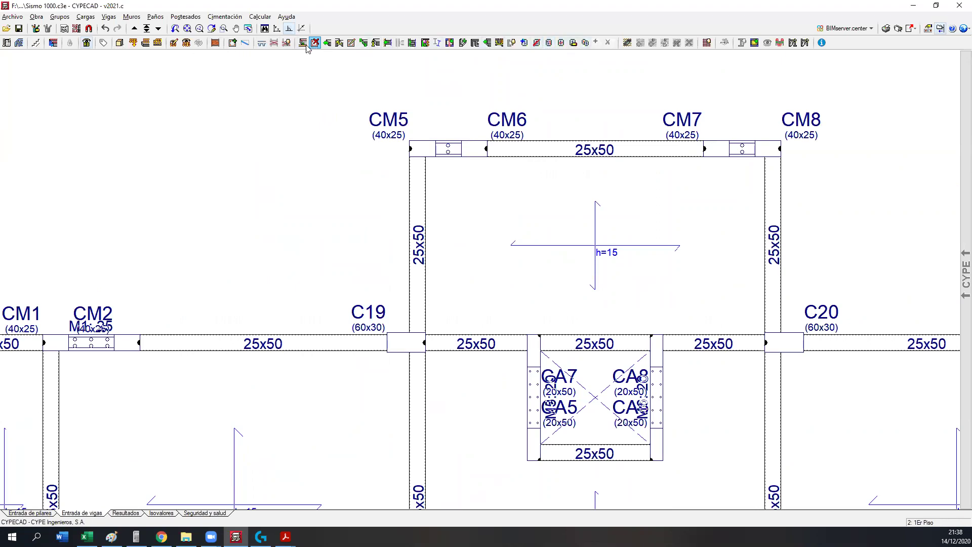
click(232, 42)
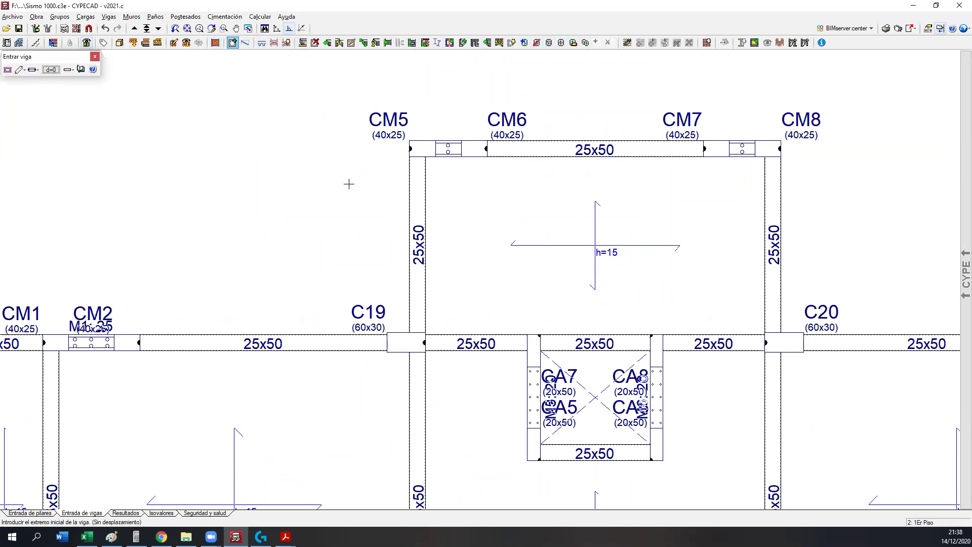
click(8, 70)
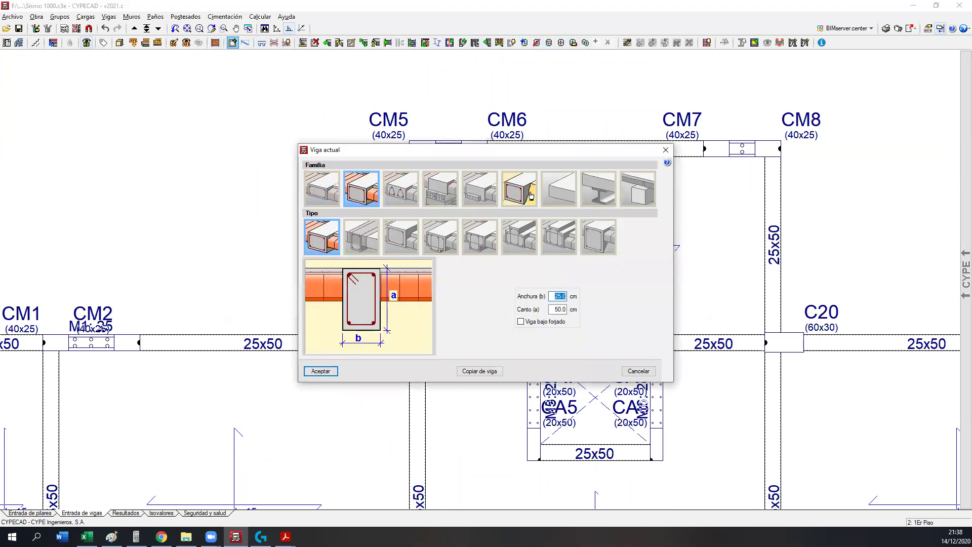
click(559, 188)
click(320, 371)
- Set the current beam to the plain slab-edge type that has no beam section
scroll(358, 243, up, 3)
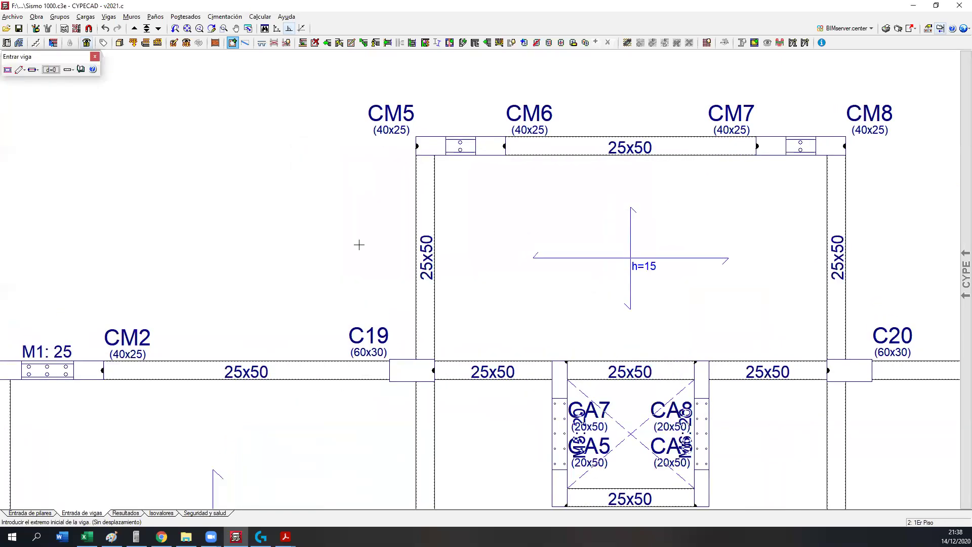
middle_drag(430, 325, 504, 324)
click(524, 209)
right_click(439, 210)
right_click(417, 224)
click(347, 237)
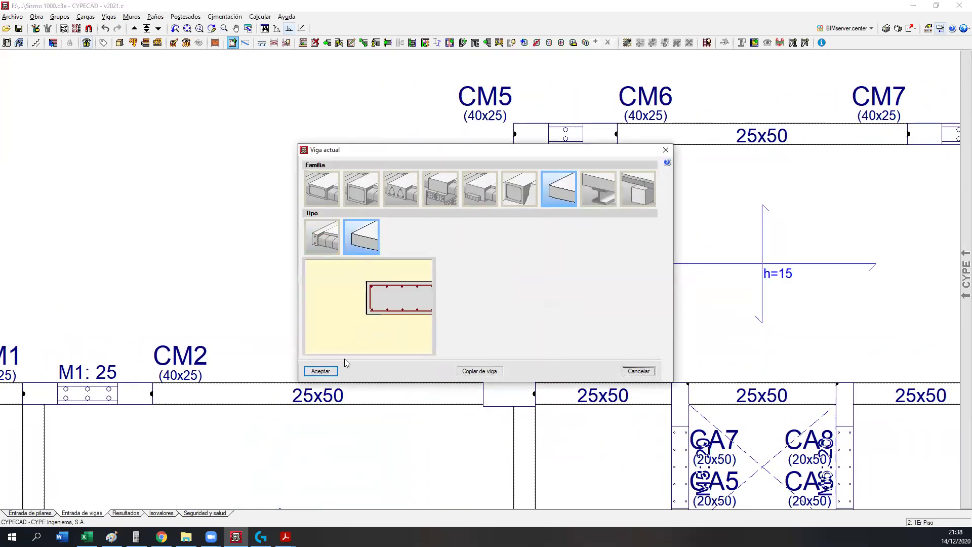
click(320, 371)
- Draw three slab edges forming a small rectangular projection on the outer side of the vertical beam between CM5 and C19
click(523, 207)
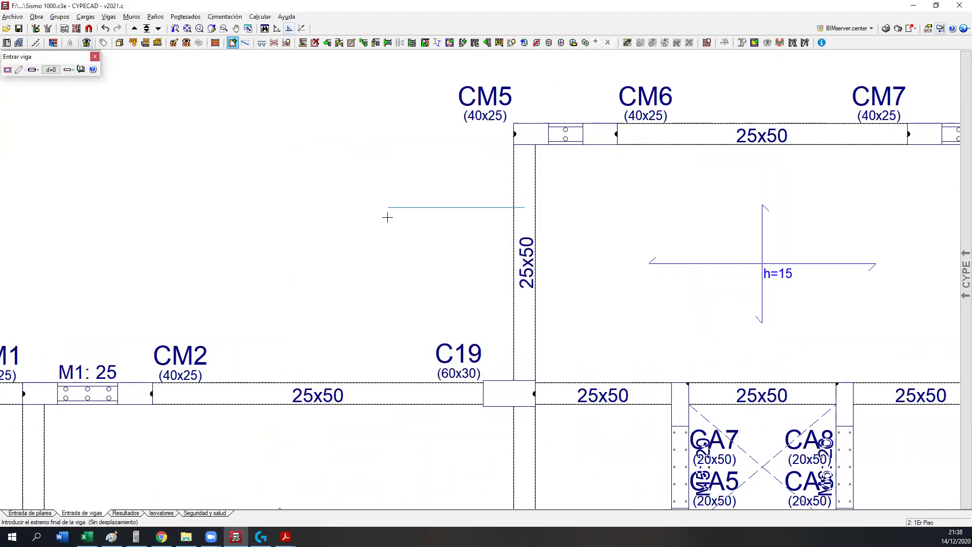
click(464, 208)
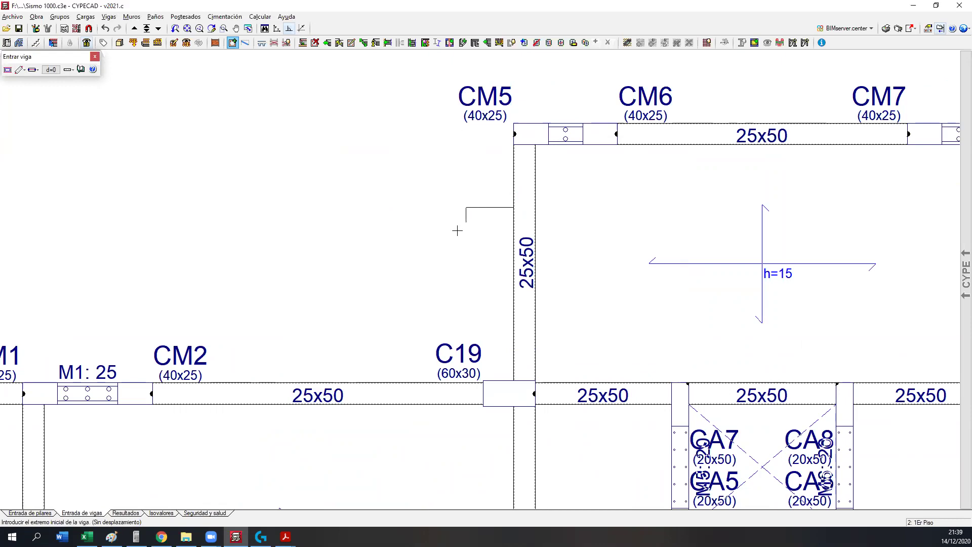
right_click(447, 269)
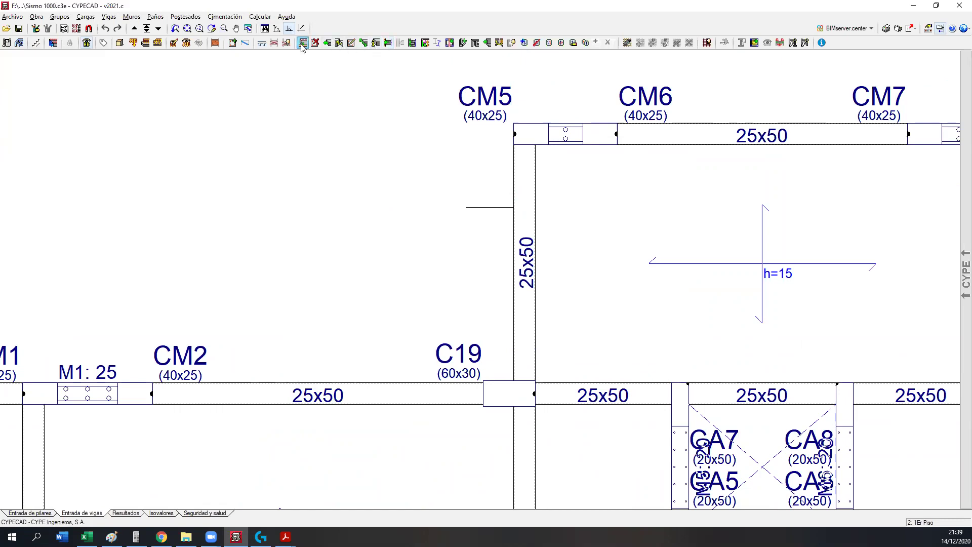
click(233, 43)
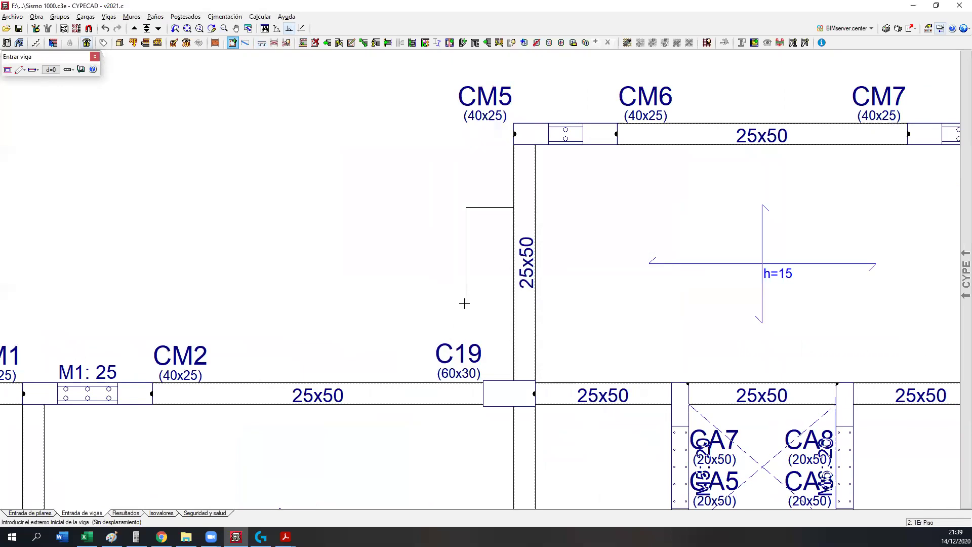
click(520, 303)
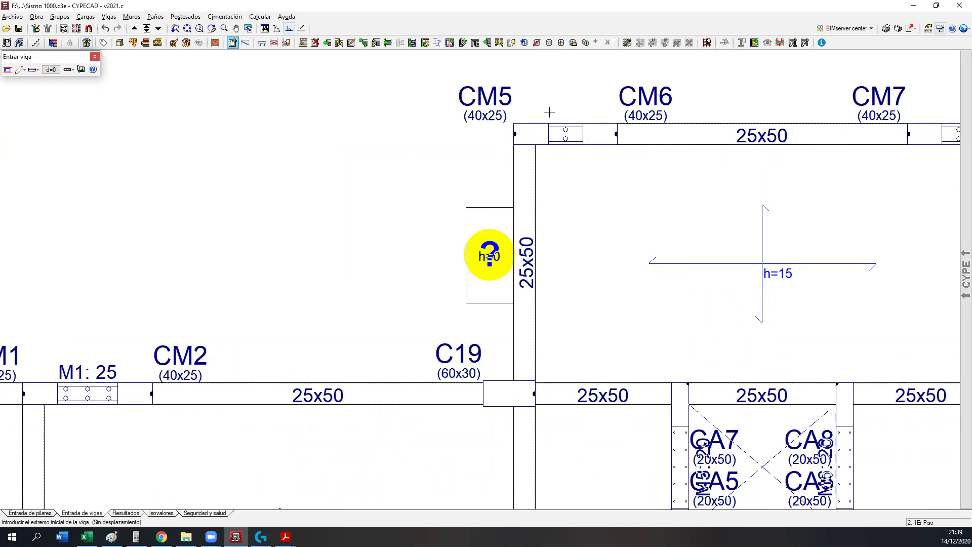
- Copy the adjacent solid slab panel, h=15, into the small rectangular projection
click(586, 43)
click(571, 304)
click(451, 306)
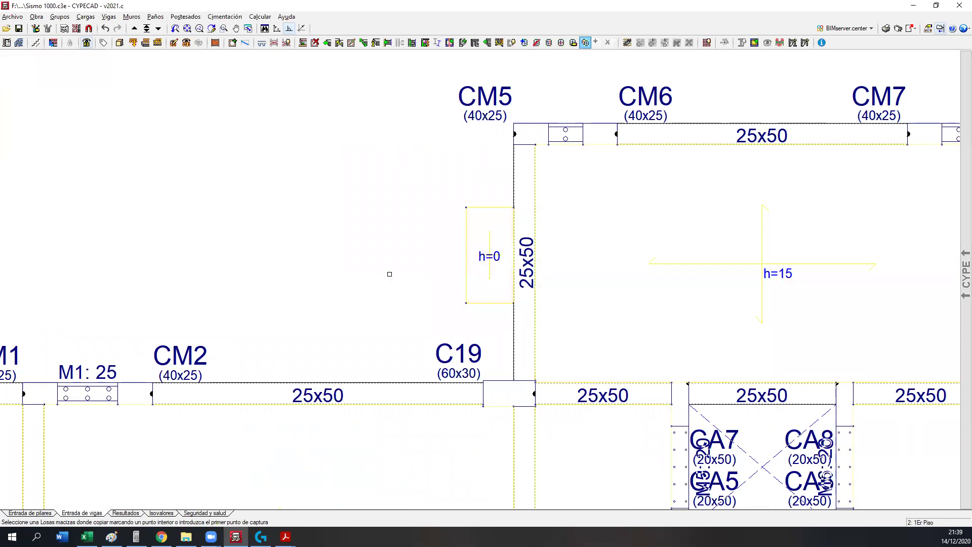
click(364, 272)
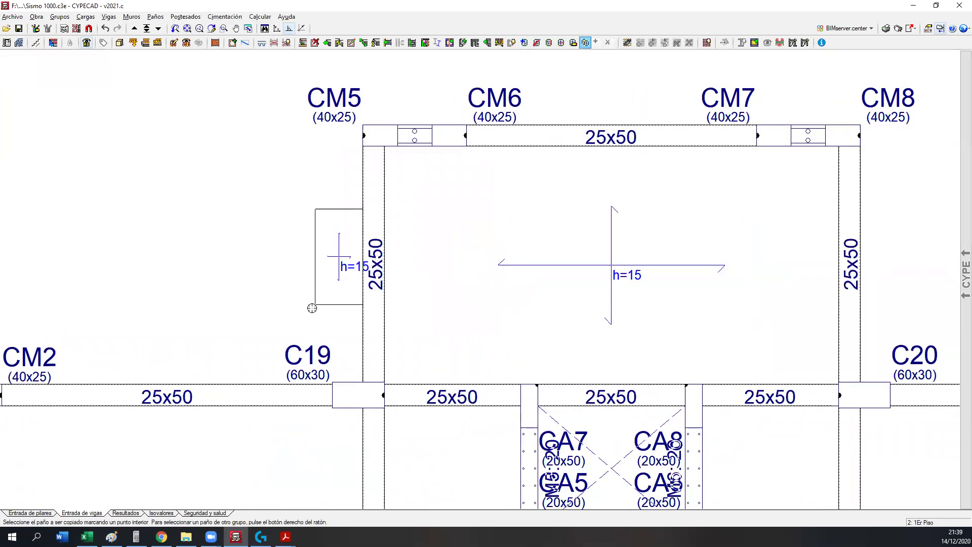
middle_drag(233, 383, 319, 376)
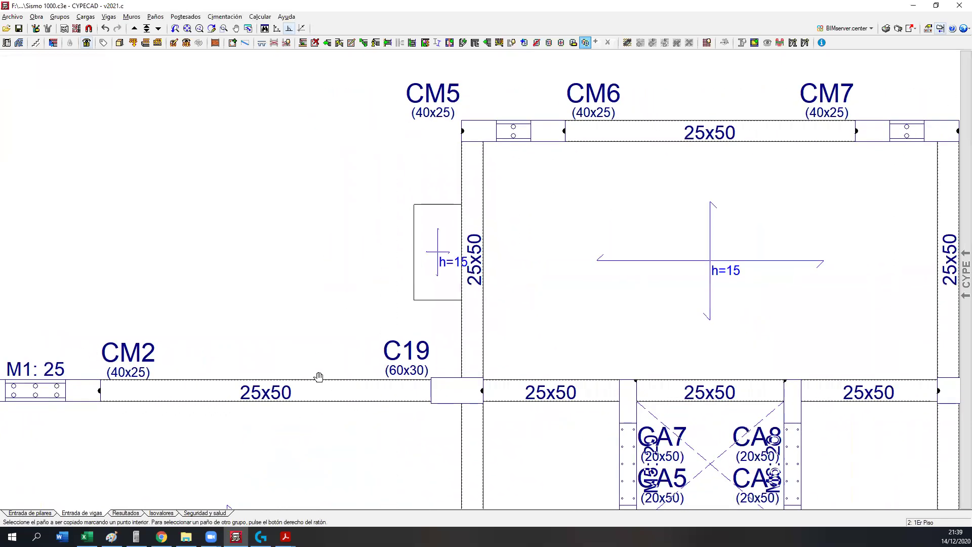
middle_drag(297, 248, 164, 260)
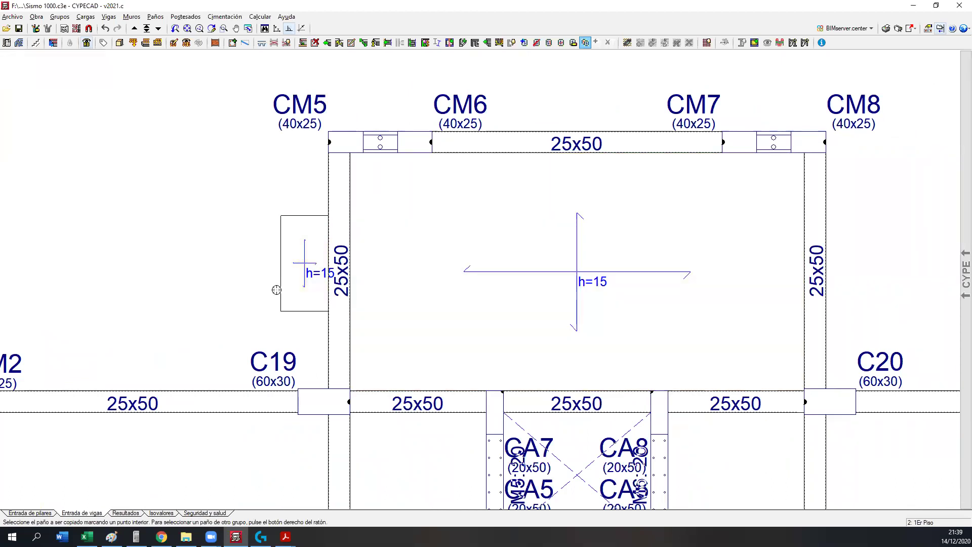
middle_drag(259, 282, 303, 284)
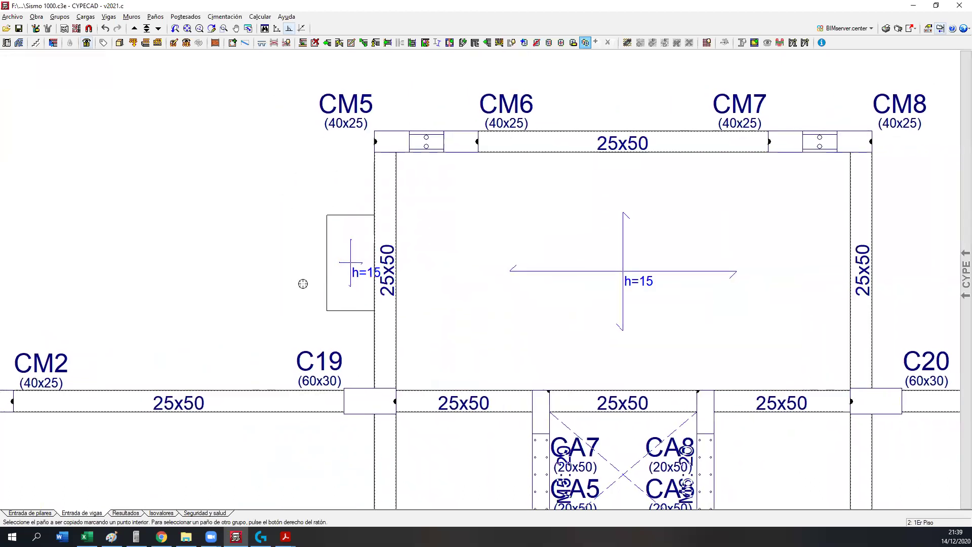
click(157, 17)
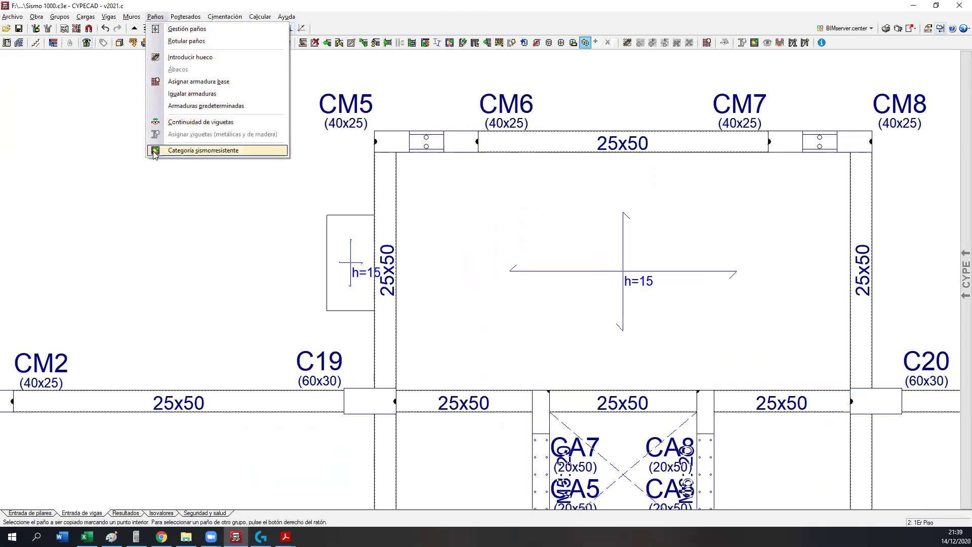
click(185, 16)
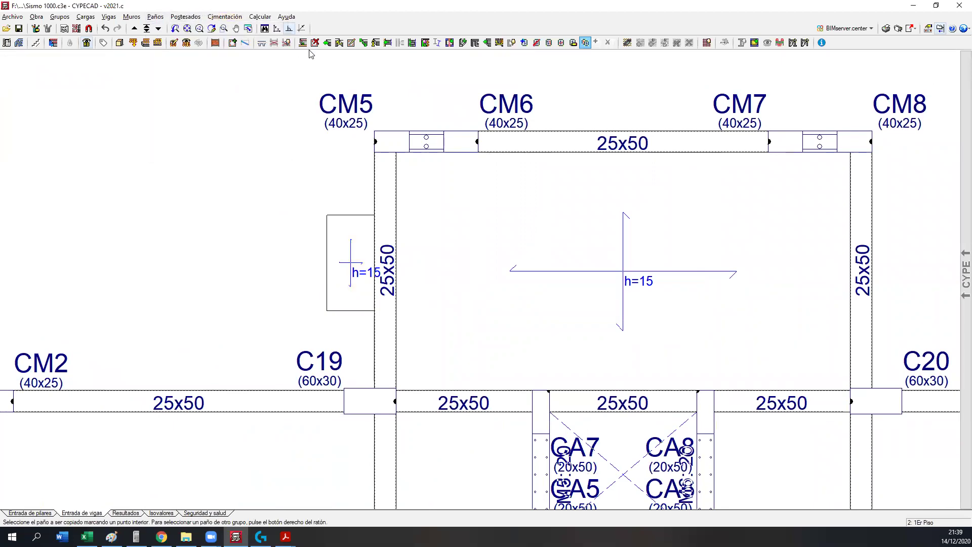
- Delete the three slab edges of the rectangular projection beside the vertical beam between CM5 and C19
click(315, 43)
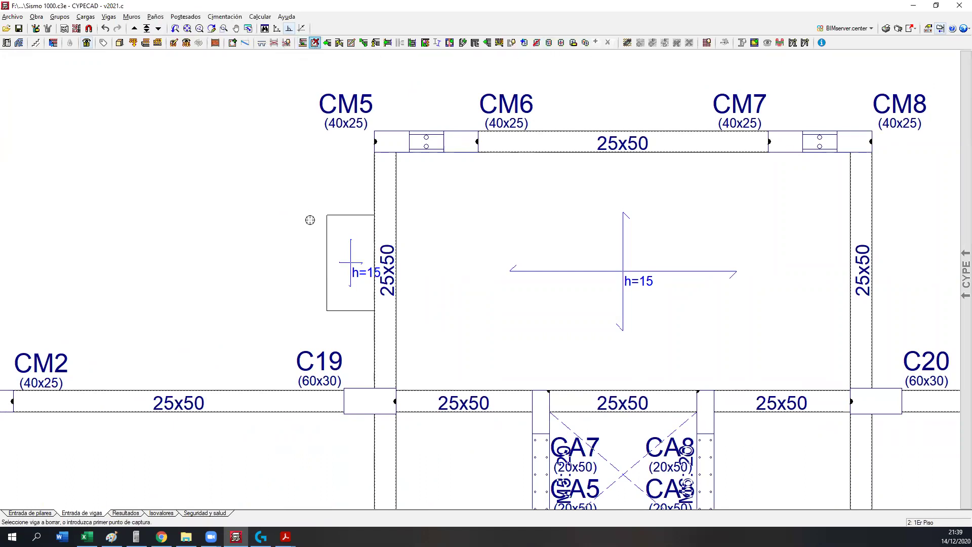
click(332, 215)
click(327, 245)
click(335, 310)
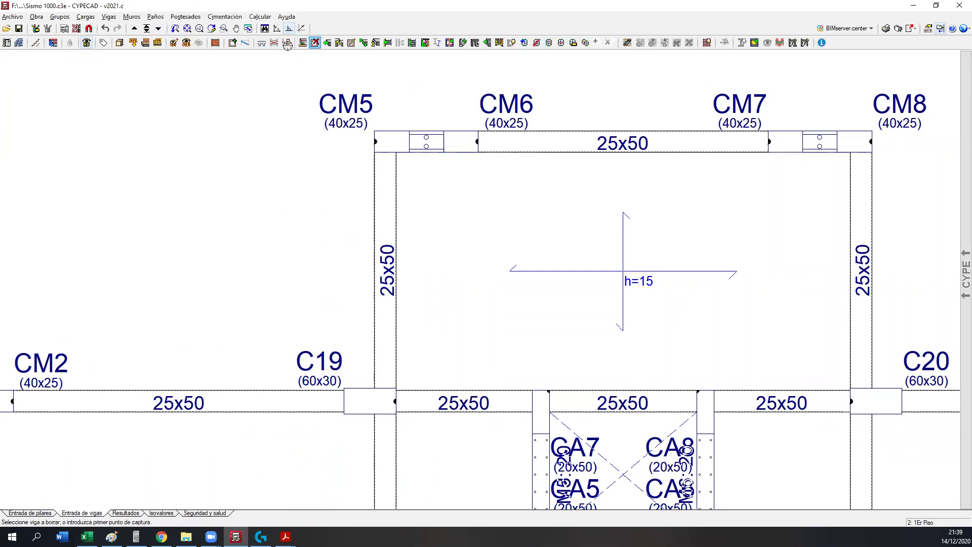
- Draw two slab edges enclosing a small projection in the outer corner between the two 25x50 beams at column C19
click(232, 42)
scroll(311, 406, up, 5)
click(332, 396)
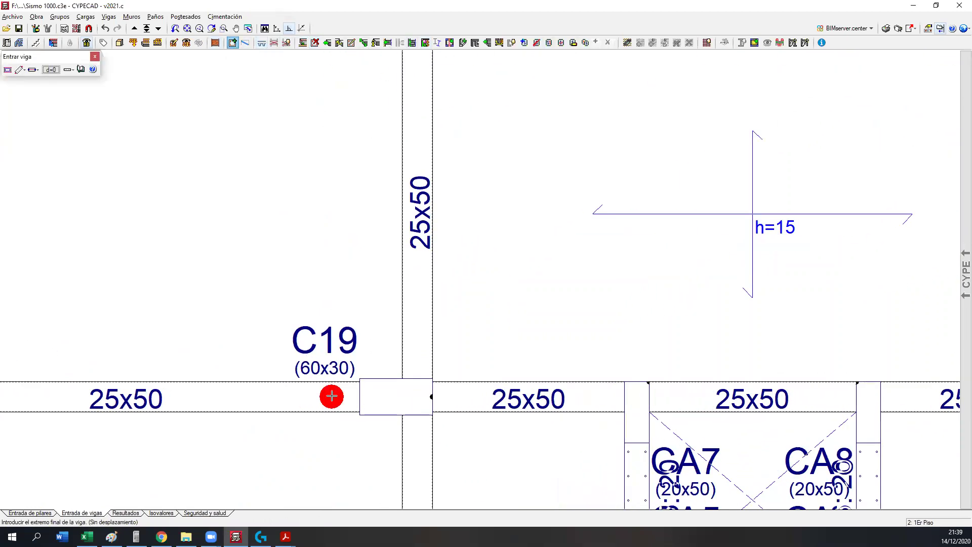
click(333, 309)
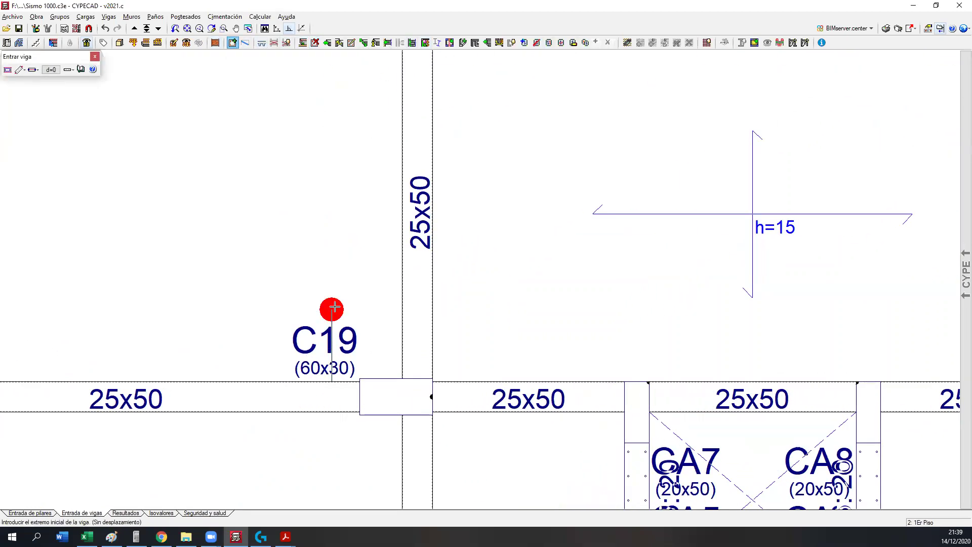
click(416, 308)
scroll(325, 151, down, 1)
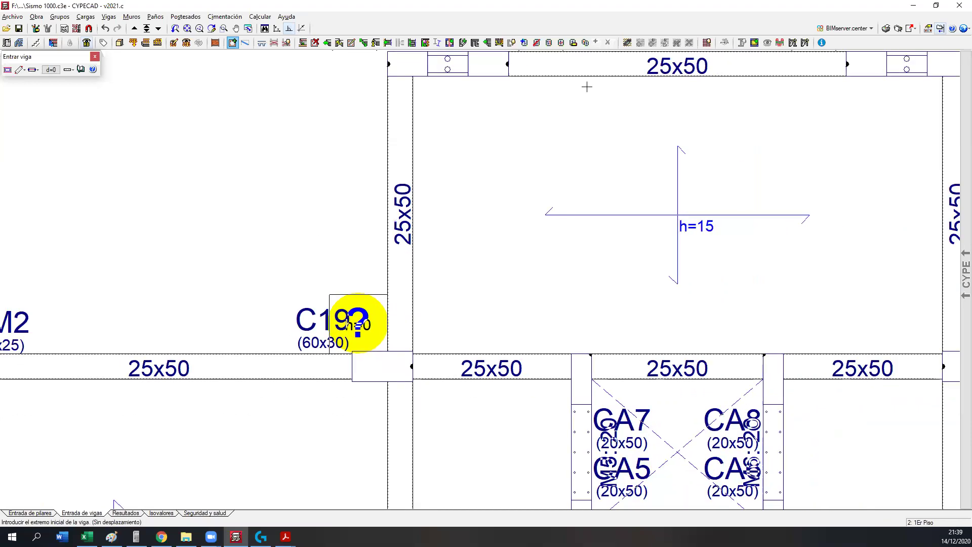
- Copy the solid slab panel, h=15, between CM5 and CM8 into the small corner projection at C19
scroll(315, 231, down, 1)
click(585, 43)
click(526, 195)
click(450, 308)
click(356, 310)
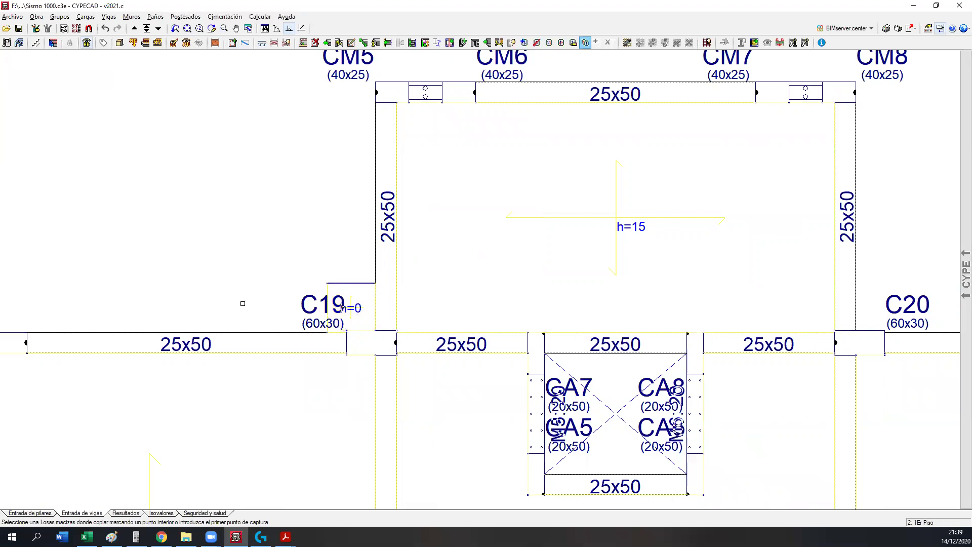
middle_drag(241, 304, 369, 293)
scroll(379, 297, up, 2)
scroll(401, 299, up, 1)
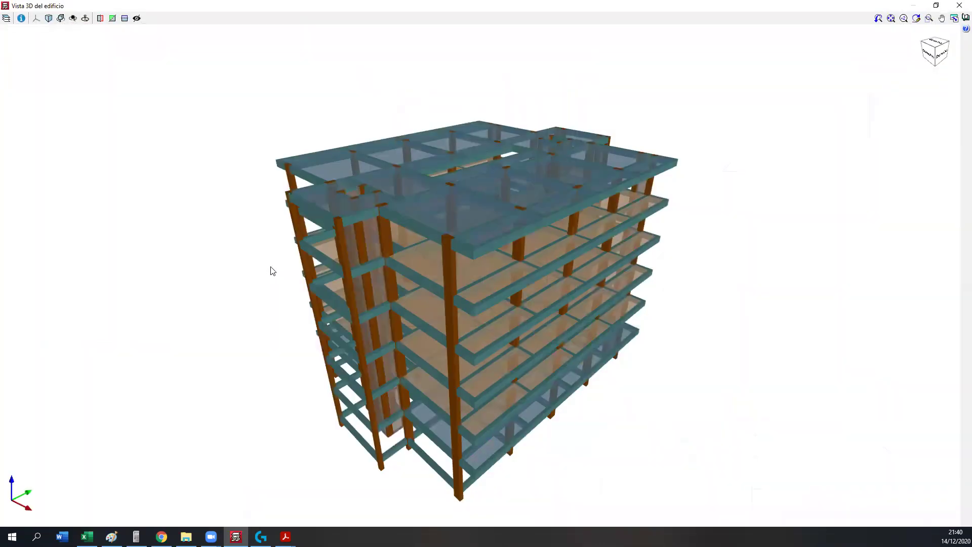
- Examine the small corner slab at C19 in the 3D view of the building, and close that view
drag(547, 277, 783, 233)
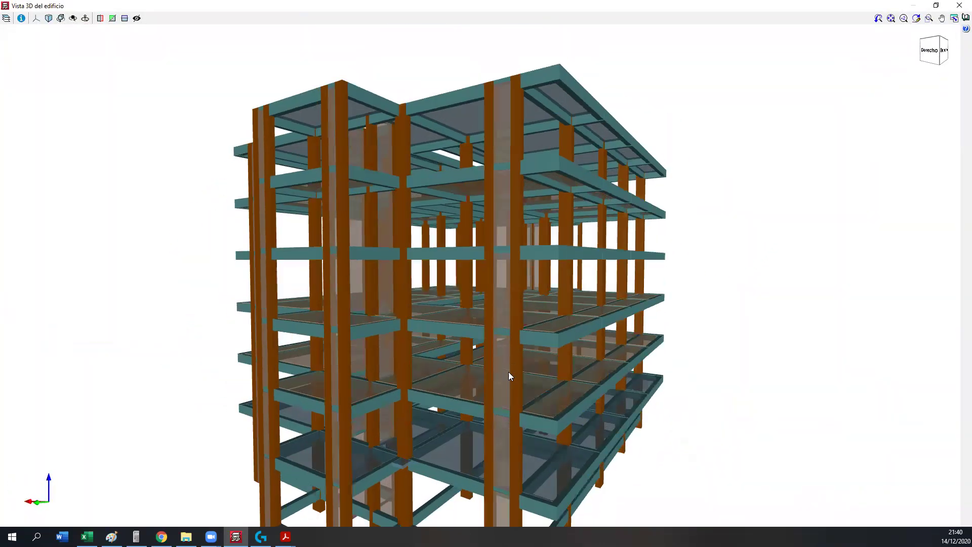
scroll(531, 351, up, 5)
scroll(531, 351, up, 10)
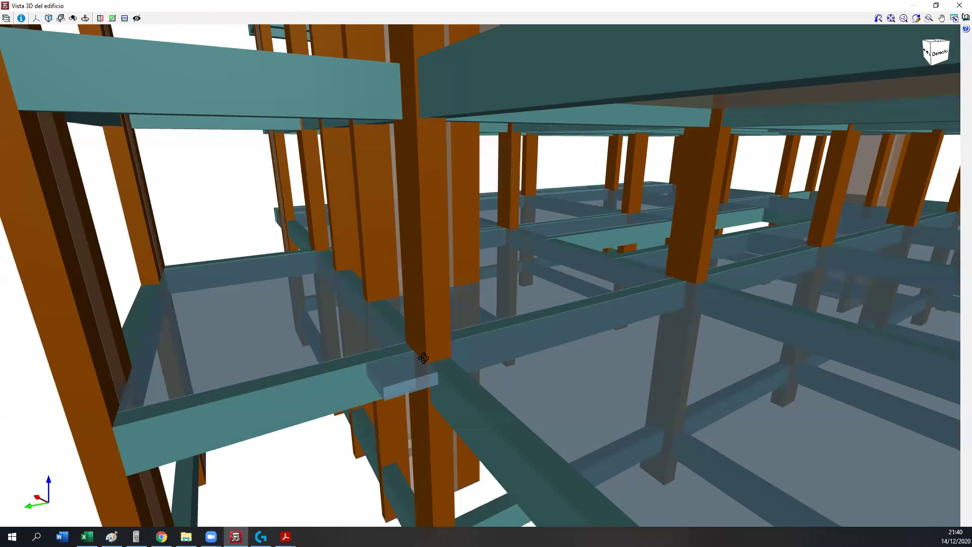
drag(382, 362, 428, 364)
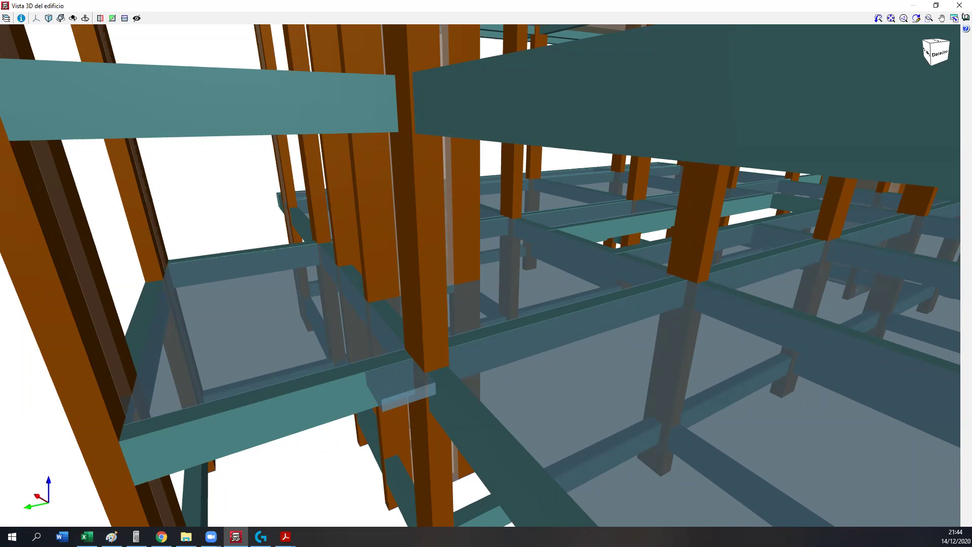
middle_drag(458, 341, 404, 295)
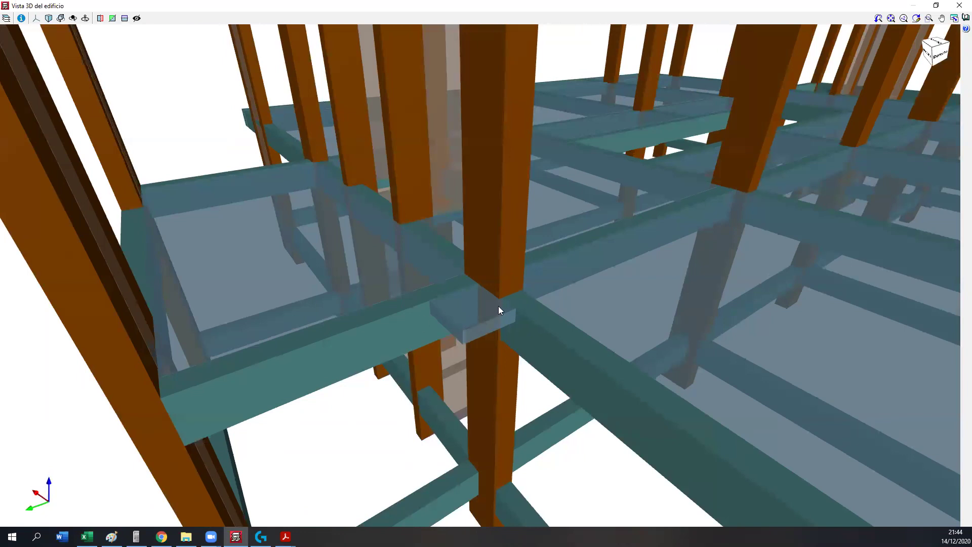
click(959, 5)
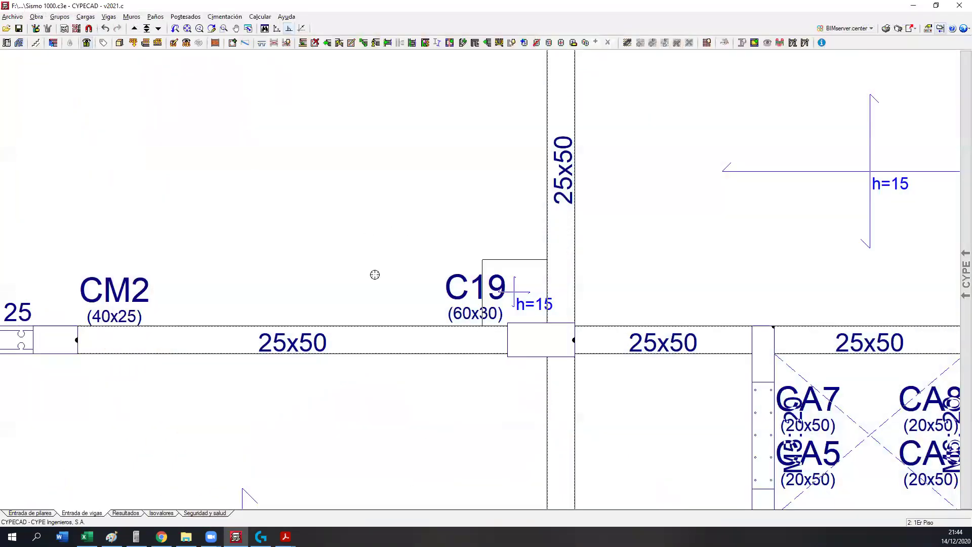
- Assign the secondary seismic-resistance category for panels to the small corner slab at C19
click(155, 16)
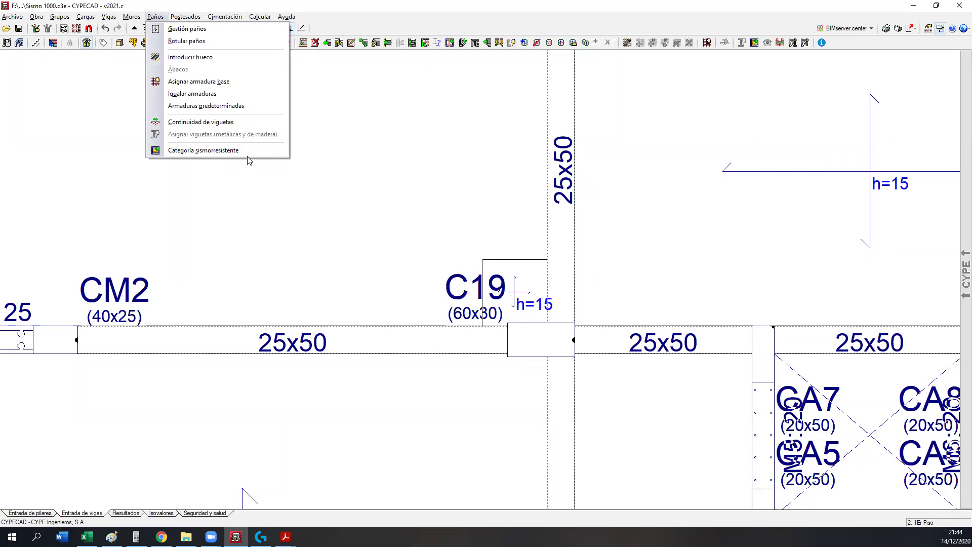
click(184, 150)
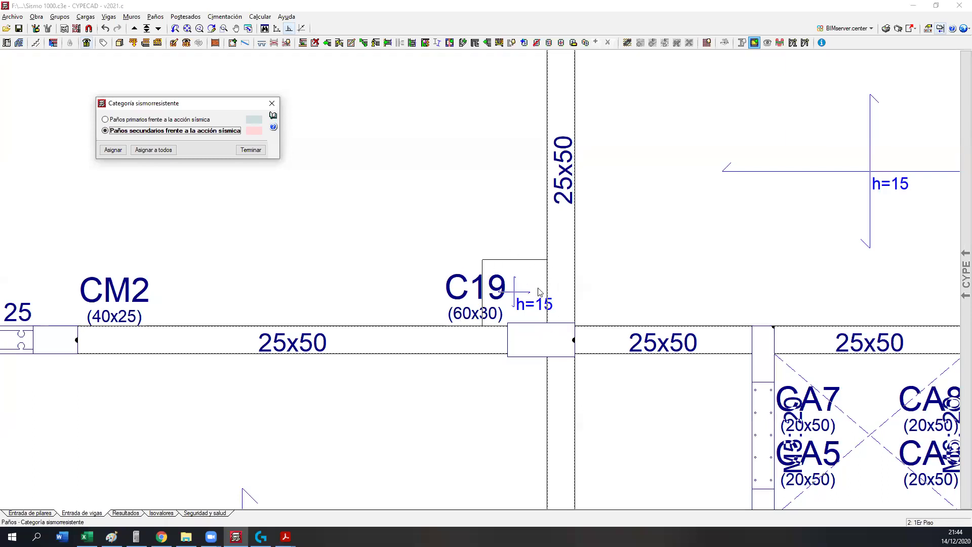
click(121, 121)
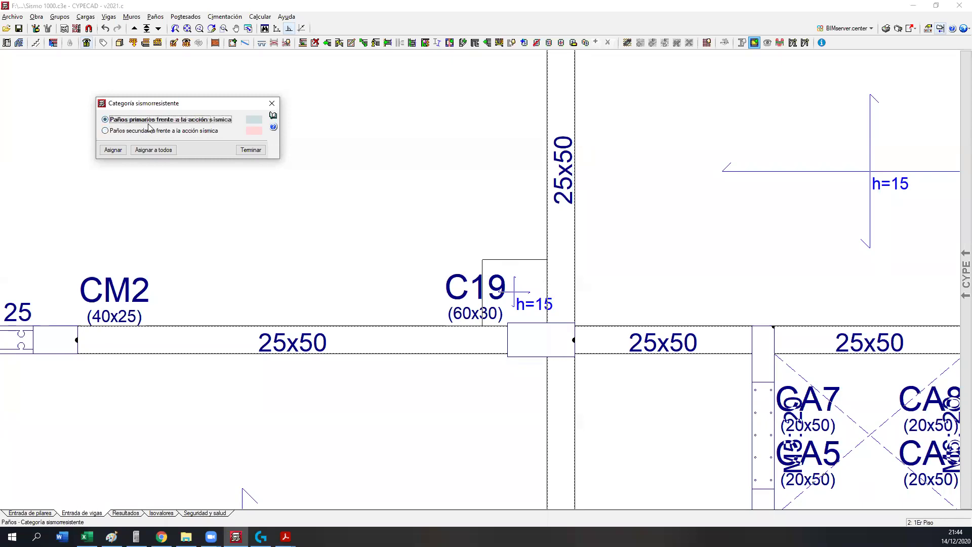
click(152, 131)
click(112, 150)
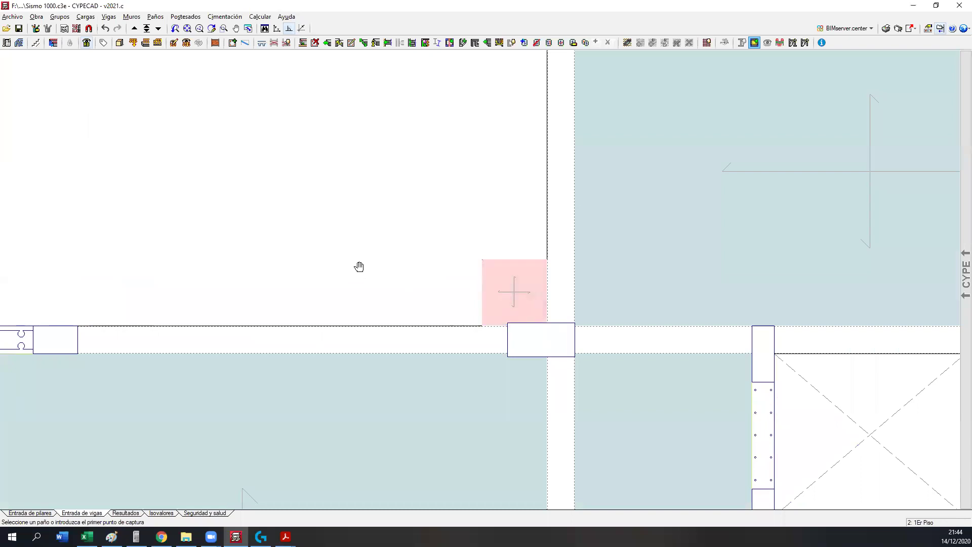
middle_drag(360, 268, 362, 235)
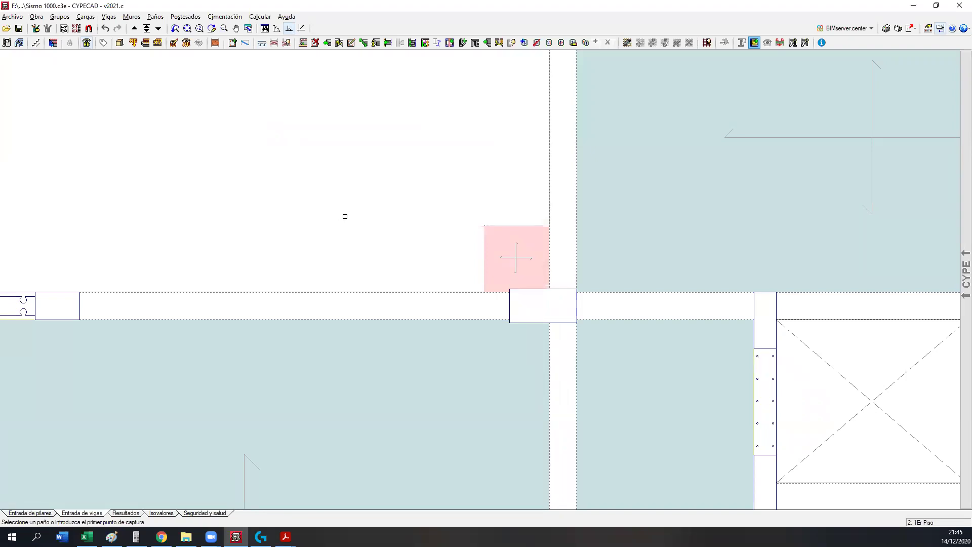
click(418, 174)
key(Escape)
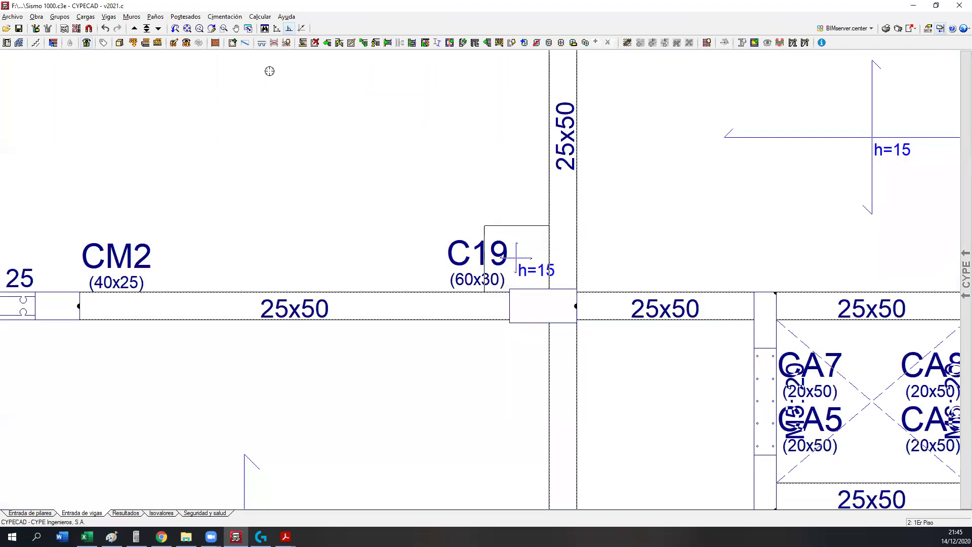
- Delete the two slab edges of the small corner projection at C19
click(315, 42)
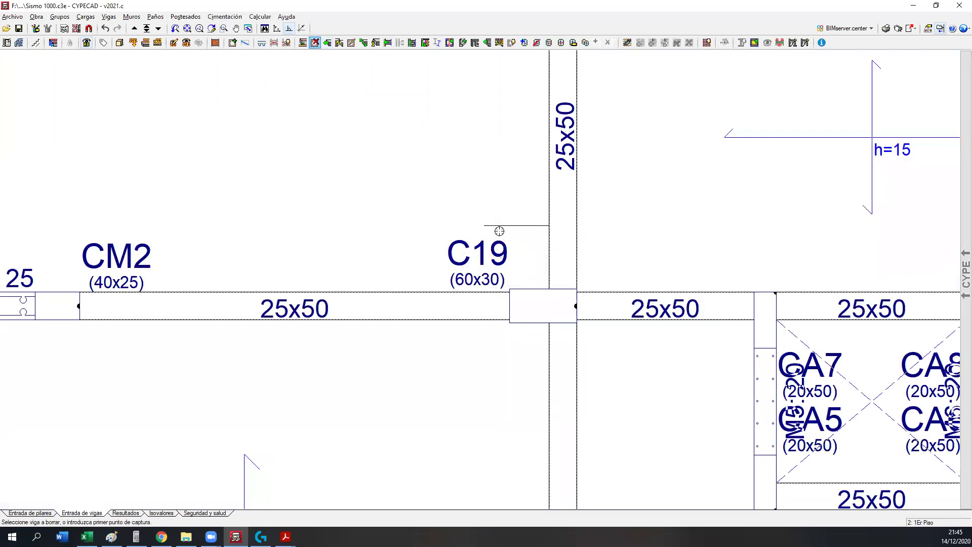
click(453, 242)
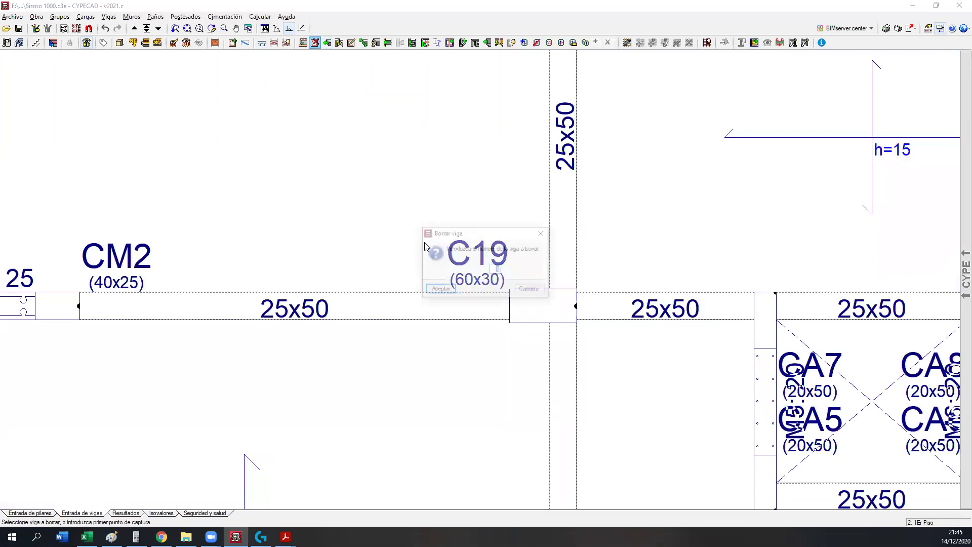
click(527, 289)
scroll(450, 317, down, 1)
scroll(451, 317, down, 3)
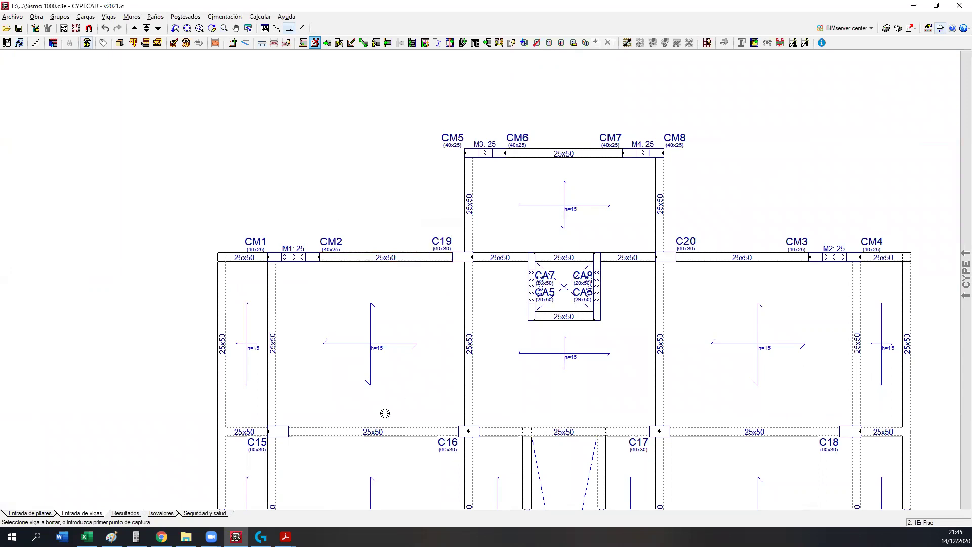
- Open the inertia reduction factors (Factores reductores de la inercia) from the project's general options
click(59, 16)
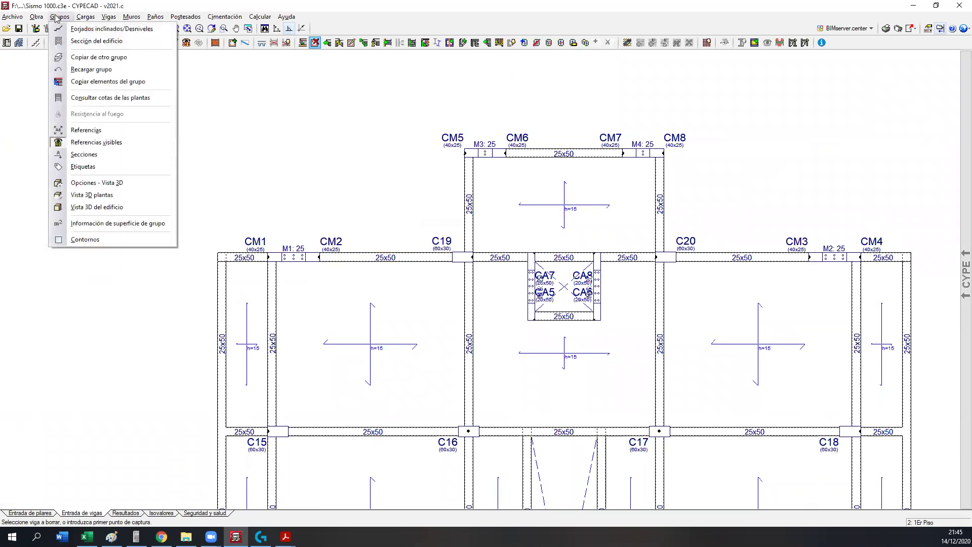
mouse_move(38, 19)
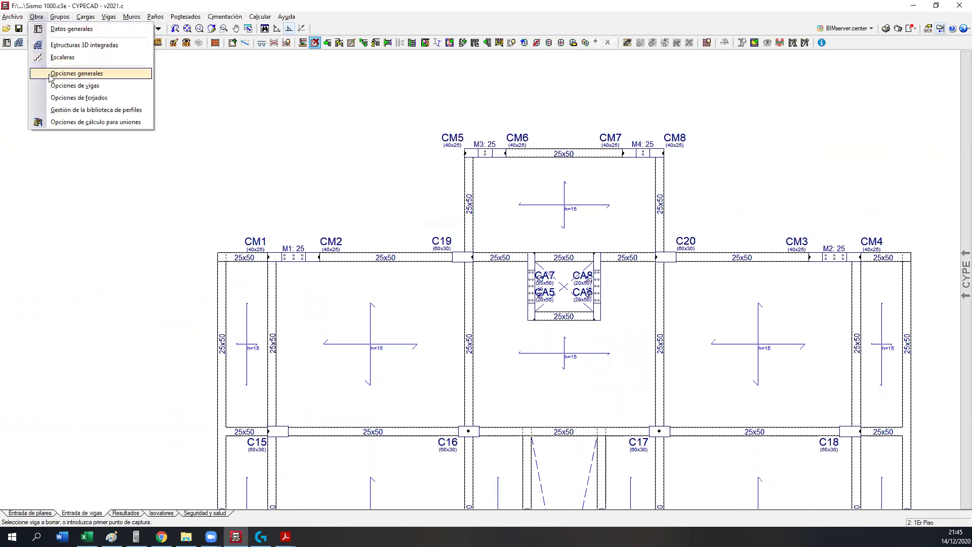
click(76, 74)
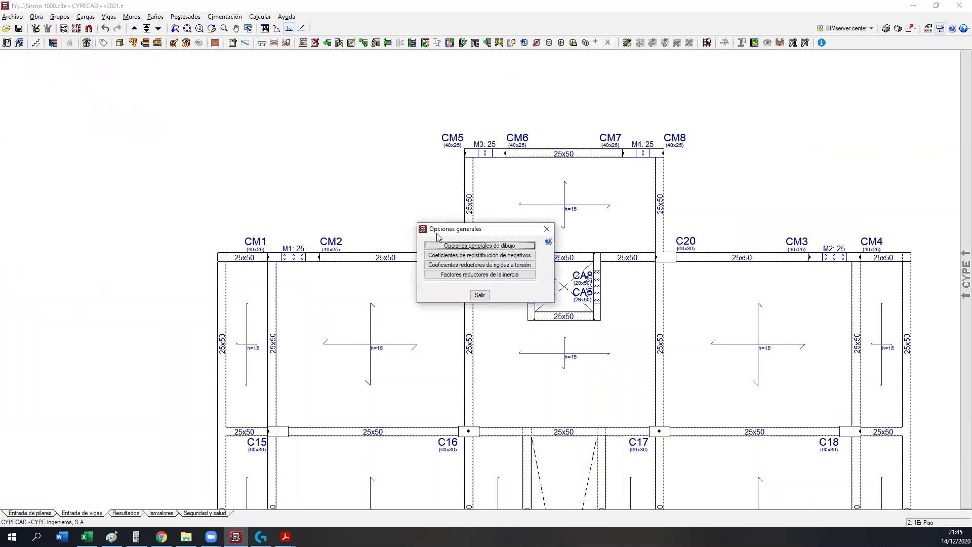
drag(431, 234, 76, 65)
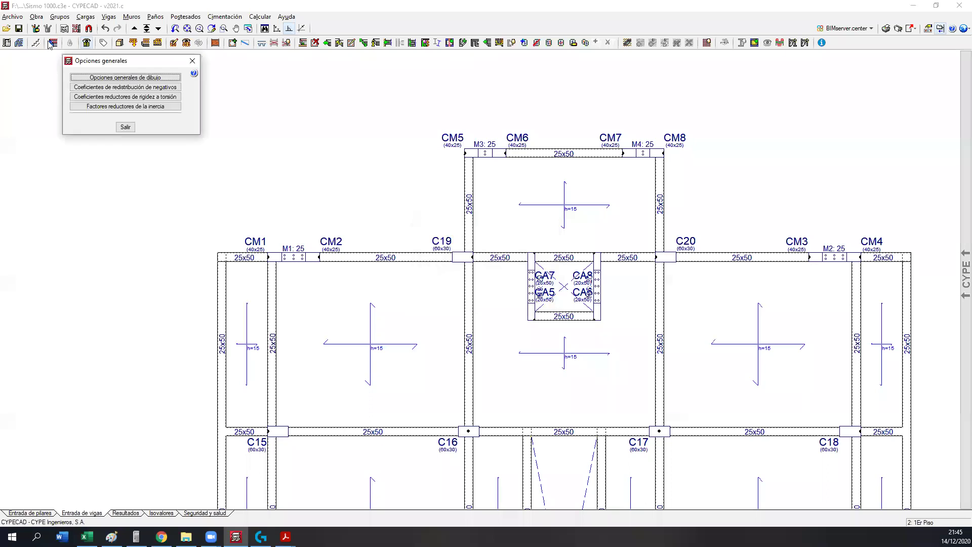
click(103, 111)
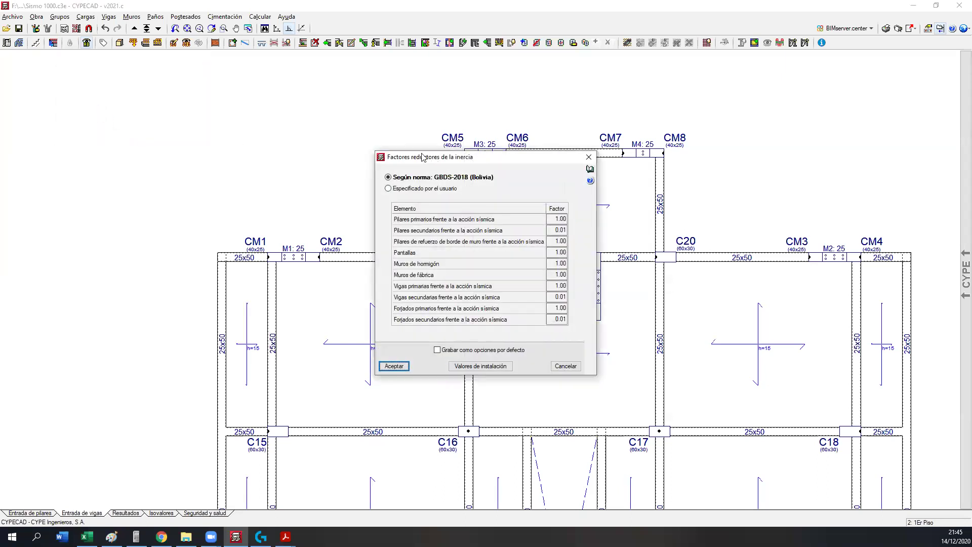
drag(422, 157, 223, 89)
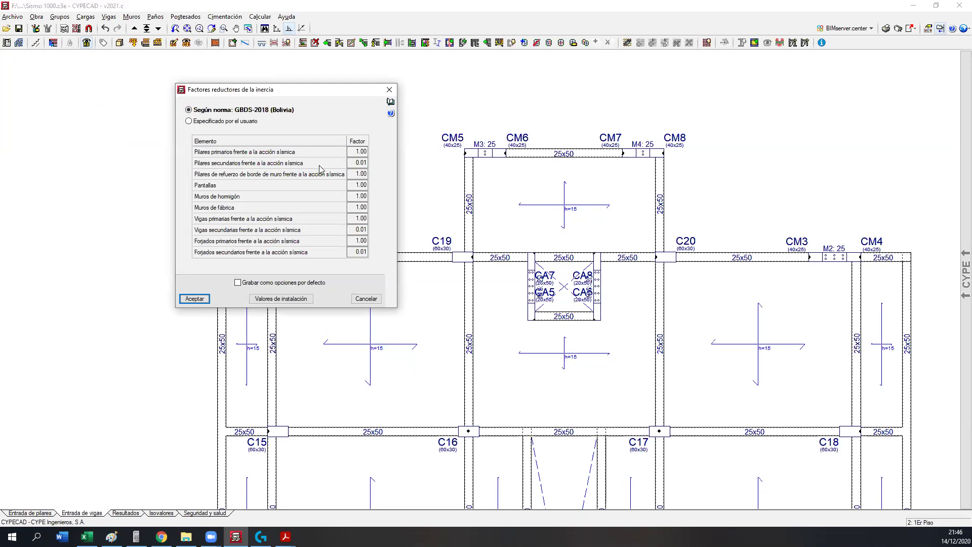
- Review the inertia factors of secondary columns, wall-edge columns, secondary beams and secondary slabs, accept them and exit the general options
click(366, 163)
click(362, 174)
click(349, 228)
click(356, 251)
click(351, 174)
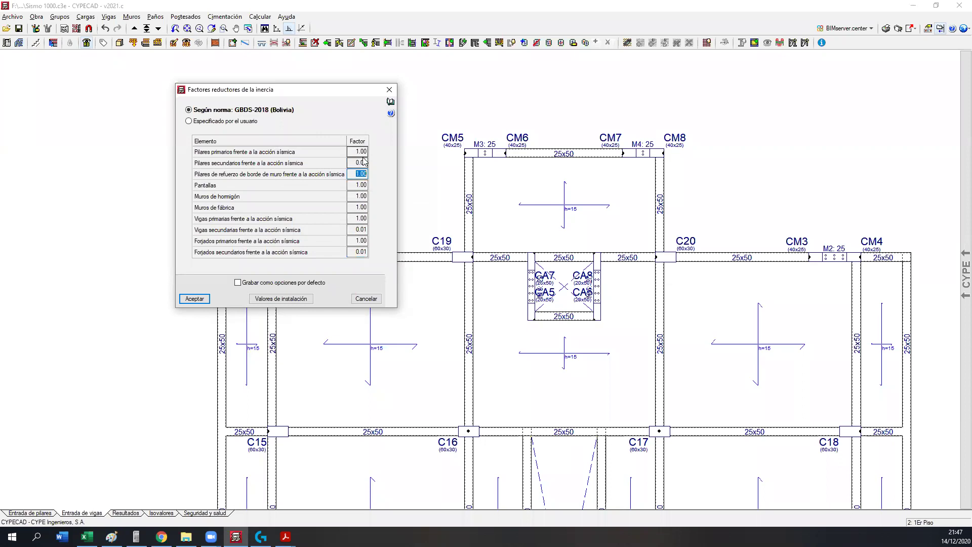
click(195, 298)
click(478, 296)
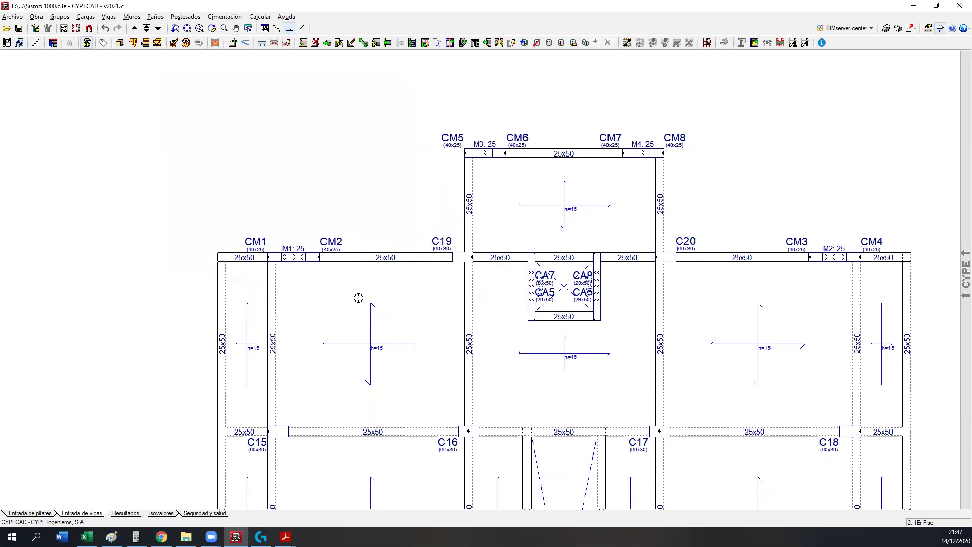
- Open the beam options (Opciones de vigas) from the bar steel types in the project's general data
scroll(287, 154, down, 5)
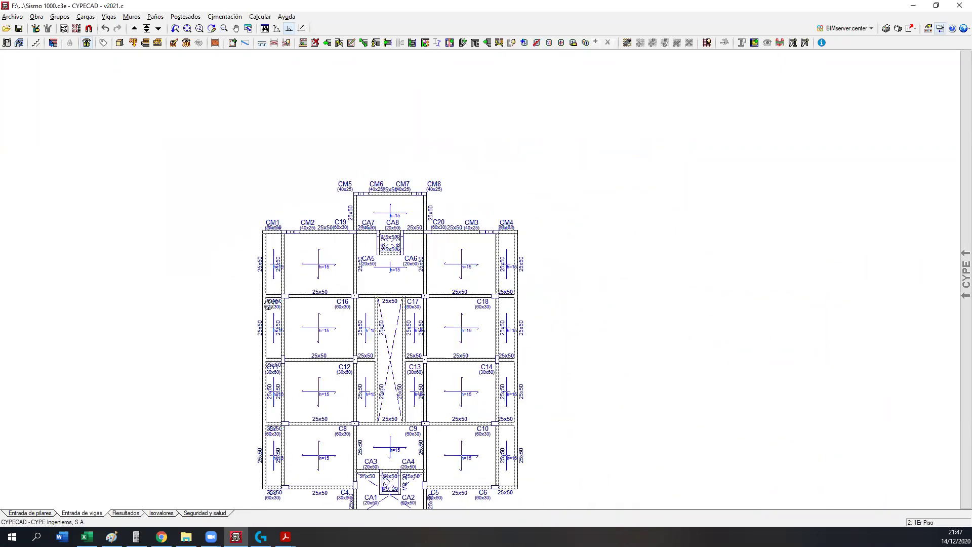
scroll(365, 290, up, 1)
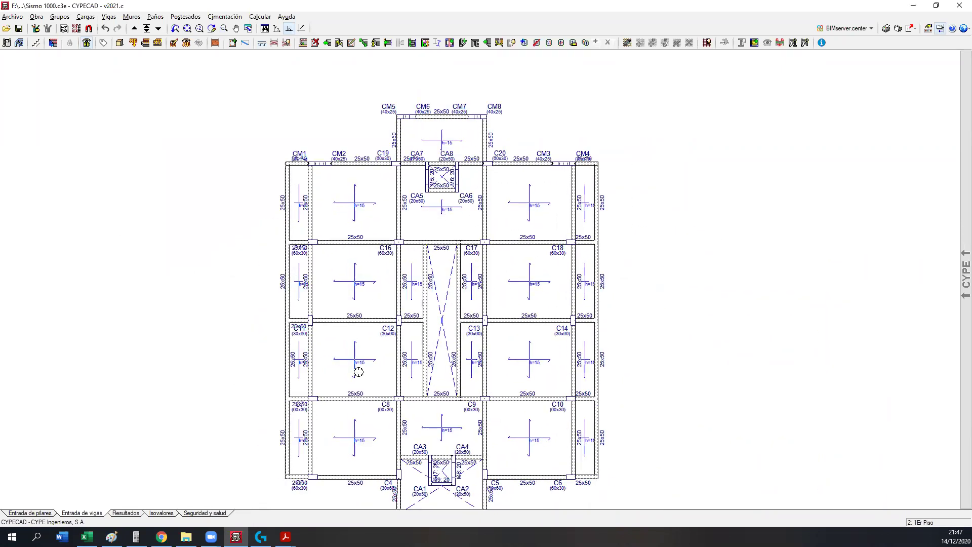
click(37, 17)
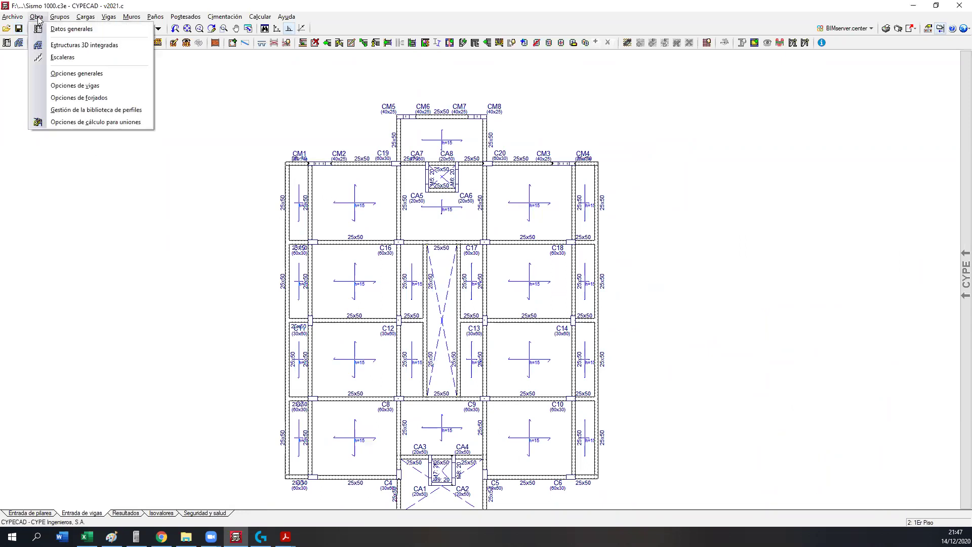
click(38, 29)
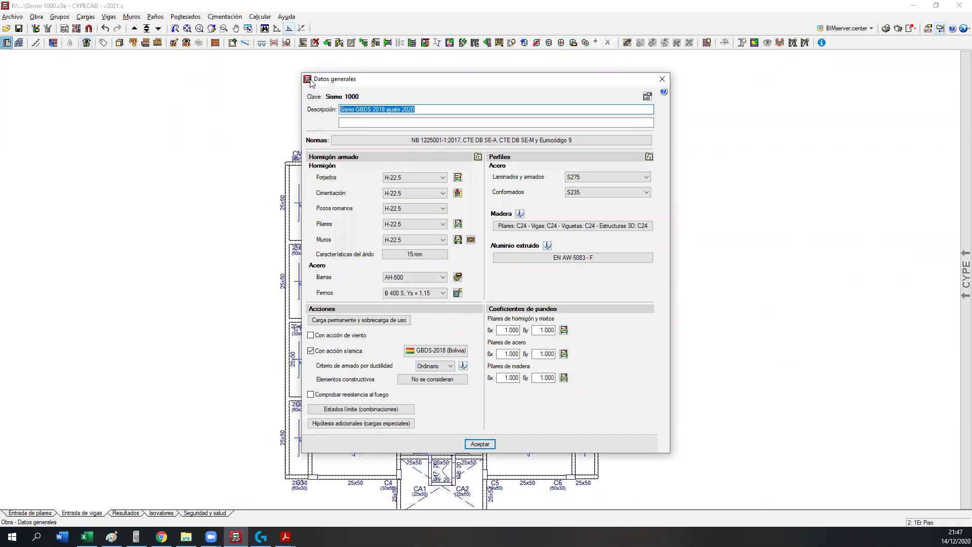
drag(310, 83, 15, 62)
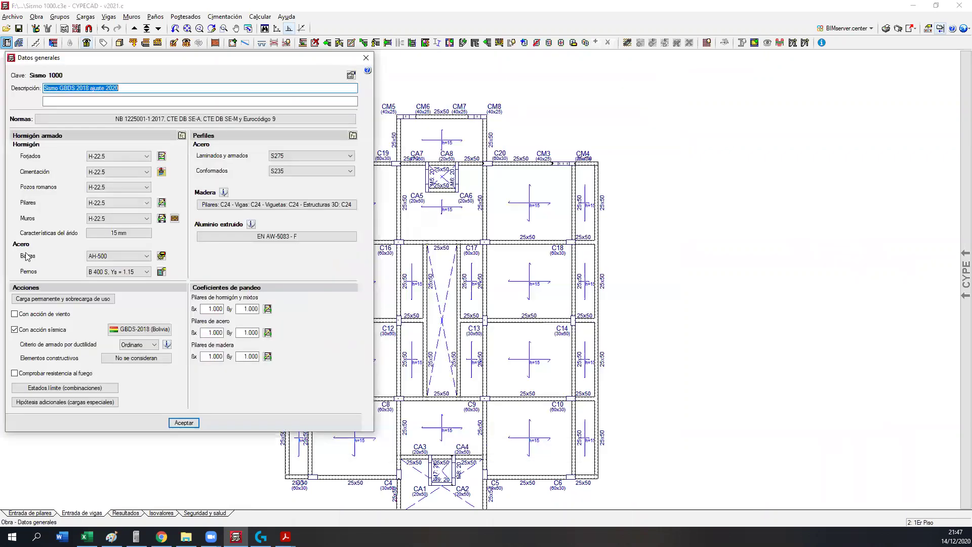
click(164, 256)
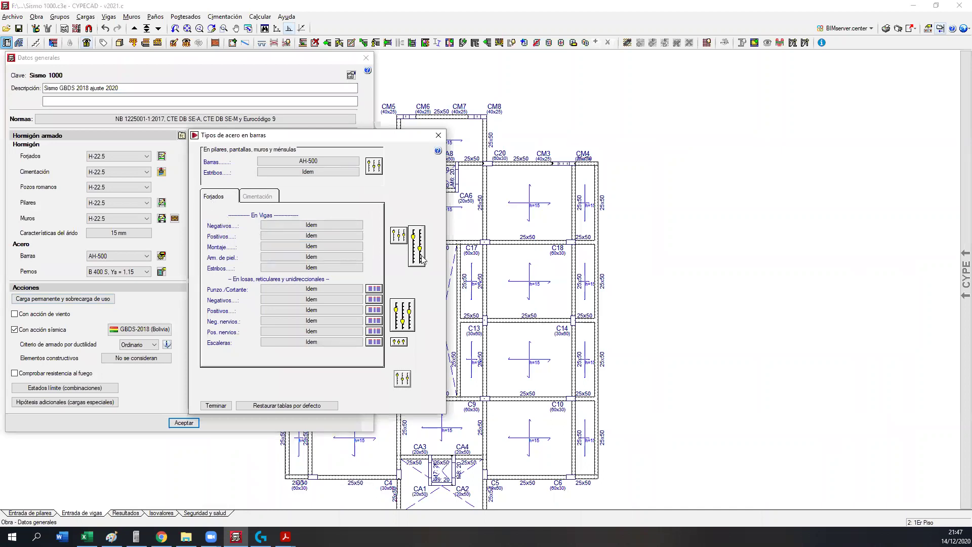
click(399, 236)
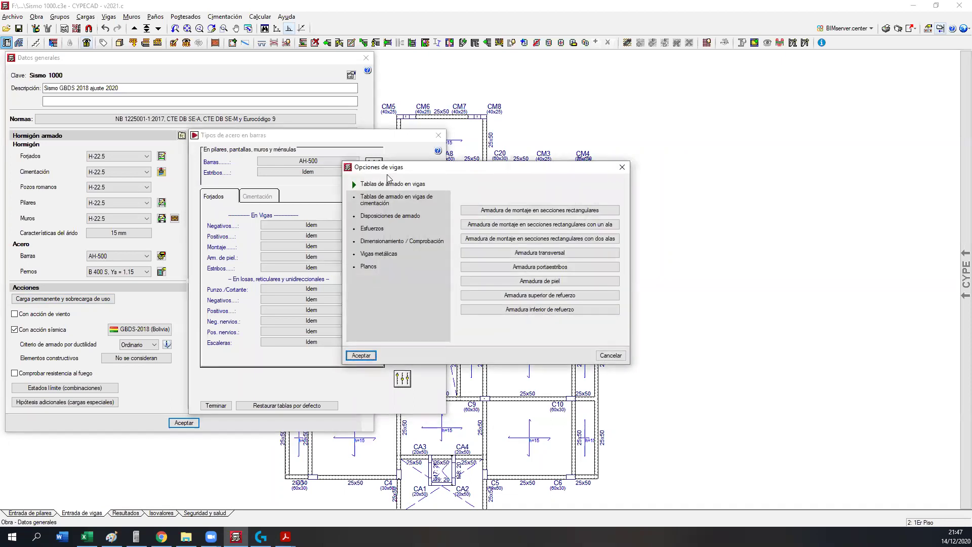
drag(388, 174, 492, 143)
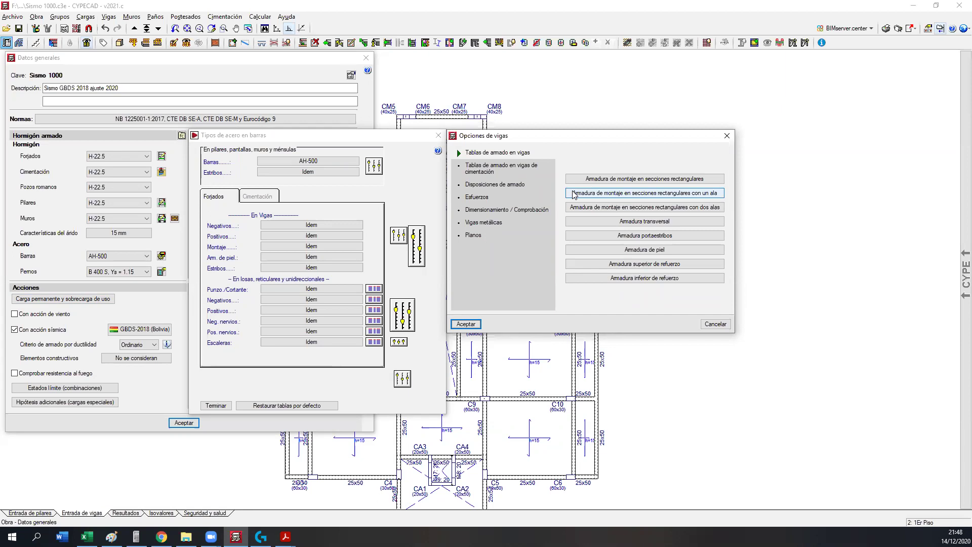
- Examine the mounting reinforcement table for rectangular beam sections and close it without changes
click(610, 180)
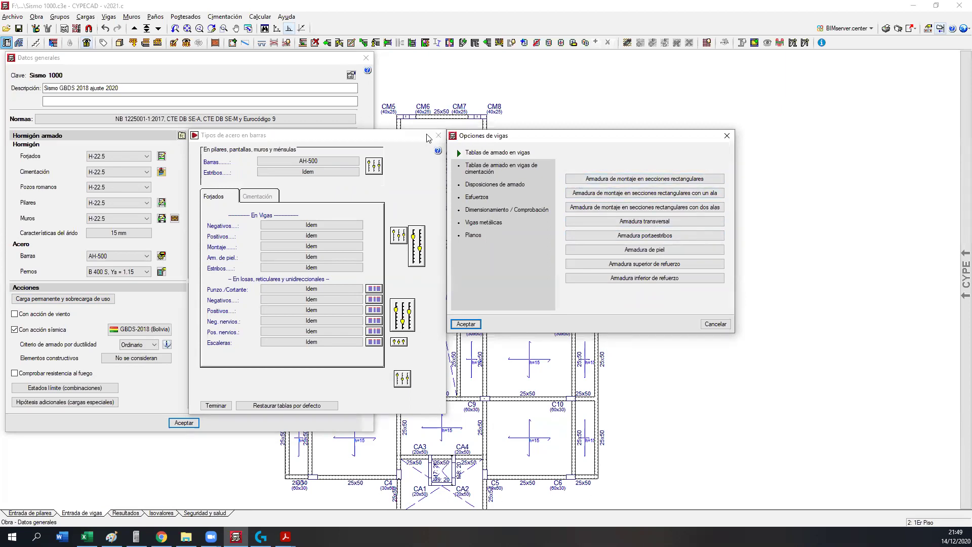
click(577, 181)
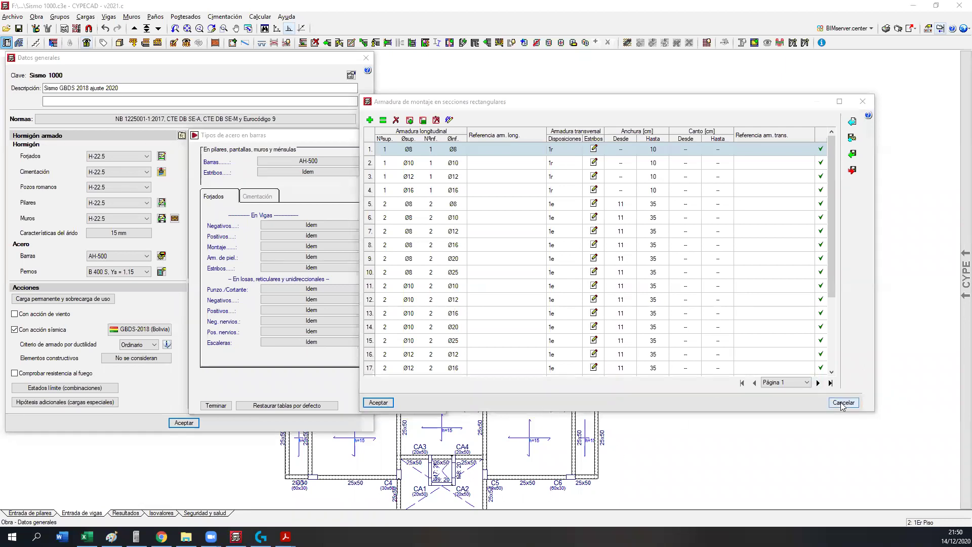
click(863, 101)
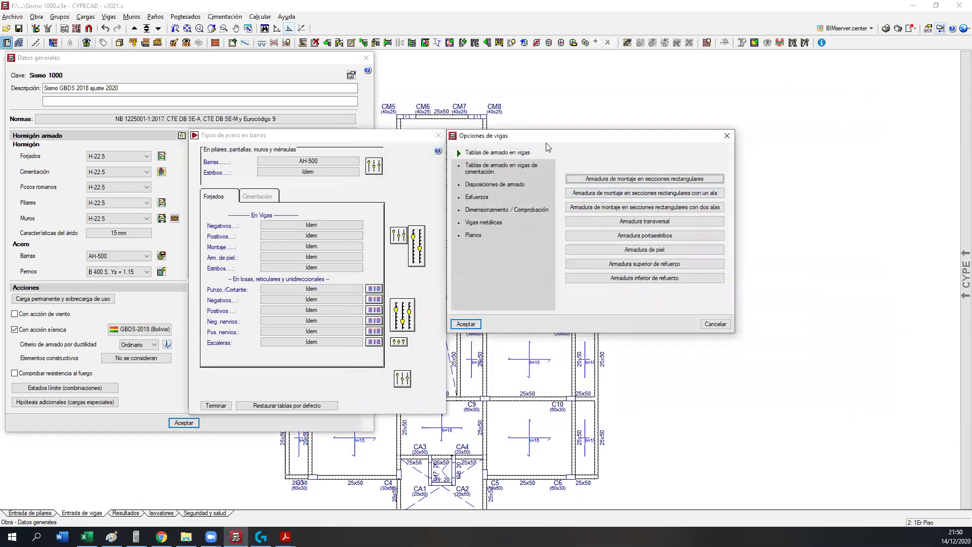
- Compare the En taller and In situ options for continuous mounting reinforcement in the beam design options, and accept with In situ
click(503, 210)
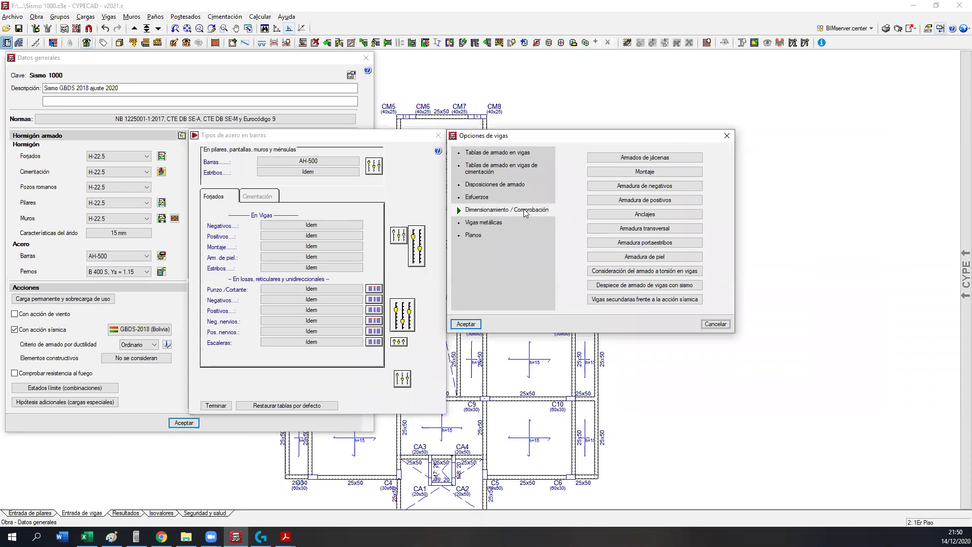
click(631, 172)
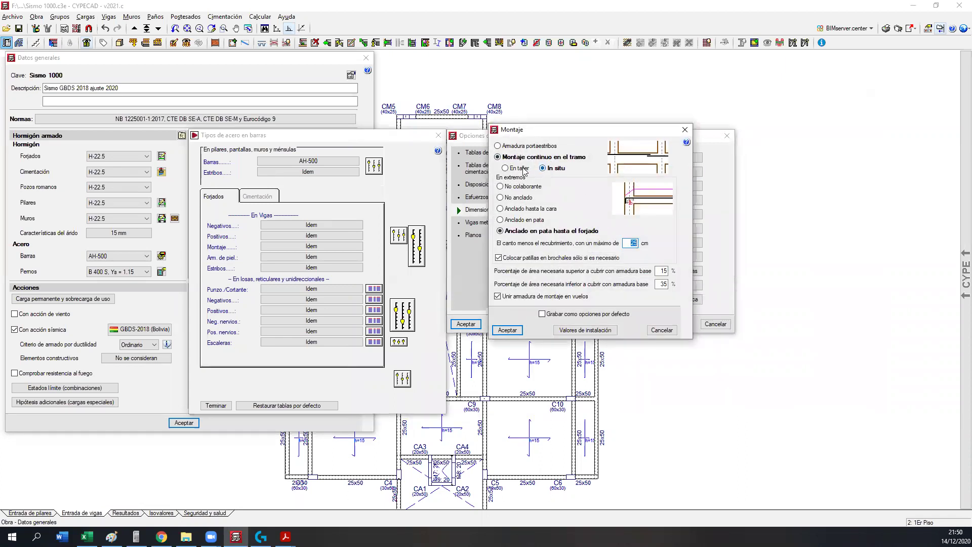
click(512, 170)
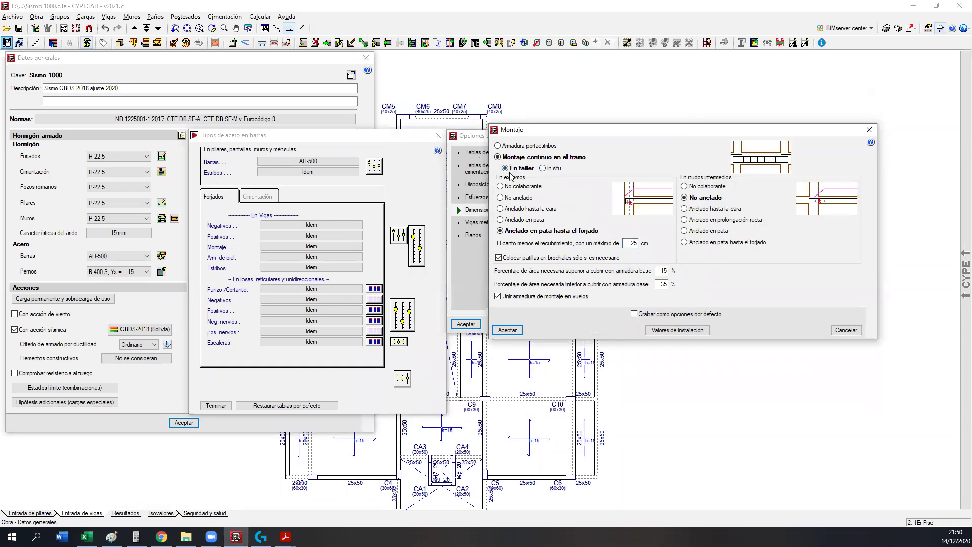
click(553, 169)
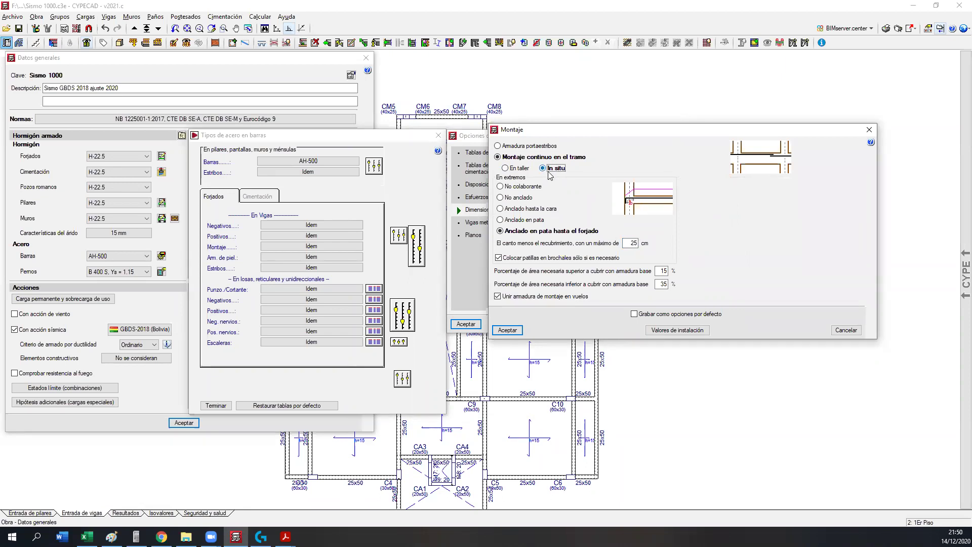
click(505, 331)
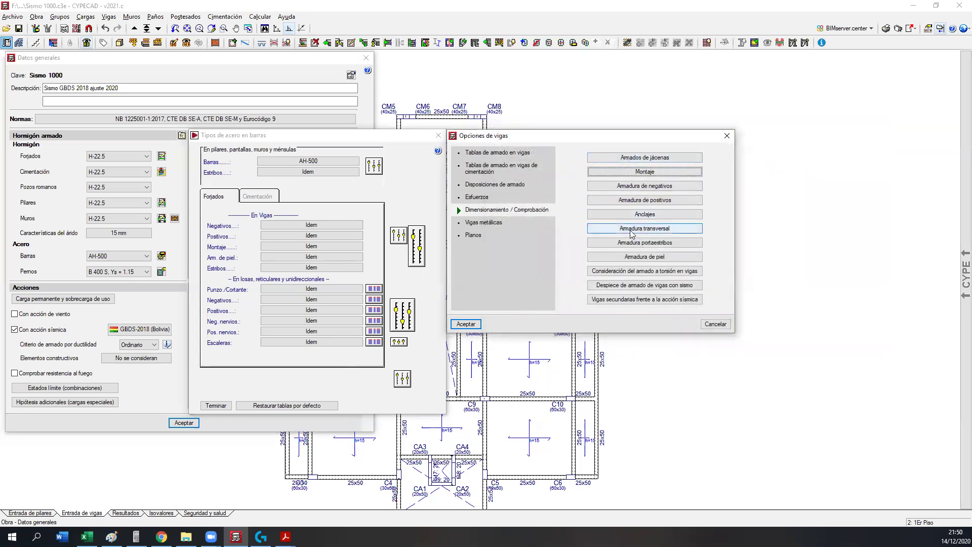
- Review the minimum bar lengths (Longitudes de las barras) under the beam reinforcement options, Armados de jácenas, without changing them
click(641, 159)
click(605, 219)
click(568, 276)
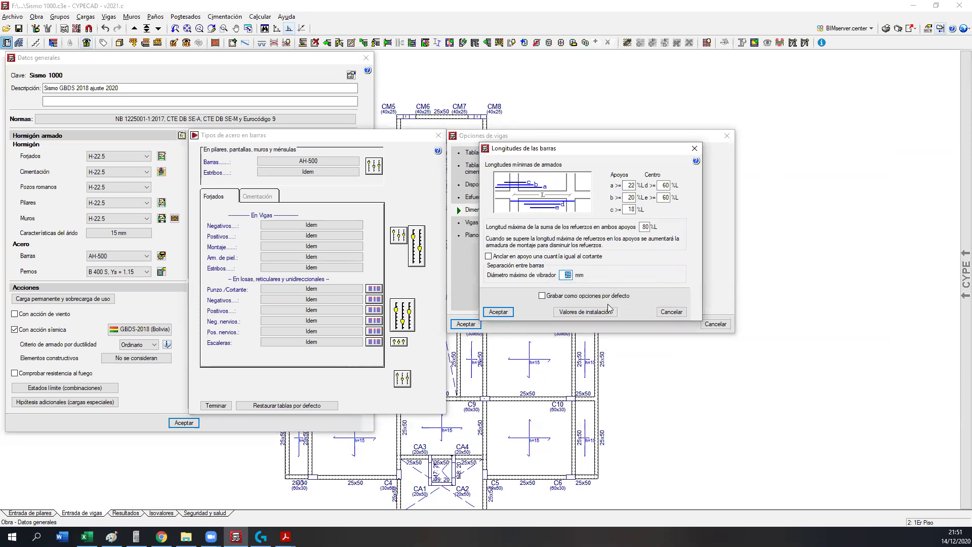
drag(669, 312, 614, 229)
click(671, 312)
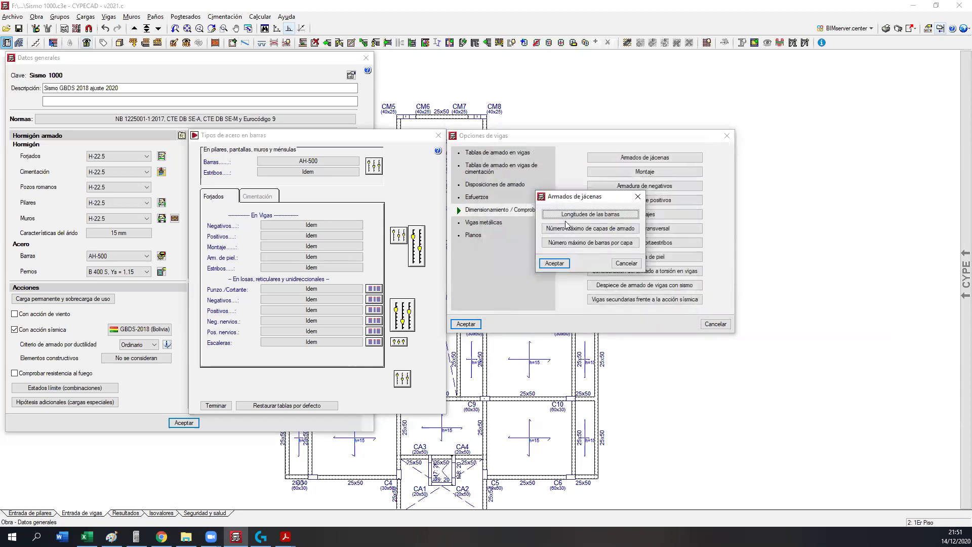
click(555, 263)
- Review the hook length (Longitud de patillas) settings of the beams' negative reinforcement and cancel out of them
click(634, 186)
click(582, 248)
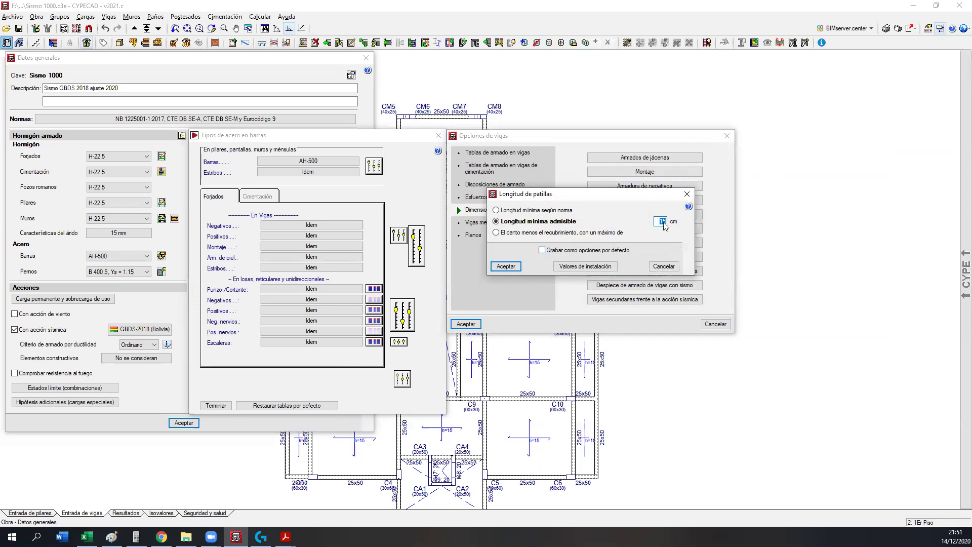
click(655, 269)
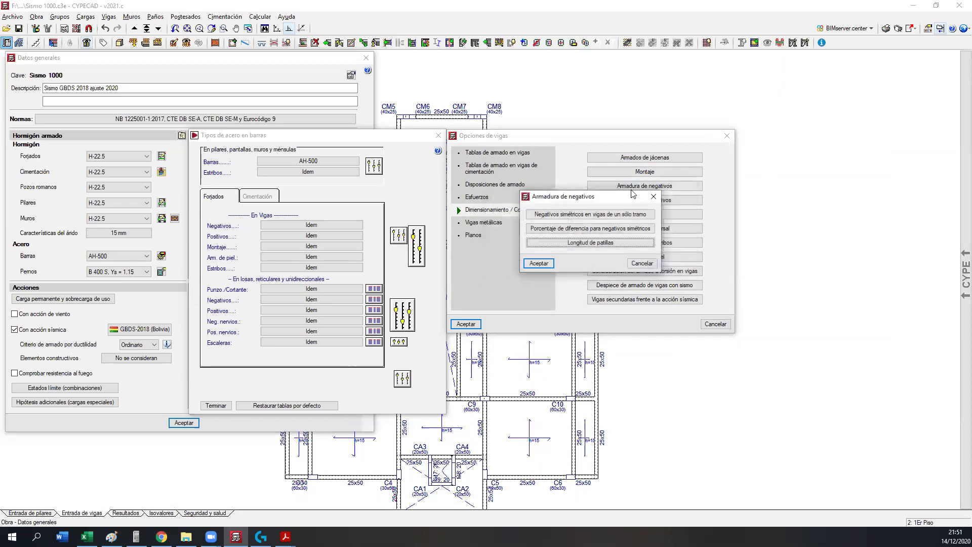
click(652, 266)
- Review the beam skin reinforcement's minimum depth and spacing, minimum ratio and anchorage length settings, cancelling each without changes
click(645, 257)
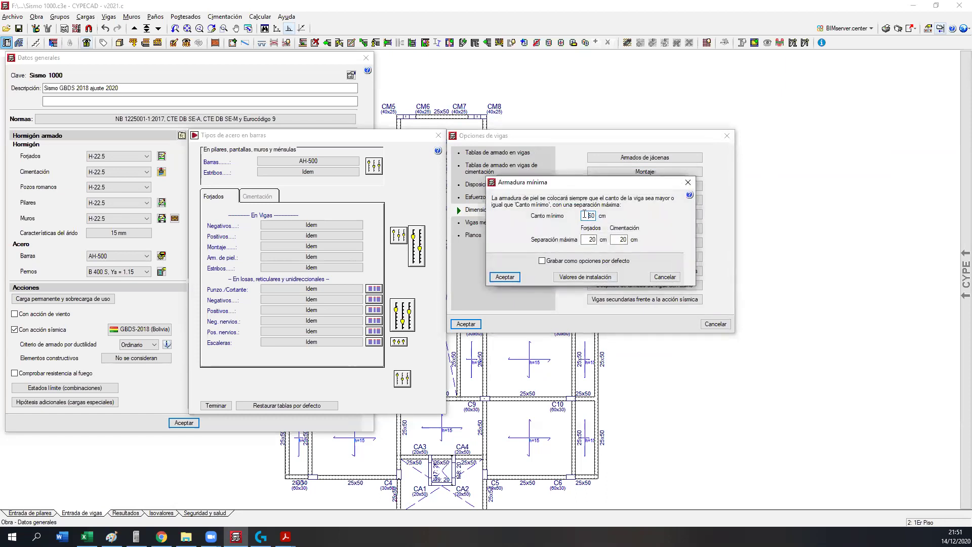
key(Tab)
key(Tab)
click(678, 278)
click(599, 215)
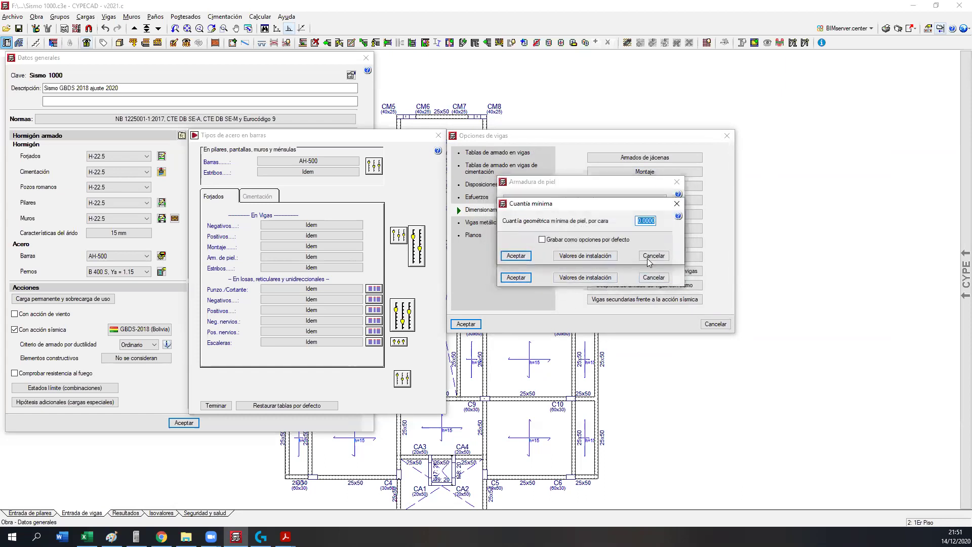
click(571, 217)
click(654, 256)
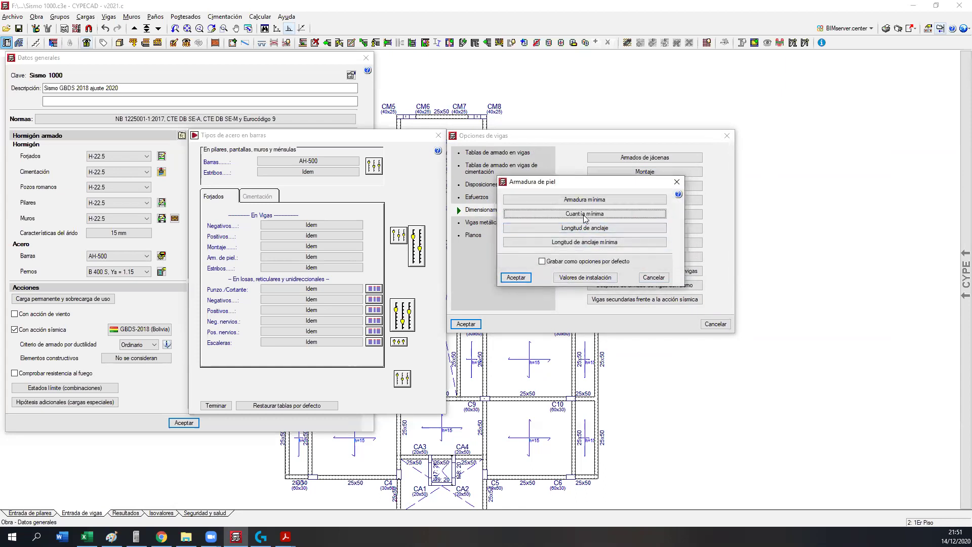
click(581, 228)
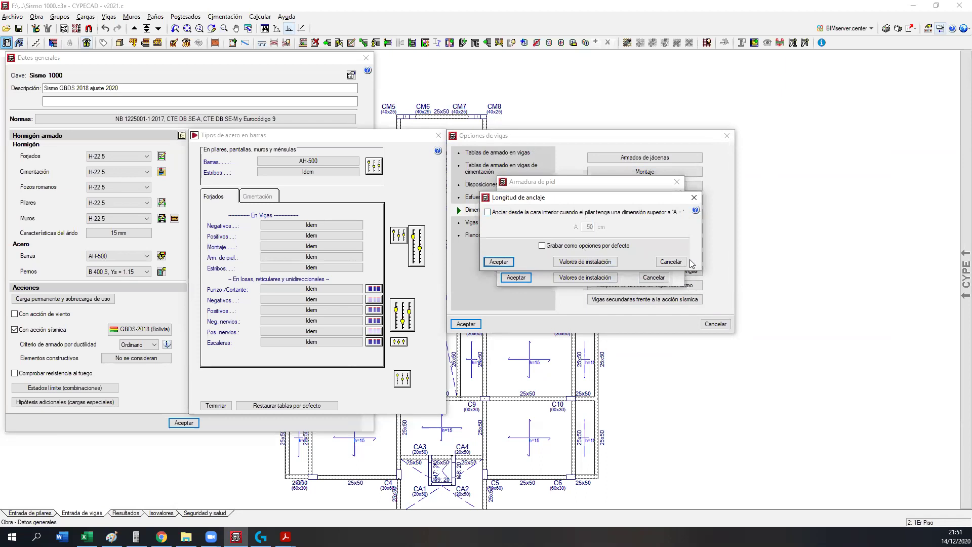
click(669, 265)
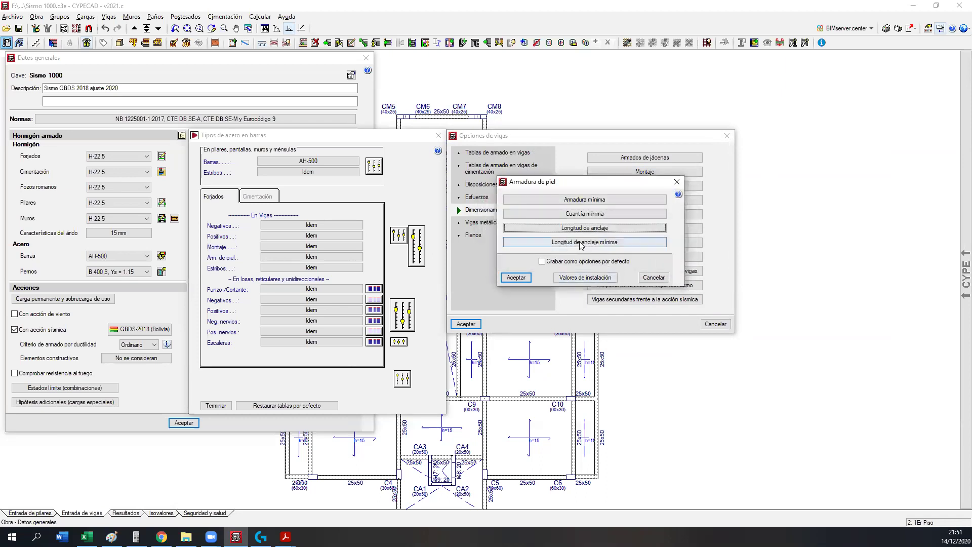
click(652, 277)
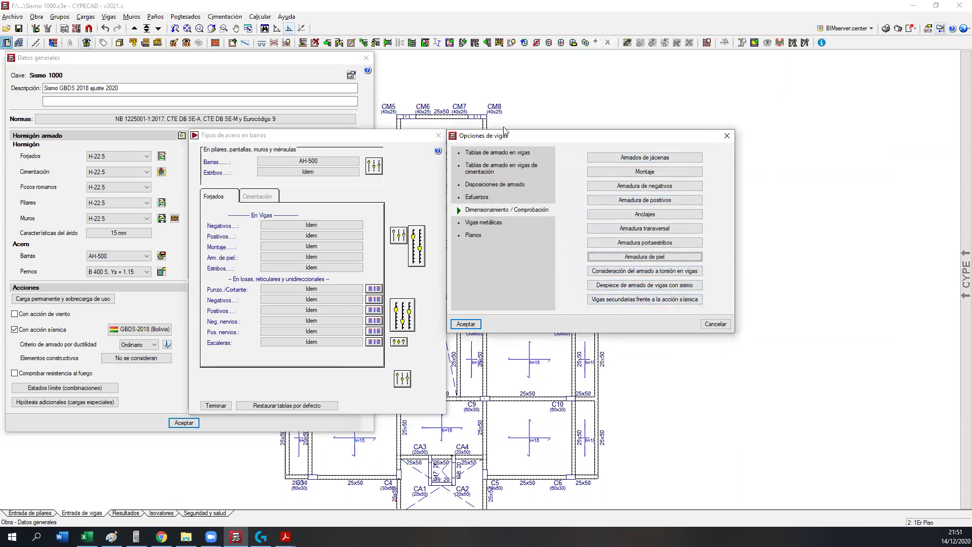
- Examine the workshop-prefabricated and in-situ lap systems in the seismic beam detailing options (Despiece de armado de vigas con sismo)
drag(504, 137, 513, 57)
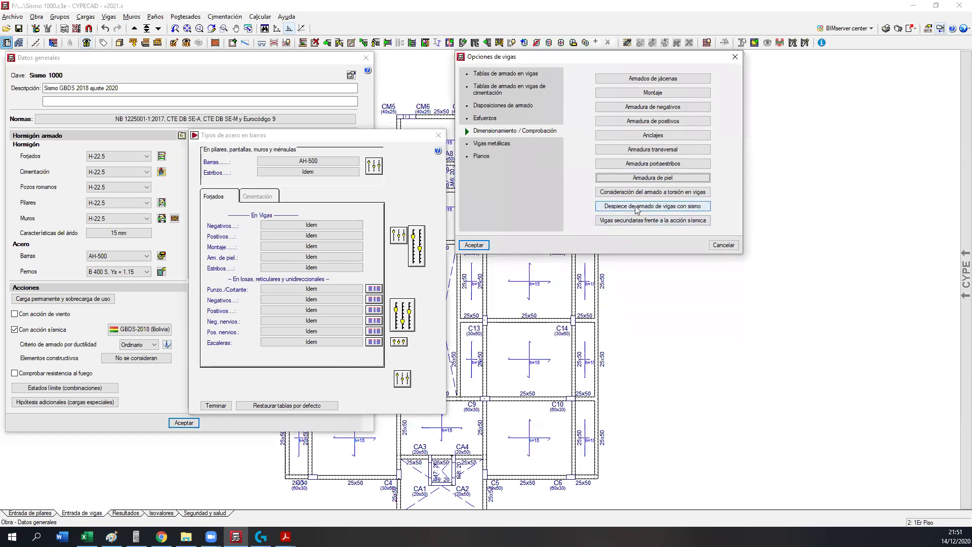
click(681, 208)
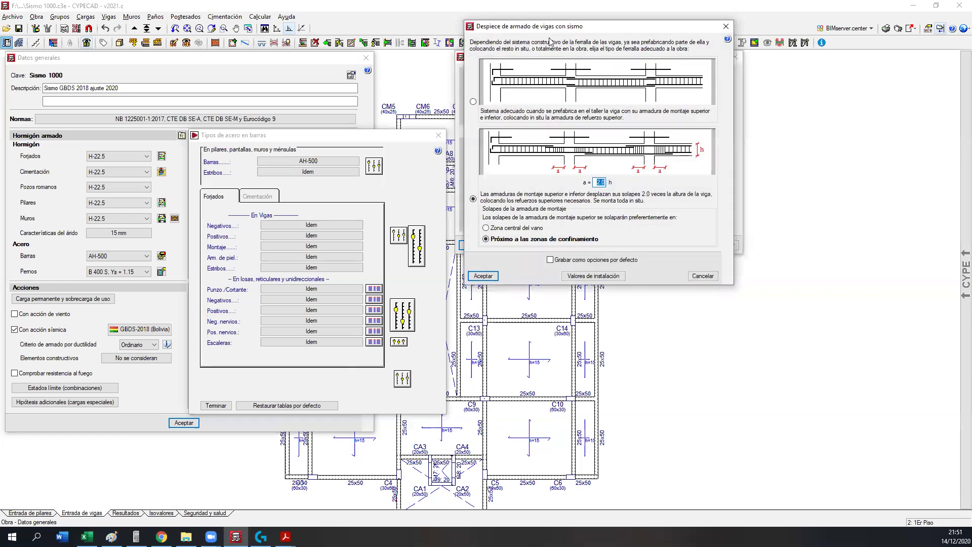
drag(533, 36, 535, 242)
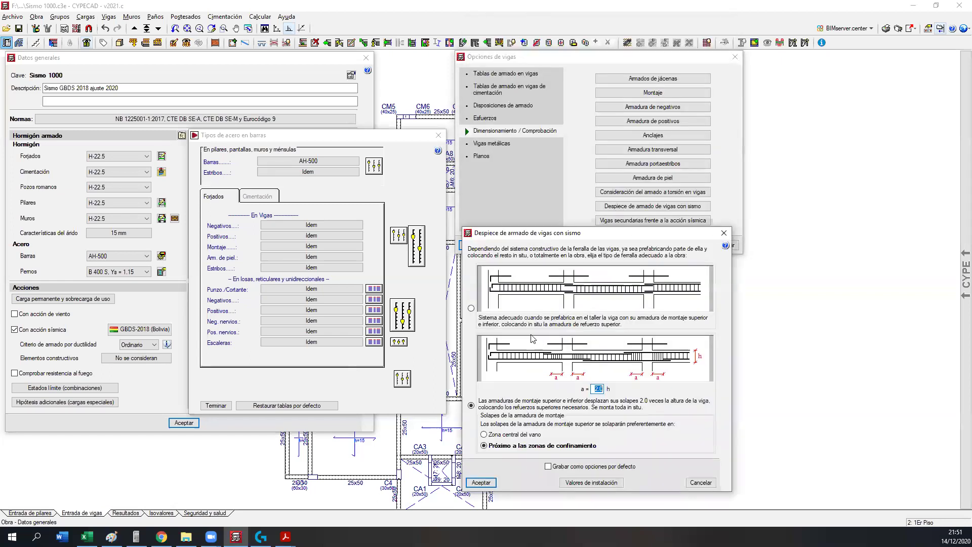
click(471, 308)
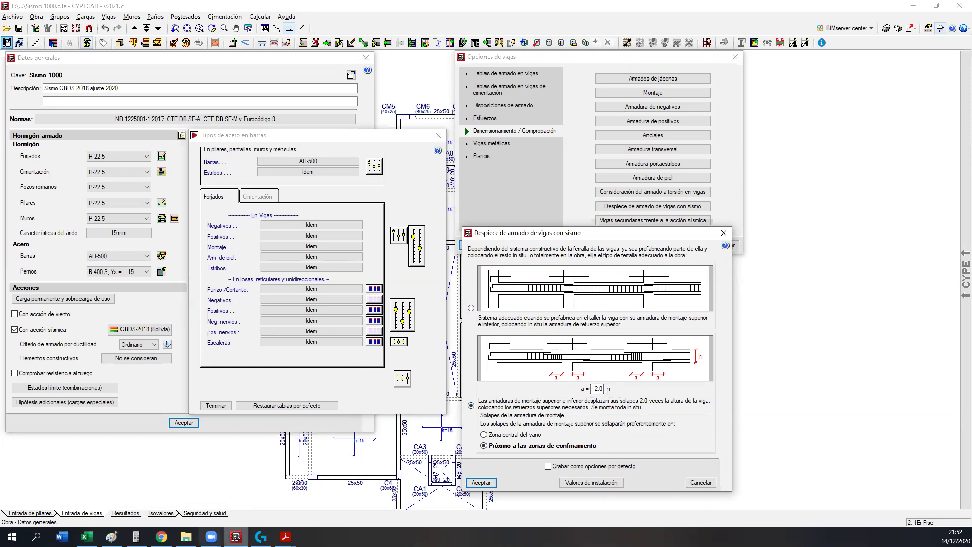
- Switch to the GBDS V3 guide in Acrobat Reader and find Figura 10.3 on longitudinal steel and splices, page 55
mouse_move(285, 537)
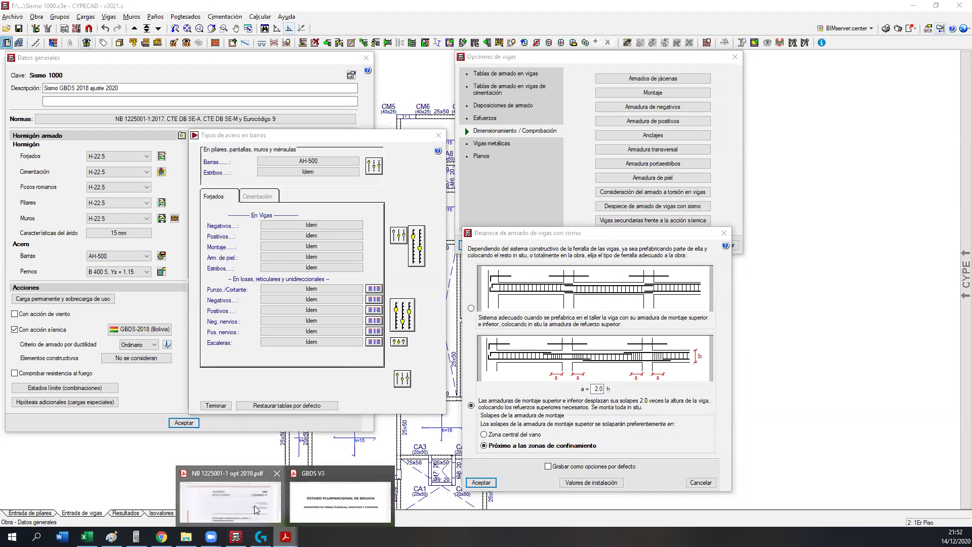
click(254, 505)
click(253, 31)
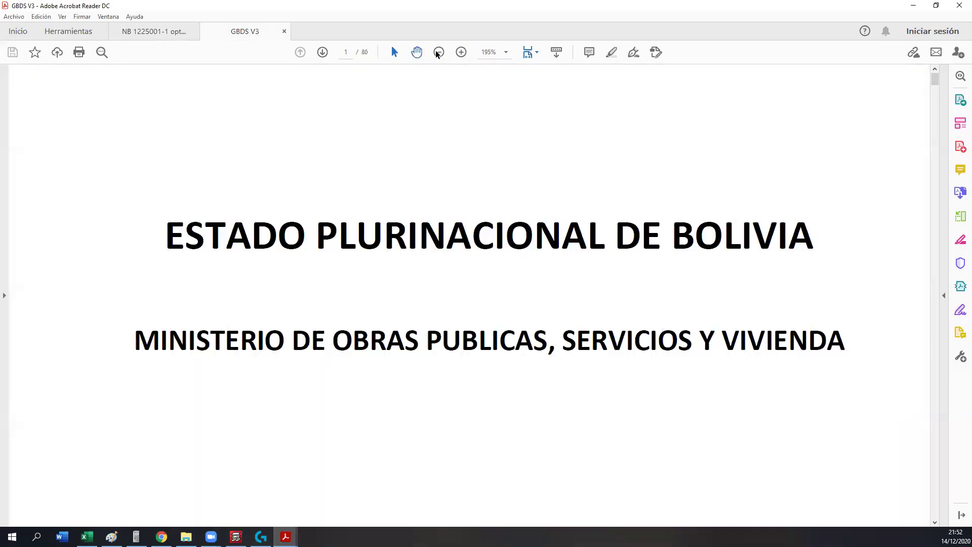
click(535, 53)
click(542, 84)
scroll(557, 329, down, 20)
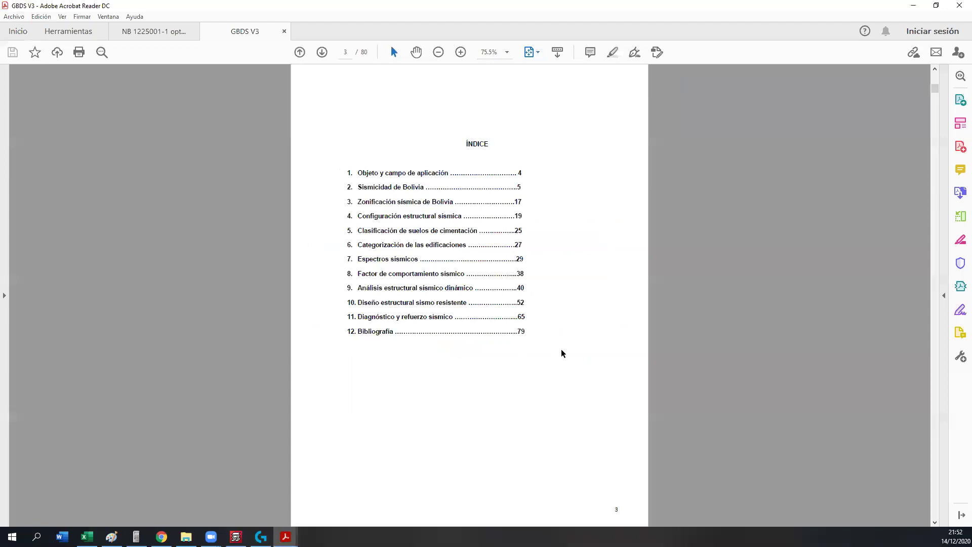
scroll(566, 364, down, 20)
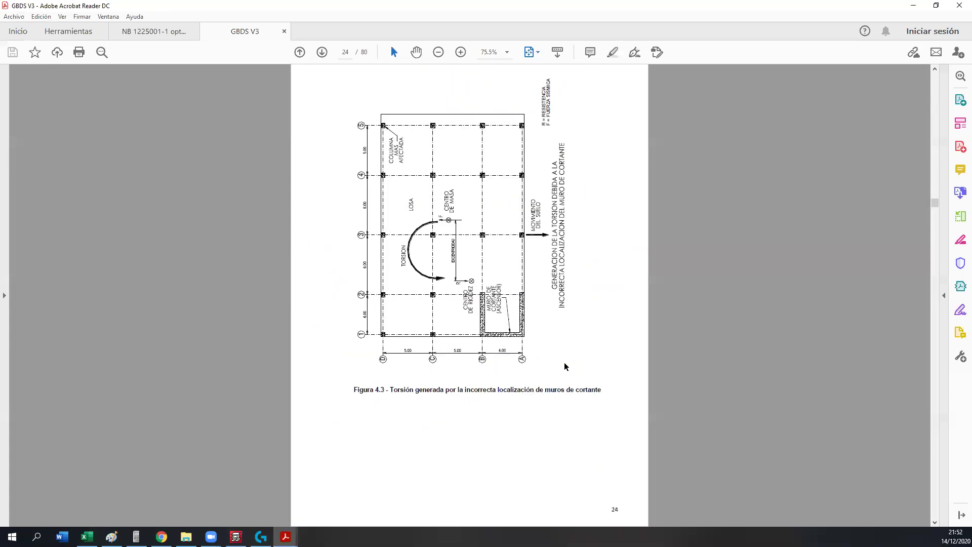
scroll(562, 368, down, 17)
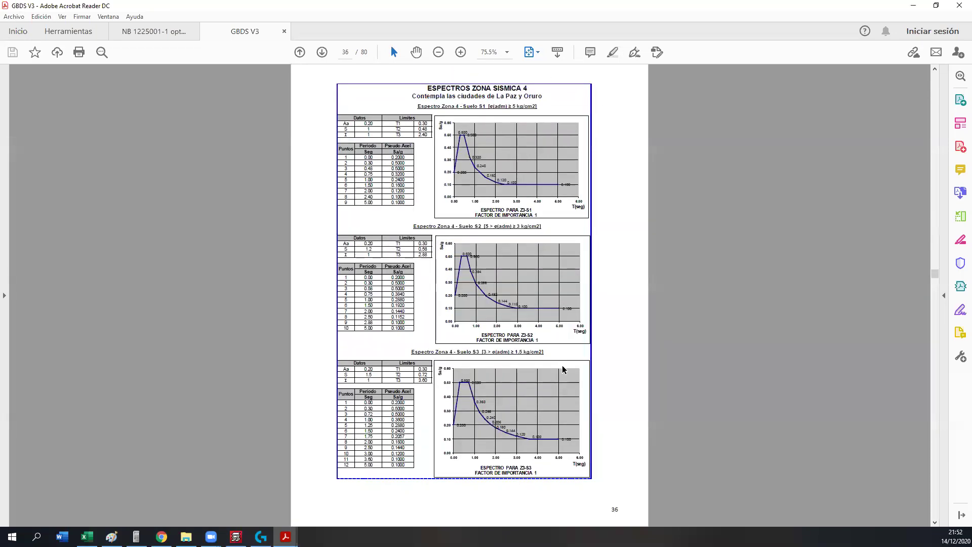
scroll(562, 365, down, 6)
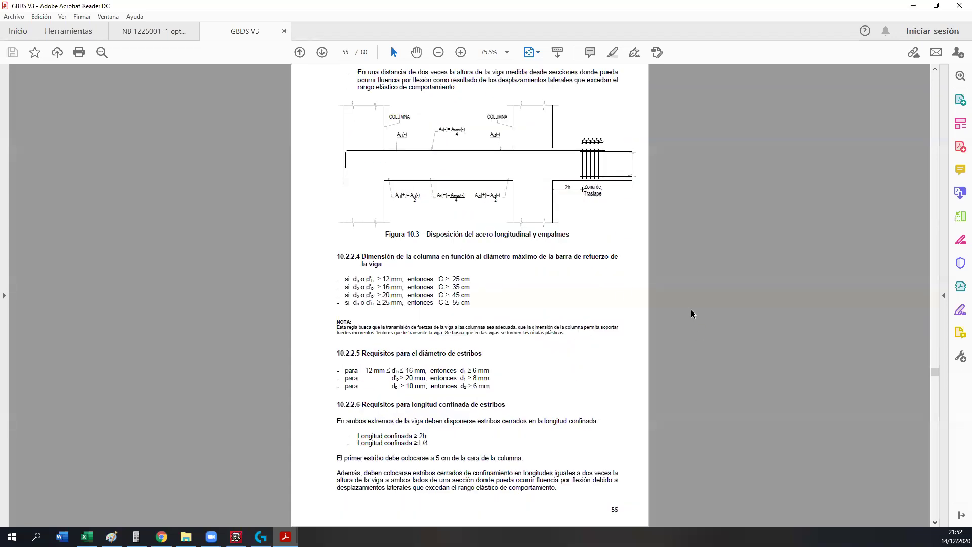
ctrl+scroll(731, 153, up, 4)
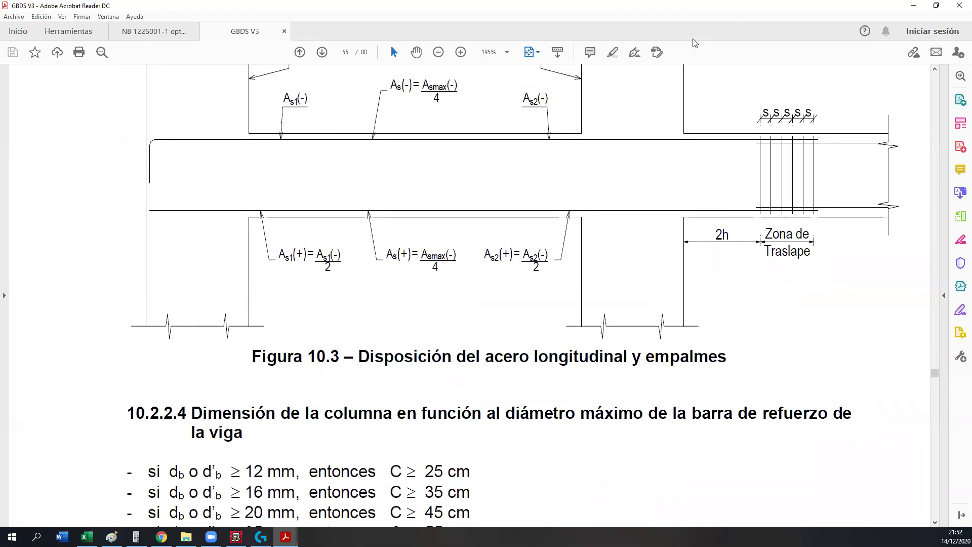
- Examine the 2h distance and the beam-column joint in Figura 10.3, outlining them with temporary rectangles and clearing the marks
drag(660, 199, 763, 262)
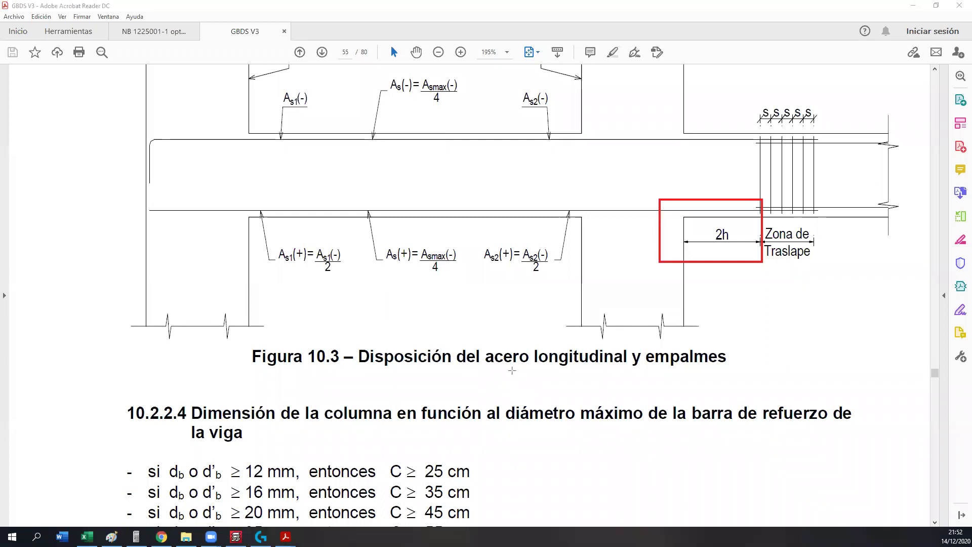
key(ctrl+z)
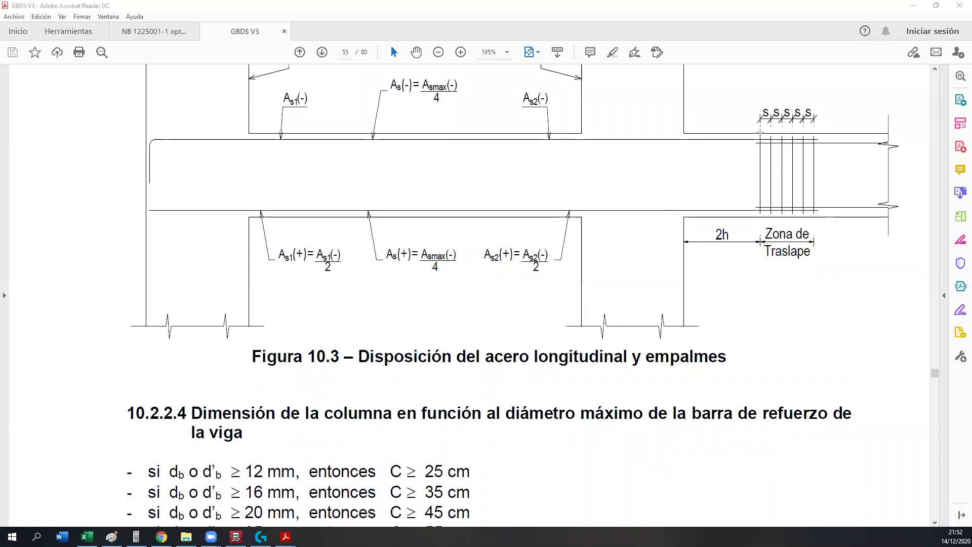
mouse_move(761, 132)
mouse_down()
mouse_move(470, 218)
mouse_move(489, 215)
mouse_up()
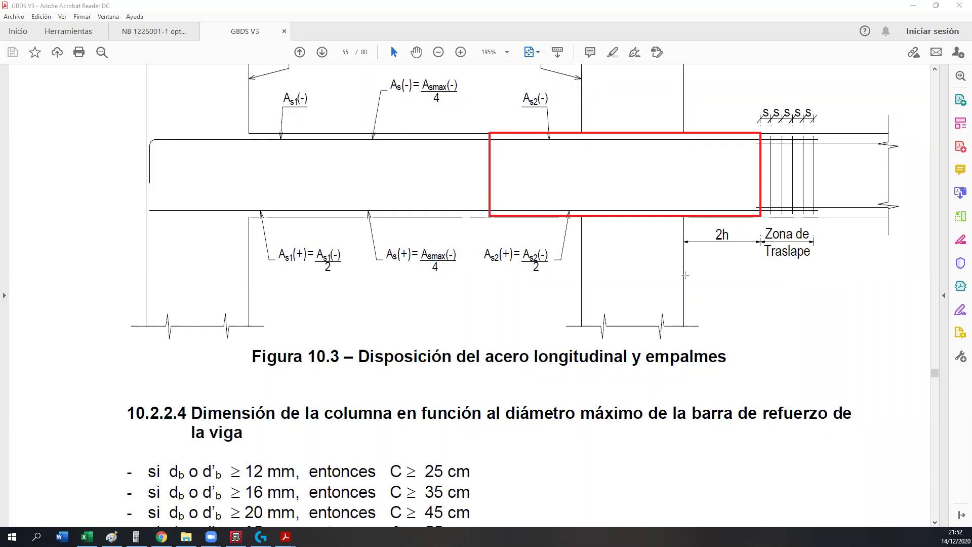
drag(685, 278, 582, 218)
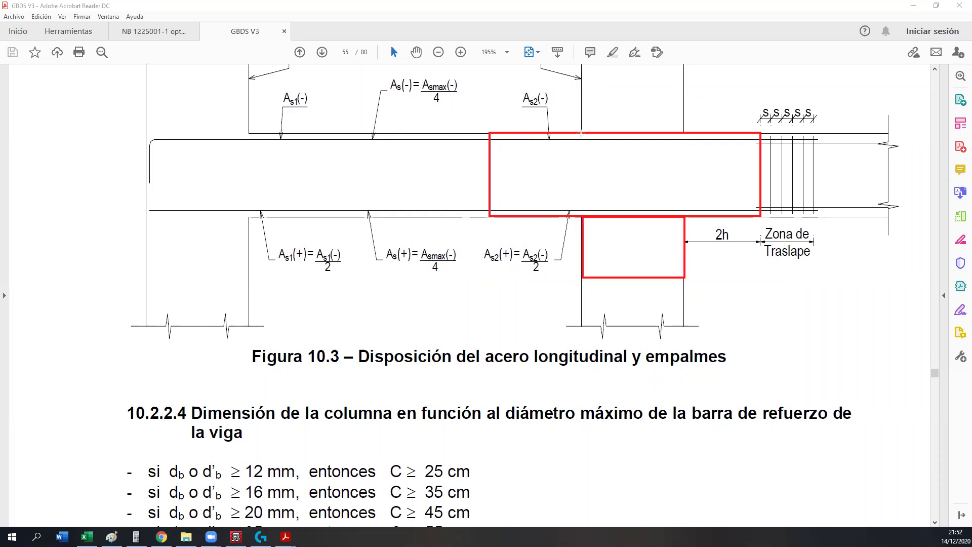
drag(581, 133, 683, 72)
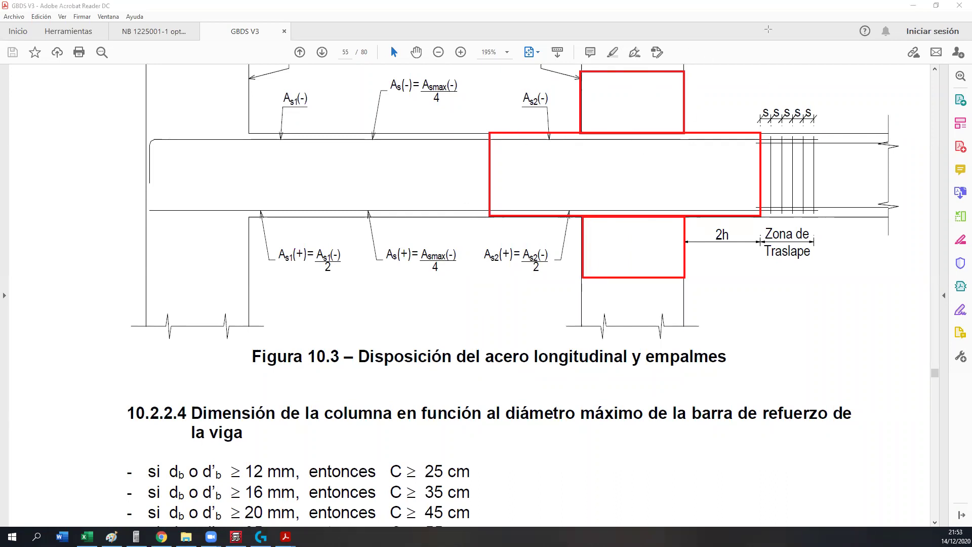
key(Escape)
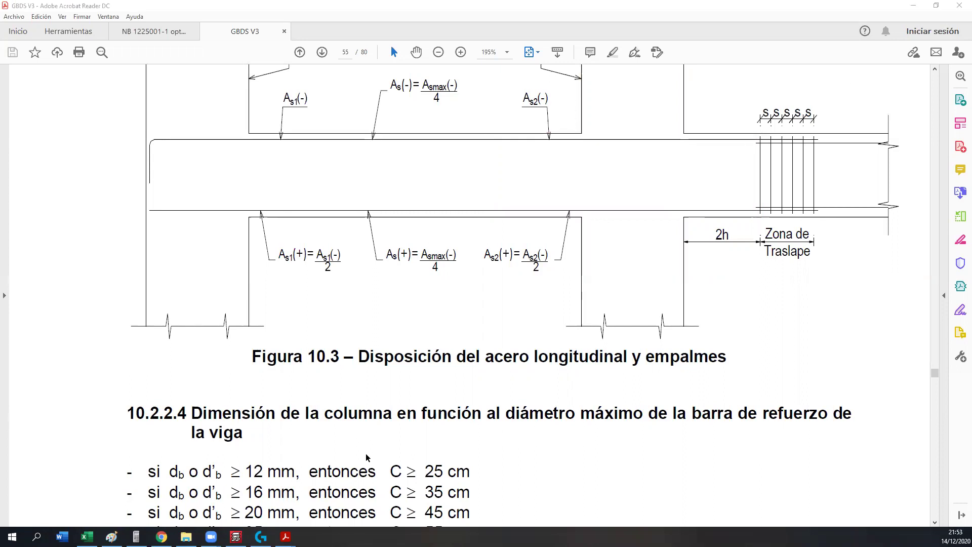
- Back in CYPECAD, set top assembly laps to Próximo a las zonas de confinamiento, keep a at 2.0 h, and enable saving as default options
key(alt+Tab)
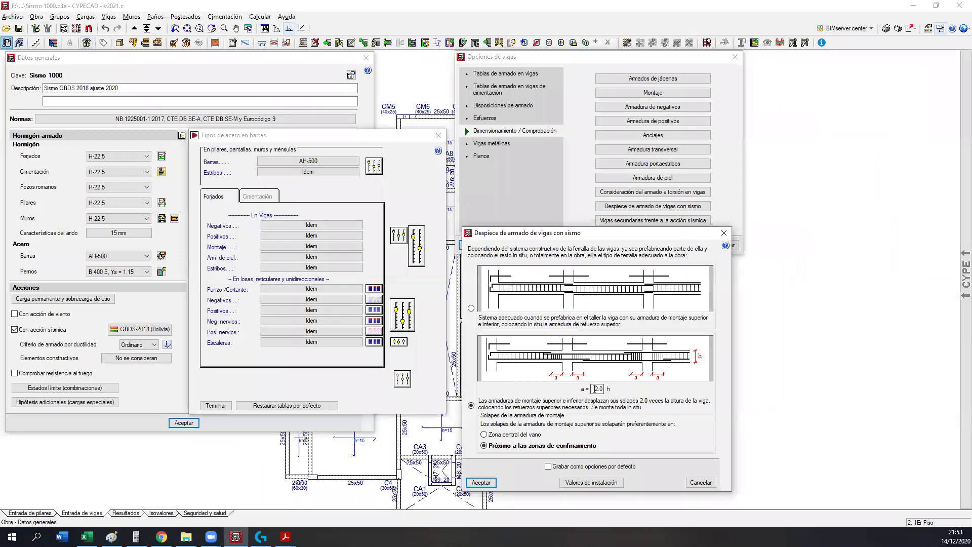
double_click(596, 389)
click(487, 435)
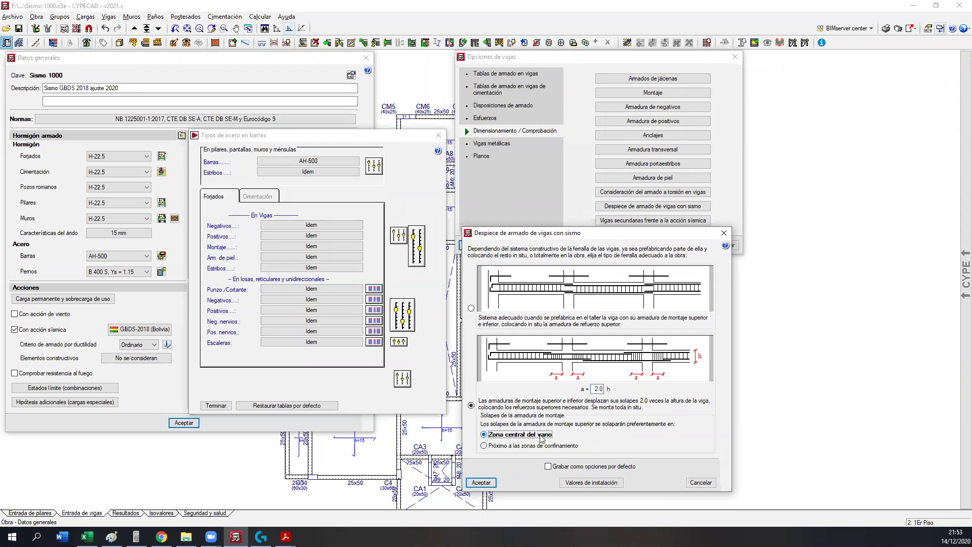
click(519, 448)
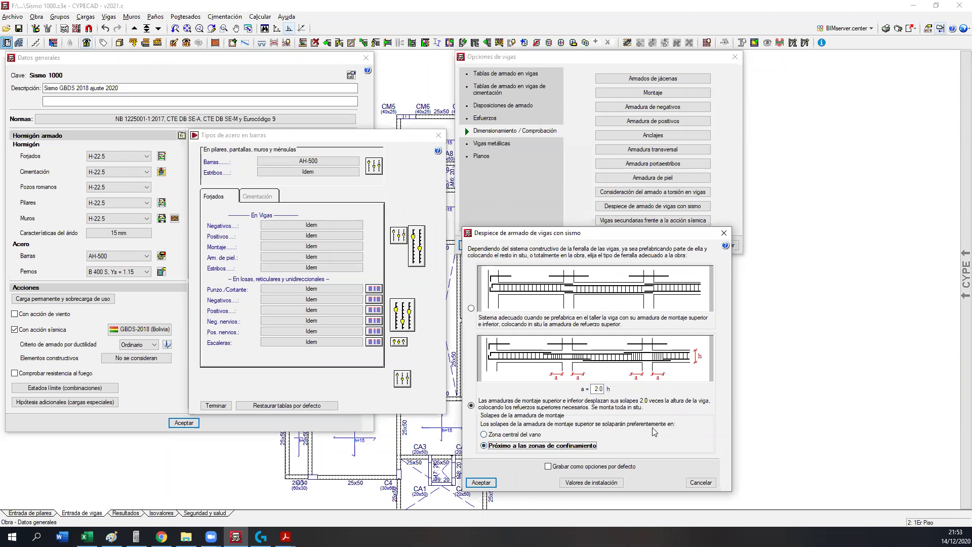
click(549, 466)
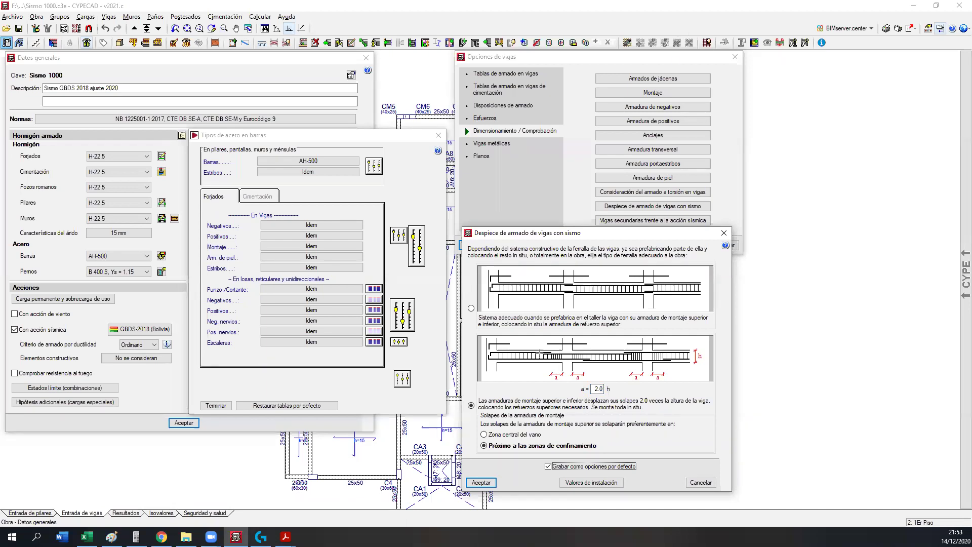
- Mark the lap limits on the in-situ system diagram, clear the marks and accept the seismic beam detailing options
mouse_move(545, 381)
mouse_down()
mouse_move(545, 312)
mouse_move(589, 381)
mouse_move(629, 329)
mouse_up()
drag(672, 382, 671, 326)
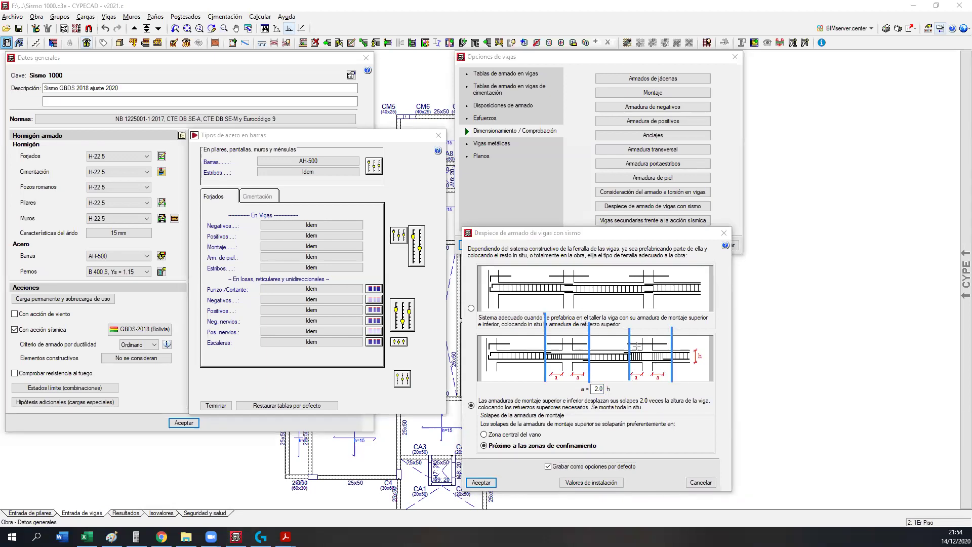
drag(506, 377, 506, 335)
key(Escape)
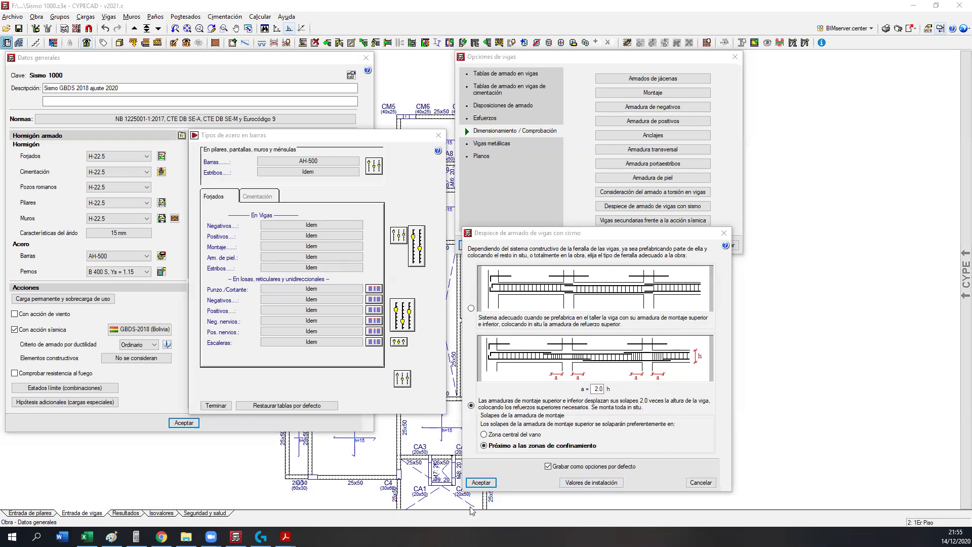
click(481, 483)
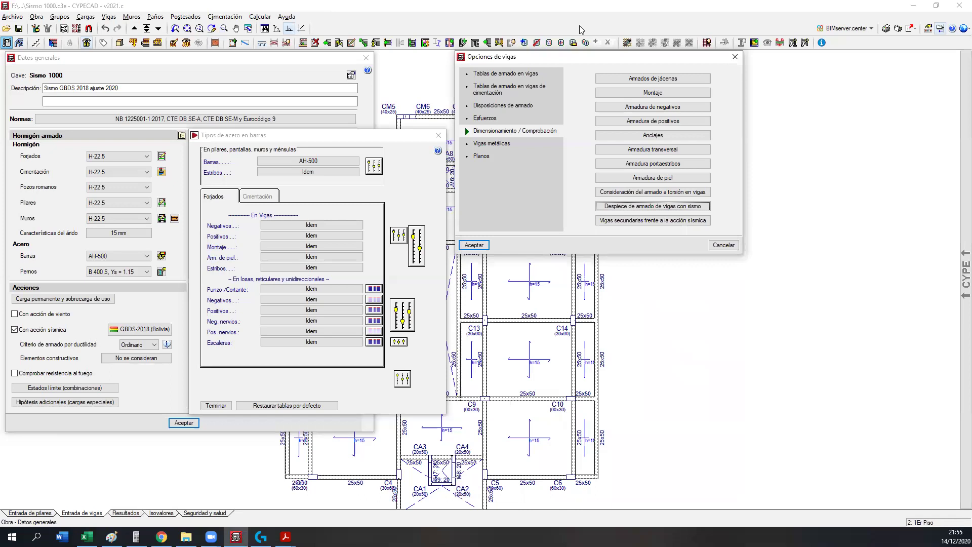
- Review the secondary beam options under seismic action (Vigas secundarias frente a la acción sísmica), accepting them and the beam options
drag(590, 196, 717, 233)
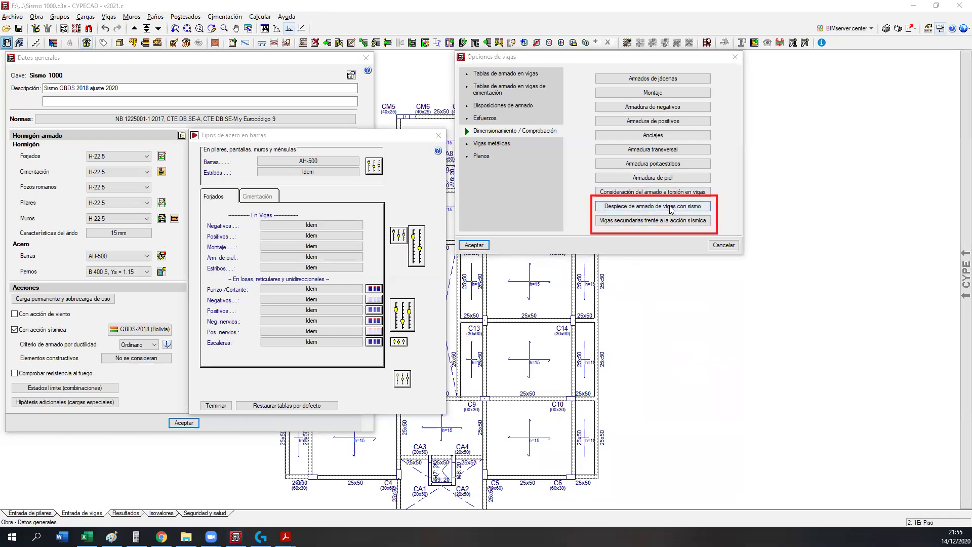
click(603, 221)
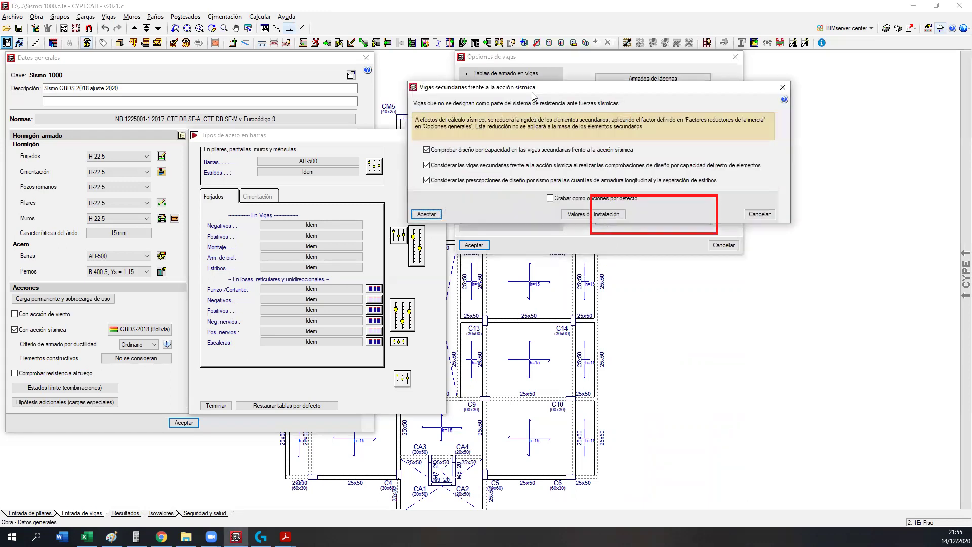
drag(532, 93, 569, 270)
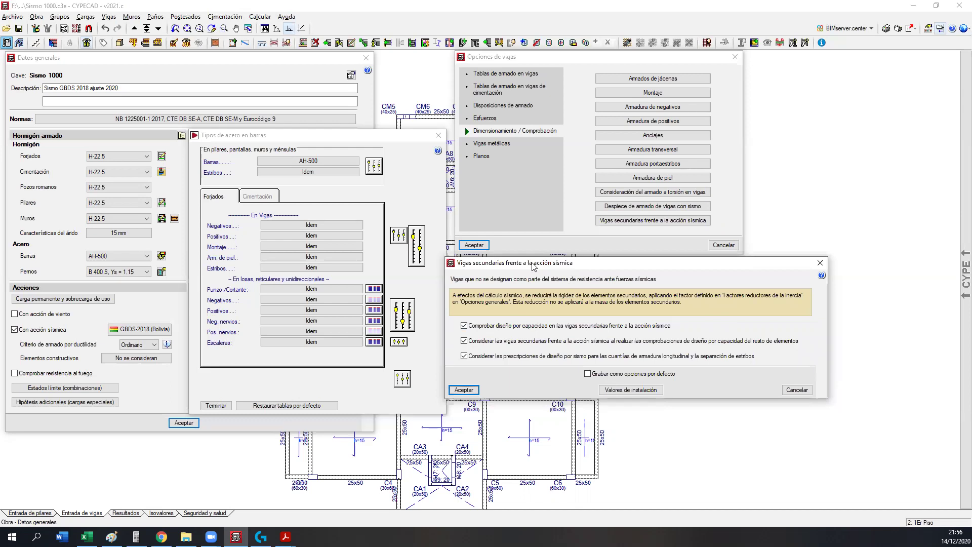
drag(533, 267, 545, 265)
click(476, 388)
click(474, 246)
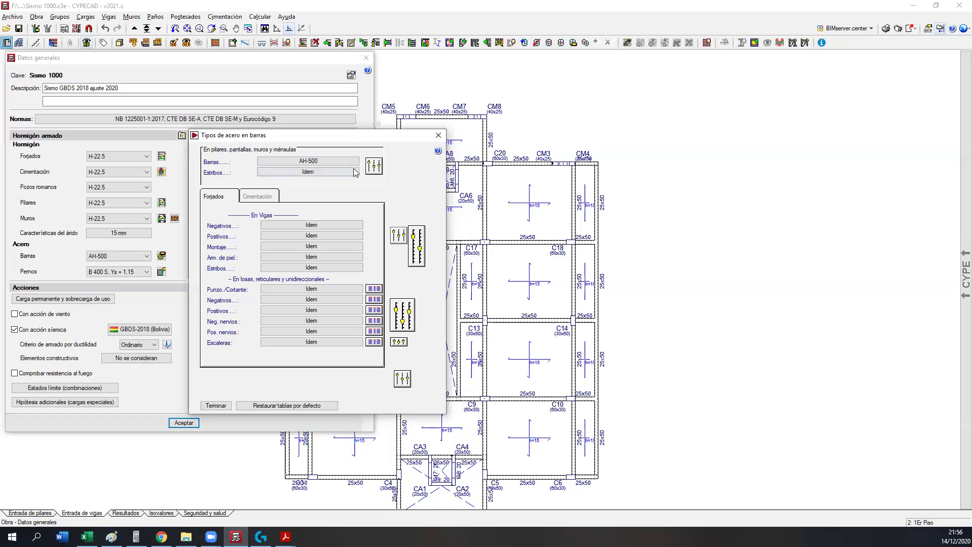
- In the column, shear wall and corbel options, view the design settings for secondary columns under seismic action and cancel out of them
click(374, 165)
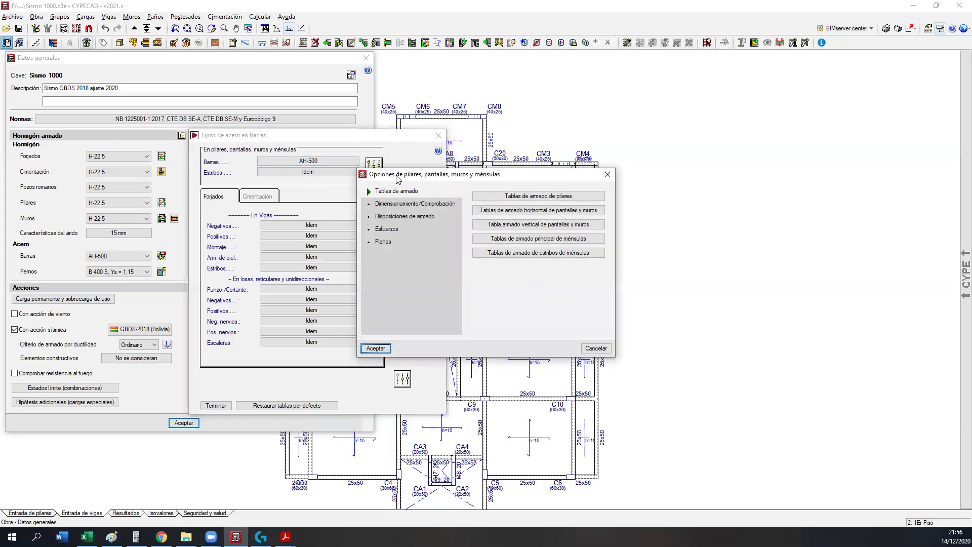
drag(397, 179, 429, 139)
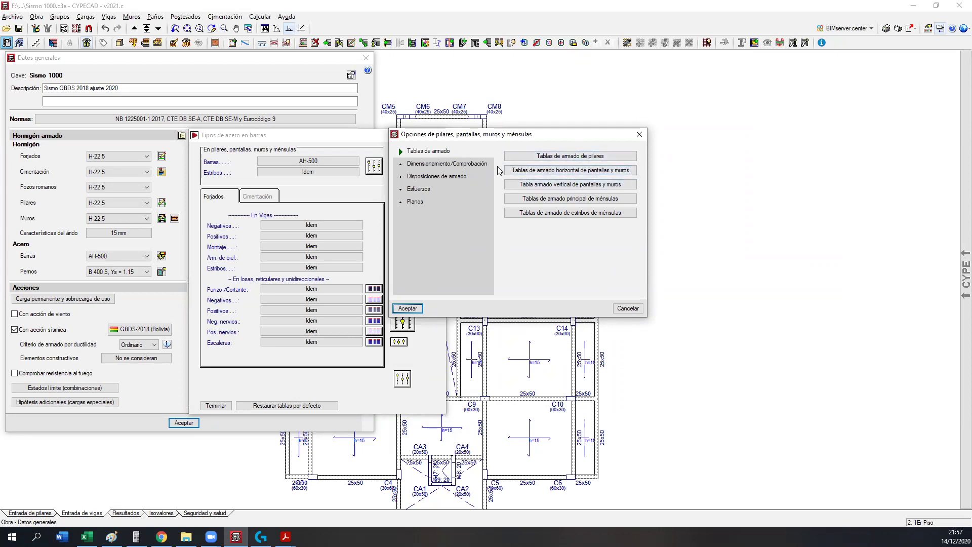
click(471, 168)
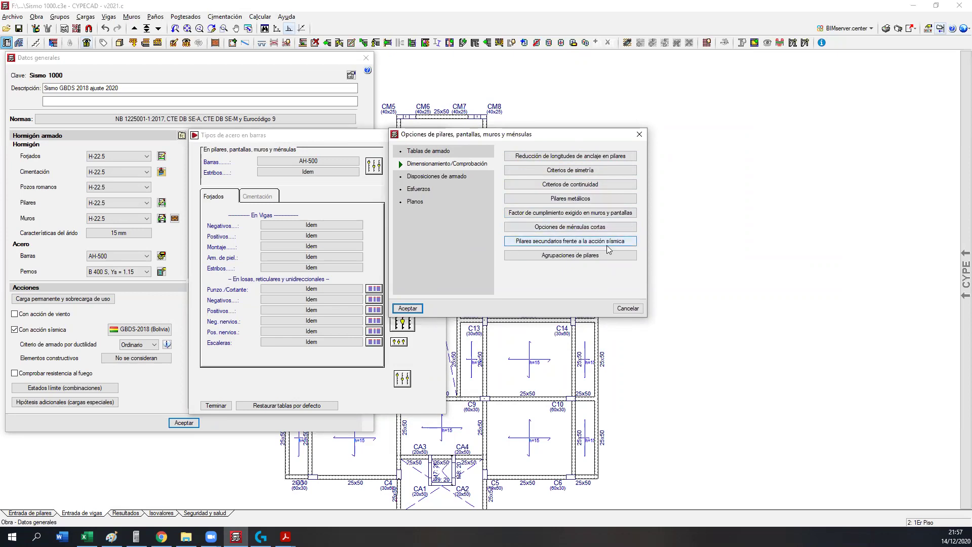
click(529, 243)
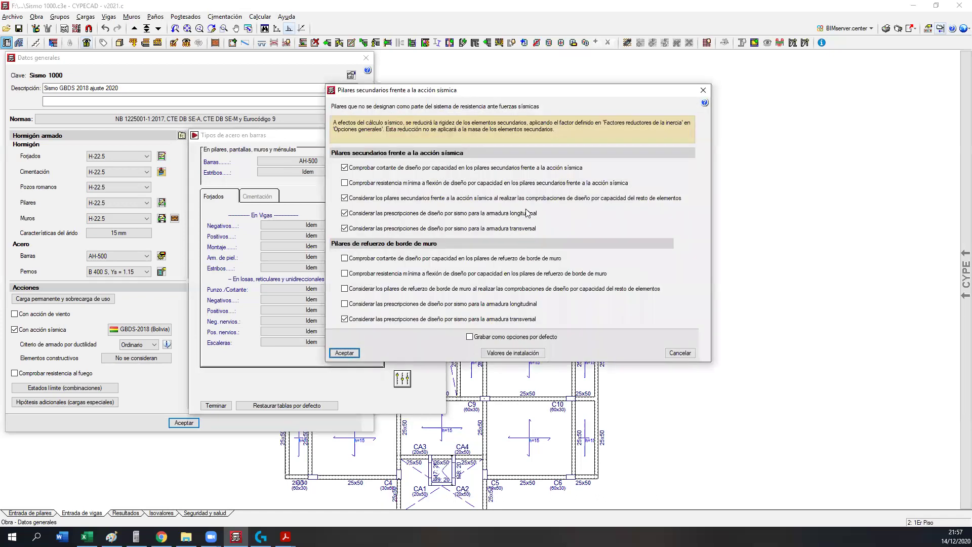
click(680, 355)
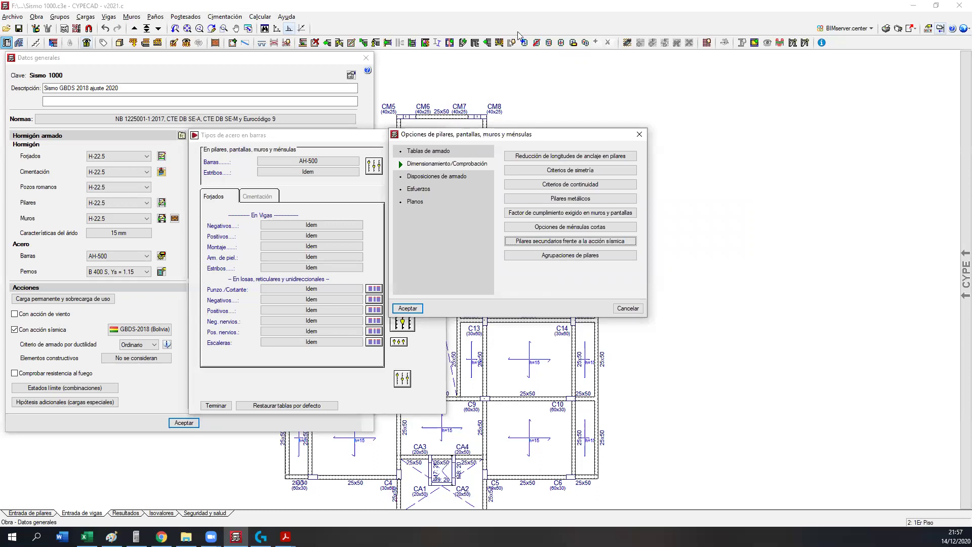
- Examine the seismic design checks for secondary columns and wall-edge reinforcement columns, closing the dialog without changes
drag(518, 34, 518, 34)
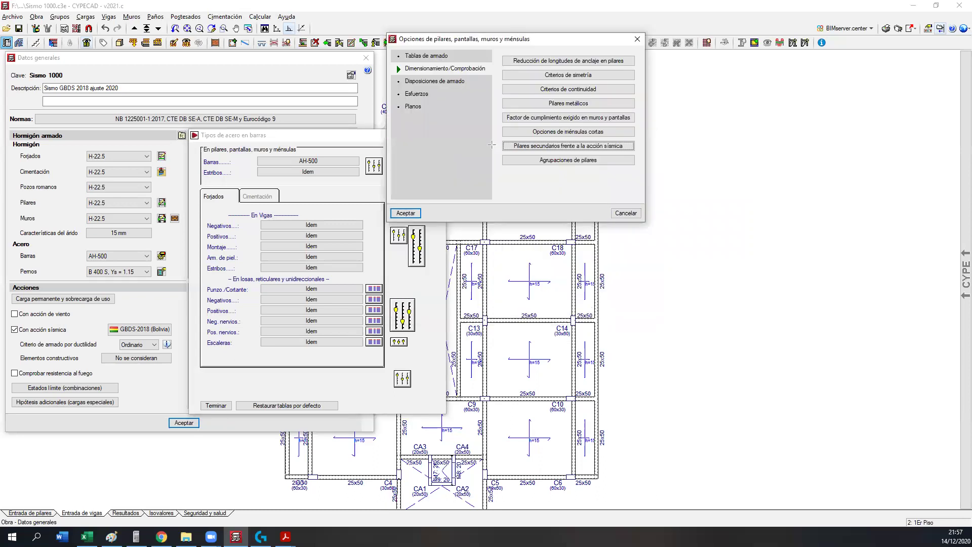
drag(492, 138, 644, 154)
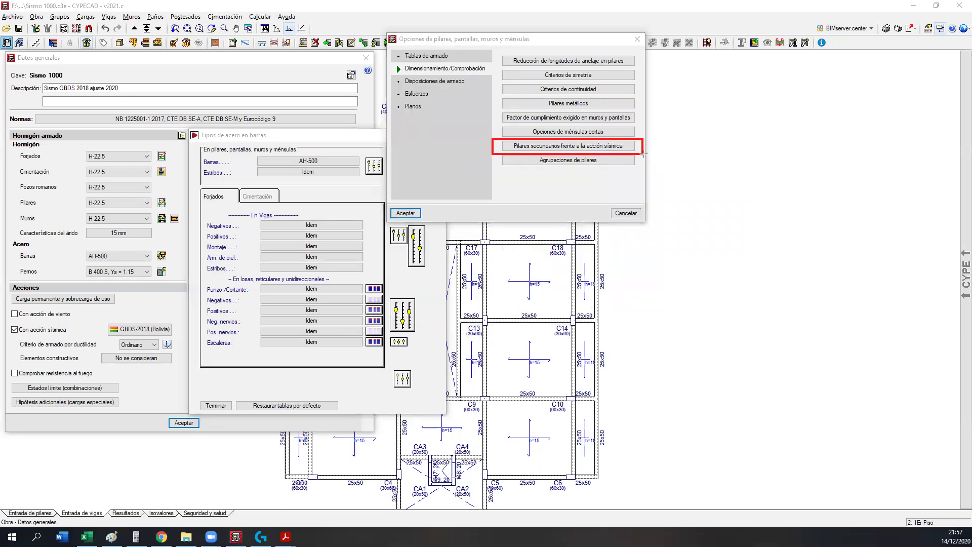
click(538, 145)
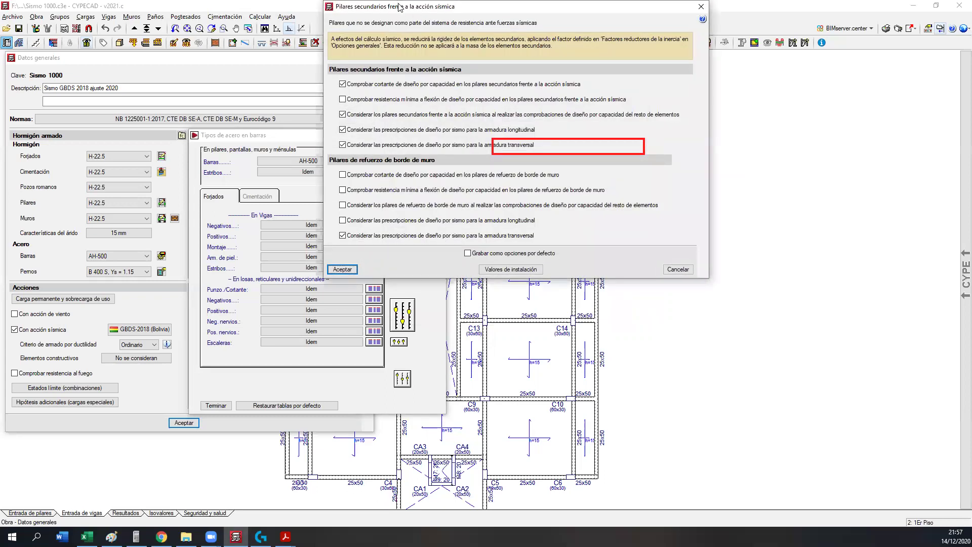
drag(400, 7, 464, 230)
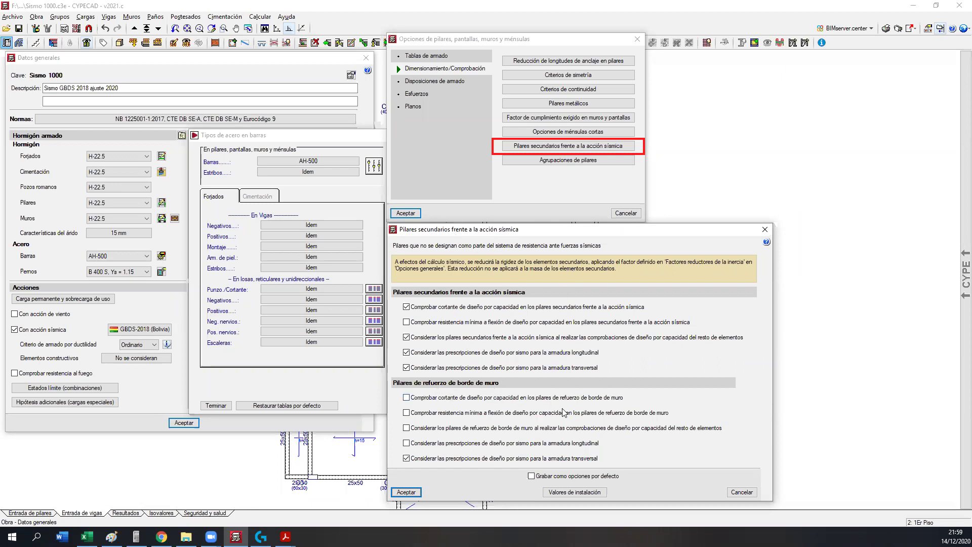
click(743, 492)
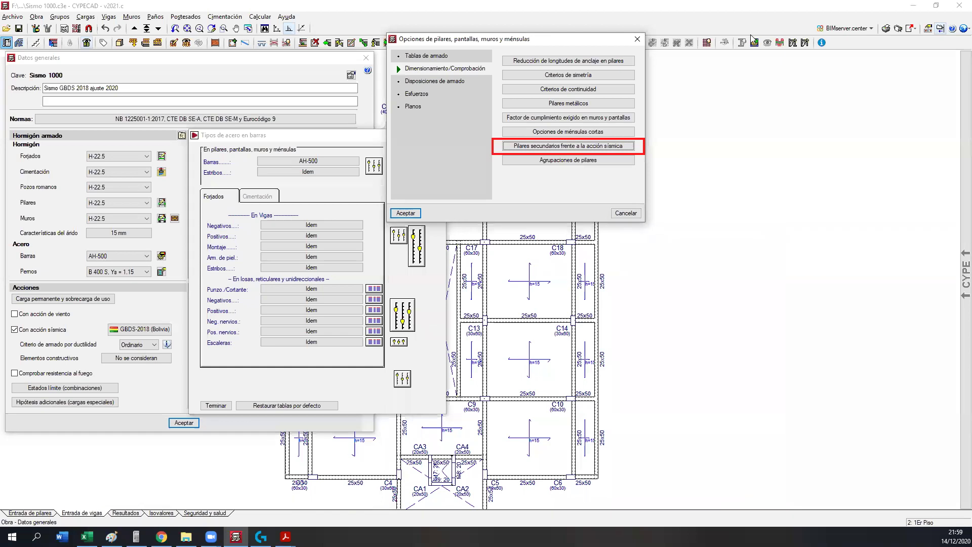
- Open the column bar arrangement option for lapping in the central zone of the span, keeping its dialog clear of the column options
click(417, 82)
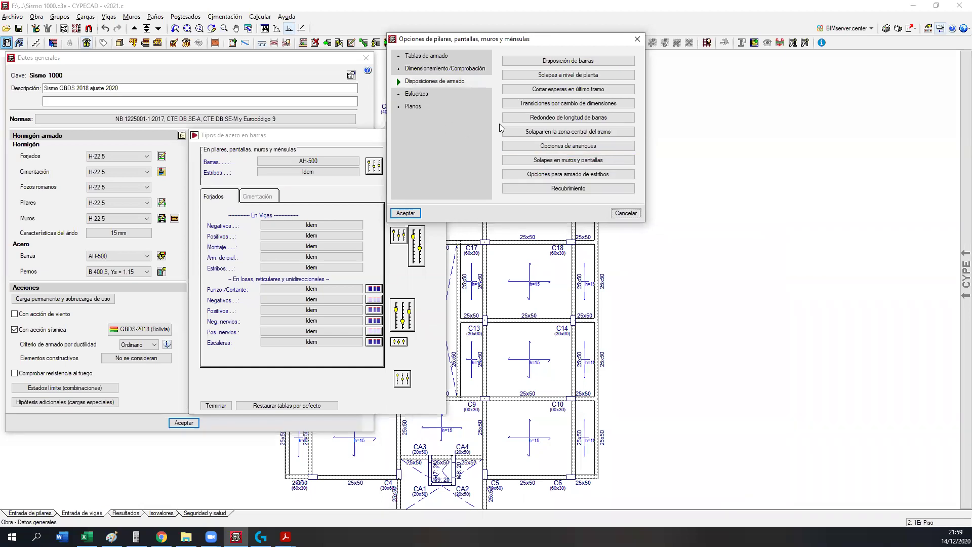
click(544, 133)
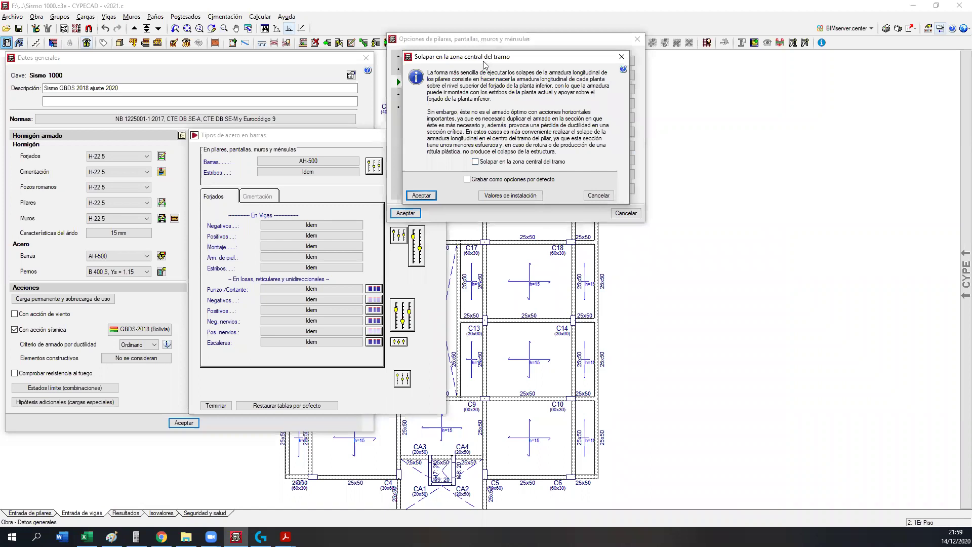
drag(485, 64, 529, 236)
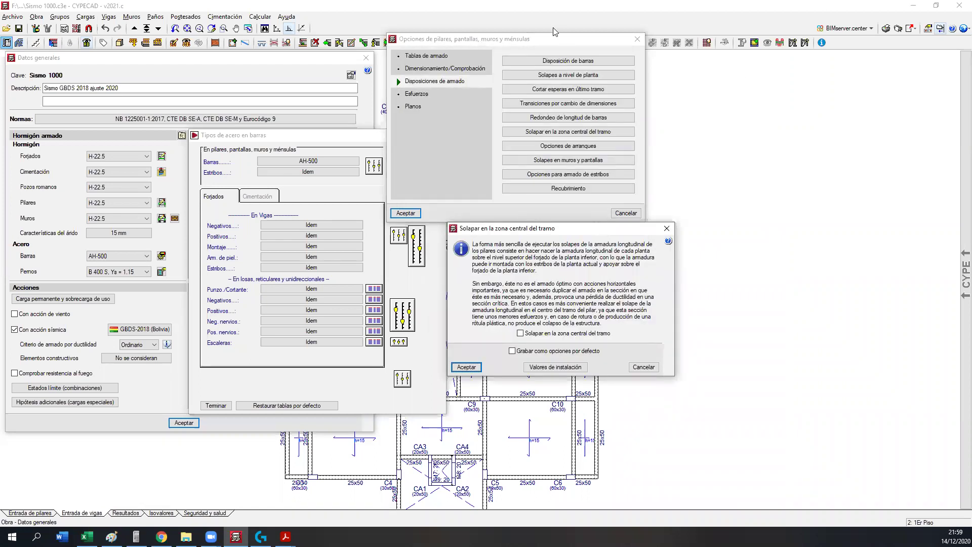
- Sketch a column-and-beam joint outline with black lines in the empty area beside the dialogs
drag(795, 95, 795, 249)
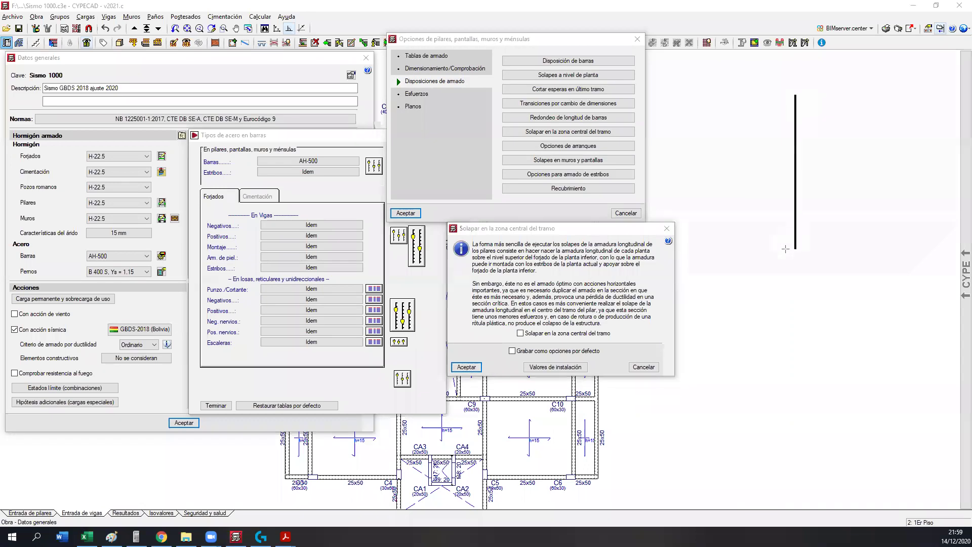
mouse_move(829, 92)
mouse_down()
mouse_move(829, 247)
mouse_move(894, 247)
mouse_up()
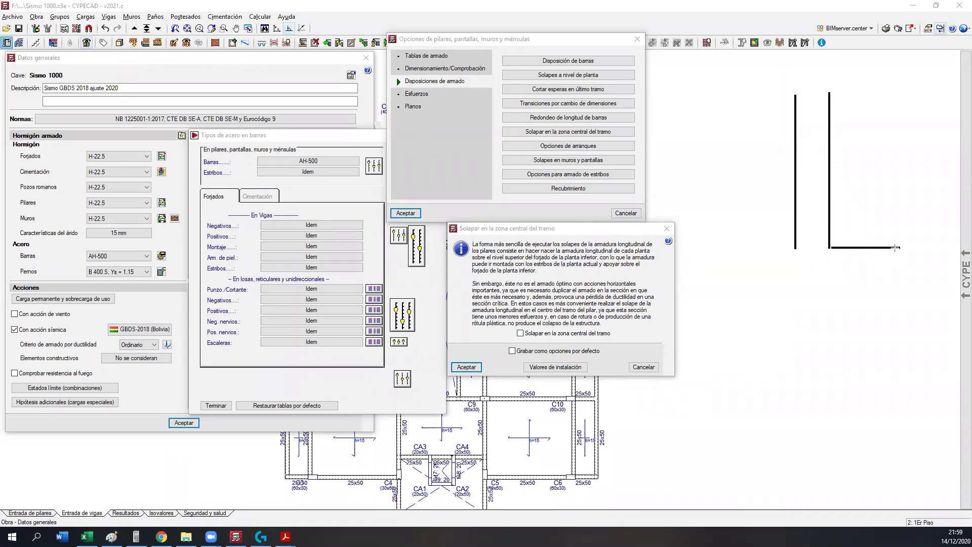
drag(796, 250, 735, 250)
drag(793, 282, 727, 282)
drag(795, 284, 794, 380)
drag(826, 284, 826, 381)
drag(824, 282, 900, 282)
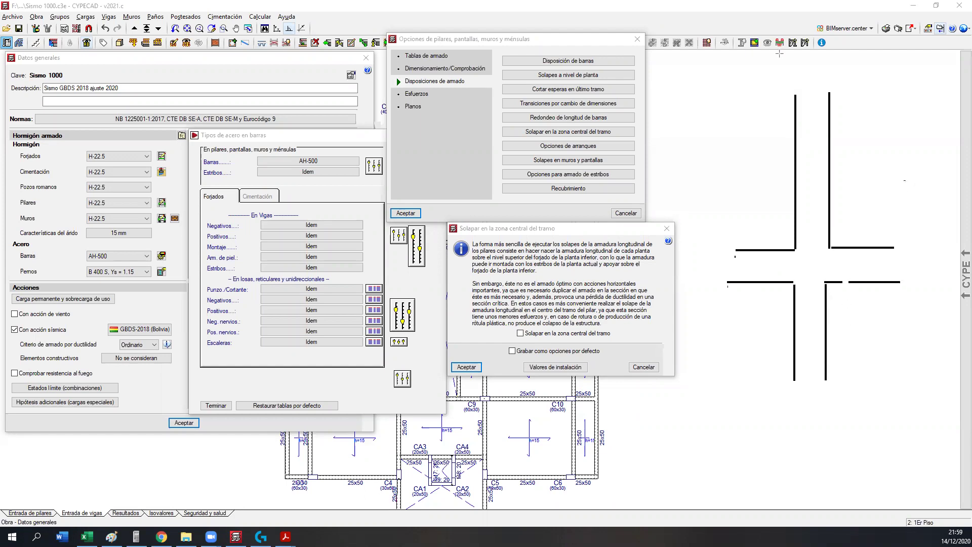
- Draw two overlapping red column bars lapped just above floor level in the sketched joint, and erase them
drag(821, 399, 820, 216)
drag(814, 96, 814, 248)
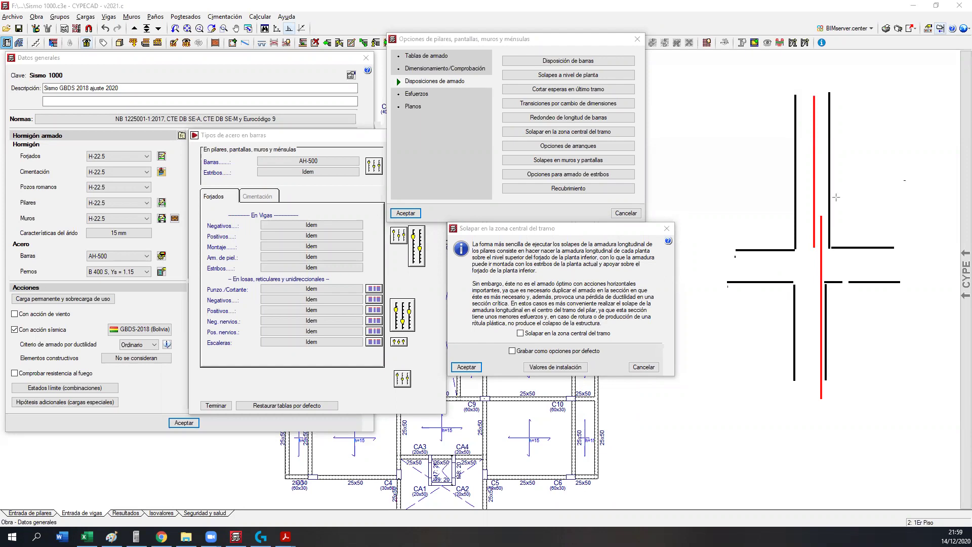
key(e)
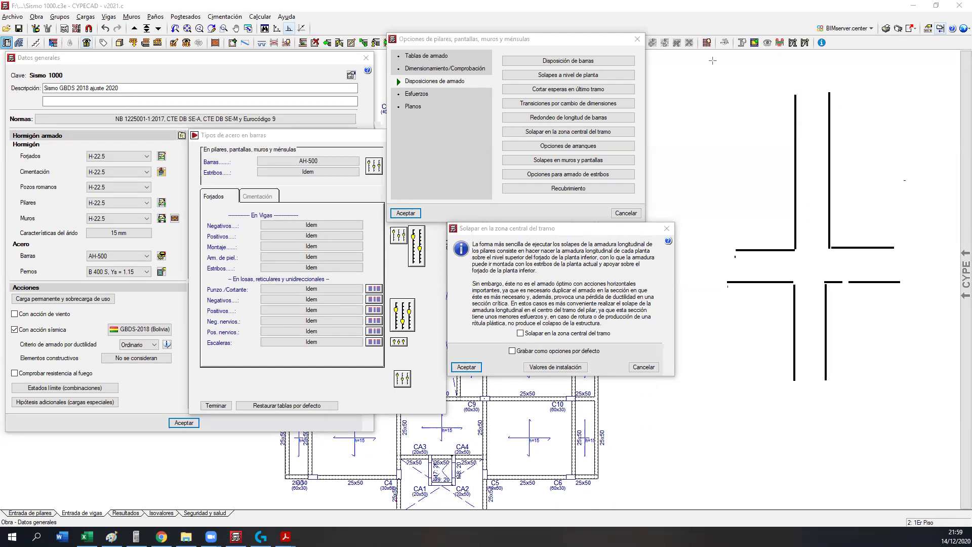
- Mark the limits of the critical zones around the sketched joint with blue lines across both beams and both column lengths
drag(740, 199, 740, 354)
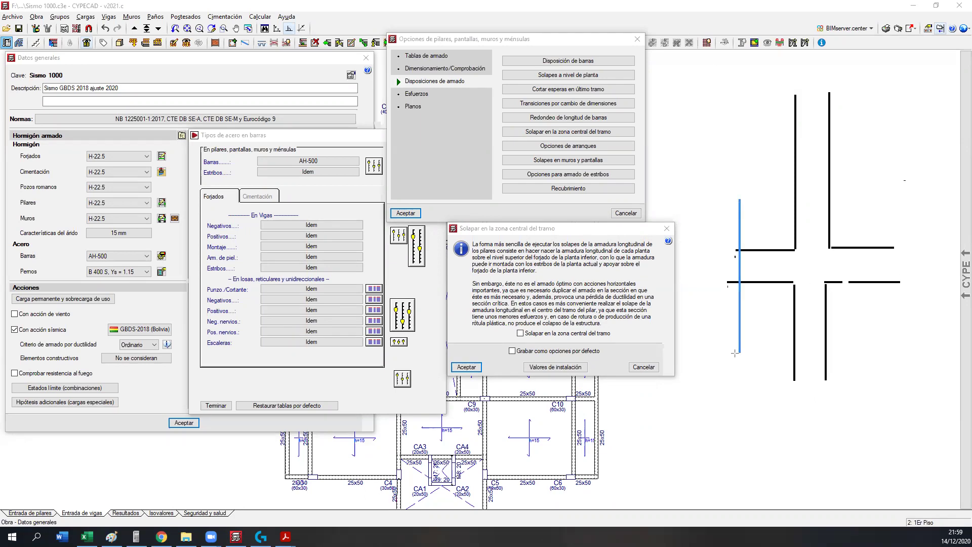
click(884, 356)
drag(772, 192, 871, 193)
drag(763, 333, 868, 334)
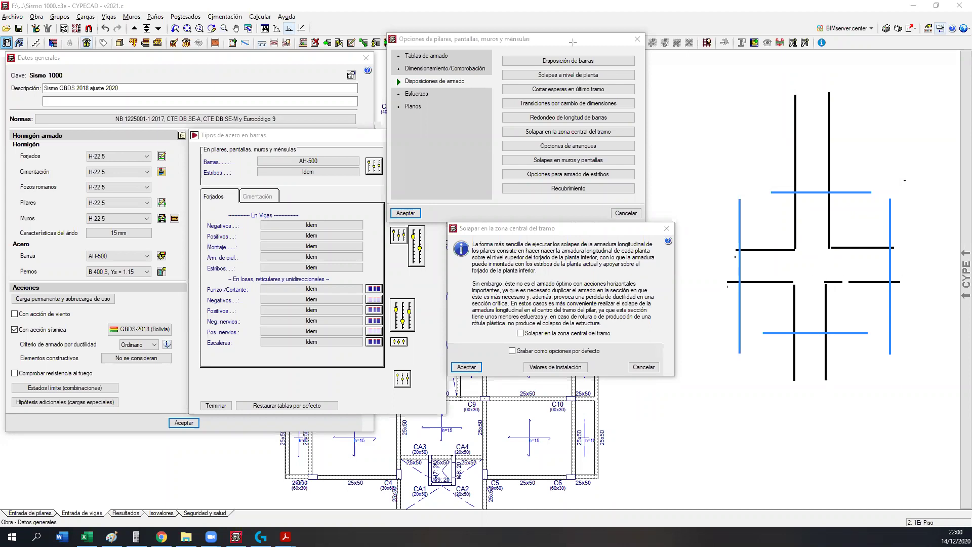
- Draw red column bars lapped in the upper column's central zone and bars lapped near the joint for comparison, undoing misplaced strokes
drag(823, 398, 823, 152)
mouse_move(825, 97)
mouse_down()
mouse_move(813, 84)
mouse_move(814, 134)
mouse_up()
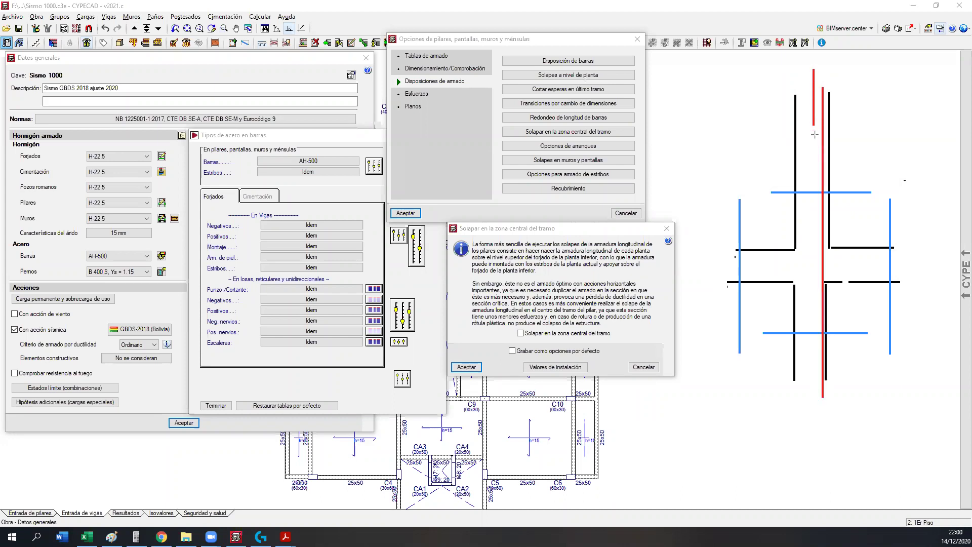
key(ctrl+z)
drag(820, 151, 820, 59)
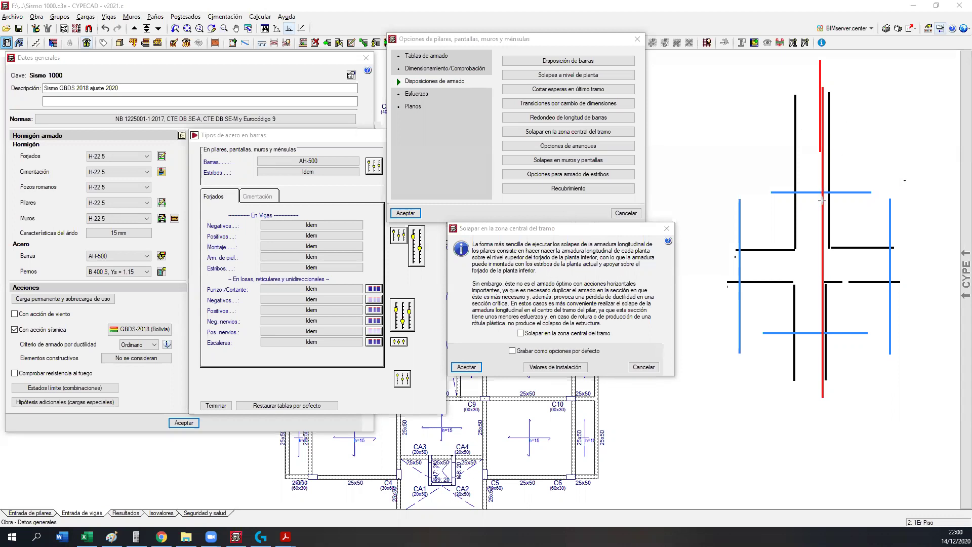
drag(802, 210, 802, 438)
mouse_move(804, 244)
mouse_down()
mouse_move(813, 122)
mouse_move(804, 86)
mouse_up()
key(ctrl+z)
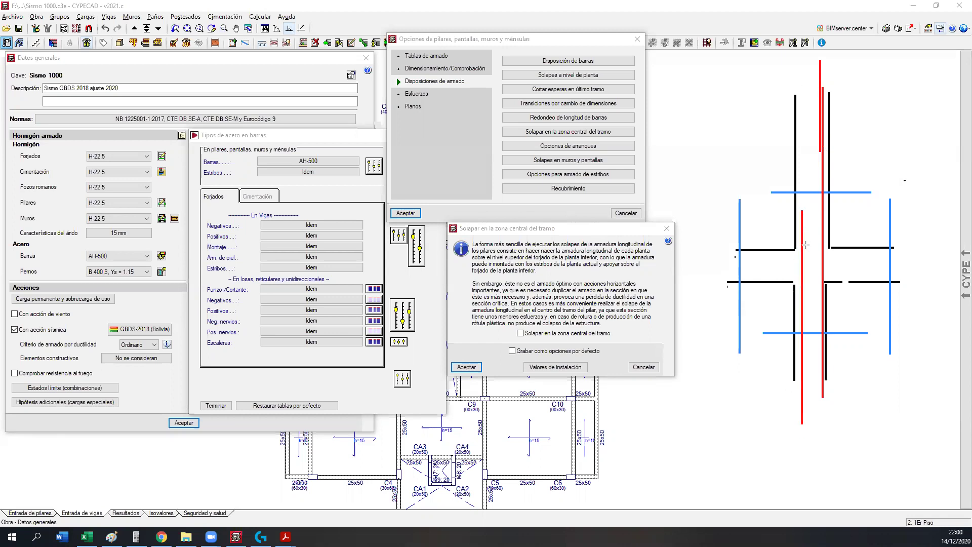
drag(805, 245, 805, 103)
- Enable "Solapar en la zona central del tramo" for the columns, box the ductility criterion, clear all screen marks and accept the lap option
click(521, 333)
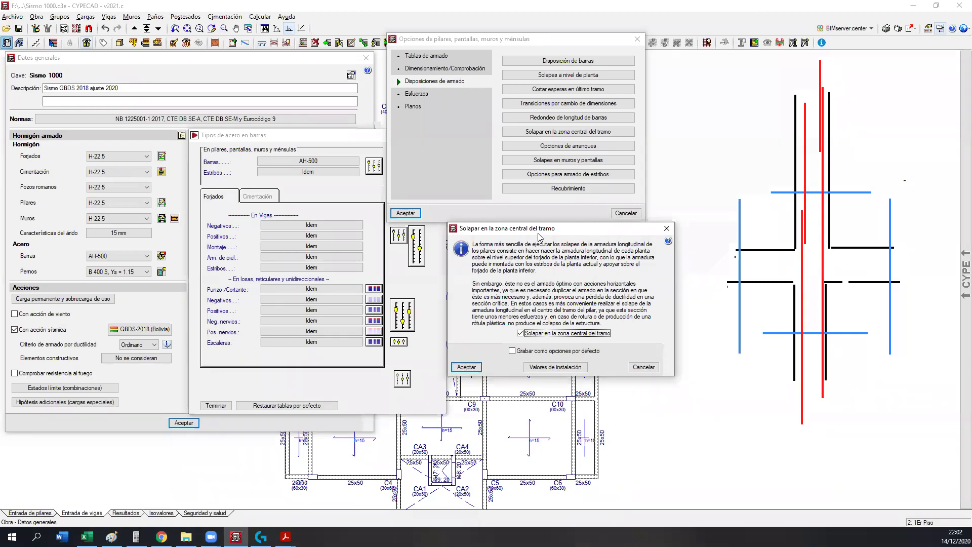
drag(538, 234, 540, 236)
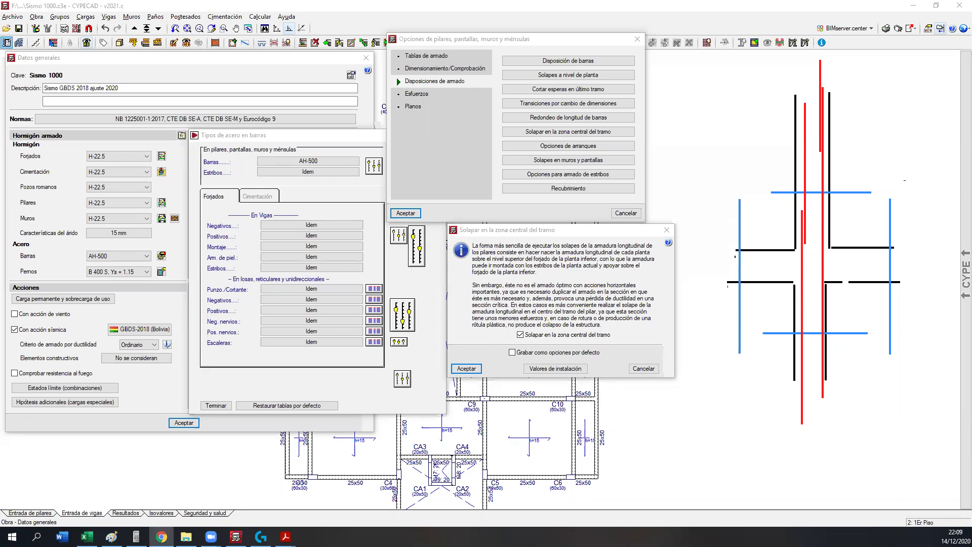
click(557, 236)
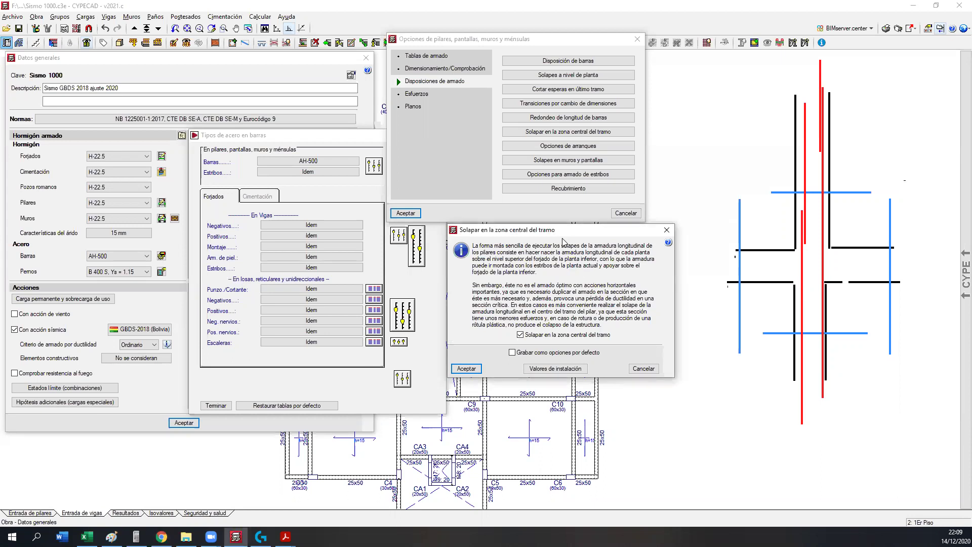
drag(556, 232, 555, 231)
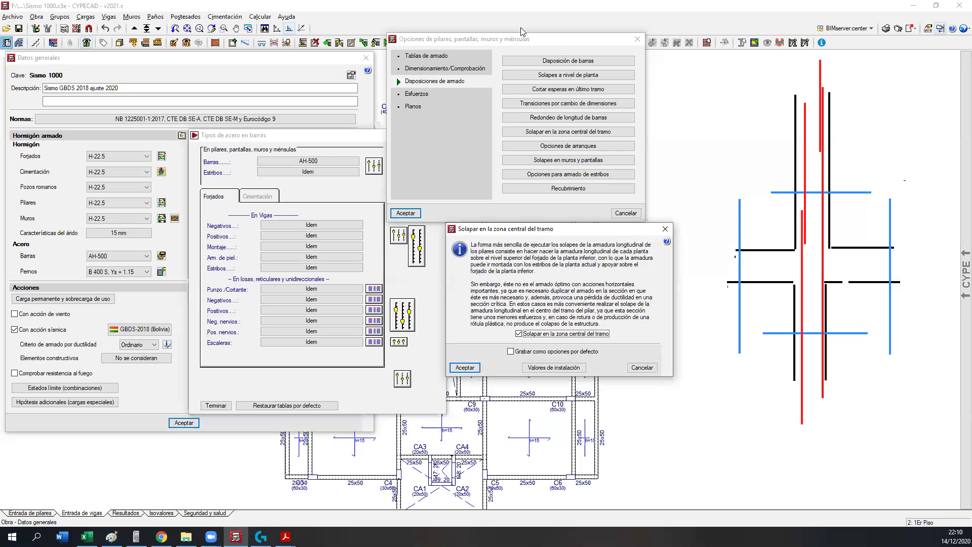
mouse_move(19, 337)
mouse_down()
mouse_move(184, 375)
mouse_move(177, 369)
mouse_up()
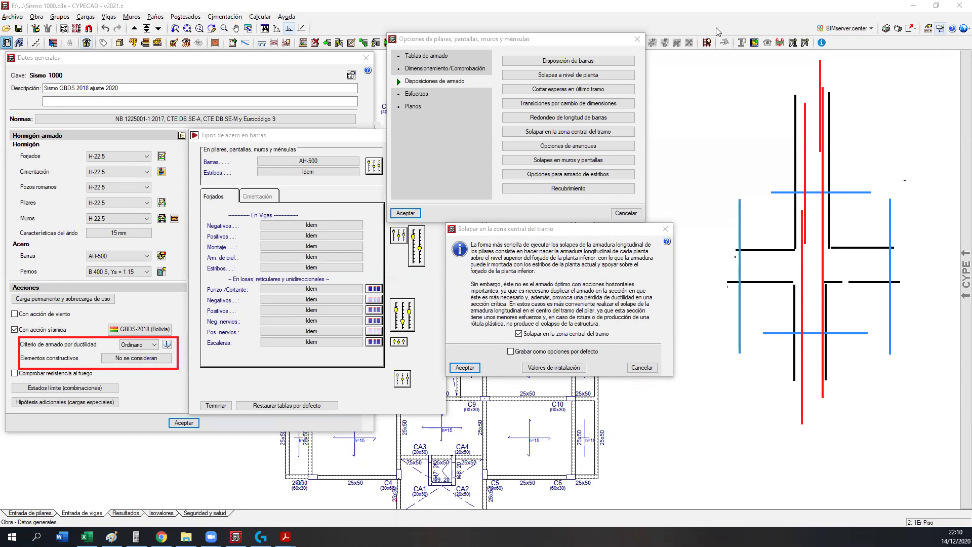
key(Escape)
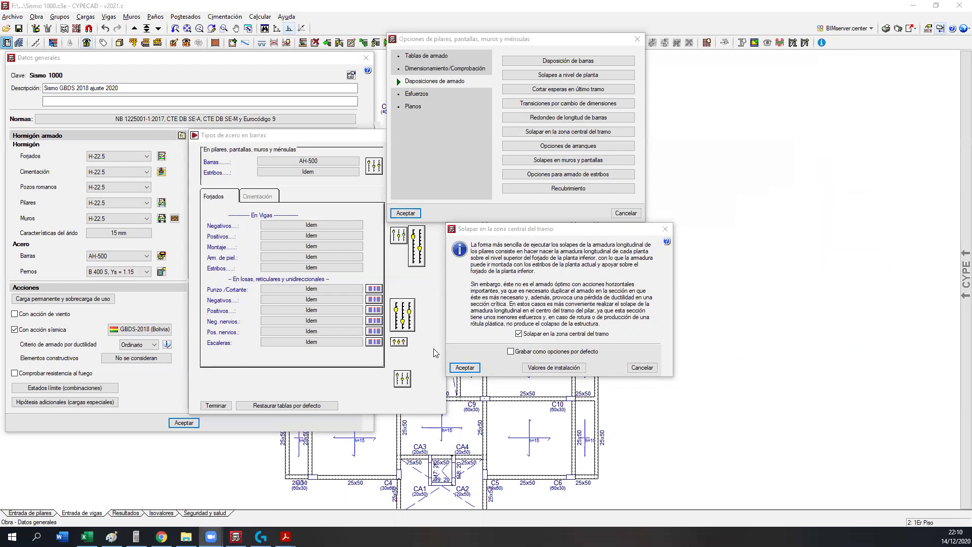
click(478, 368)
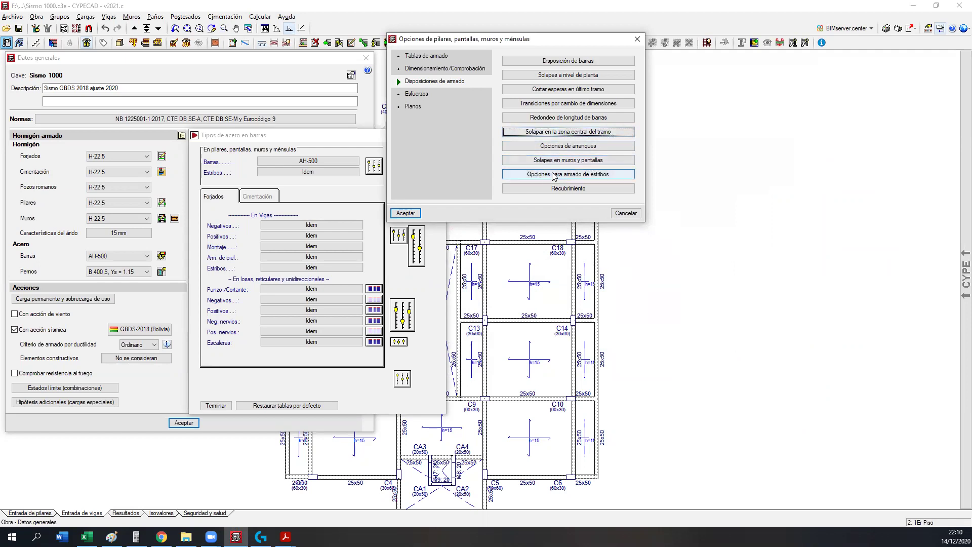
- Open the column stirrup options (Opciones para armado de estribos) and enable closer spacing at the column head and foot
click(569, 177)
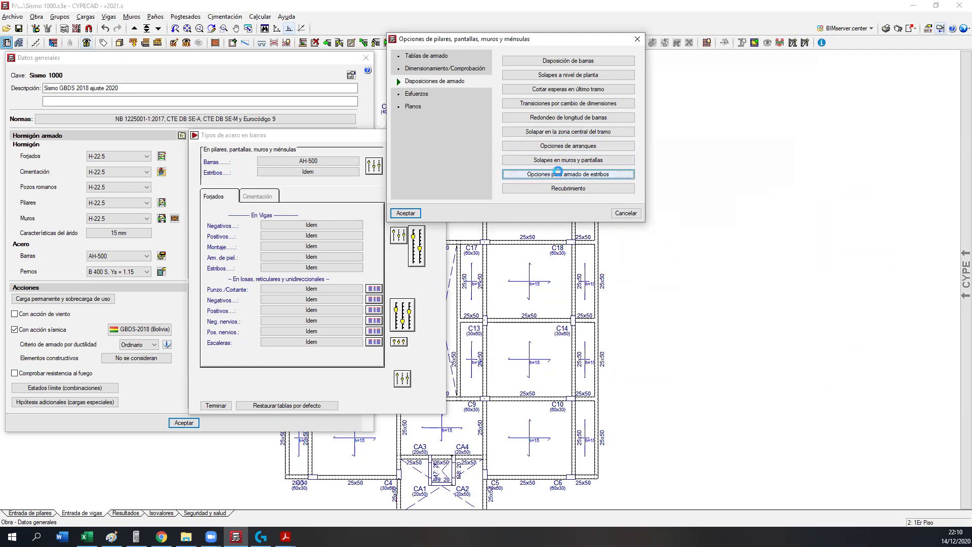
click(430, 7)
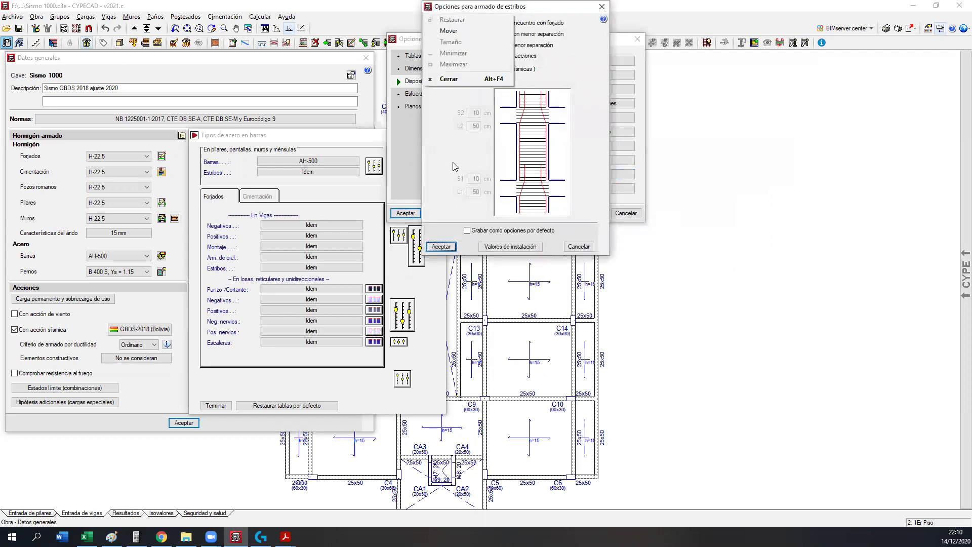
click(440, 7)
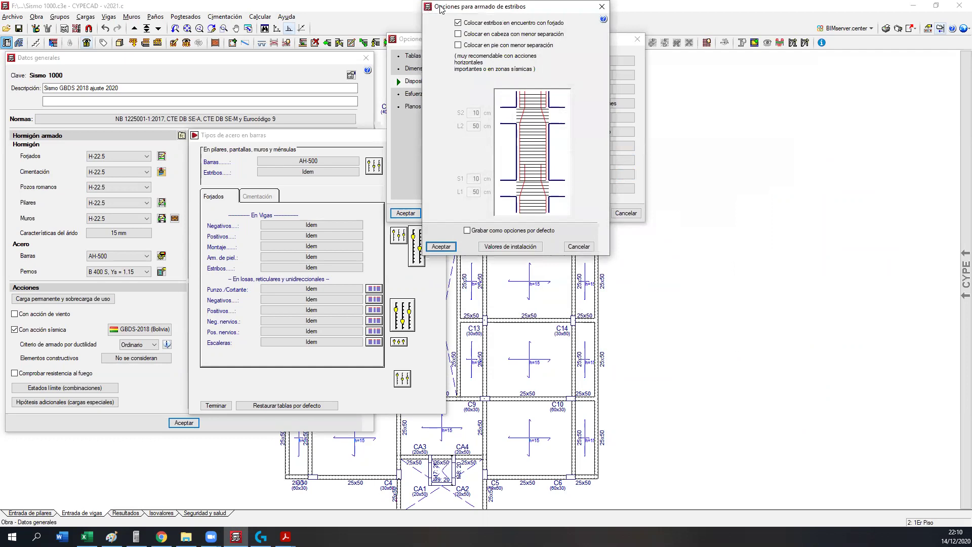
drag(440, 7, 664, 78)
click(690, 105)
click(690, 116)
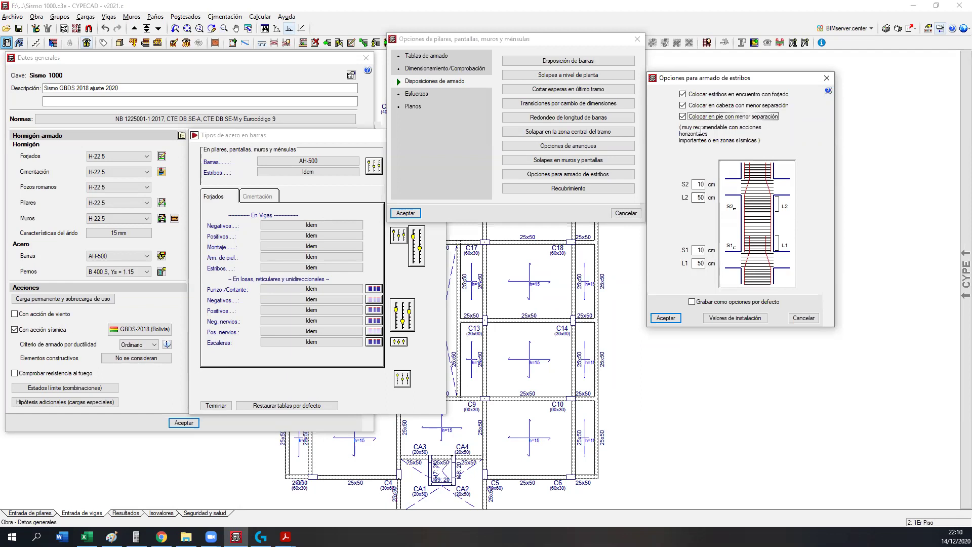
- Toggle the closer stirrup spacing at head and foot off, on and off again to compare the diagram
click(705, 106)
click(705, 116)
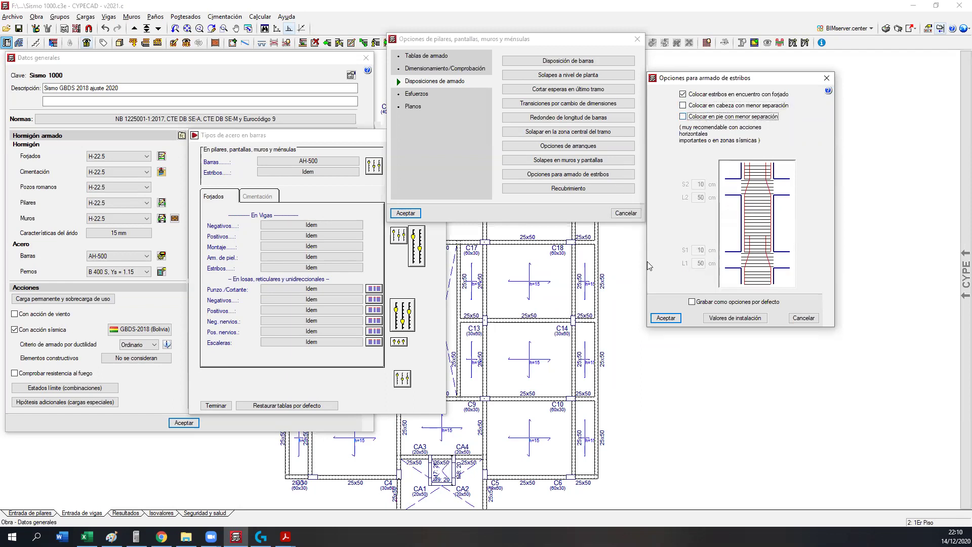
click(732, 106)
click(729, 116)
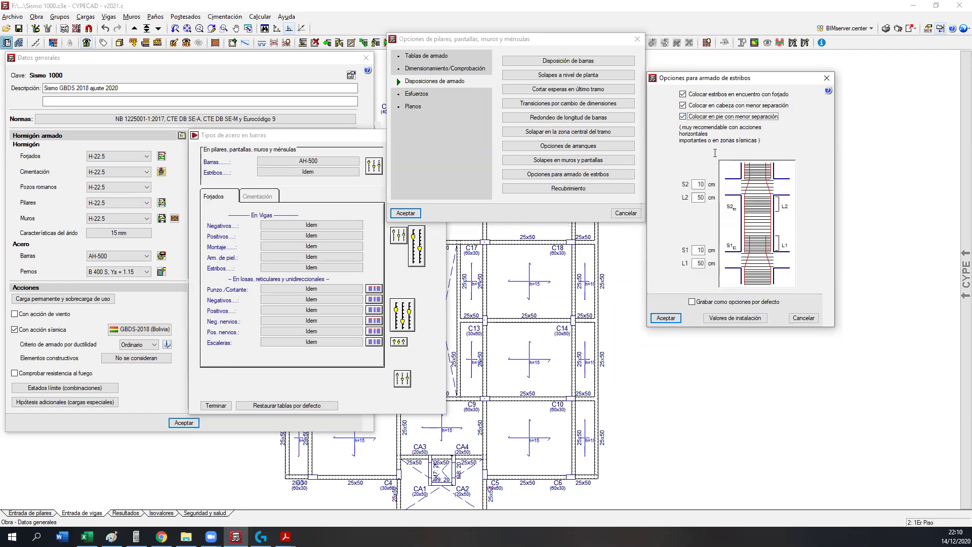
click(706, 105)
click(703, 116)
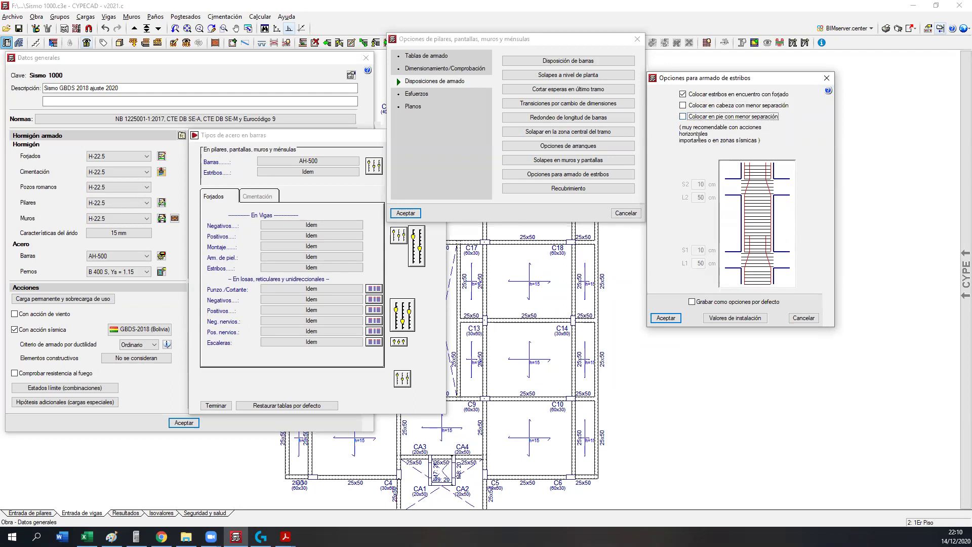
- Re-enable closer stirrup spacing at the foot and head, check the foot length field, disable both options and cancel the stirrup dialog
click(714, 117)
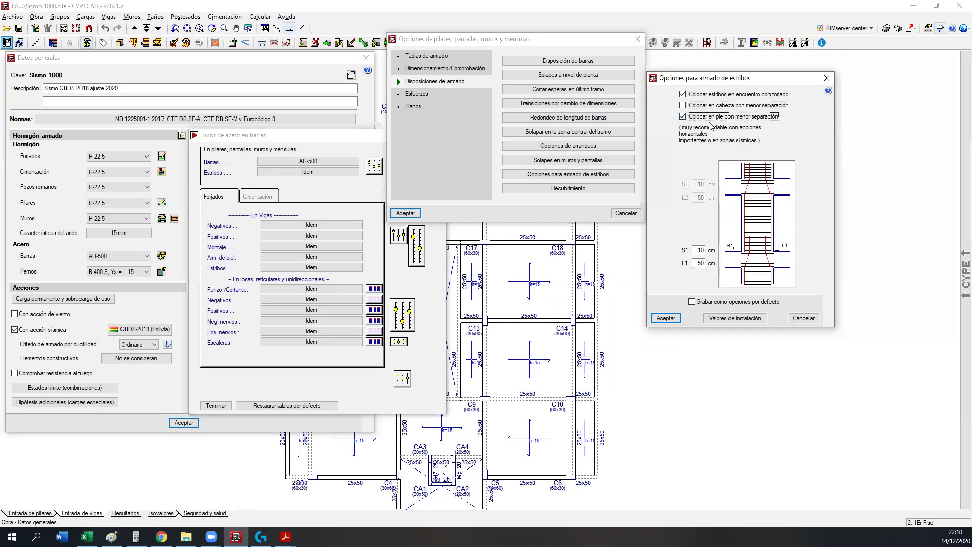
click(707, 105)
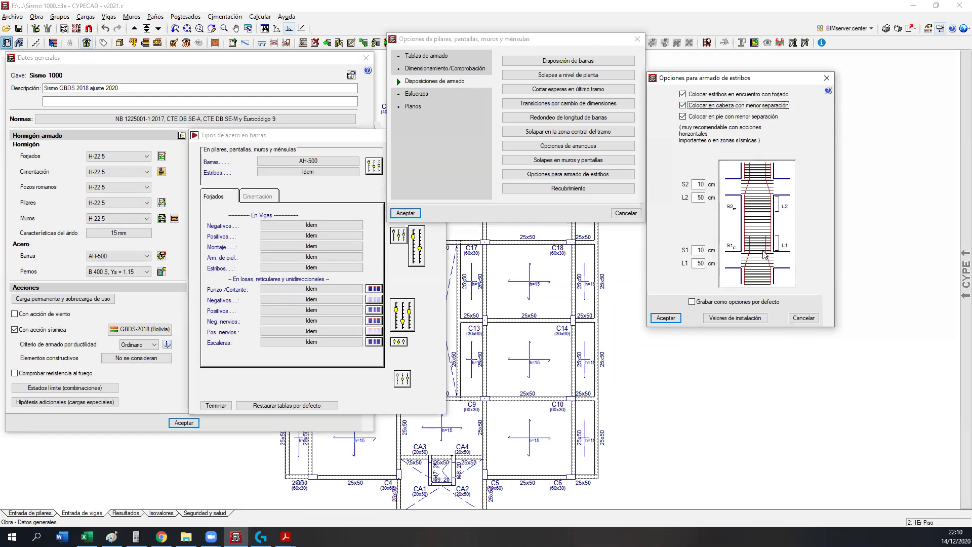
click(699, 262)
click(683, 117)
click(684, 105)
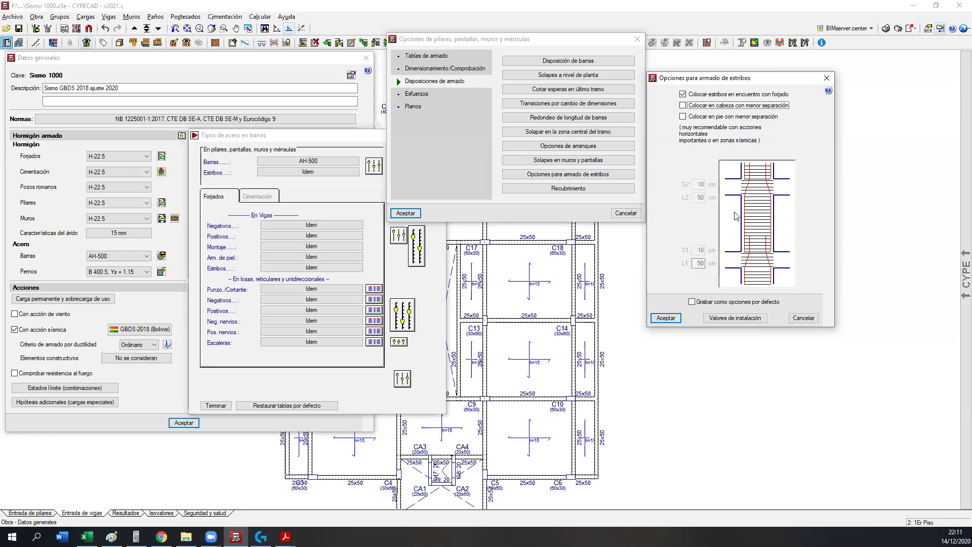
click(801, 319)
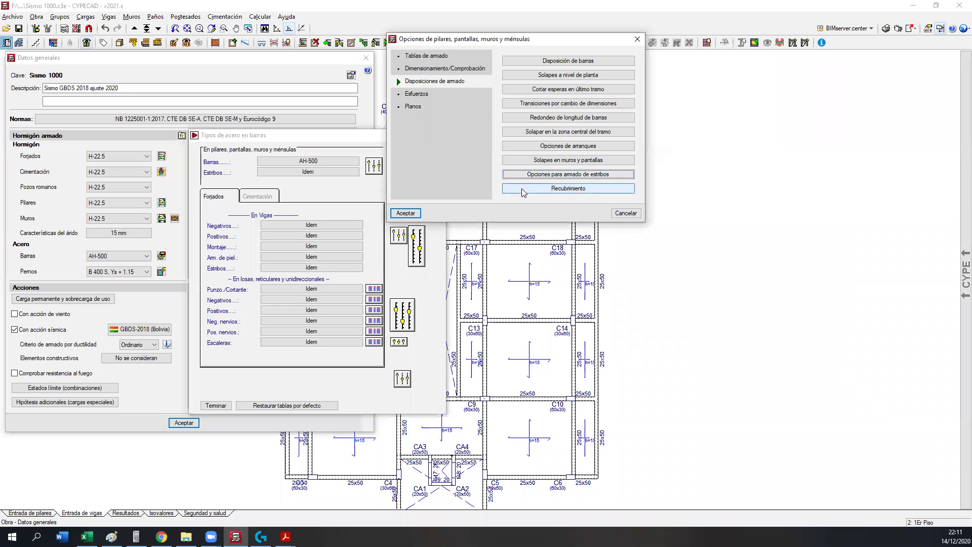
- View the column cover setting (Recubrimiento), cancel it and accept the column, shear wall, wall and corbel options
click(521, 188)
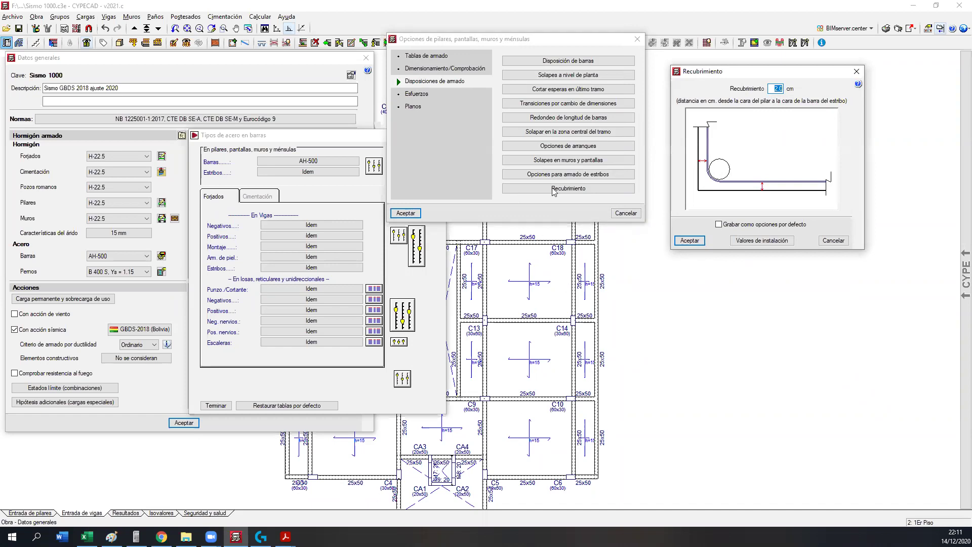
click(833, 241)
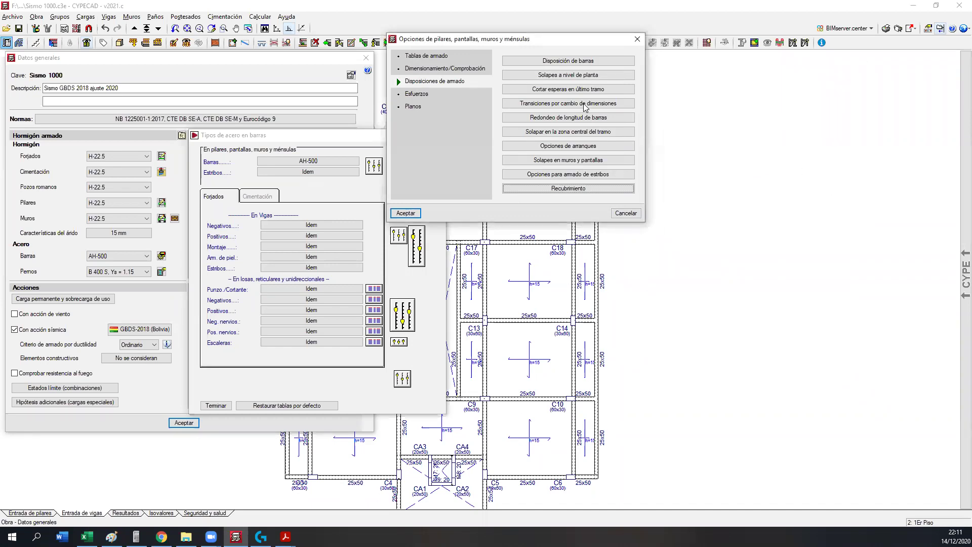
click(406, 213)
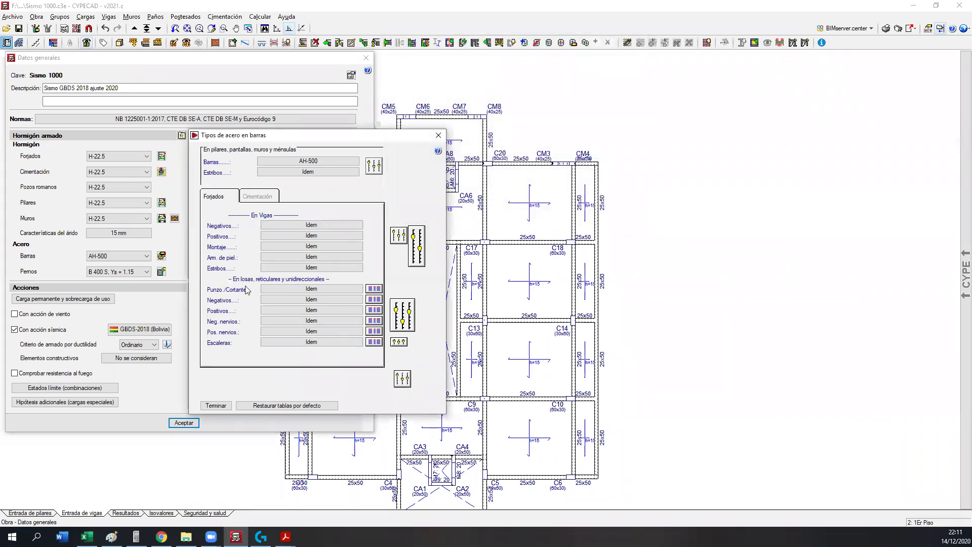
- Review the option list for slabs, waffle slabs and one-way floors, exit it and finish the bar steel types dialog
click(403, 315)
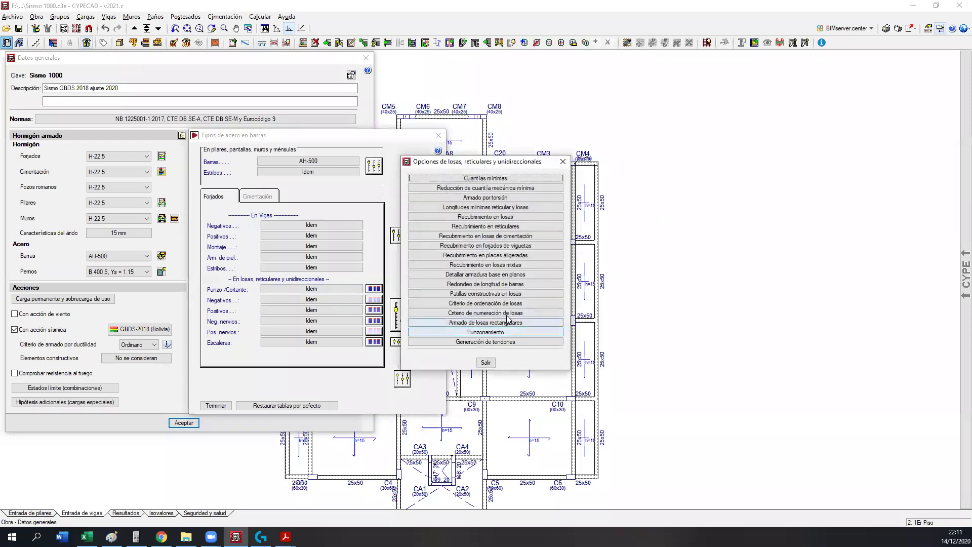
drag(472, 163, 518, 162)
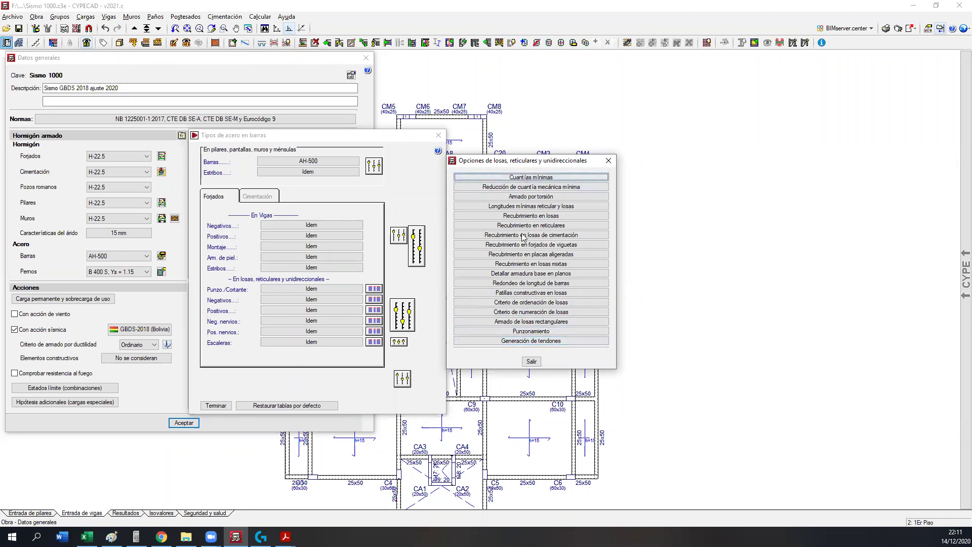
click(530, 362)
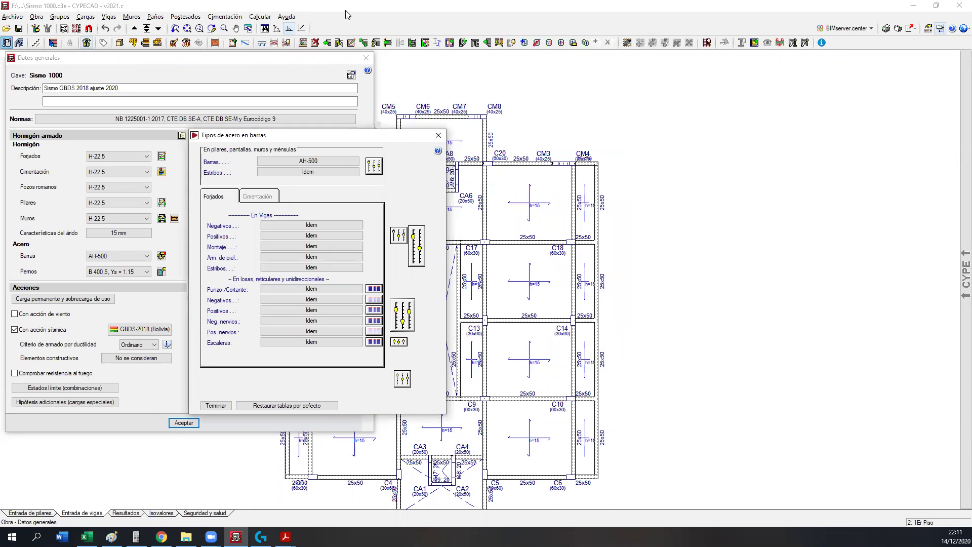
drag(263, 136, 264, 142)
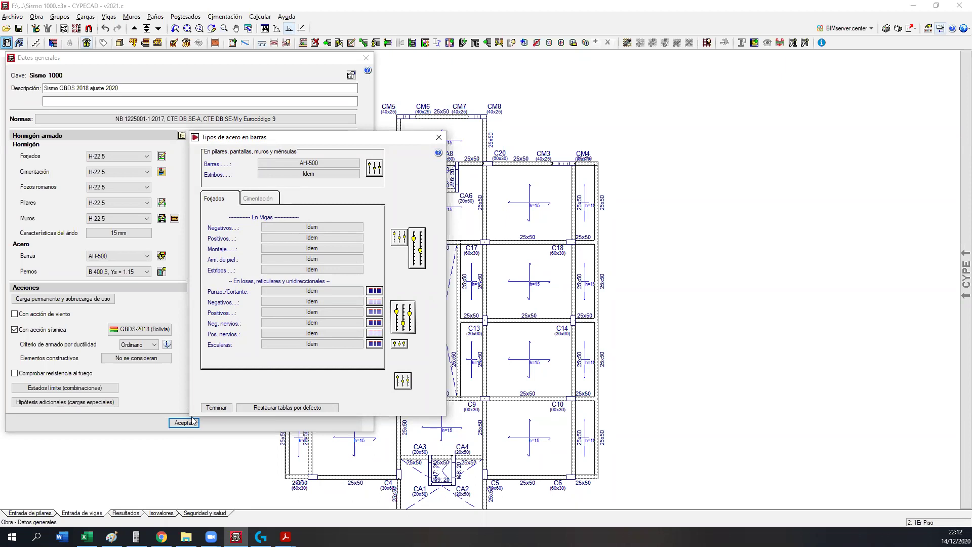
click(215, 408)
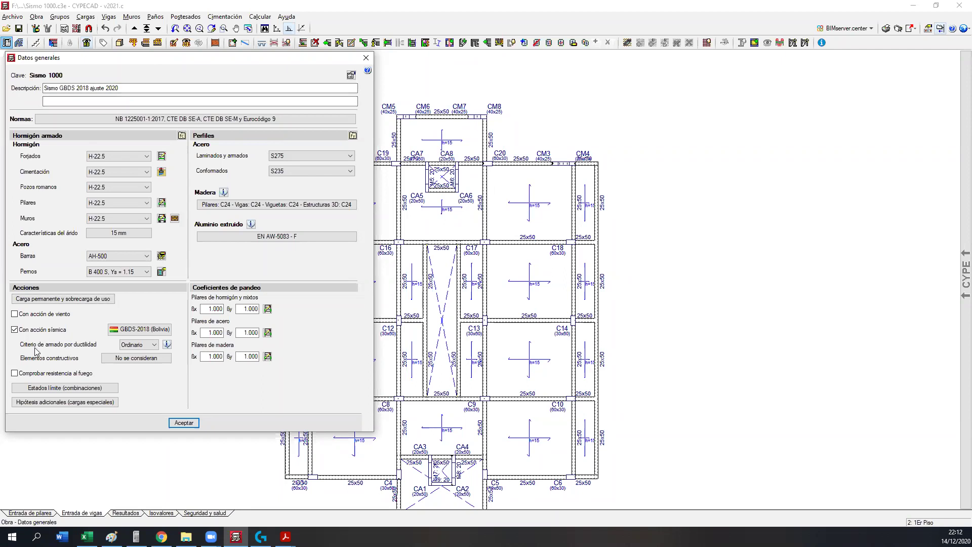
- Set the ductility reinforcement criterion (Criterio de armado por ductilidad) to Intermedio
click(140, 345)
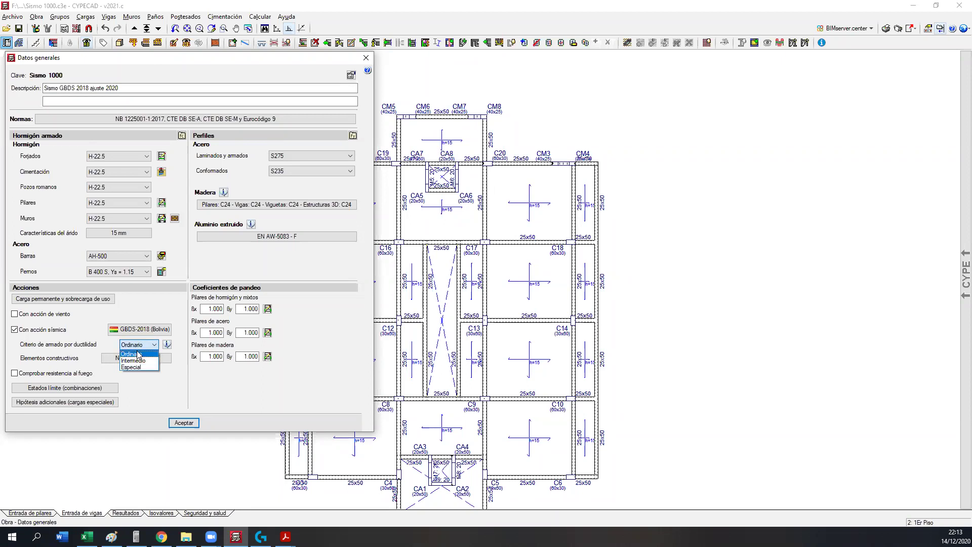
click(138, 354)
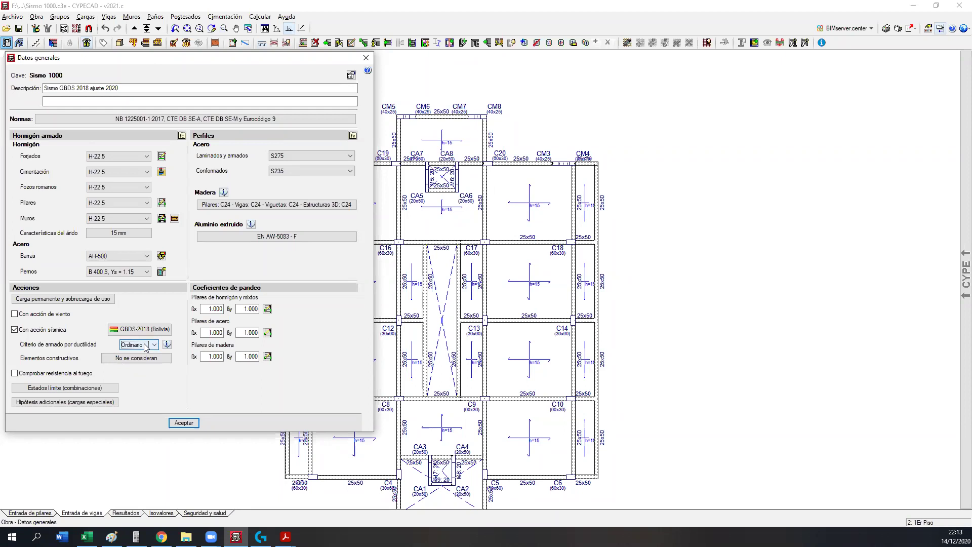
click(145, 347)
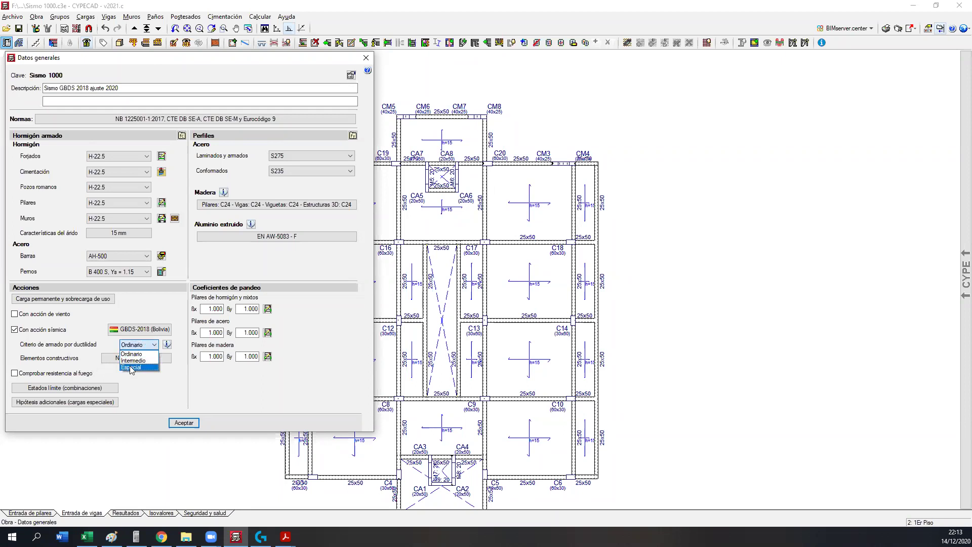
click(149, 356)
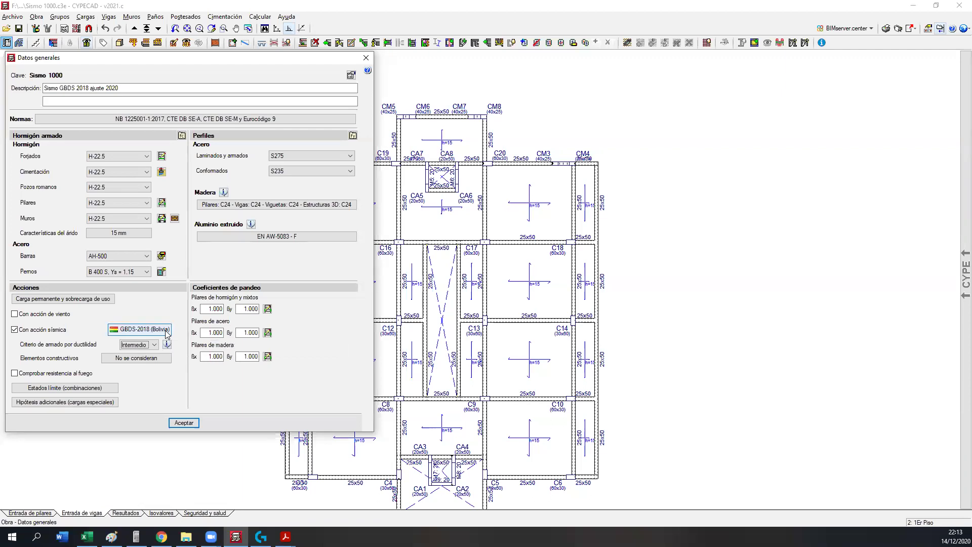
click(137, 345)
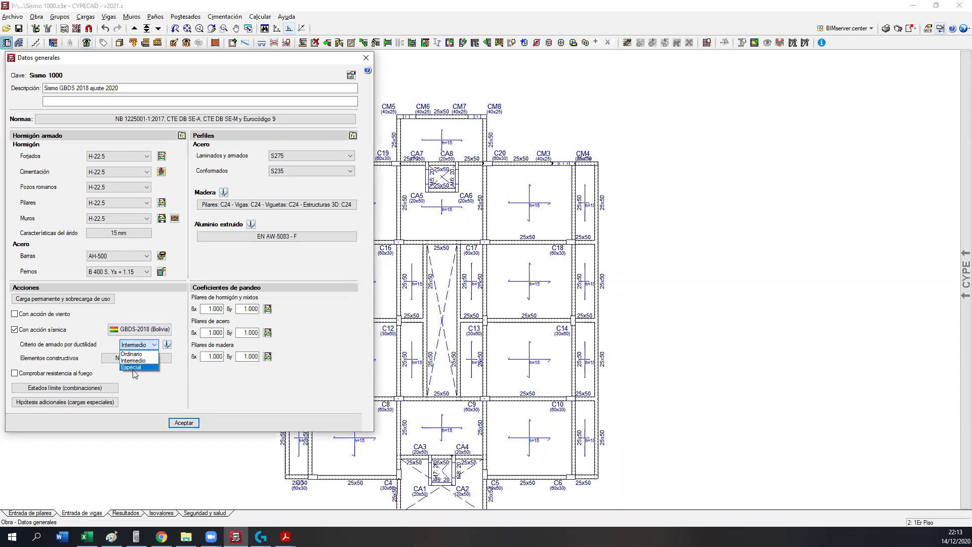
click(131, 384)
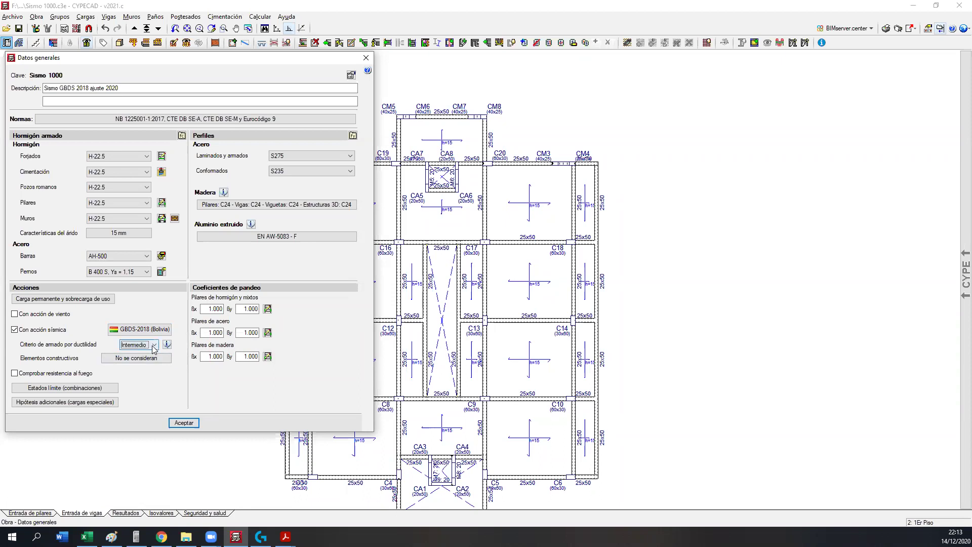
- Open the help on ductility reinforcement criteria and read the beam requirements for the Especial seismic design category
click(169, 344)
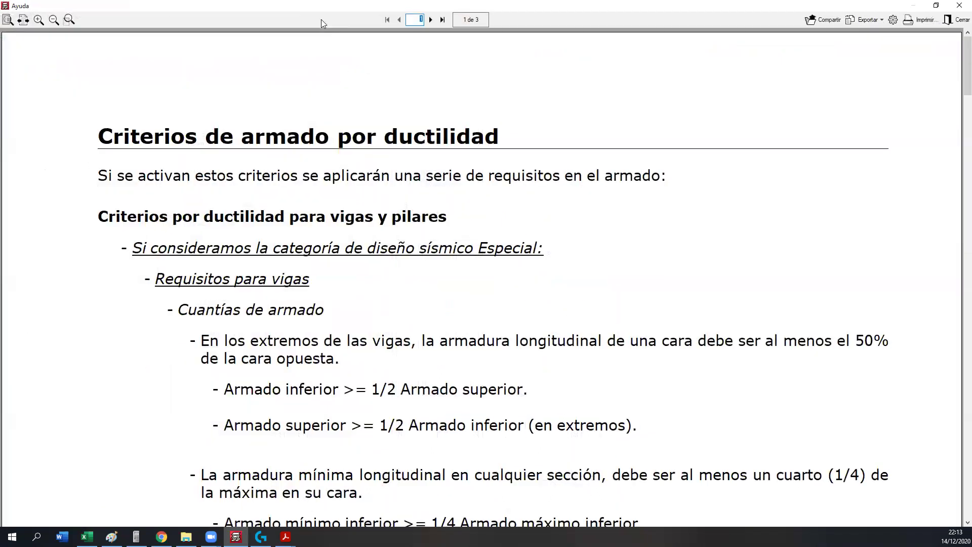
scroll(362, 282, down, 1)
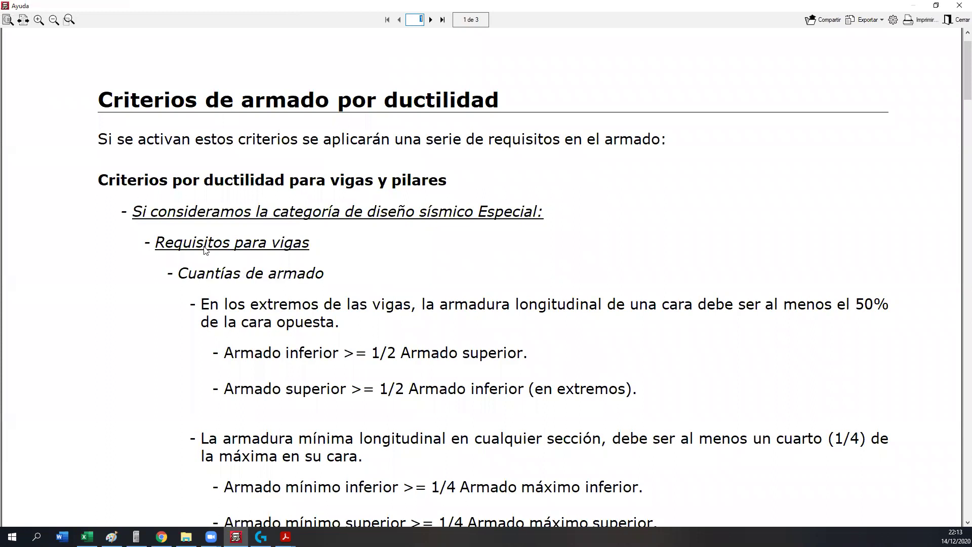
scroll(250, 299, down, 1)
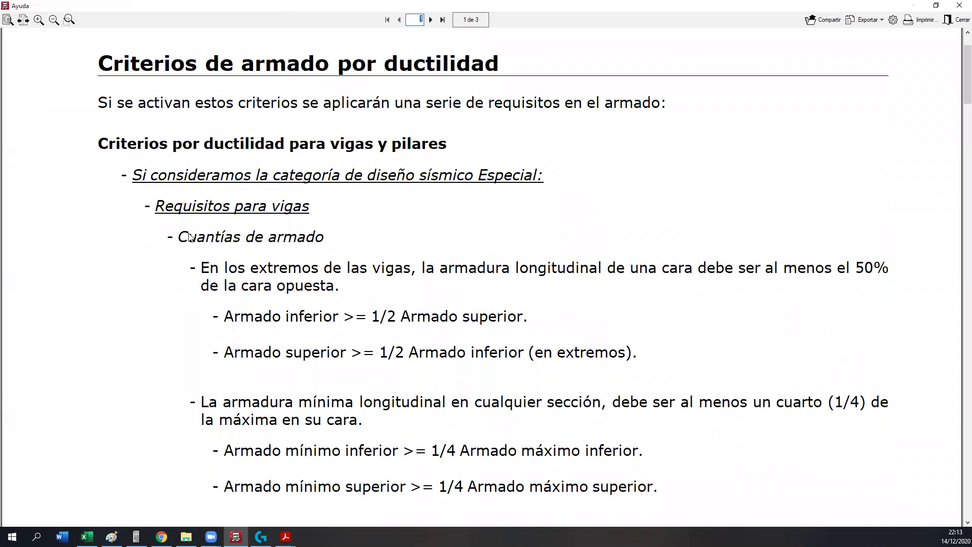
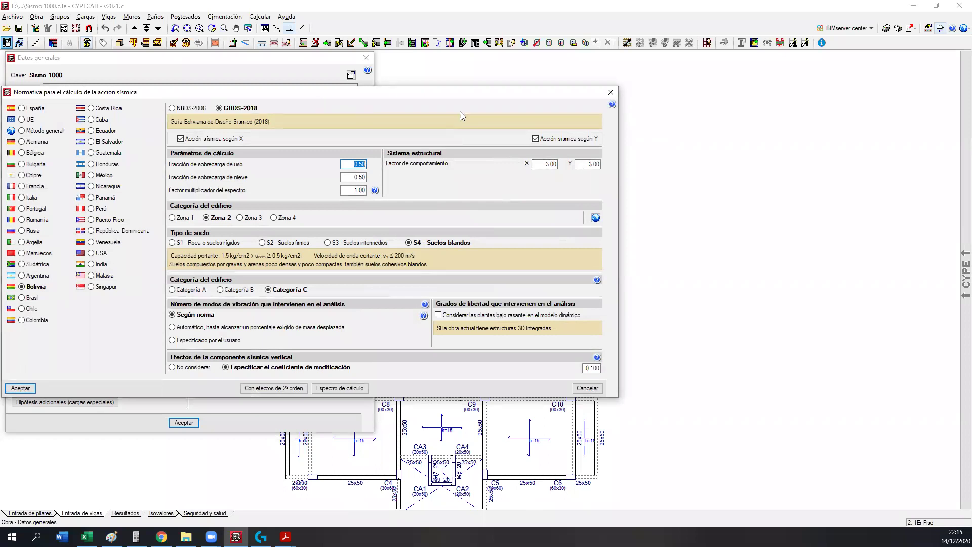
- Examine the X and Y behaviour factor fields (Factor de comportamiento) in the GBDS-2018 seismic action settings
click(540, 165)
click(582, 165)
drag(368, 92, 698, 59)
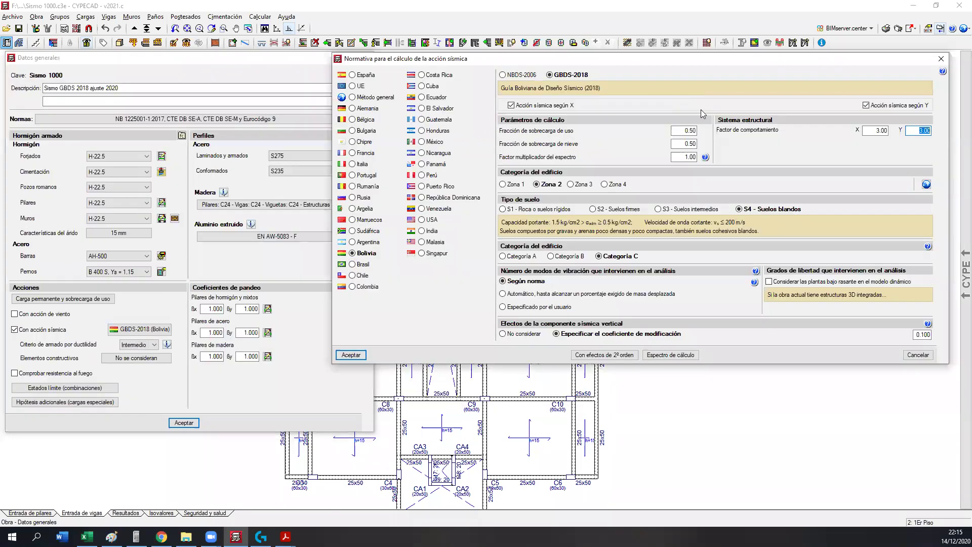
click(884, 130)
click(918, 130)
click(921, 131)
key(shift+Tab)
double_click(925, 131)
key(shift+Tab)
key(Tab)
- Compare the USA seismic codes ASCE 7-16, ASCE 7-10, ASCE 7-05, 2009 IBC and 1997 UBC, and return to Bolivia's GBDS-2018
click(421, 221)
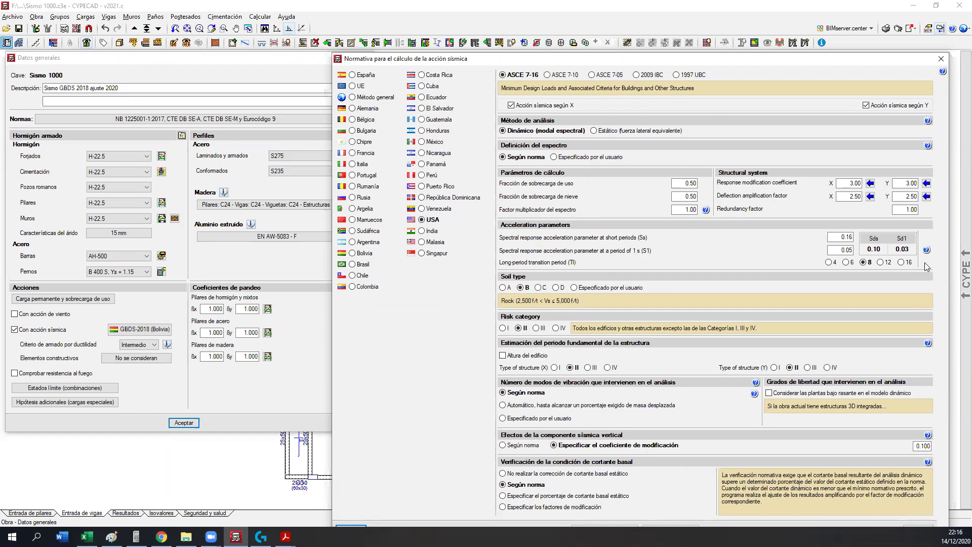
click(568, 76)
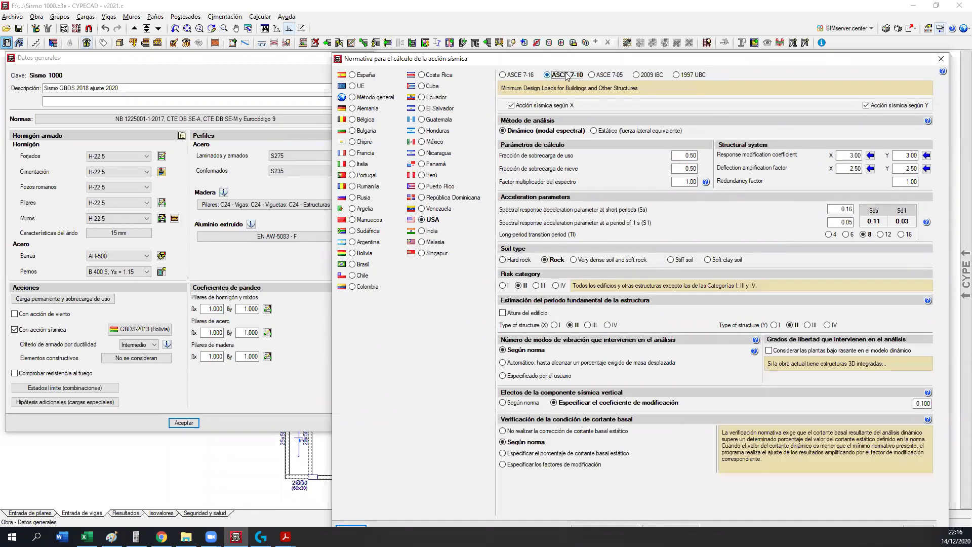
click(604, 78)
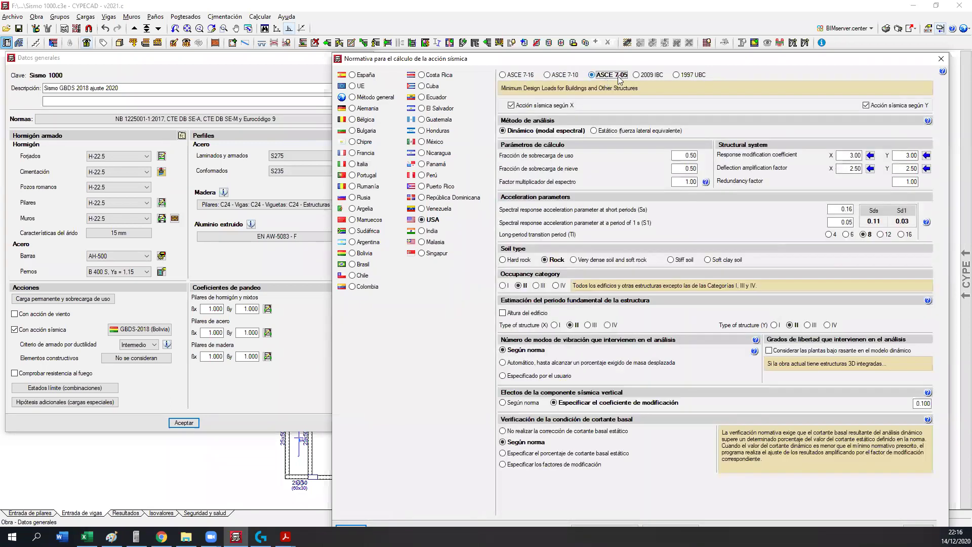
click(649, 75)
click(689, 75)
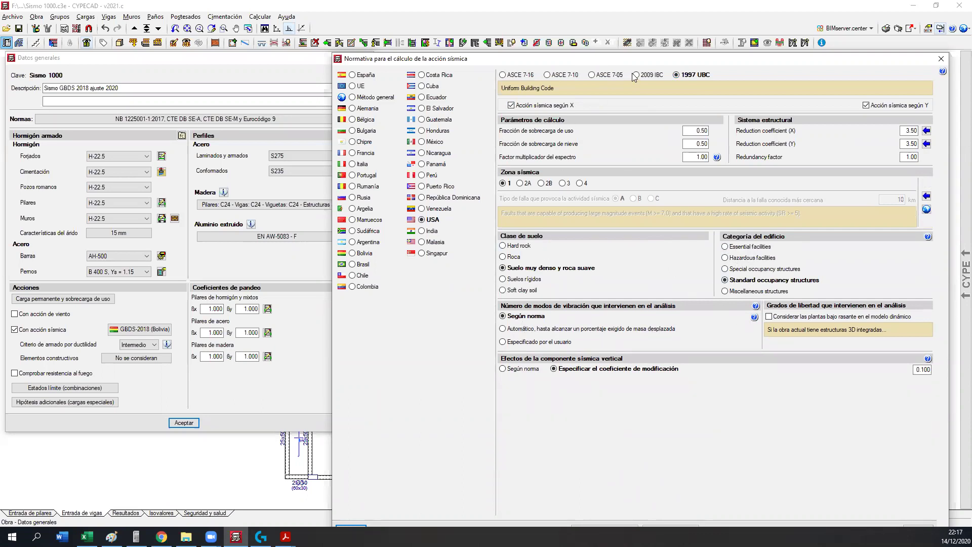
click(608, 76)
click(521, 75)
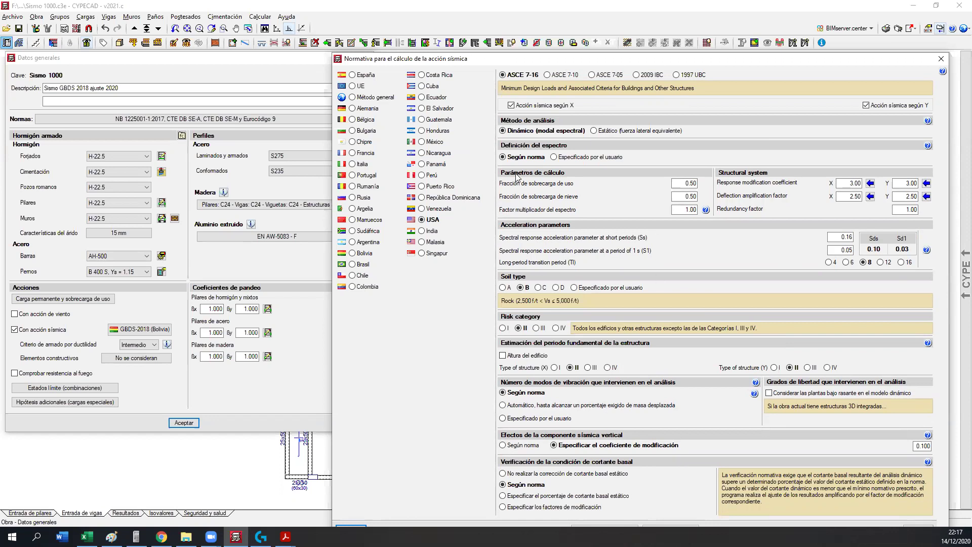
click(356, 255)
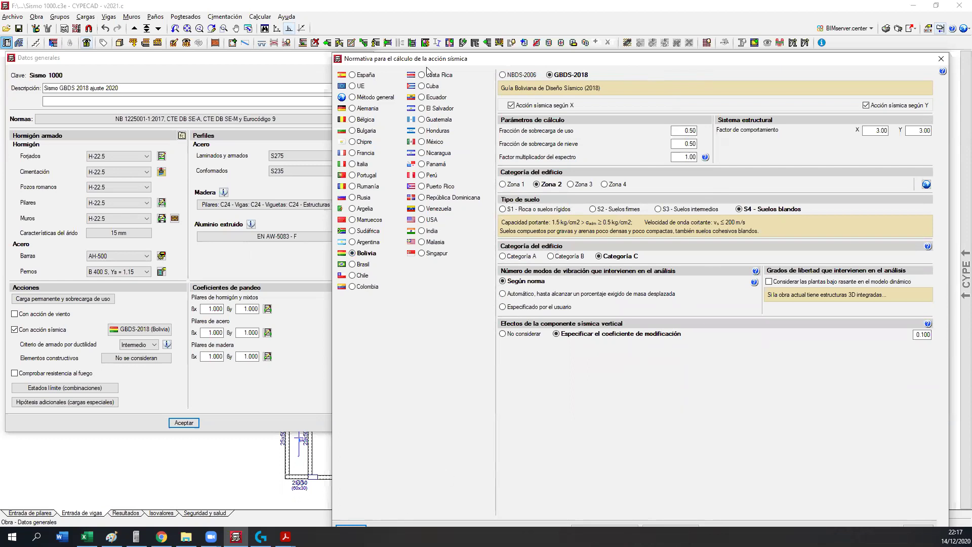
- Check and accept the second-order effects settings, and accept the seismic action settings and the general data
drag(424, 60, 396, 7)
click(579, 478)
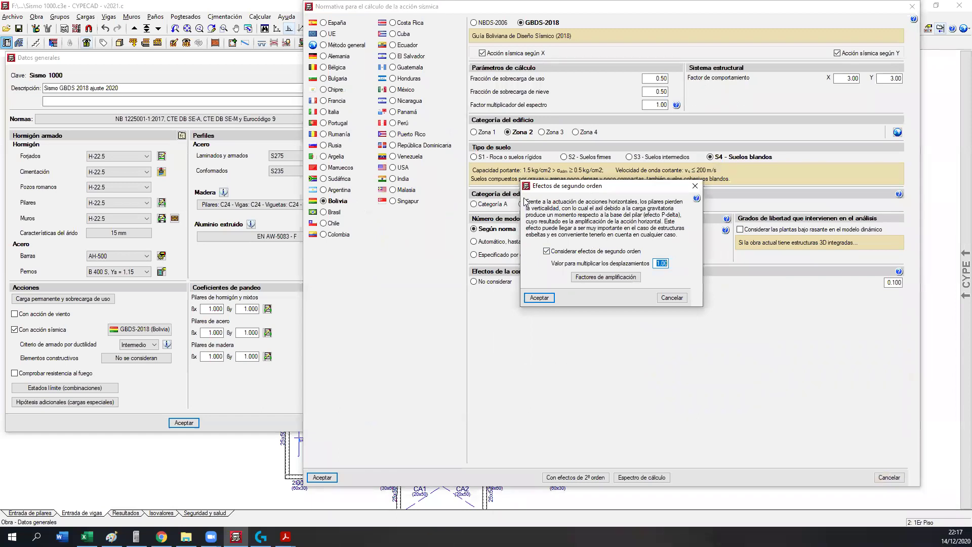
click(539, 297)
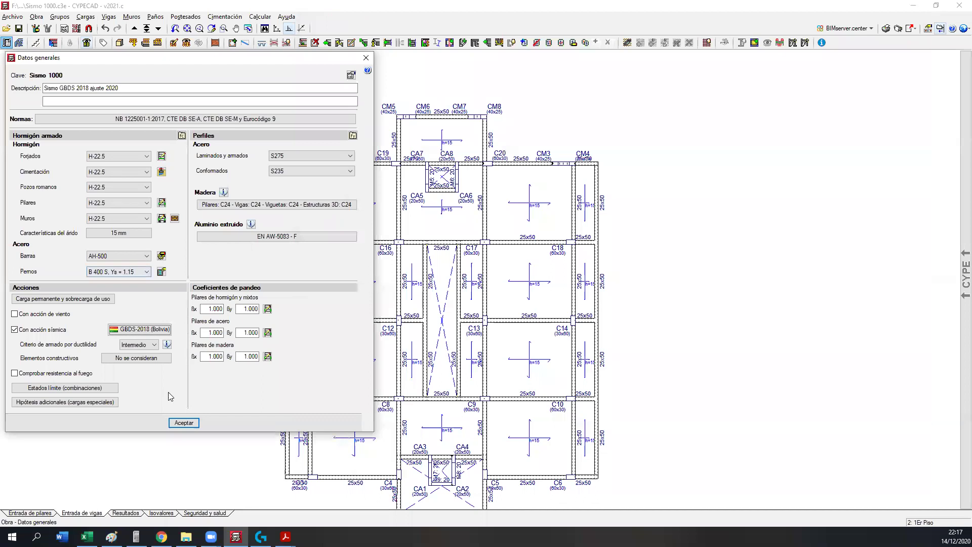
click(184, 423)
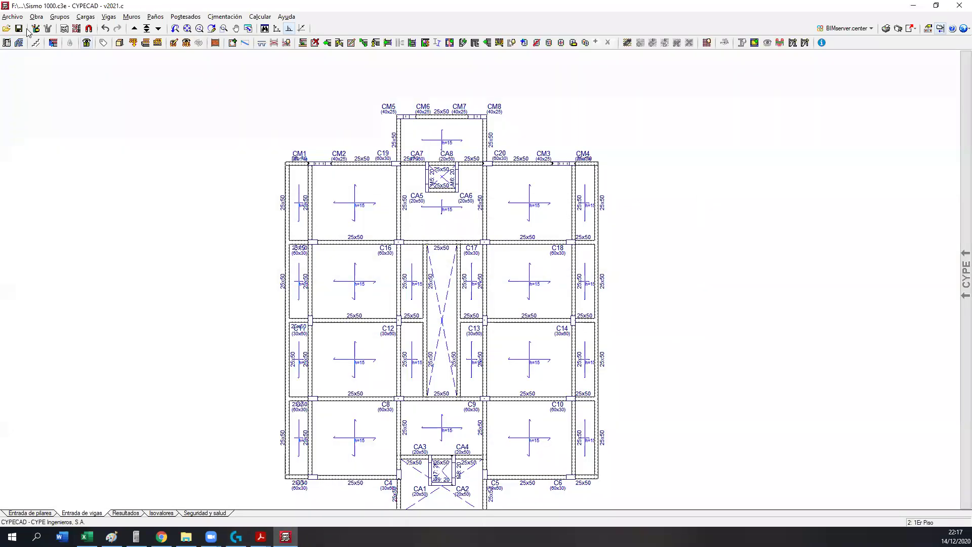
- Save the project, calculate the structure without obtaining the reinforcement, and close the calculation error report
click(19, 30)
scroll(296, 160, down, 1)
scroll(623, 221, down, 1)
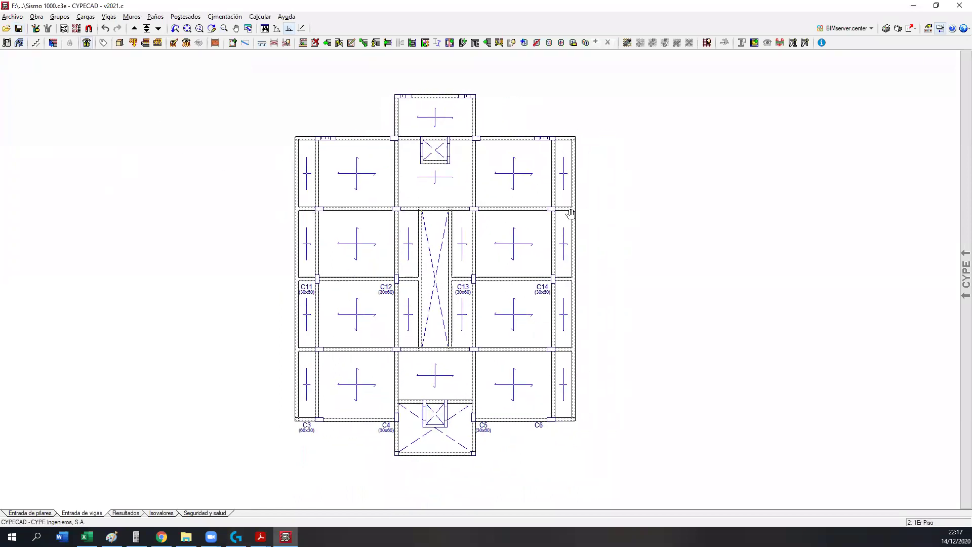
click(260, 16)
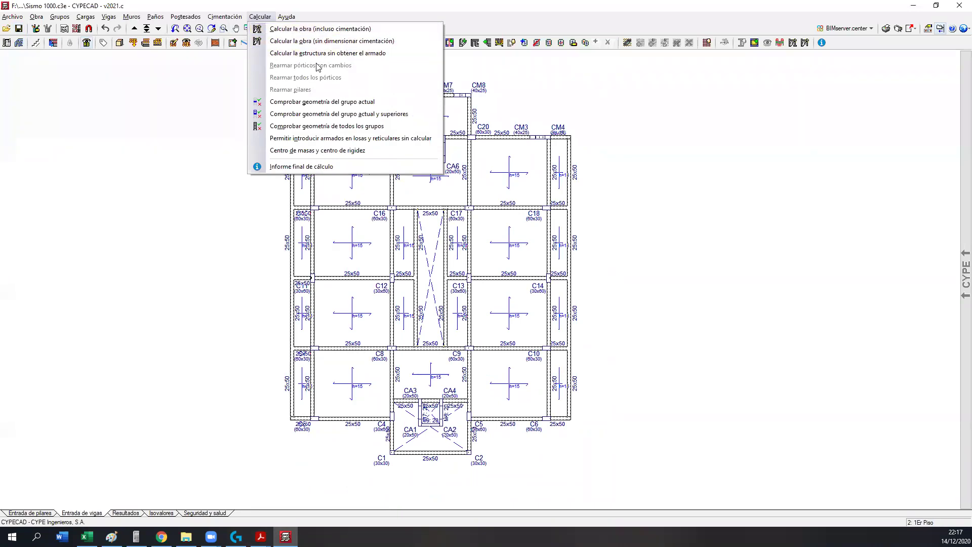
click(284, 53)
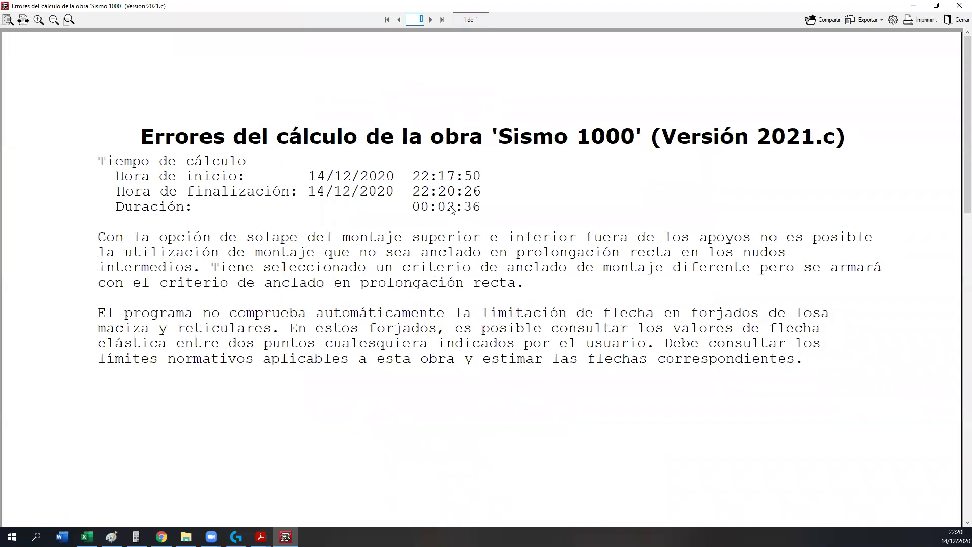
click(956, 20)
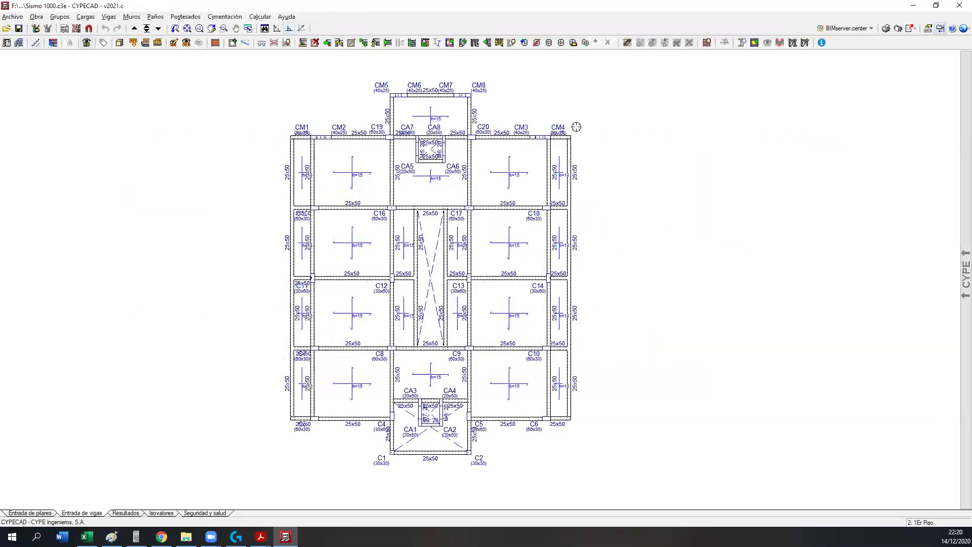
- Switch from beam entry to the calculation results of the floor plan
middle_drag(327, 388, 284, 397)
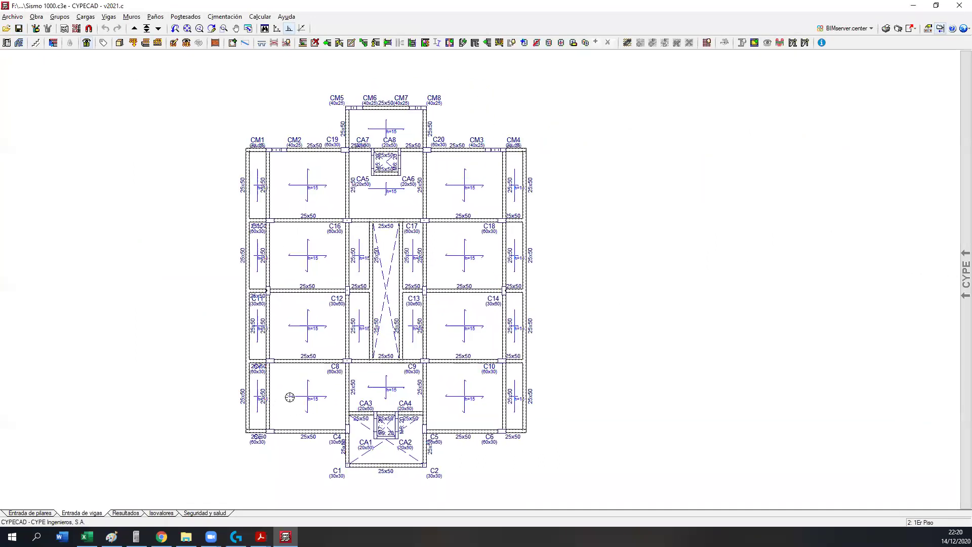
click(125, 513)
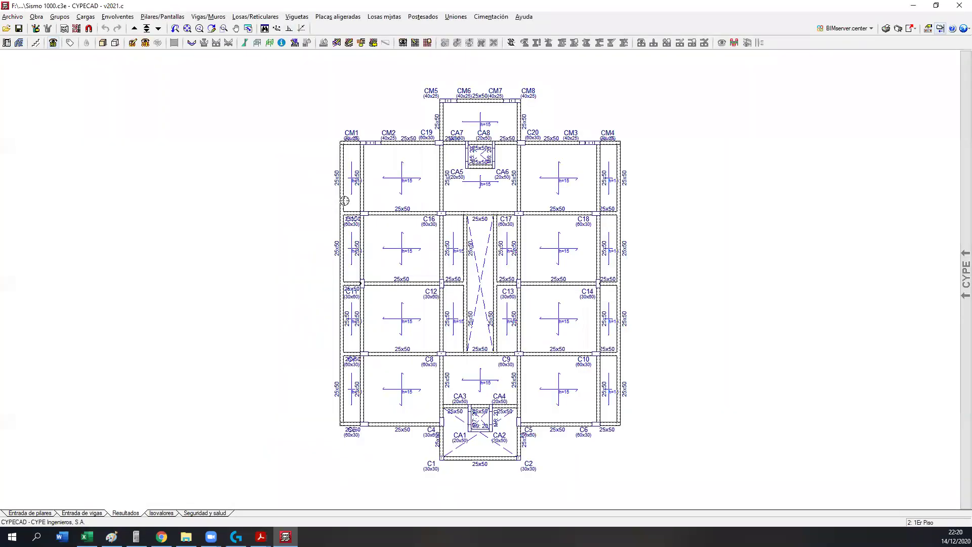
middle_drag(499, 178, 439, 171)
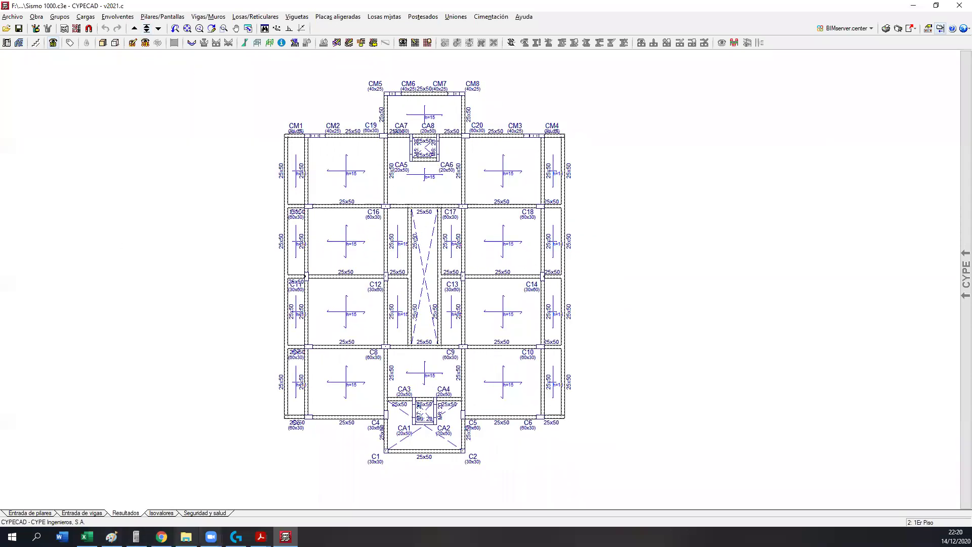
- Switch to the GBDS V3 guide in Adobe Acrobat Reader, fit whole pages and go back to chapter 8 on the seismic behaviour factor
click(261, 537)
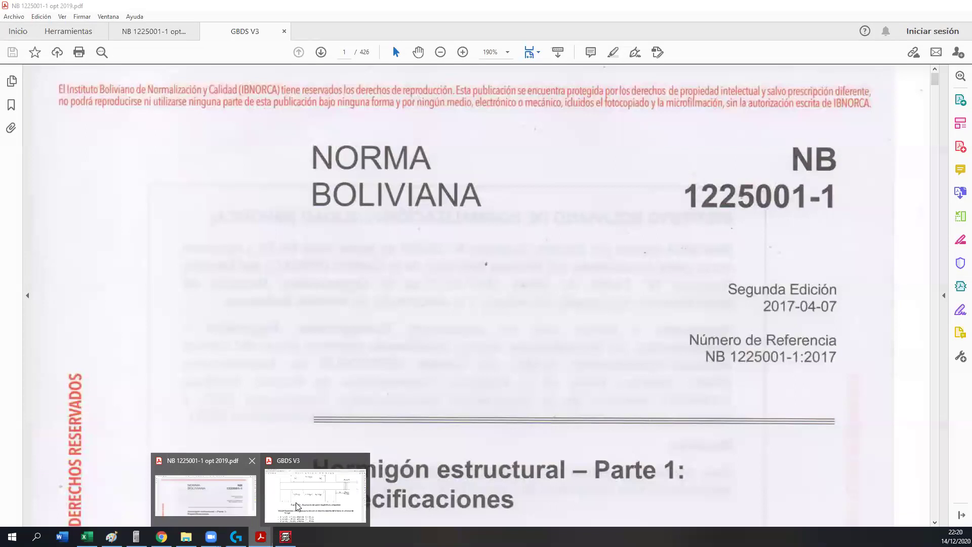
click(309, 487)
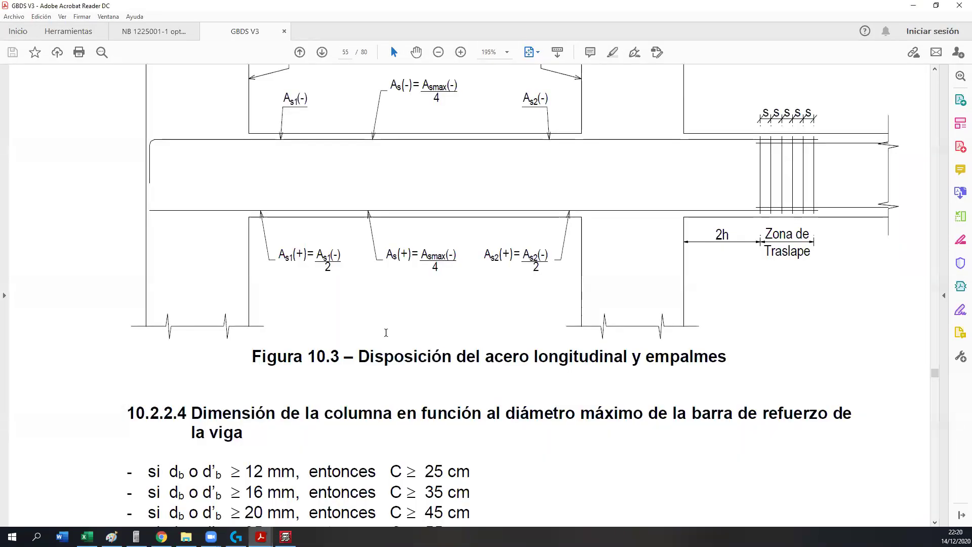
click(538, 52)
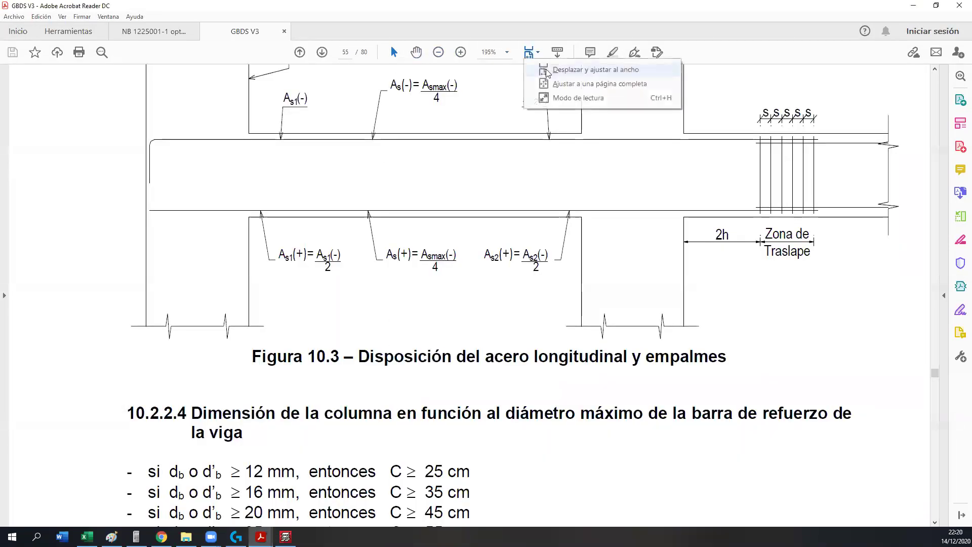
click(553, 84)
scroll(476, 304, up, 7)
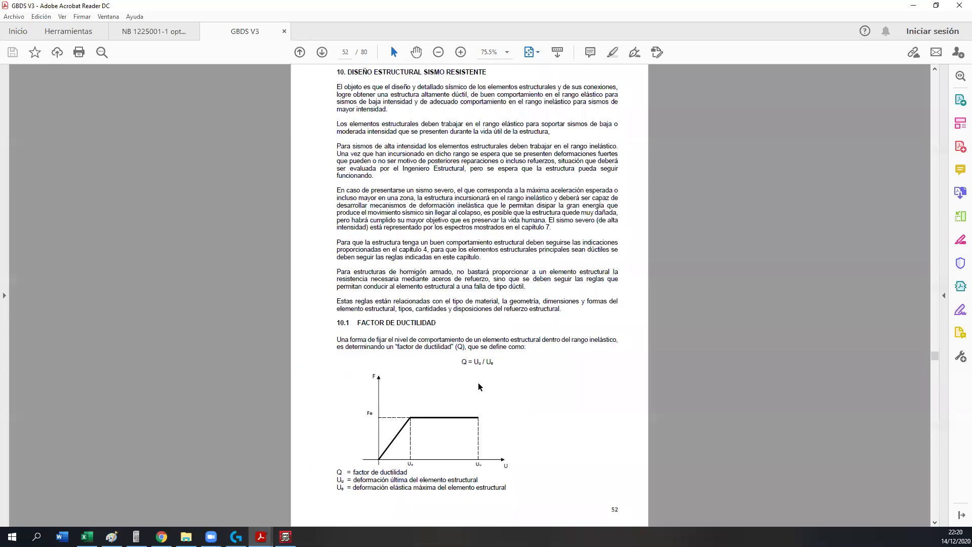
scroll(474, 382, up, 4)
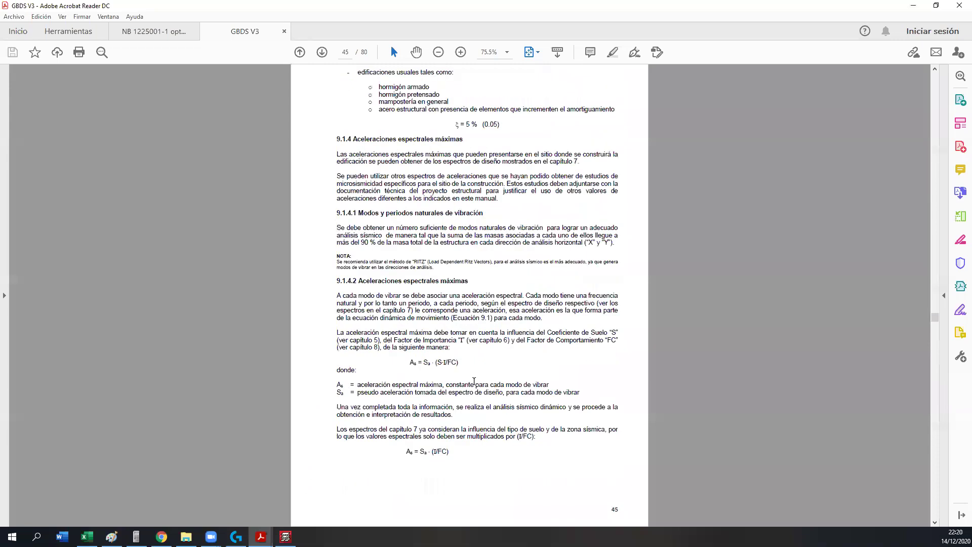
scroll(475, 380, up, 3)
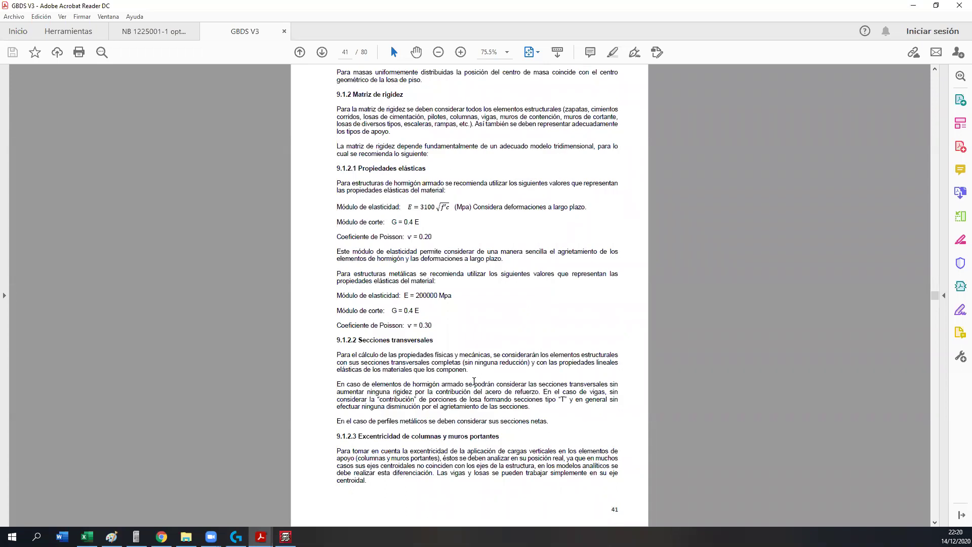
scroll(474, 381, up, 2)
scroll(474, 386, up, 3)
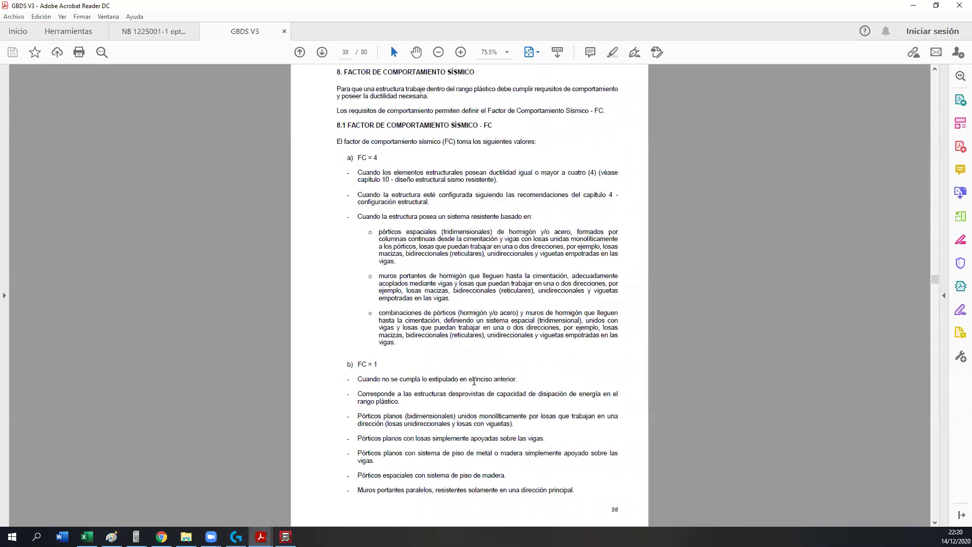
- Read section 9.1 of the guide on seismic analysis, covering the mass, stiffness and damping matrices and the maximum spectral accelerations
scroll(471, 390, down, 1)
scroll(471, 390, down, 3)
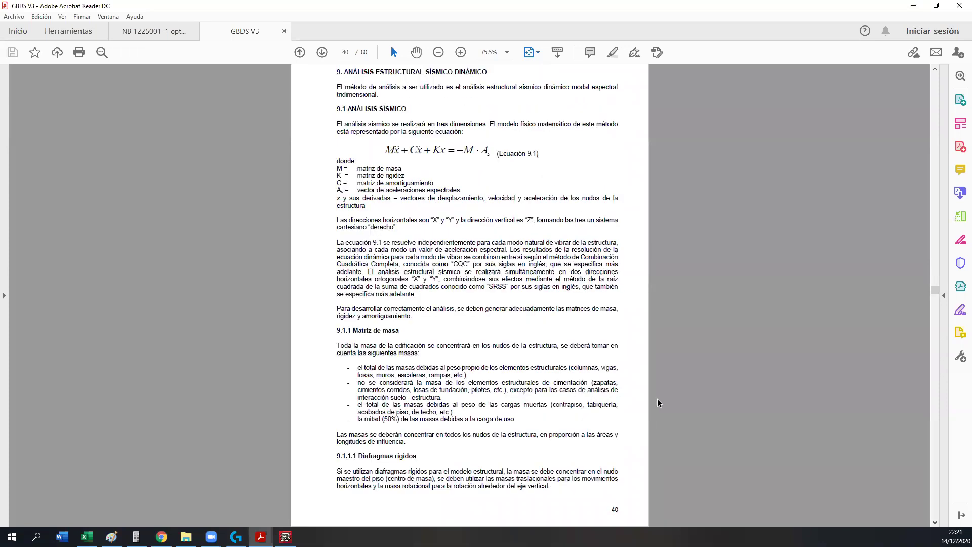
scroll(659, 402, down, 1)
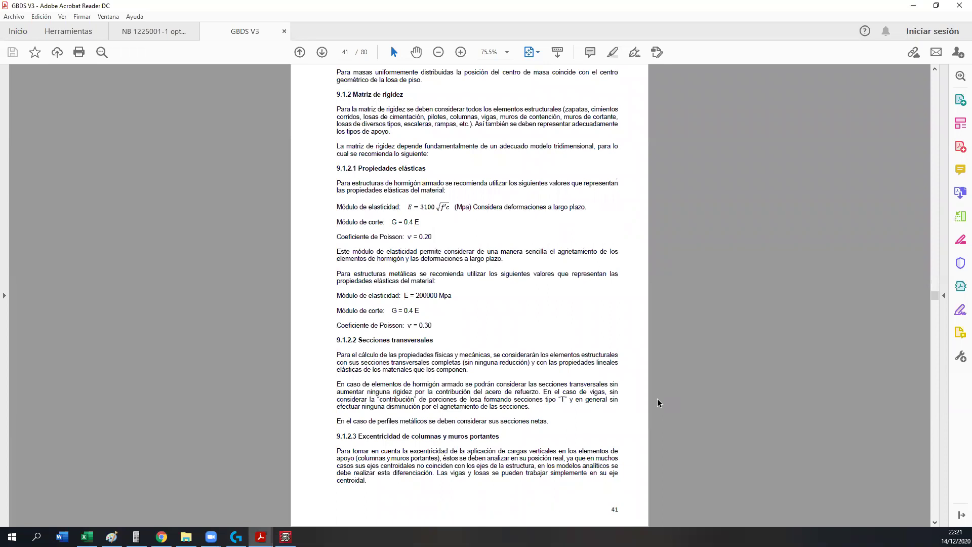
scroll(658, 402, down, 1)
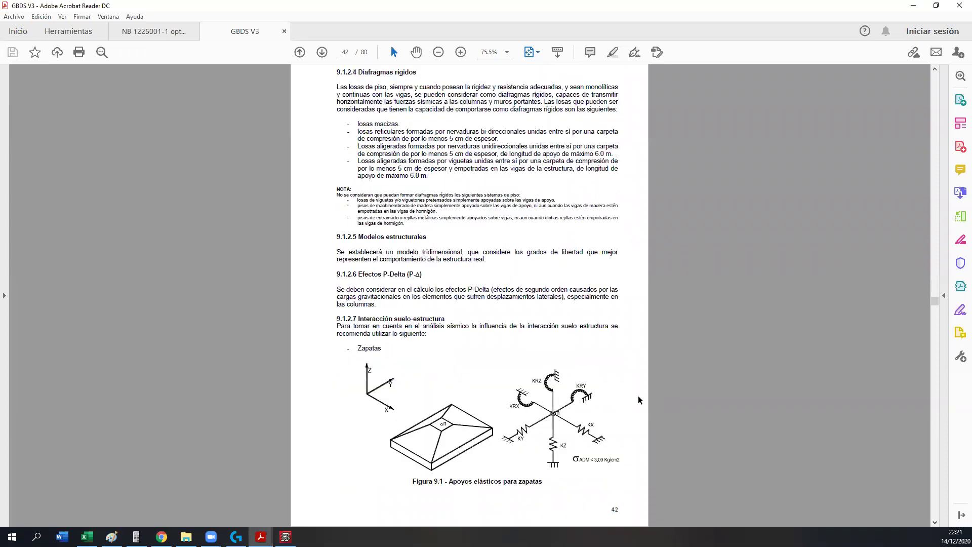
scroll(642, 348, down, 1)
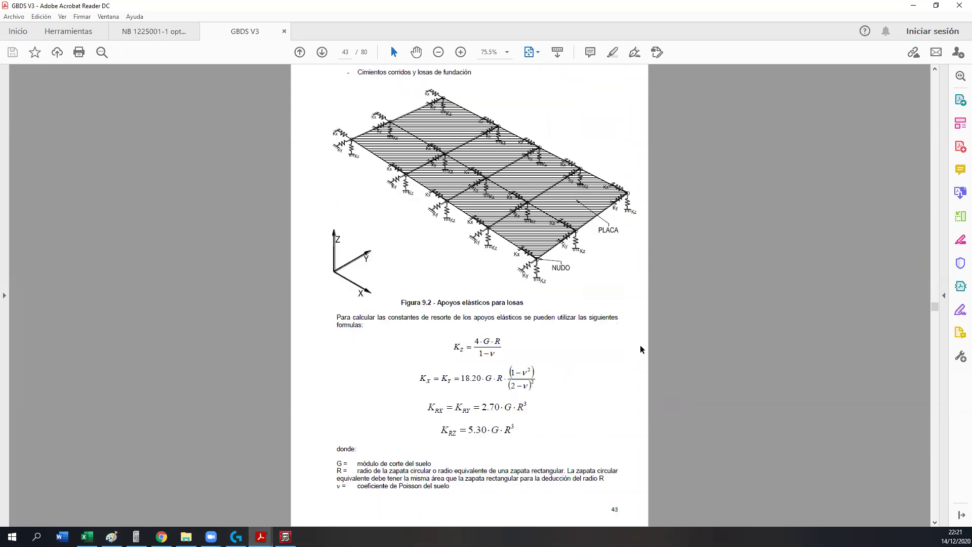
scroll(588, 360, down, 1)
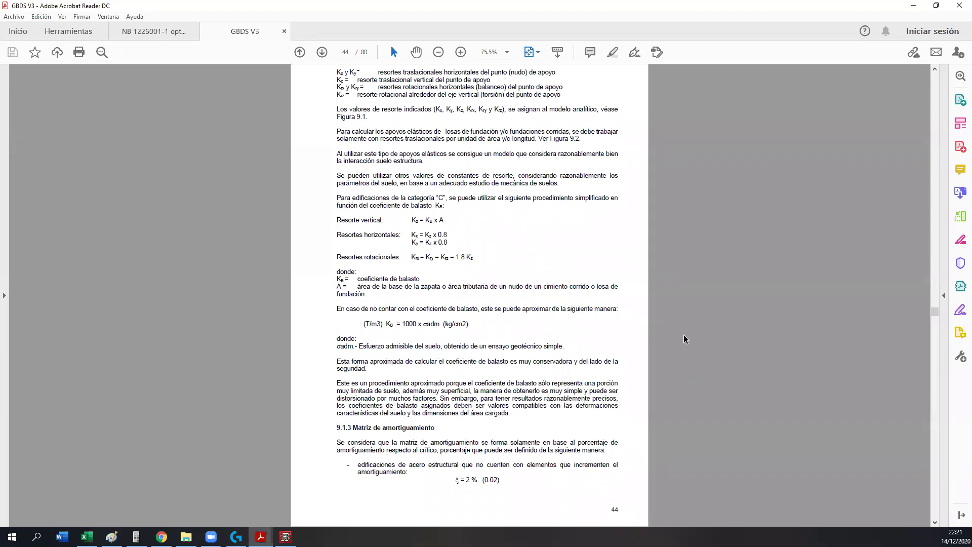
scroll(684, 339, down, 1)
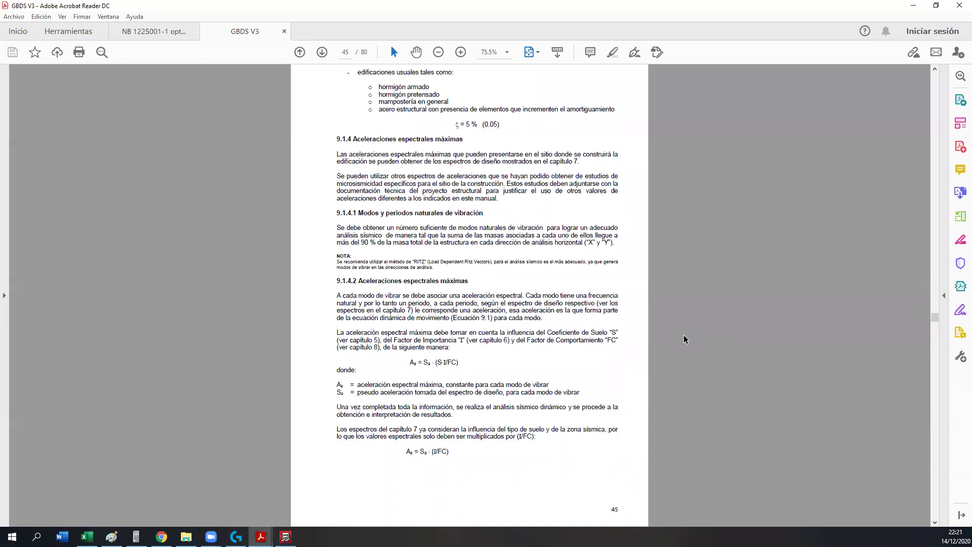
- Read sections 9.2 to 9.4 on modal combination, directional effects, accidental torsion and result combinations, marking the vertical deformation limits
scroll(684, 339, down, 1)
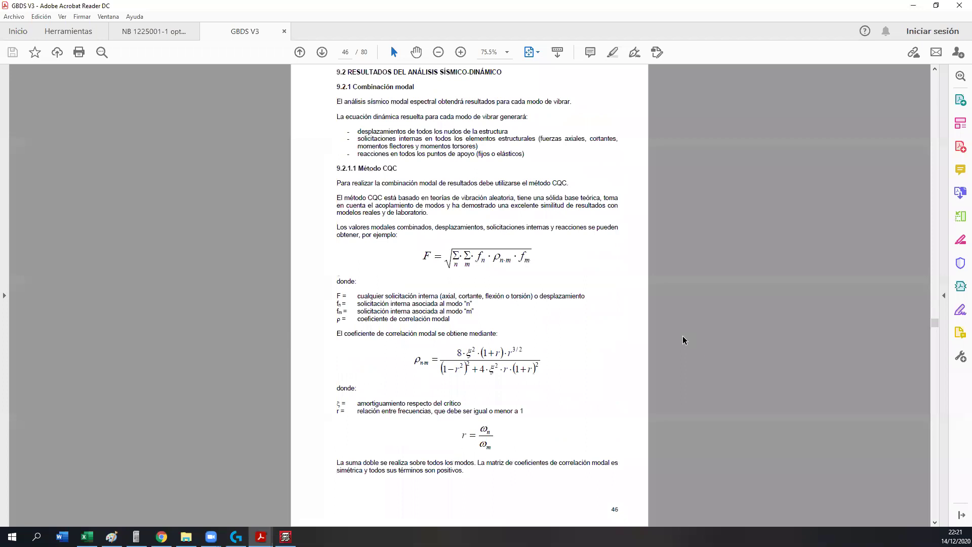
scroll(683, 339, down, 1)
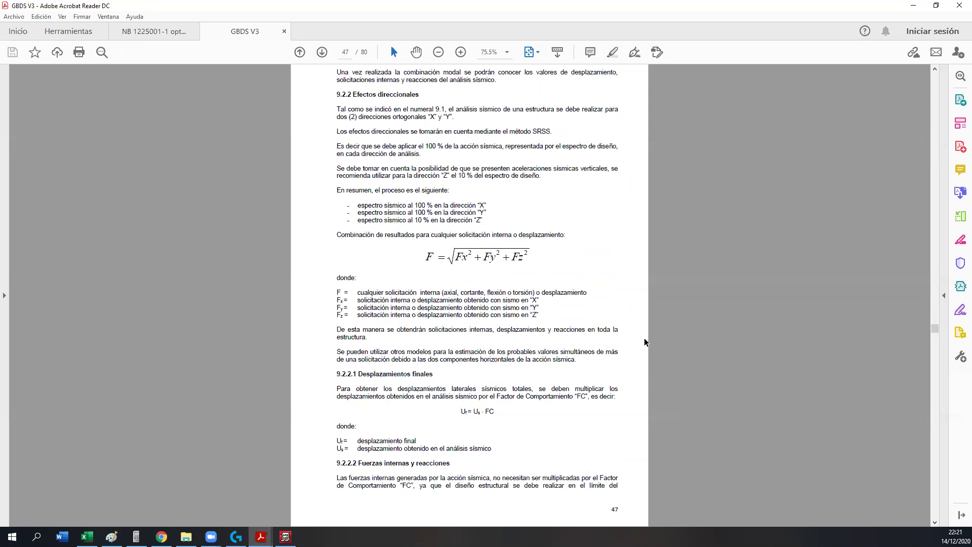
scroll(645, 342, down, 1)
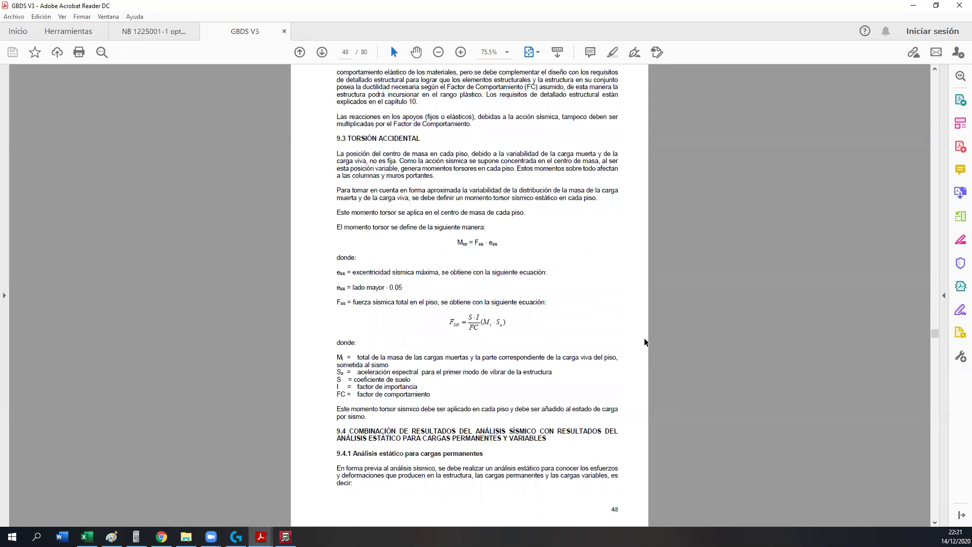
scroll(646, 342, down, 1)
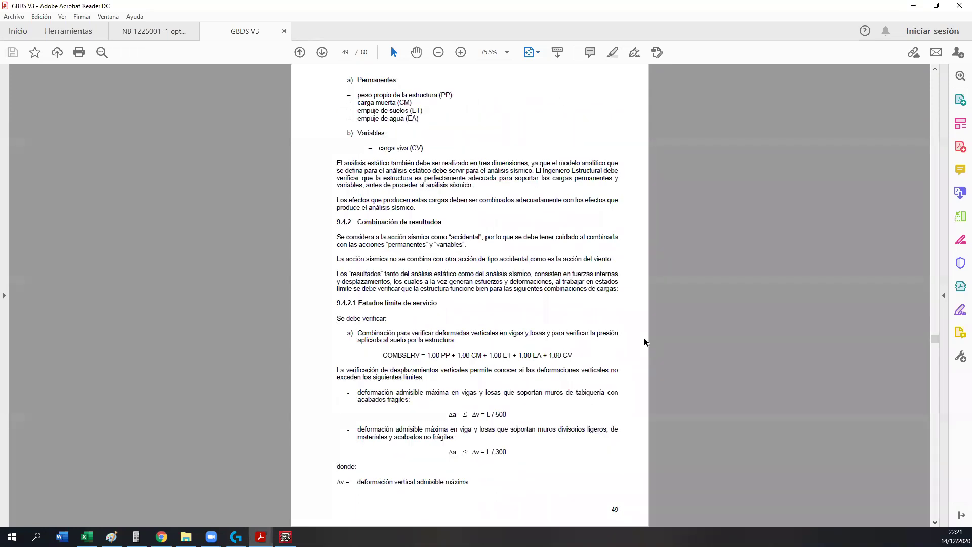
drag(509, 458, 442, 408)
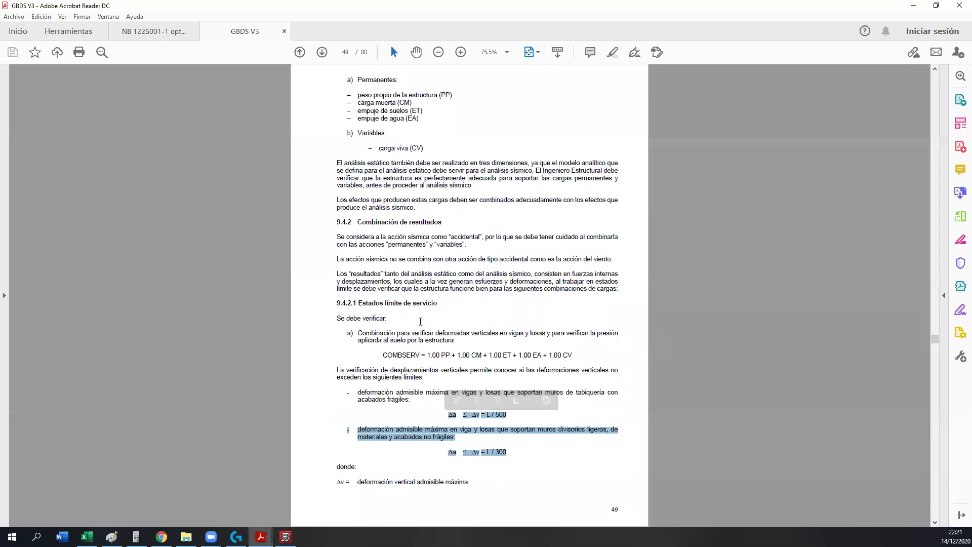
- Examine the lateral drift check on page 50, marking the 0.010 Hi limit, the FC term and the behaviour factor definition
scroll(421, 327, down, 2)
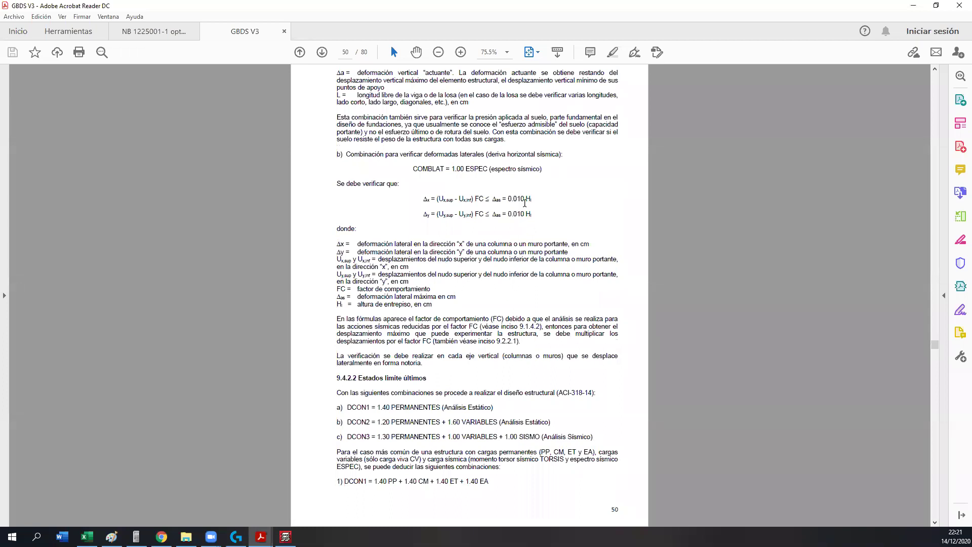
ctrl+scroll(540, 199, up, 4)
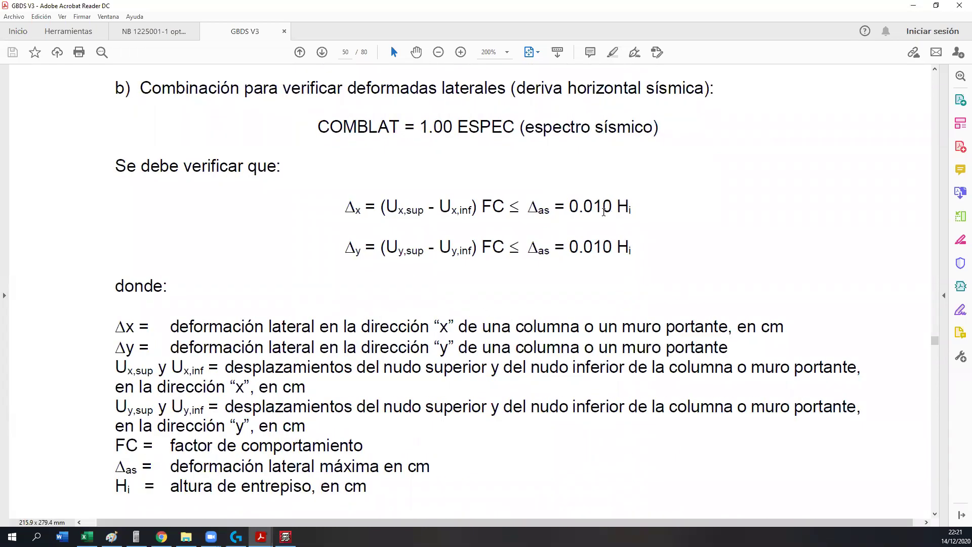
drag(631, 212, 582, 208)
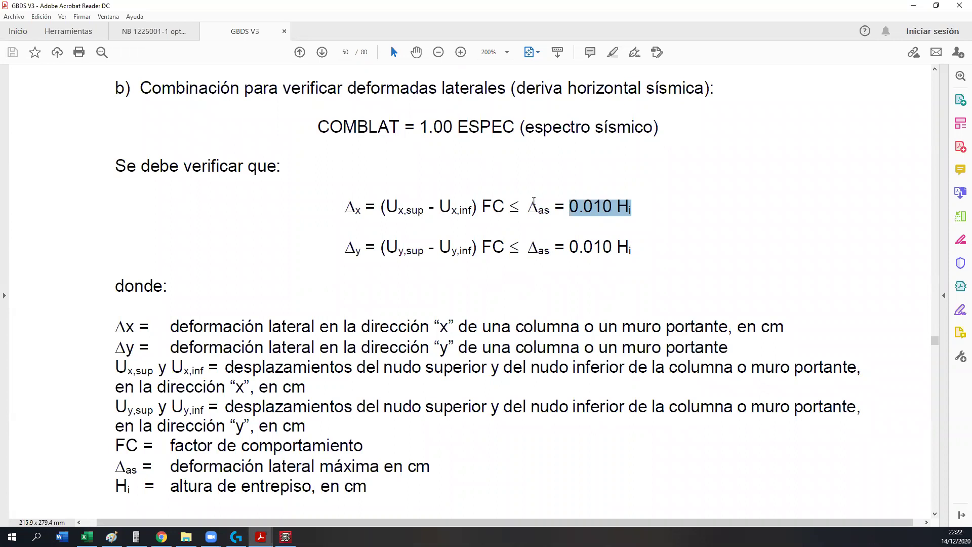
drag(509, 206, 485, 205)
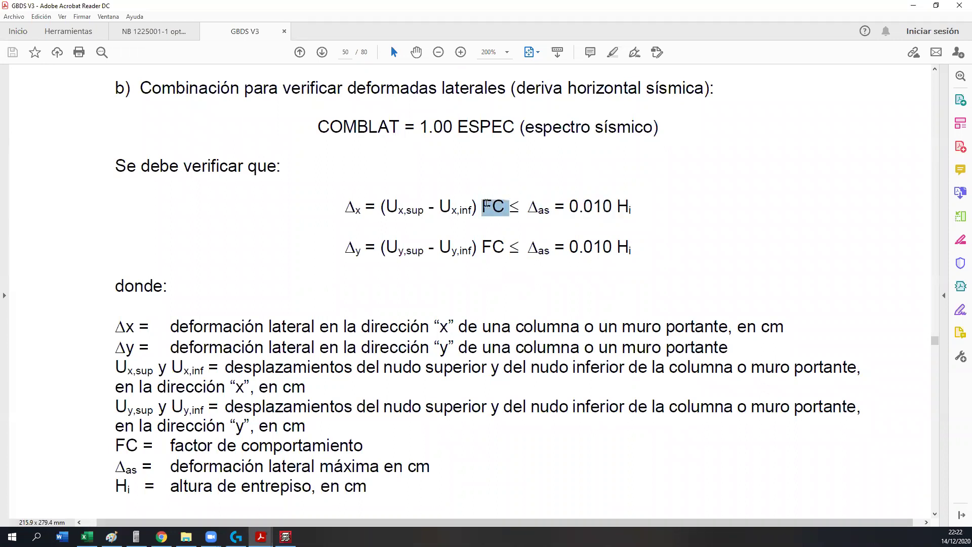
drag(169, 447, 362, 451)
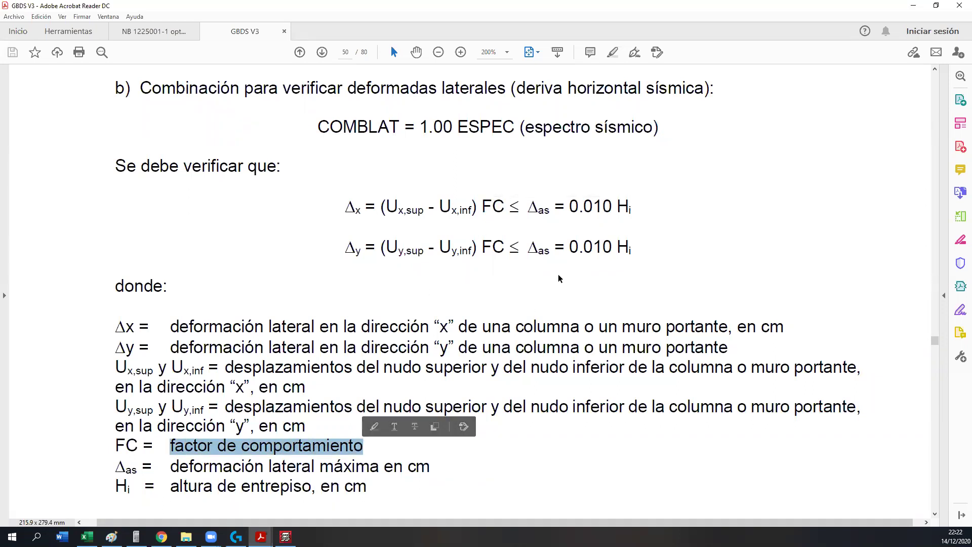
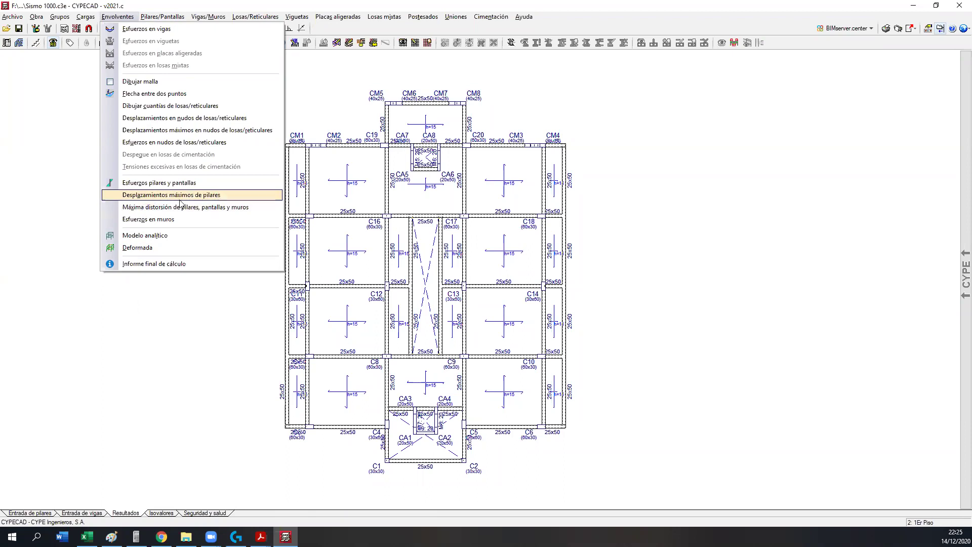
- Query the maximum displacements of column C3 and review the persistent and seismic tables in the column displacement report
click(170, 195)
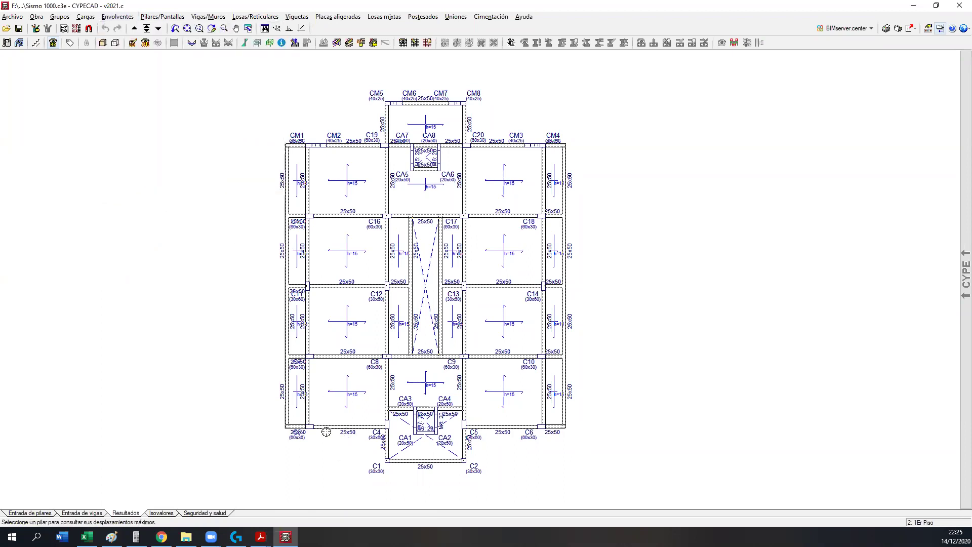
scroll(284, 458, up, 2)
scroll(304, 445, up, 3)
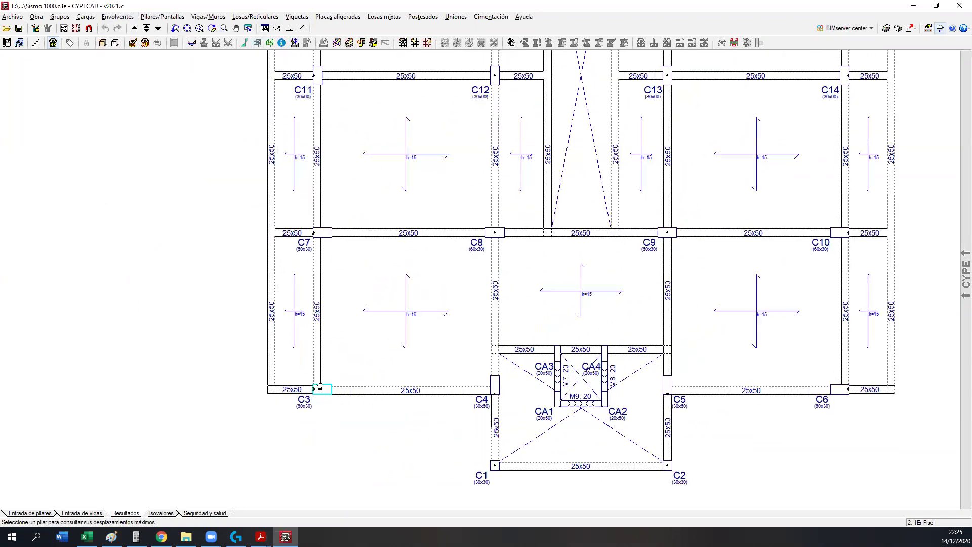
click(319, 391)
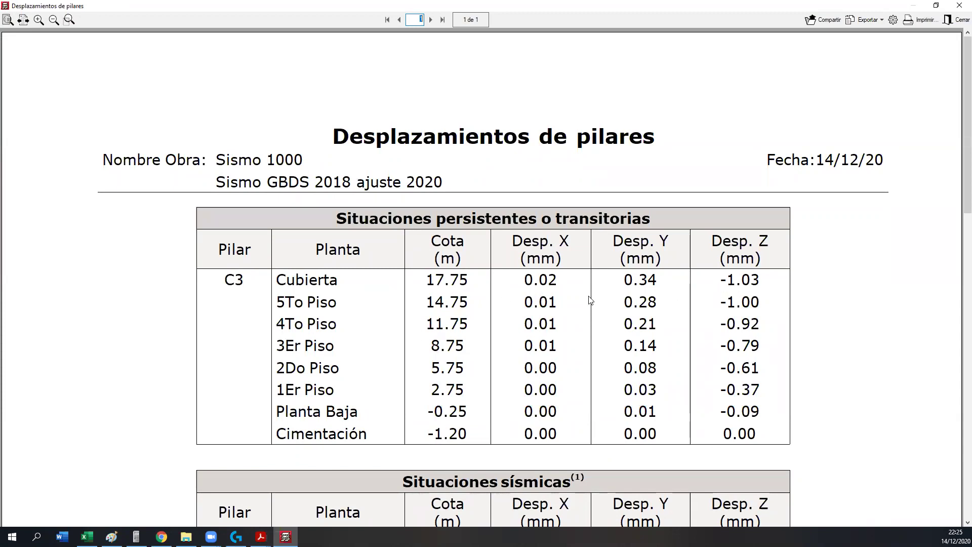
scroll(588, 280, down, 4)
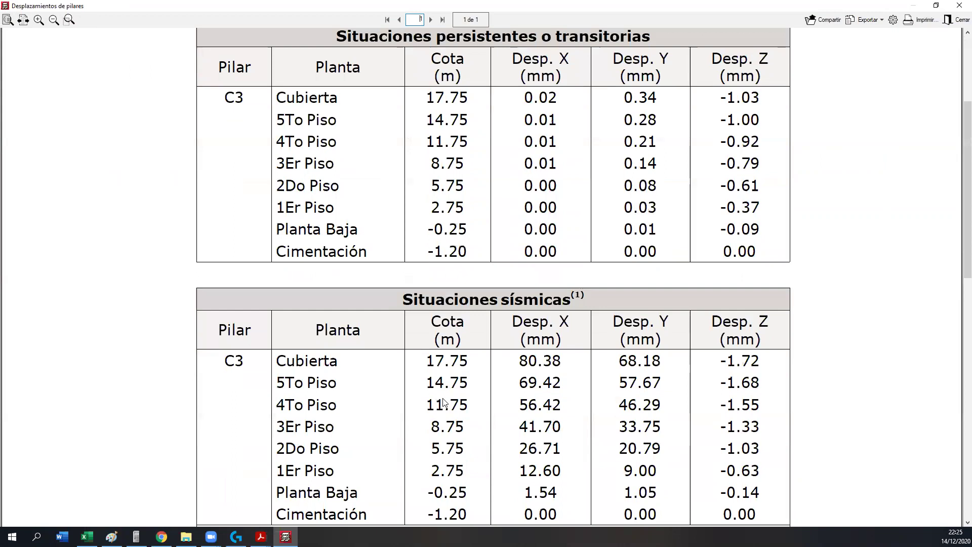
scroll(442, 400, up, 2)
scroll(441, 400, up, 1)
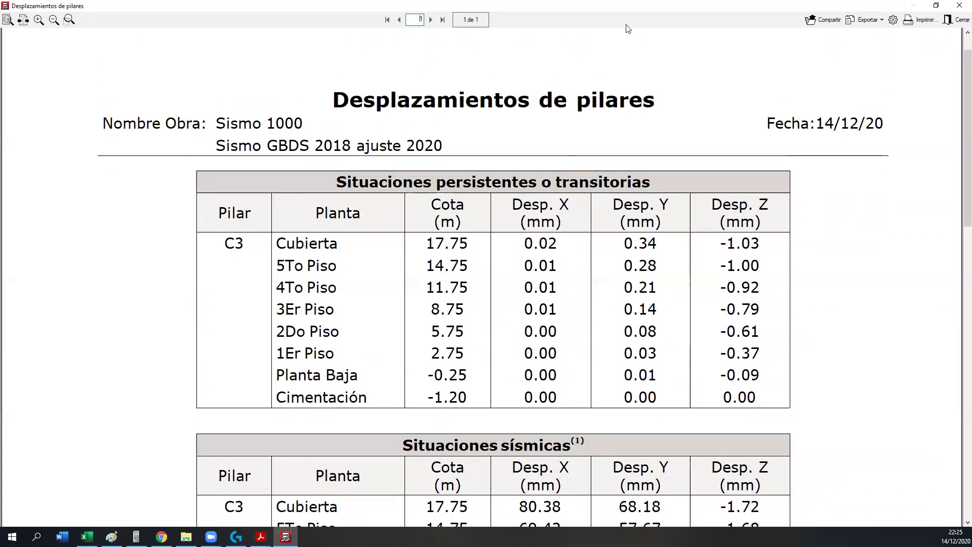
- Outline the persistent situations table and the roof-level X, Y and Z displacements of column C3 with red boxes on screen
key(super+shift+s)
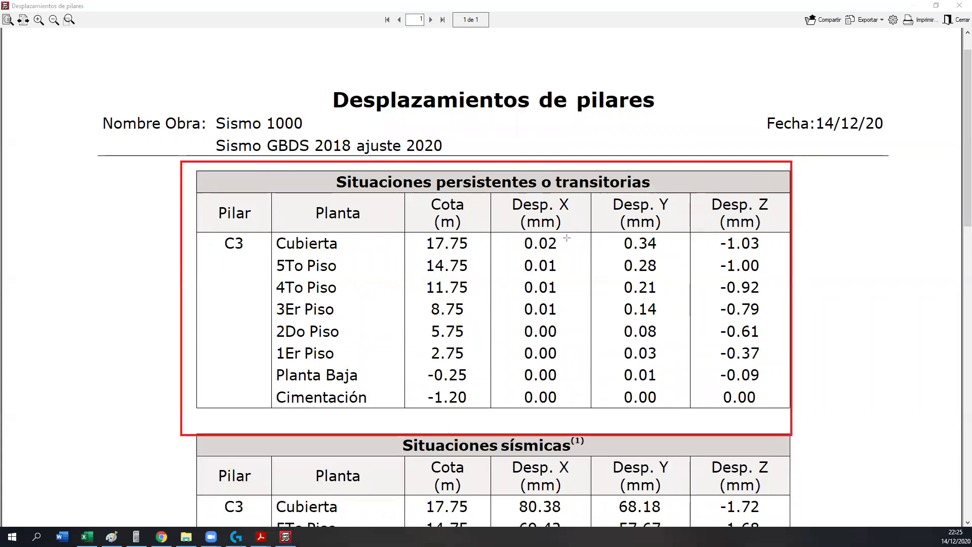
drag(516, 233, 567, 250)
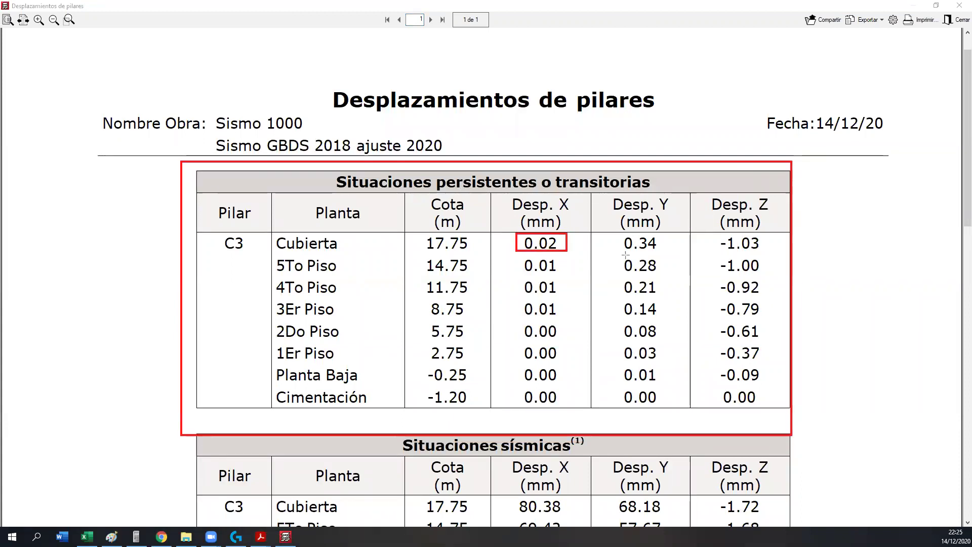
drag(662, 254, 613, 234)
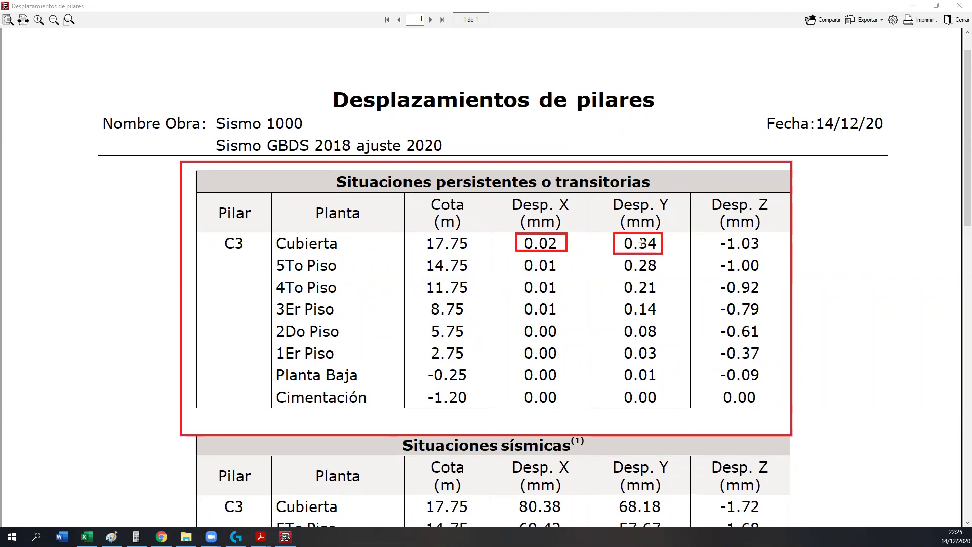
mouse_move(714, 252)
mouse_down()
mouse_move(769, 251)
mouse_move(772, 233)
mouse_up()
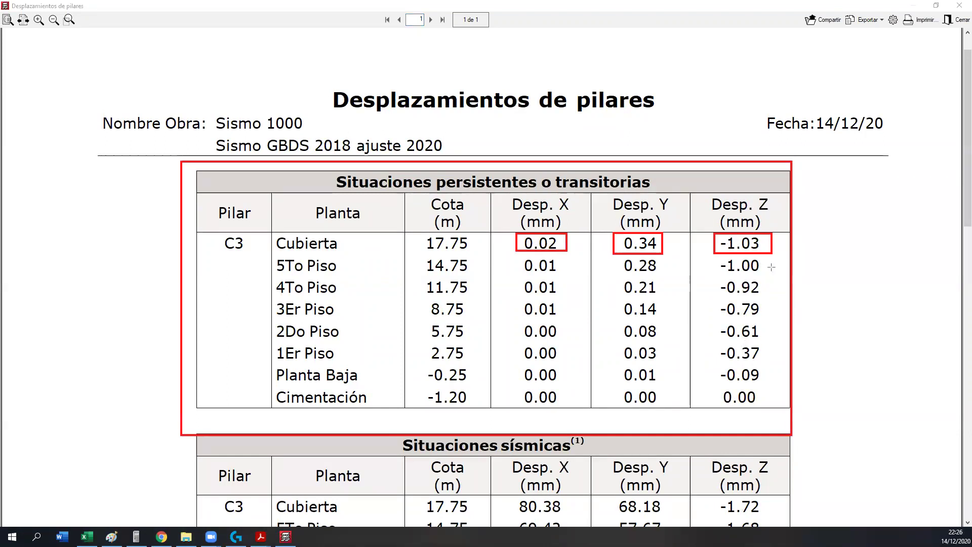
- Undo all the red boxes drawn over the report and look at the seismic displacements table of column C3
key(ctrl+z)
key(ctrl+z)
key(ctrl+z)
key(ctrl+z)
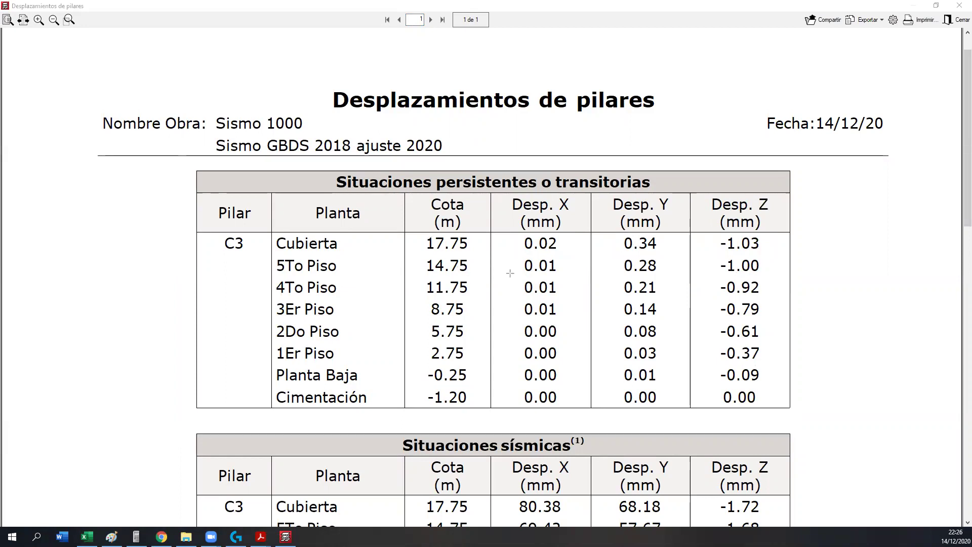
scroll(510, 273, down, 5)
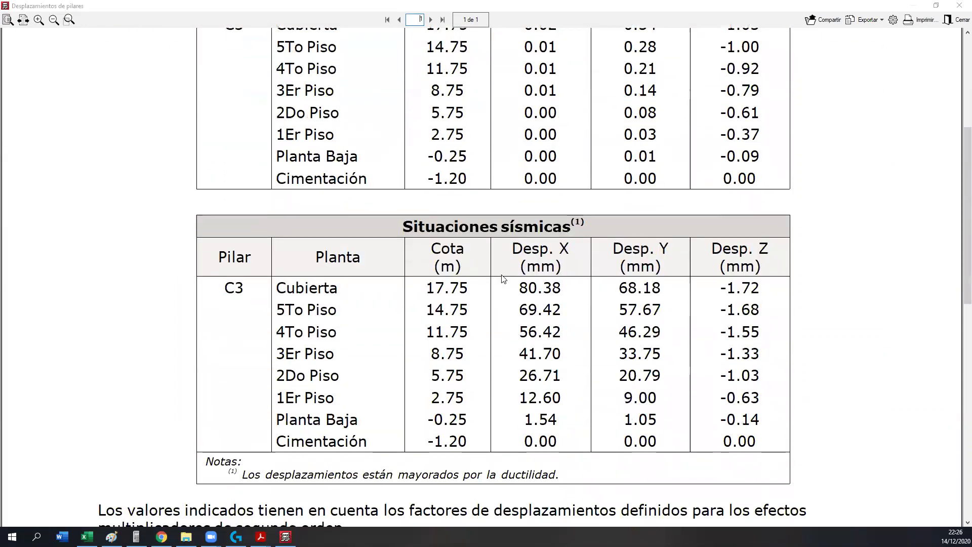
- Outline the seismic situations table, its ductility note and the roof-level X and Y displacements of column C3 with red boxes
scroll(503, 278, down, 1)
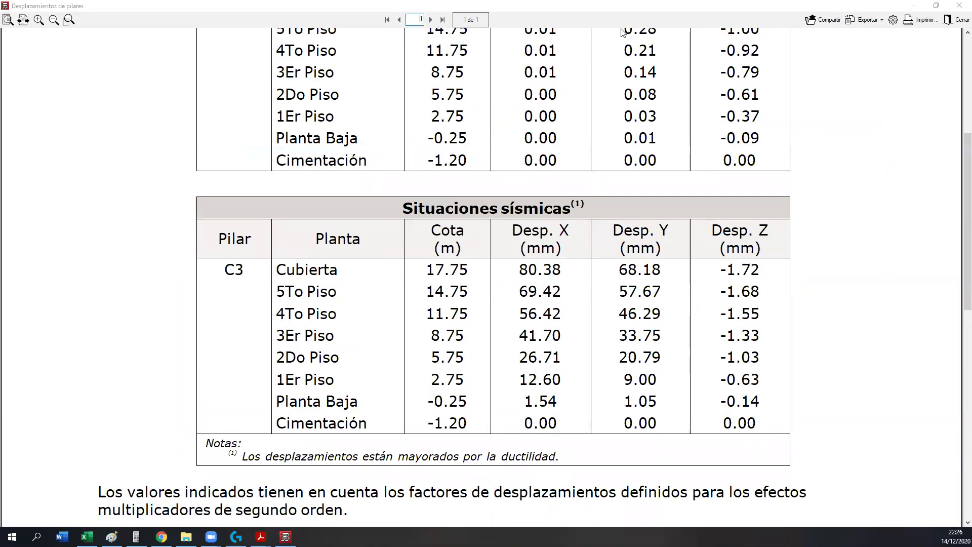
mouse_move(170, 186)
mouse_down()
mouse_move(821, 464)
mouse_move(815, 481)
mouse_up()
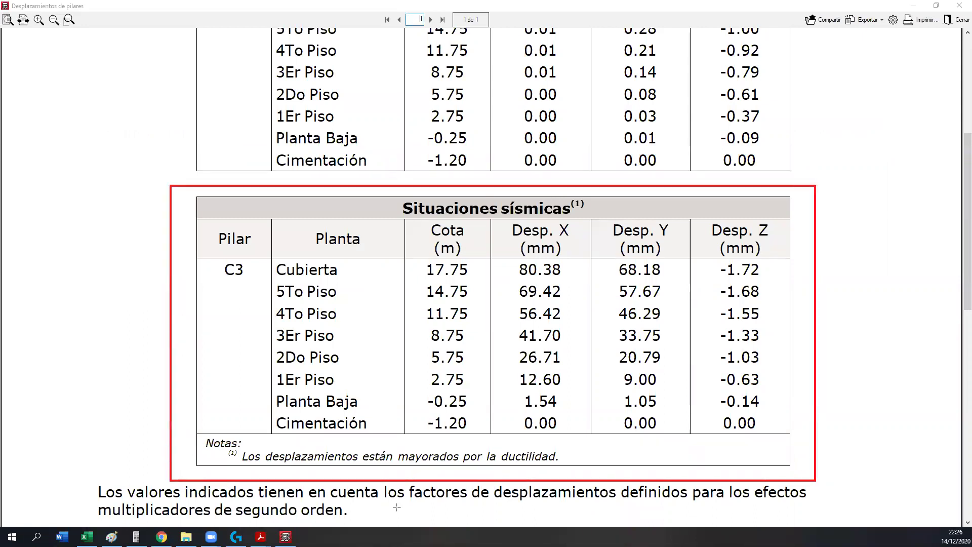
mouse_move(237, 445)
mouse_down()
mouse_move(282, 471)
mouse_move(459, 473)
mouse_up()
drag(537, 470, 564, 469)
mouse_move(507, 259)
mouse_down()
mouse_move(575, 288)
mouse_move(566, 264)
mouse_move(503, 263)
mouse_up()
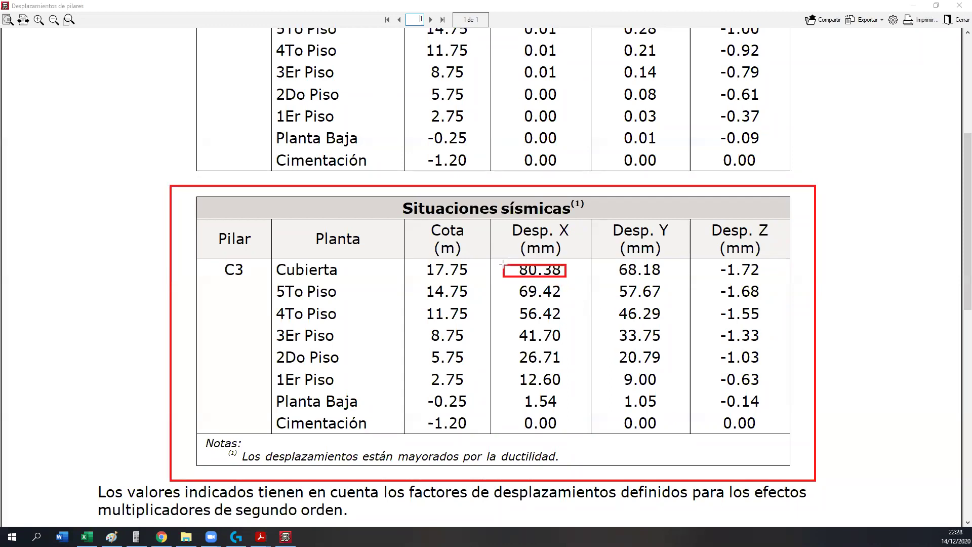
drag(573, 281, 543, 274)
mouse_move(539, 271)
mouse_down()
mouse_move(501, 250)
mouse_move(577, 284)
mouse_move(567, 278)
mouse_move(664, 278)
mouse_up()
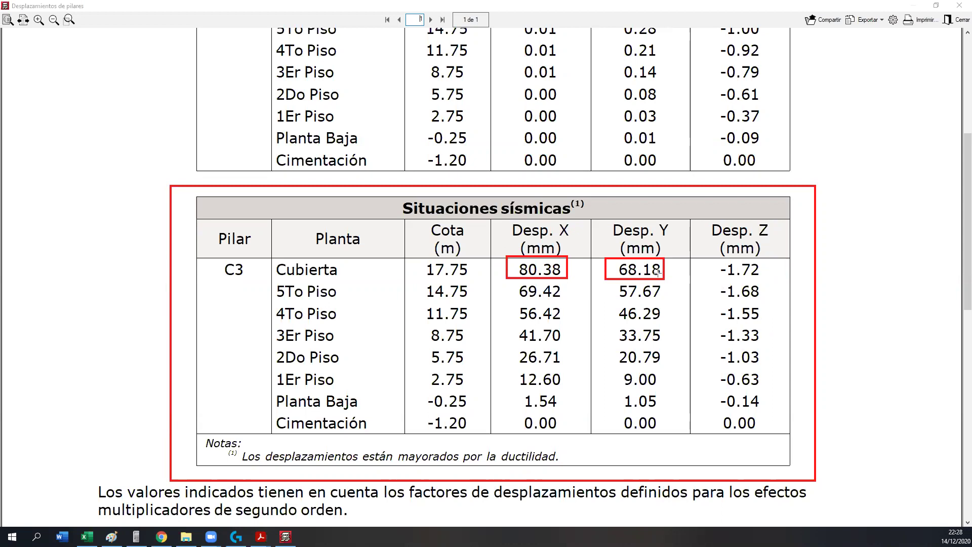
- Clear the red boxes from the seismic table and close the column displacement report
key(Escape)
scroll(571, 282, down, 3)
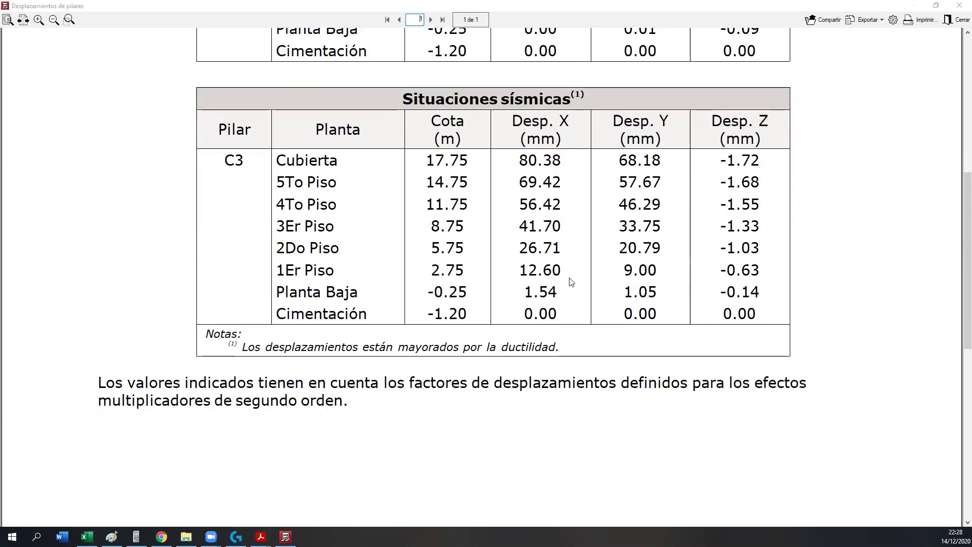
scroll(567, 273, up, 1)
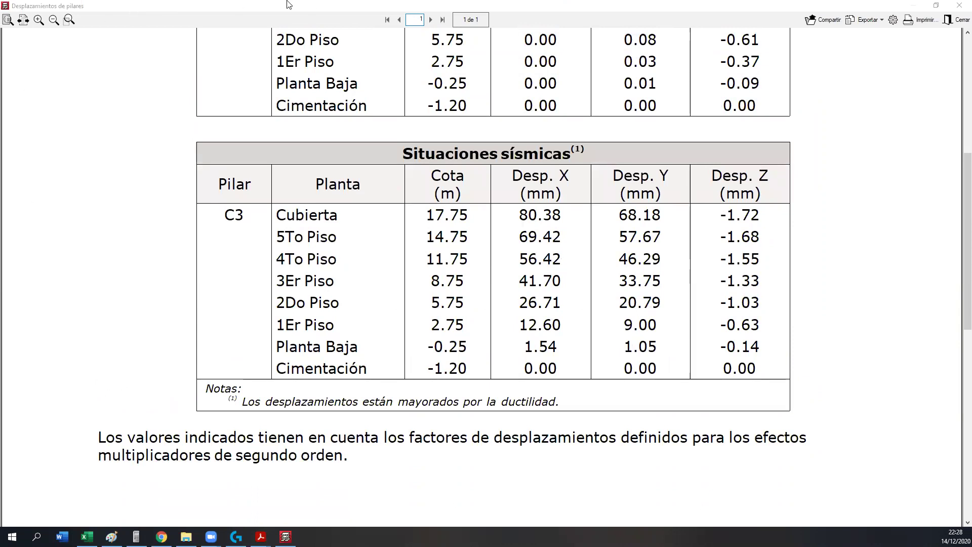
click(957, 20)
- Query the maximum distortion of column C3 and review the persistent and seismic situations tables in its report
click(118, 17)
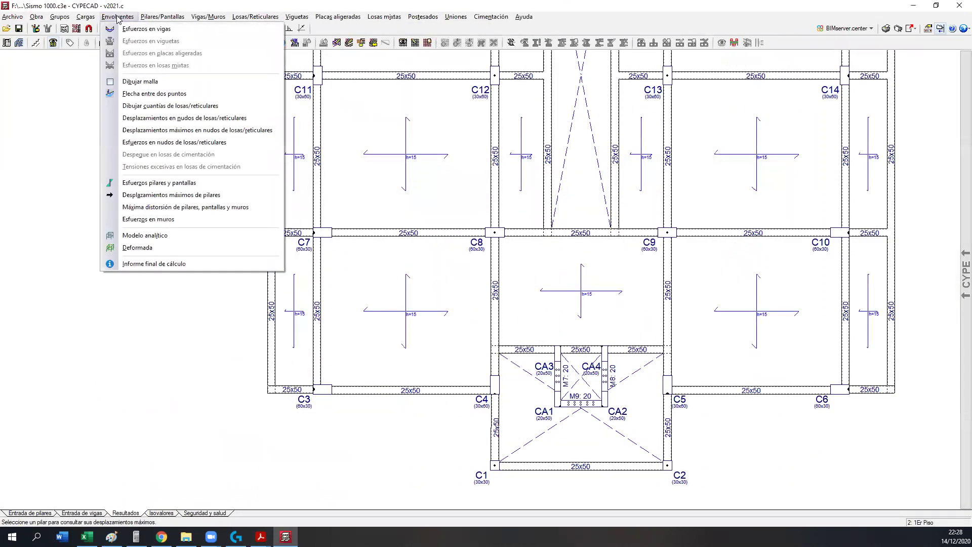
click(143, 207)
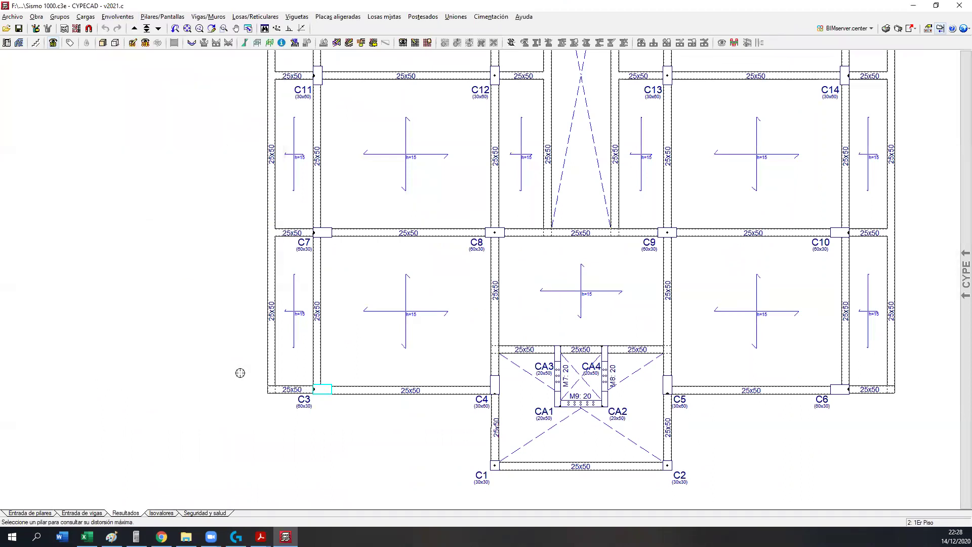
scroll(435, 304, down, 6)
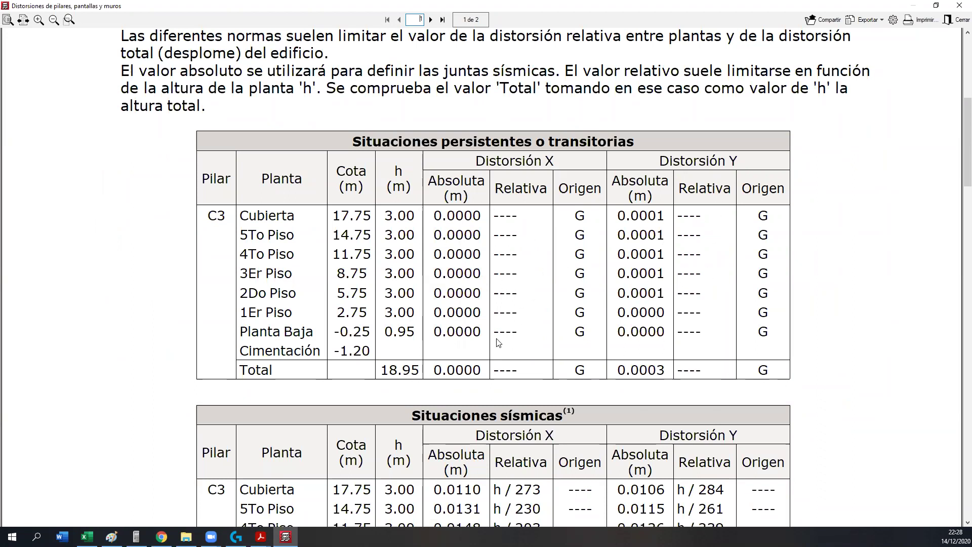
scroll(498, 340, down, 5)
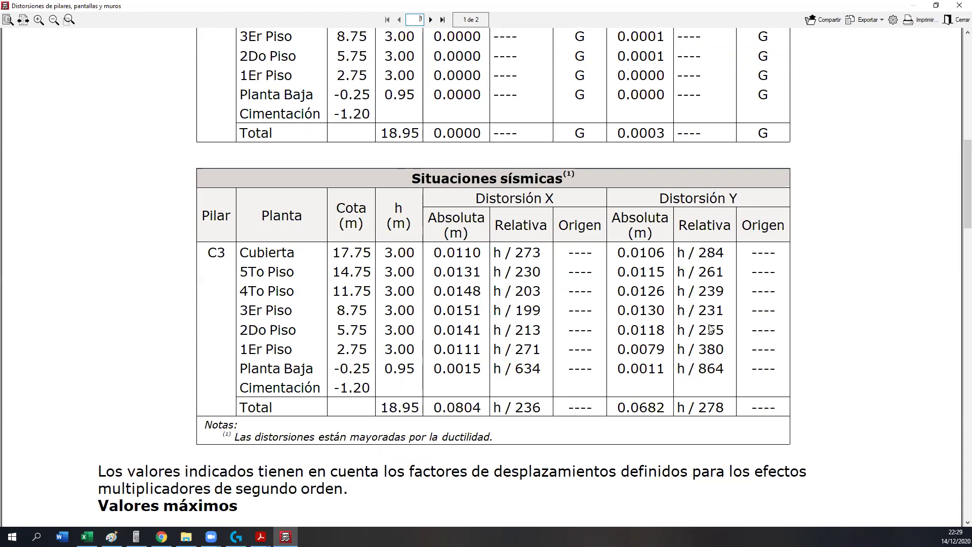
scroll(711, 328, down, 3)
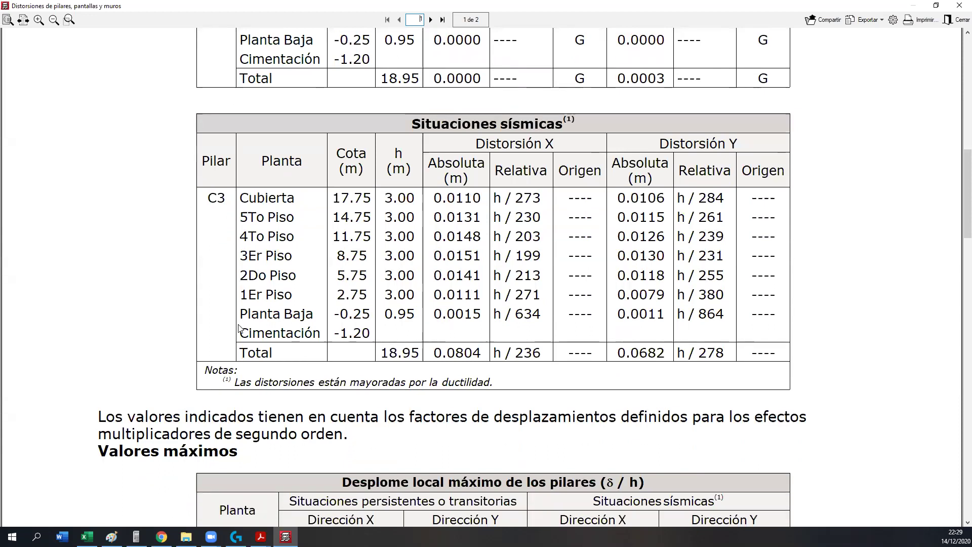
scroll(575, 360, down, 4)
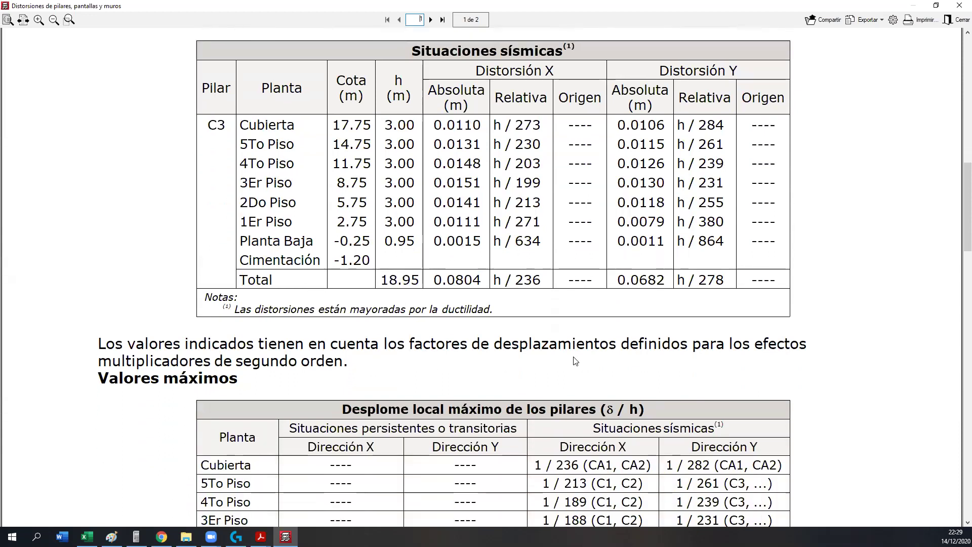
- Examine the maximum local drift per floor and the maximum total drift of the columns, and close the distortion report
scroll(575, 361, down, 6)
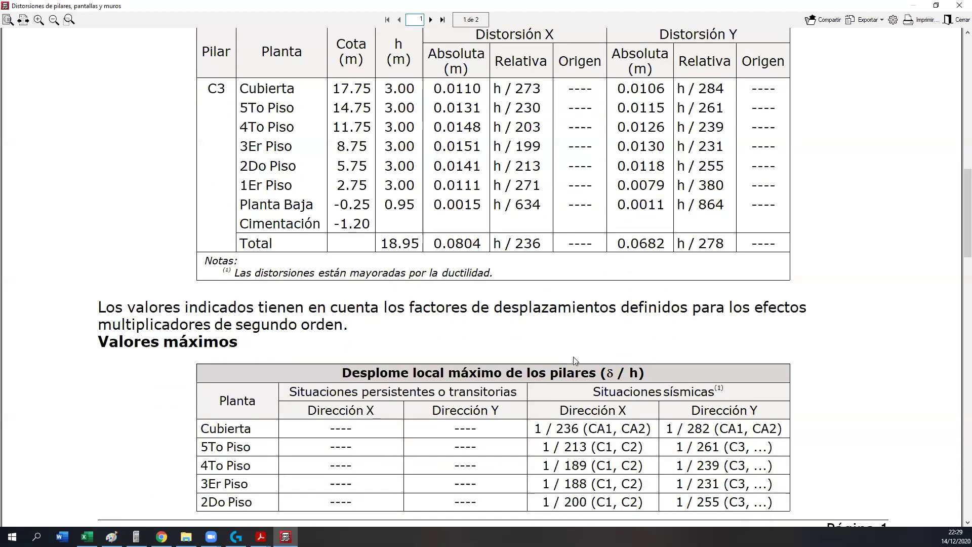
scroll(575, 359, down, 5)
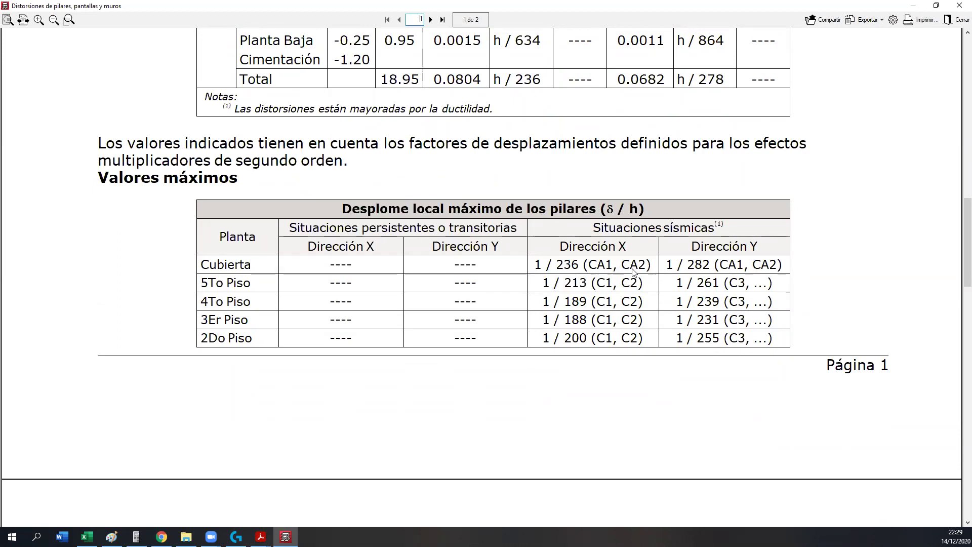
scroll(666, 323, down, 3)
scroll(669, 323, down, 4)
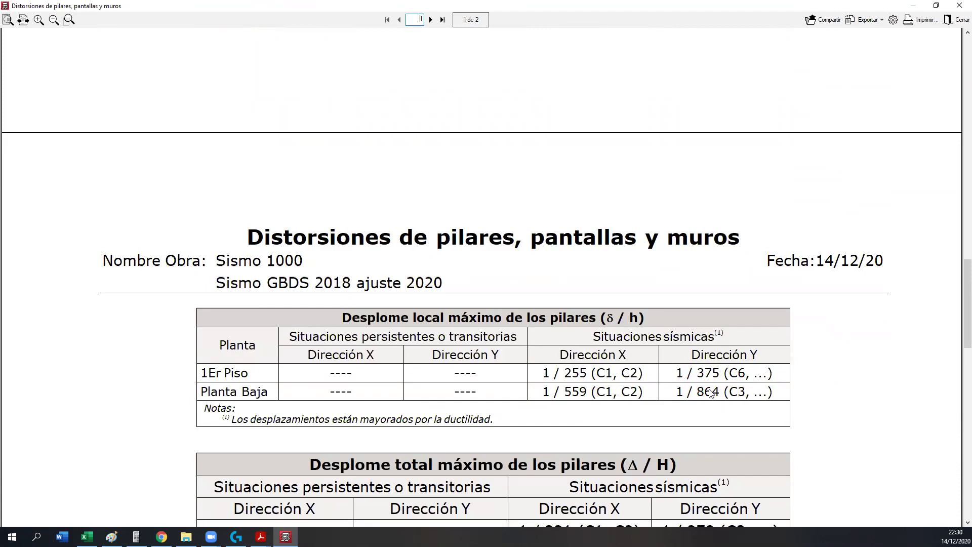
scroll(715, 391, down, 2)
scroll(713, 386, down, 1)
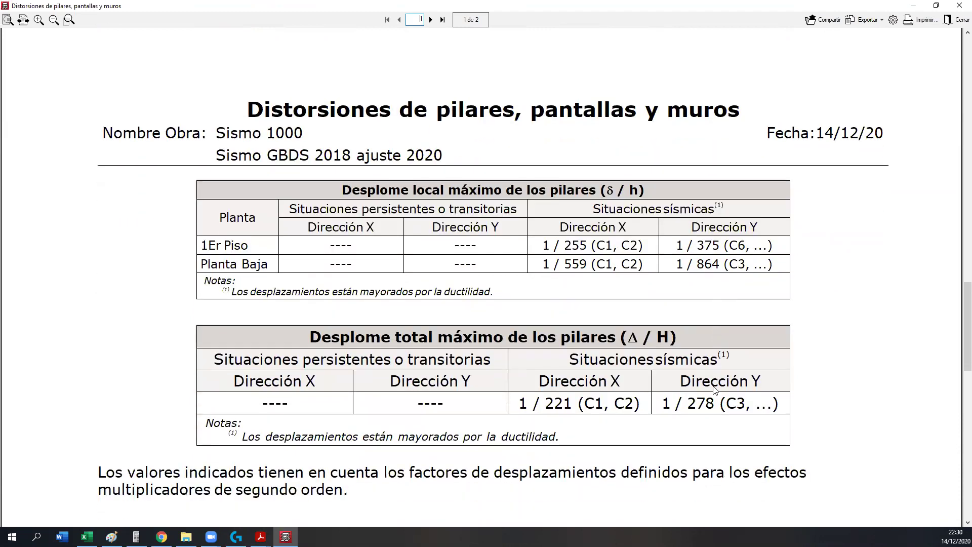
scroll(614, 354, up, 6)
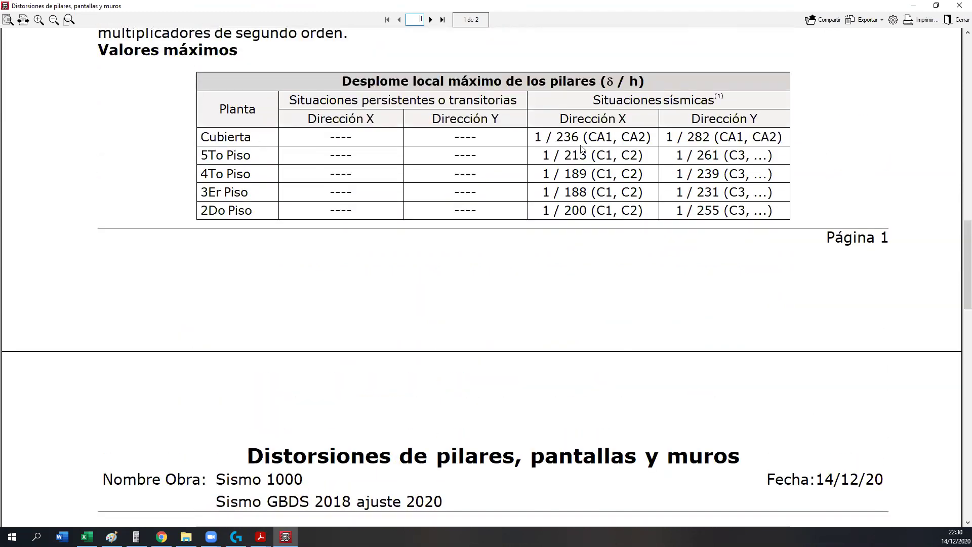
scroll(608, 368, down, 7)
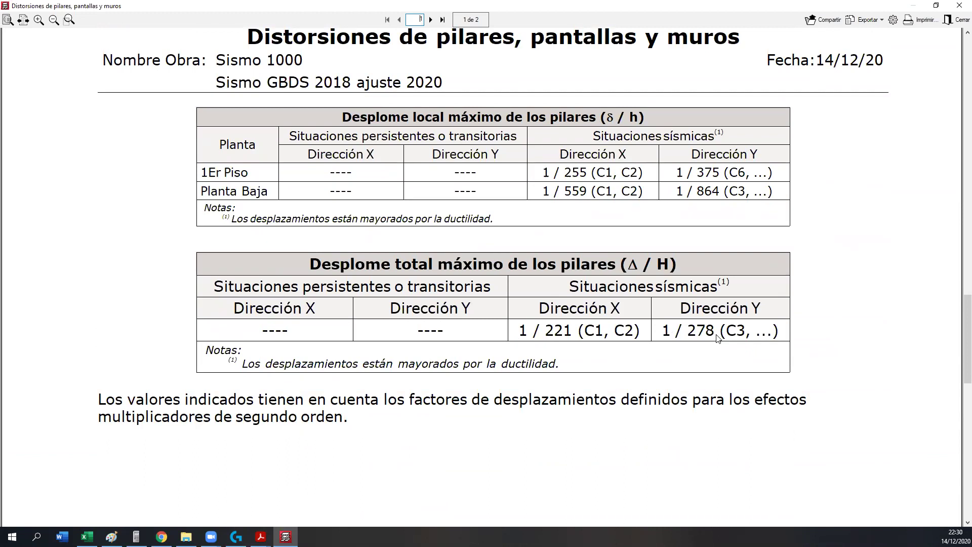
scroll(698, 337, up, 8)
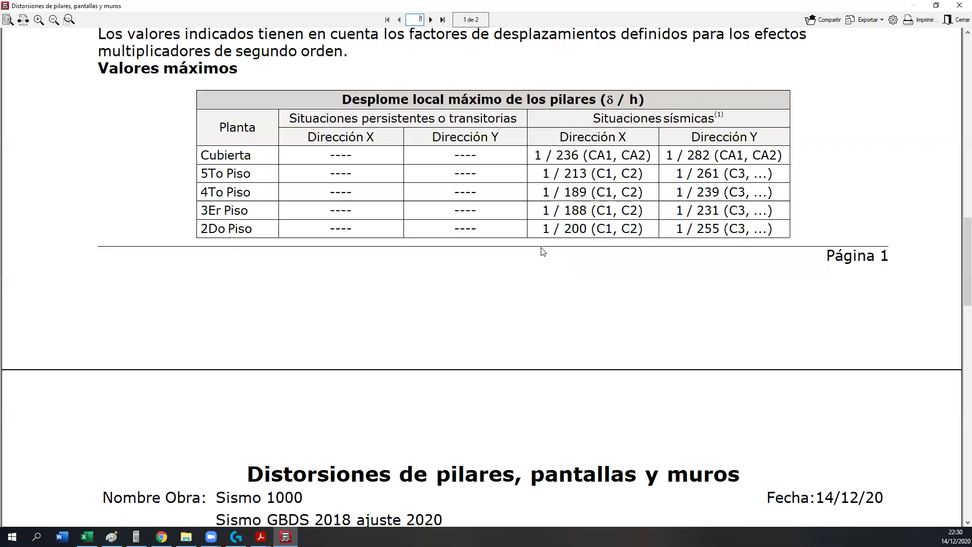
scroll(539, 258, down, 10)
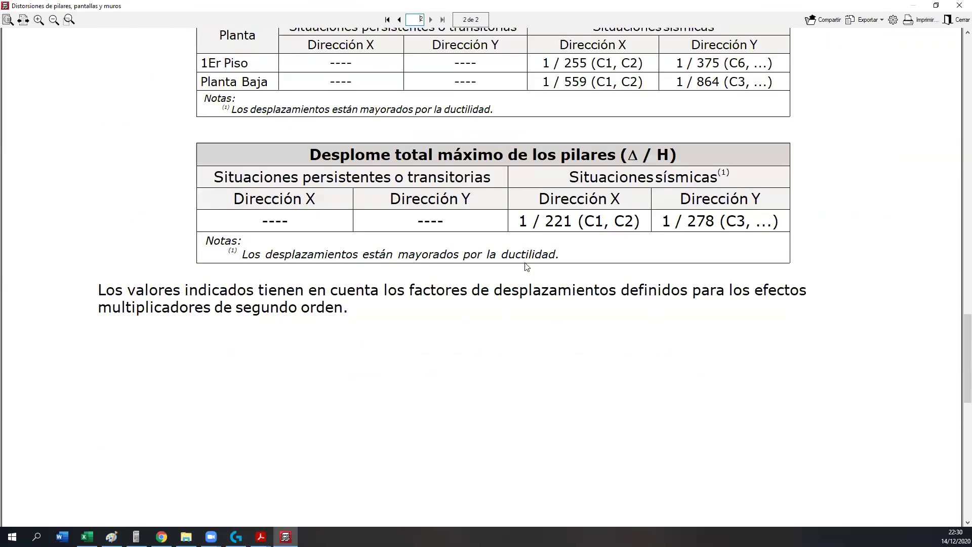
click(958, 21)
- Switch to the GBDS guide in Acrobat Reader, mark the 0.010 Hi lateral drift limit on page 50, and return to CYPECAD
scroll(357, 344, down, 4)
scroll(449, 358, up, 3)
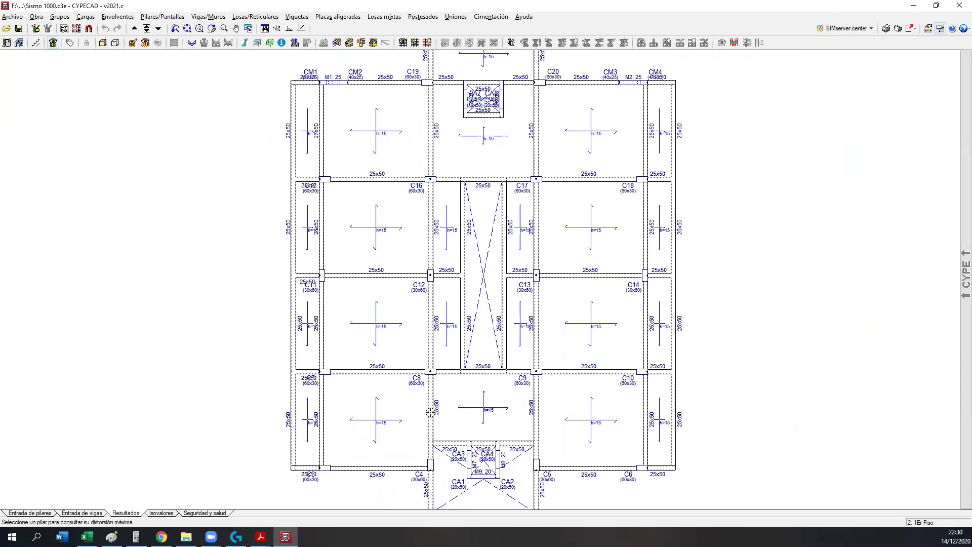
mouse_move(260, 536)
click(305, 488)
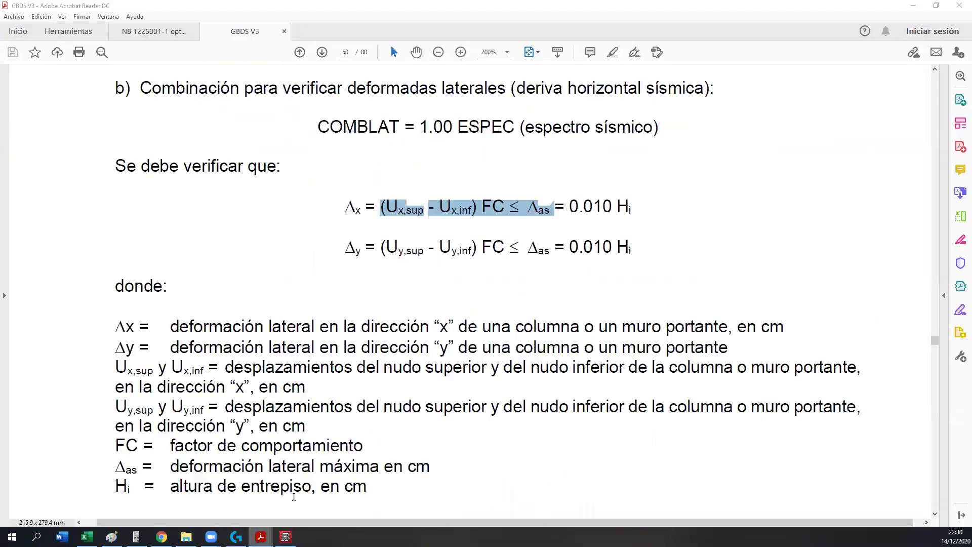
click(648, 217)
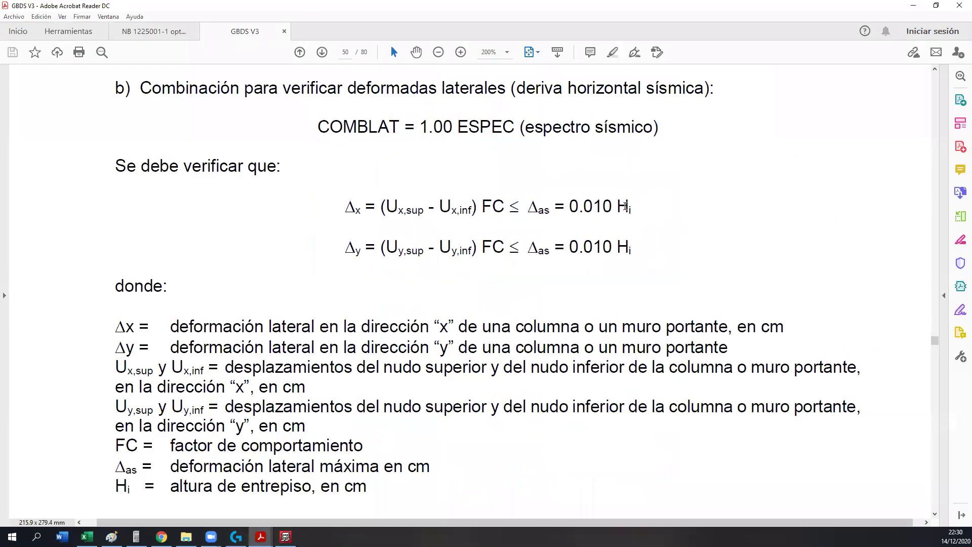
drag(626, 206, 569, 207)
click(132, 37)
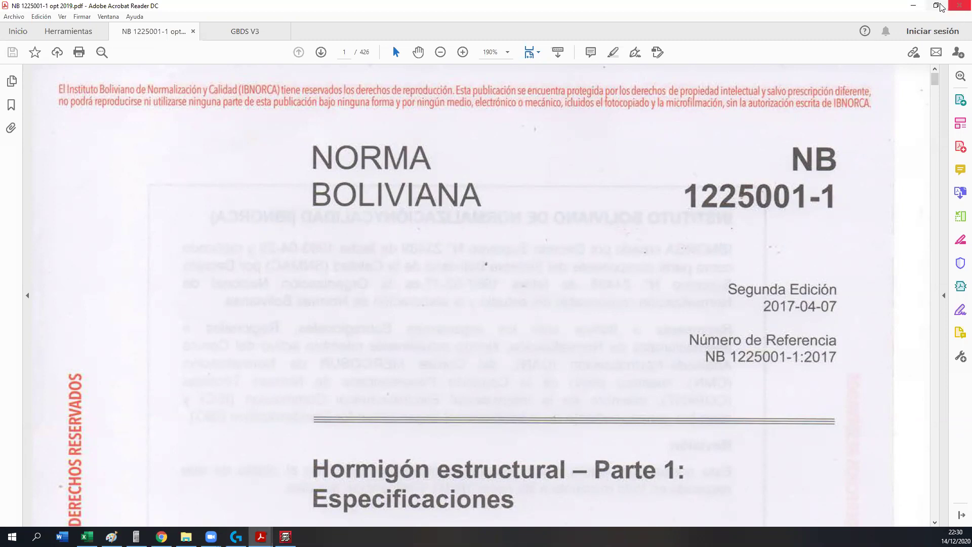
click(913, 6)
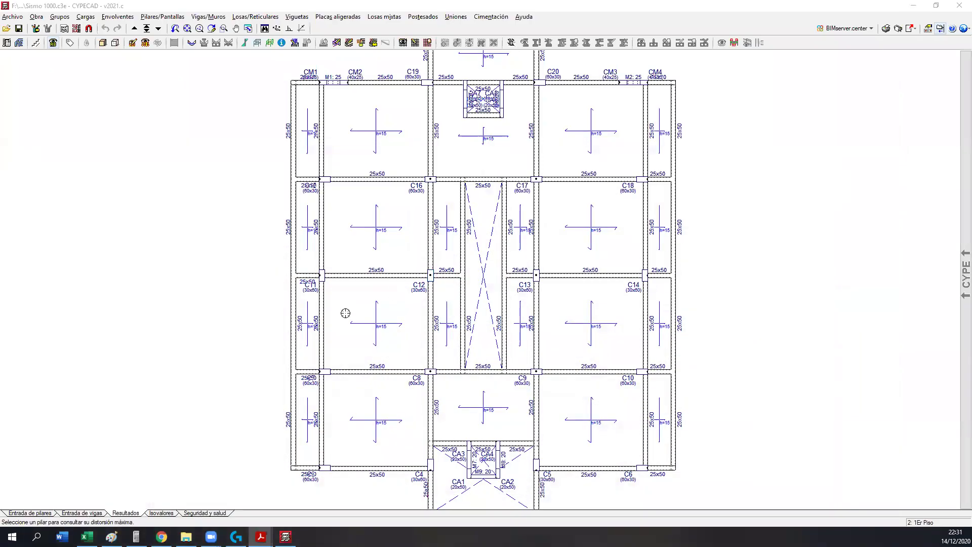
- Generate the seismic action justification report, fit its pages to the window and review the general seismic data on page 2
scroll(343, 314, down, 3)
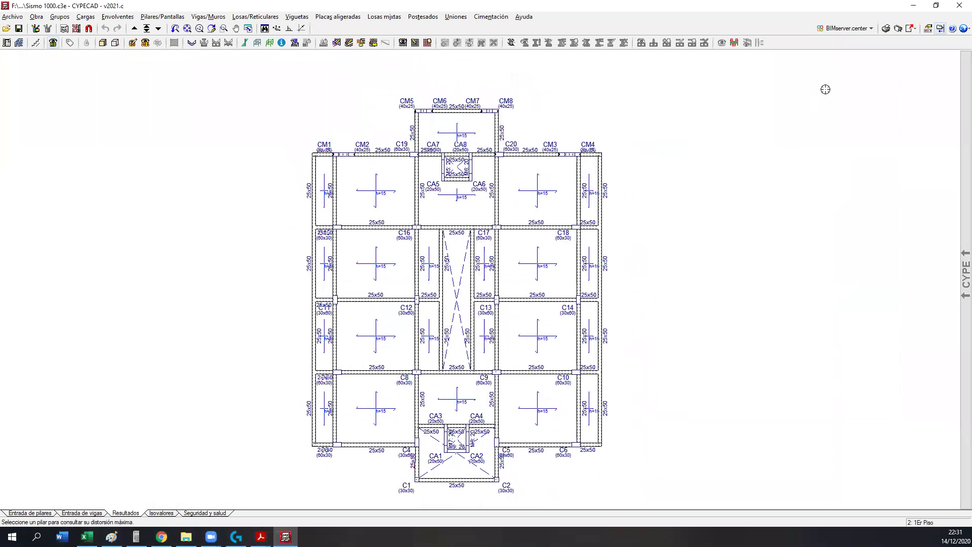
click(886, 28)
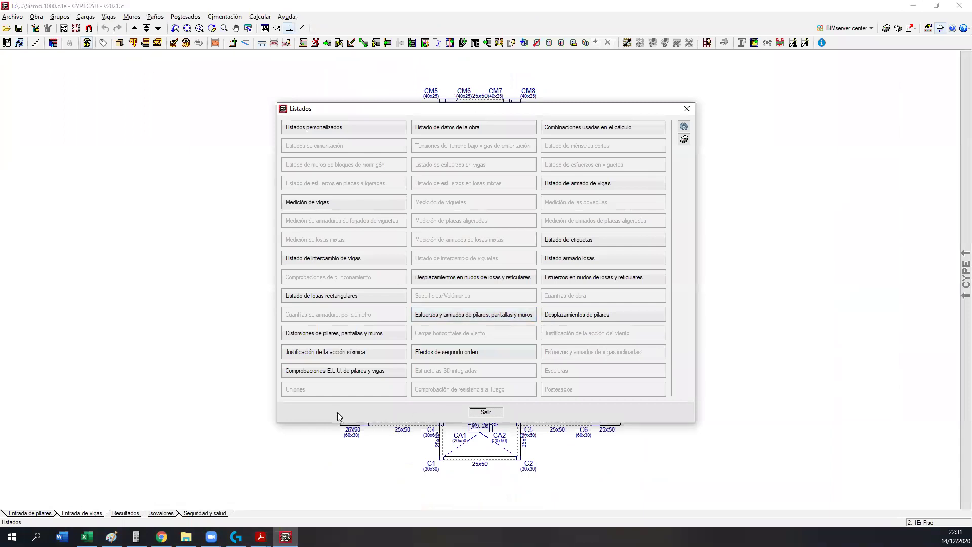
click(337, 353)
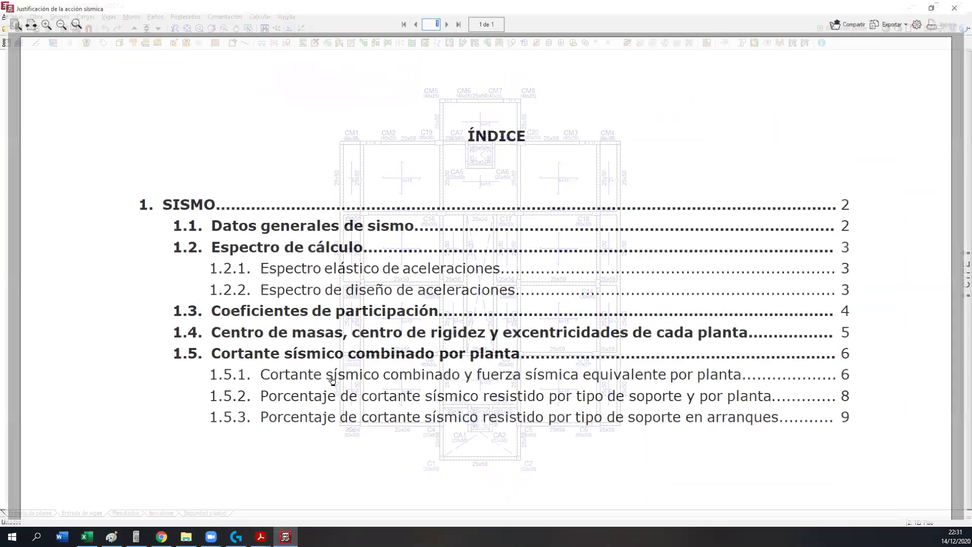
scroll(335, 400, down, 10)
scroll(337, 418, down, 3)
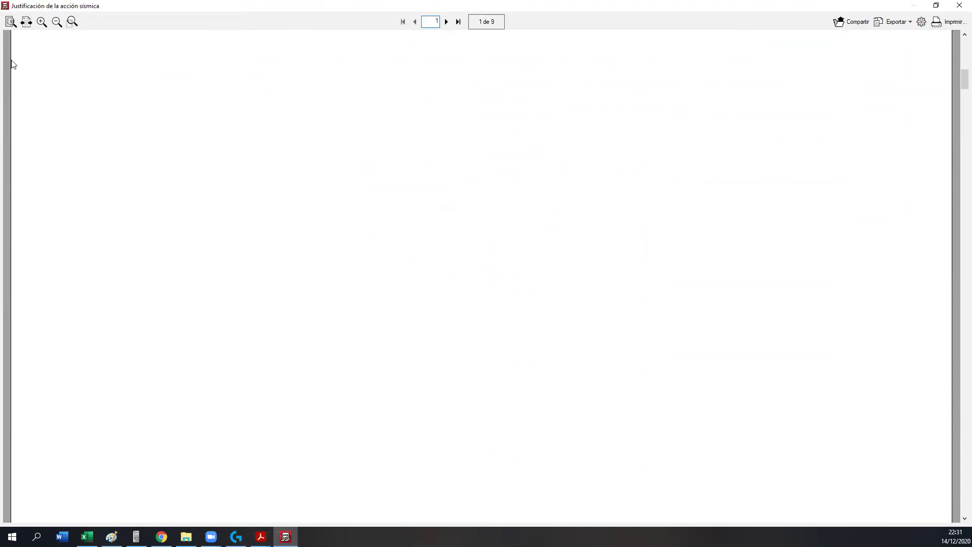
click(10, 21)
scroll(445, 299, down, 5)
scroll(444, 311, down, 3)
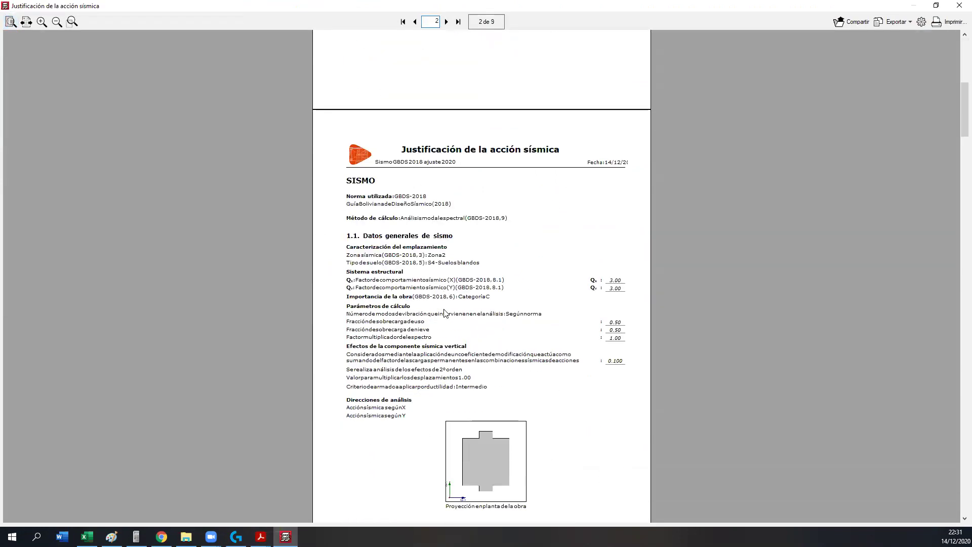
- Examine the participation coefficients table on page 4, including the modal periods, displaced mass percentages and symbol definitions
scroll(446, 275, down, 15)
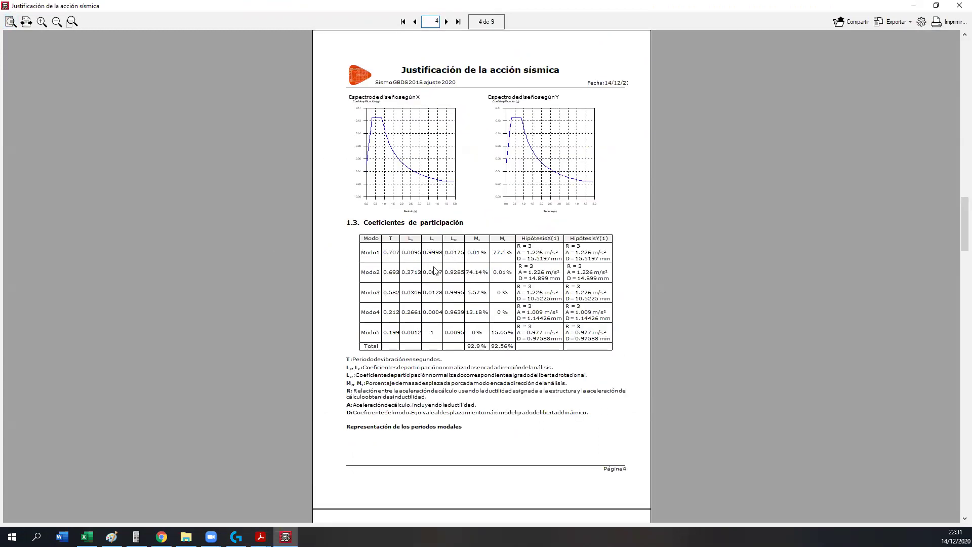
ctrl+scroll(436, 276, up, 1)
ctrl+scroll(568, 433, up, 4)
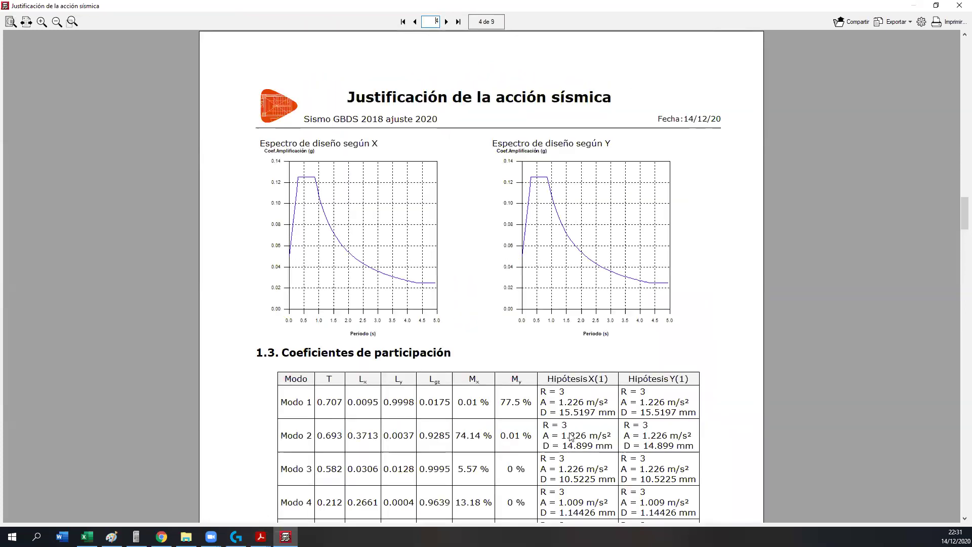
scroll(566, 434, down, 4)
ctrl+scroll(564, 445, up, 2)
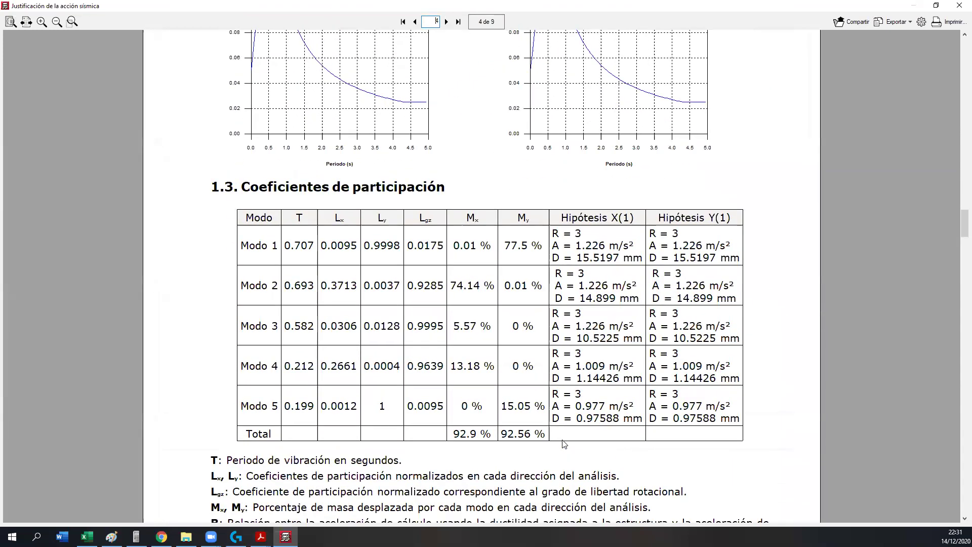
ctrl+scroll(564, 445, up, 1)
scroll(564, 435, down, 2)
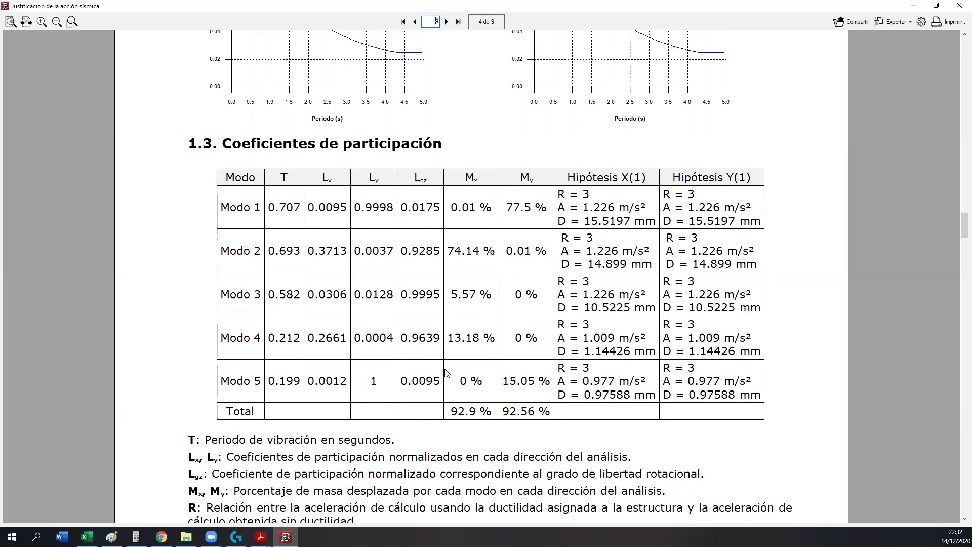
scroll(445, 373, down, 7)
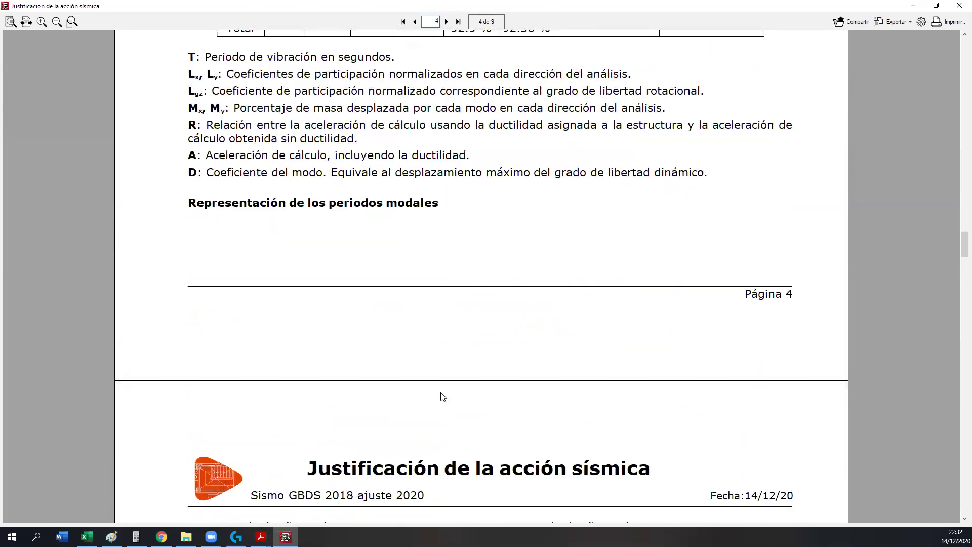
- Examine the X and Y design spectra and the table of mass centres, rigidity centres and eccentricities per floor on page 5
scroll(439, 399, down, 6)
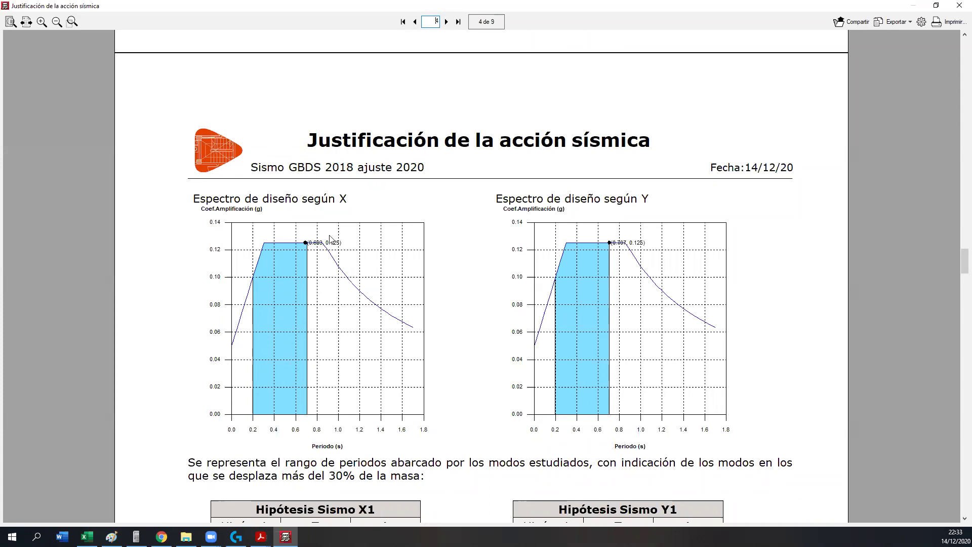
scroll(505, 405, down, 3)
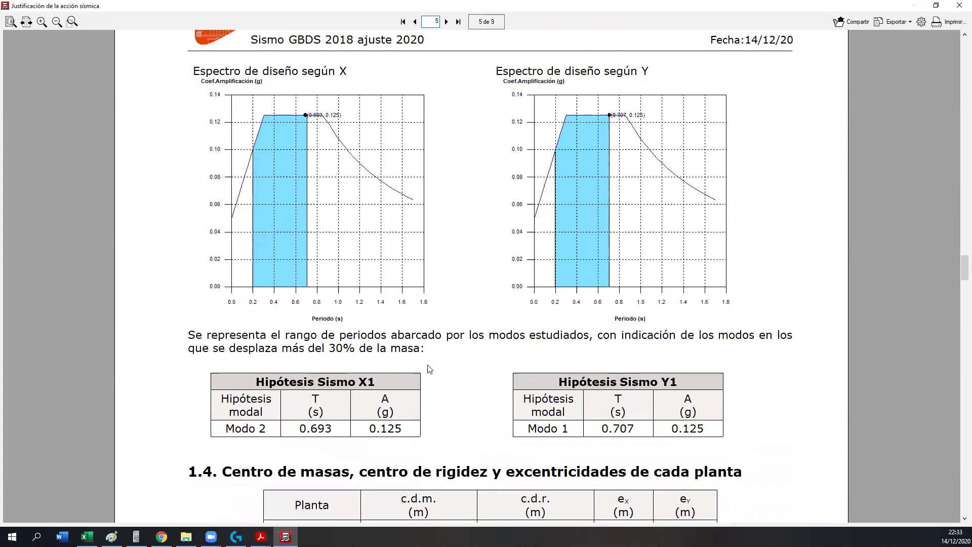
scroll(428, 369, down, 2)
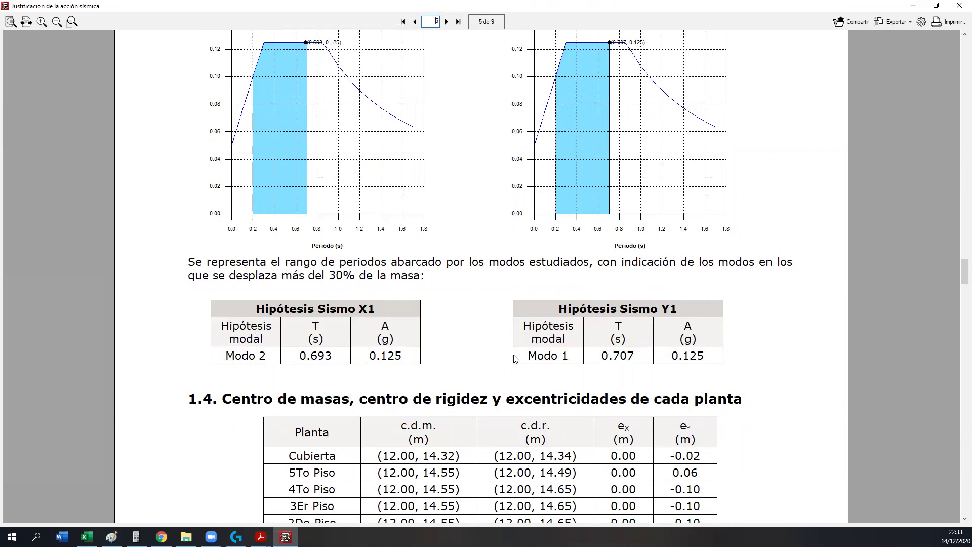
scroll(453, 387, down, 1)
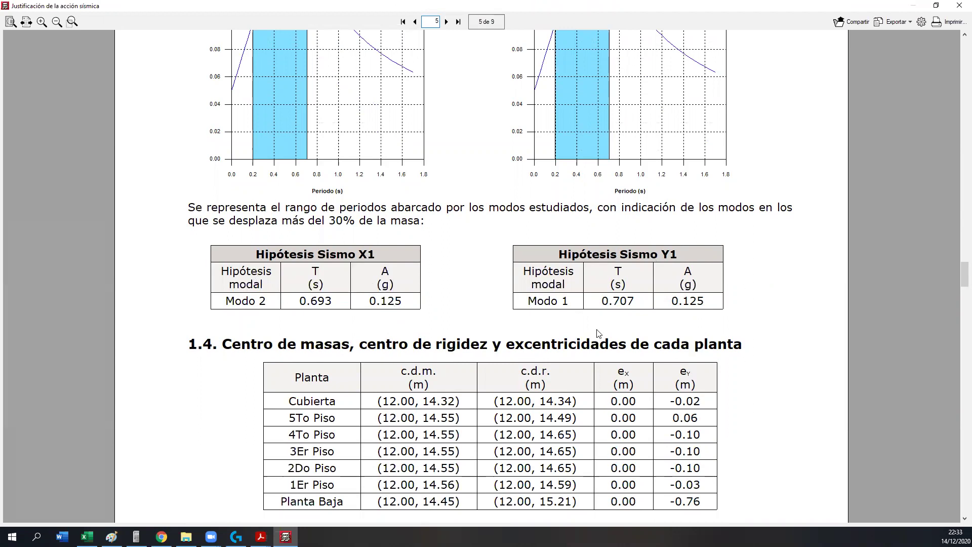
scroll(275, 407, down, 2)
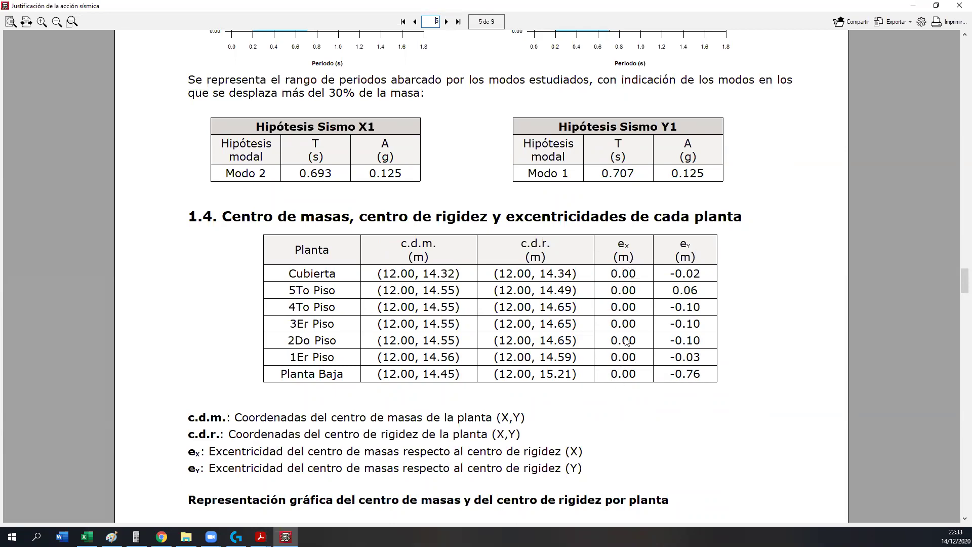
scroll(636, 373, down, 4)
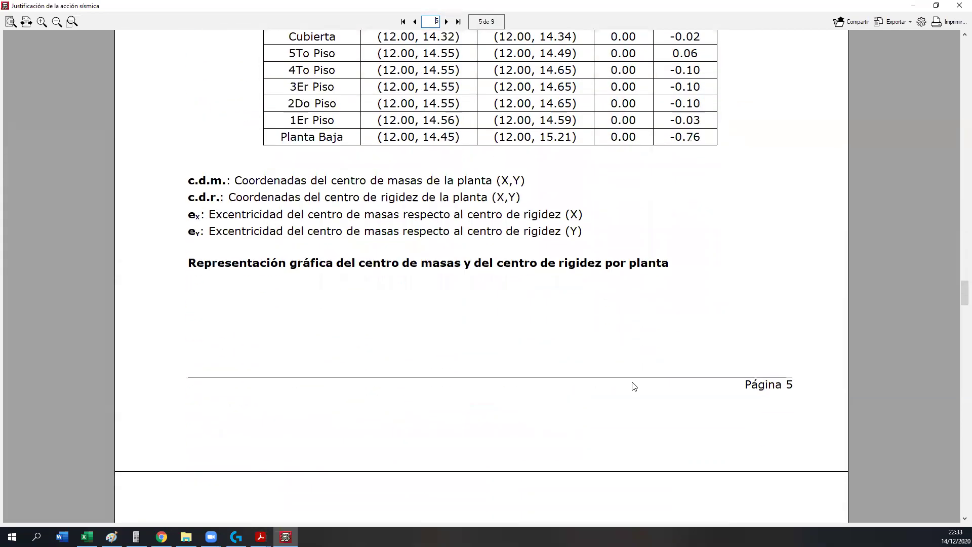
- Review the mass and rigidity centre plots per floor on page 6 and the combined seismic shear tables and charts on pages 7 and 8
scroll(635, 386, down, 7)
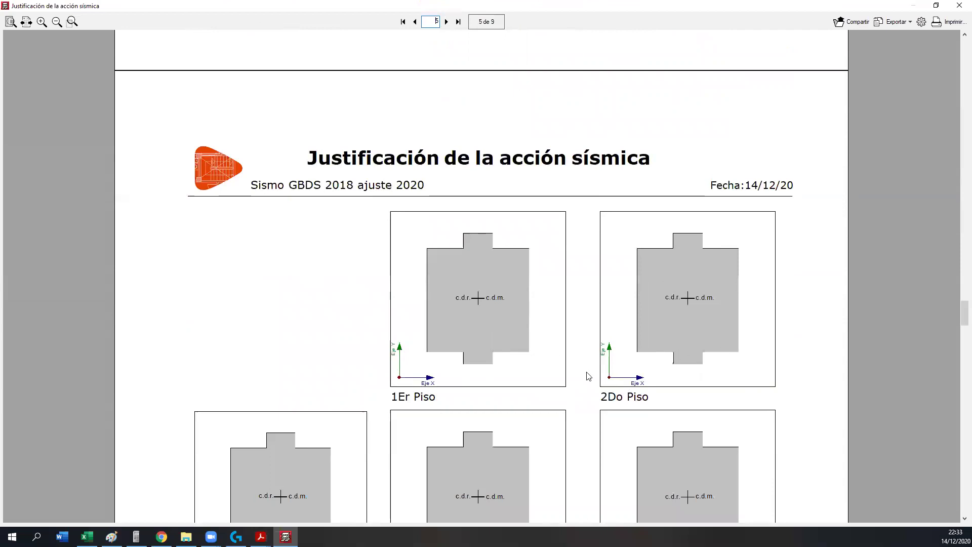
scroll(588, 377, down, 3)
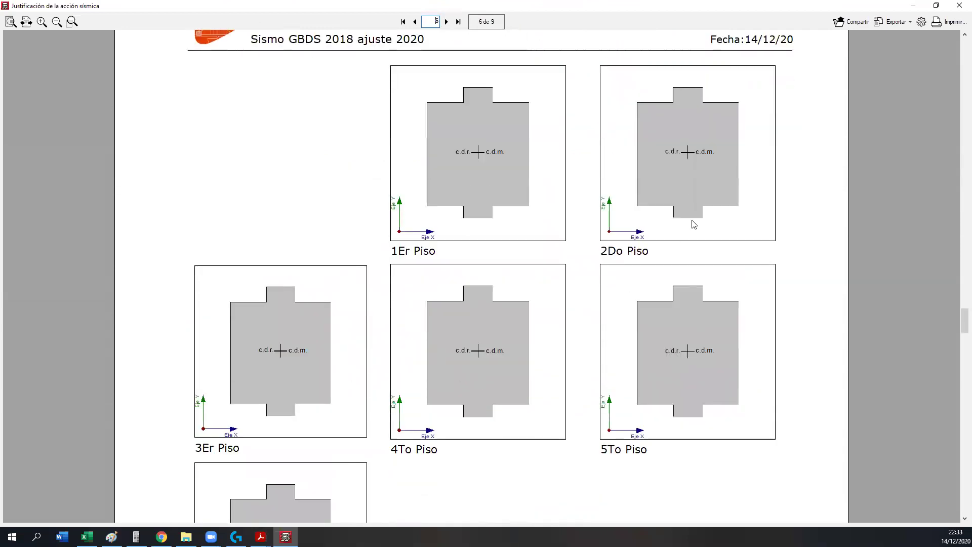
scroll(517, 414, down, 7)
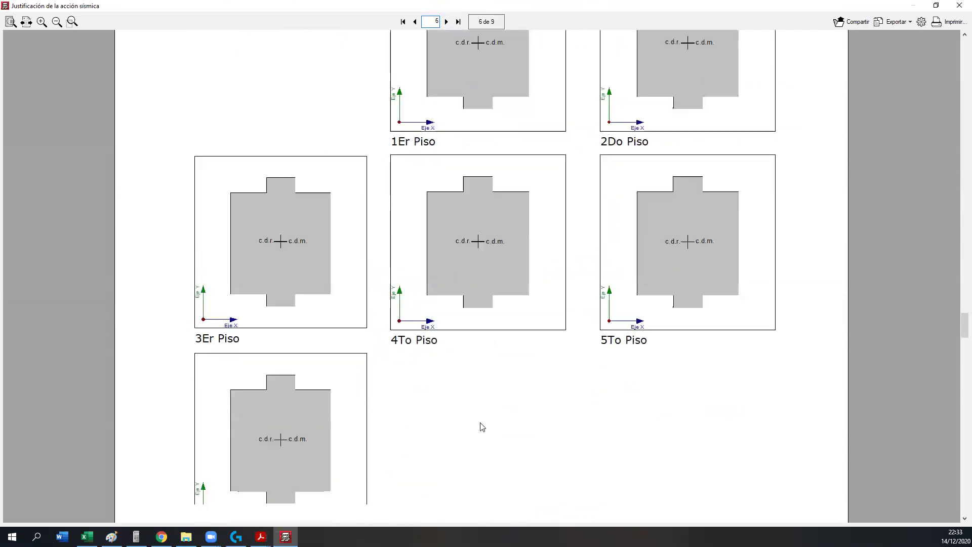
scroll(487, 445, down, 8)
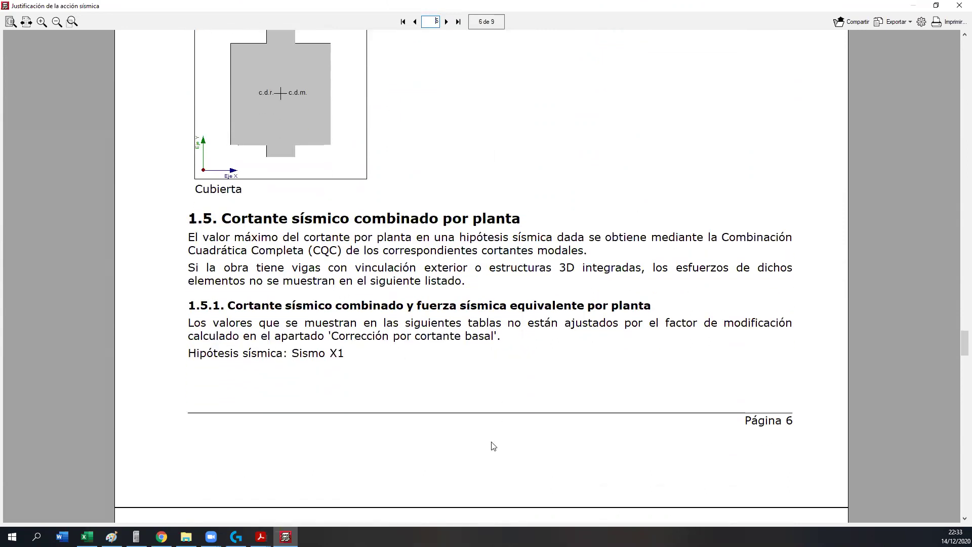
scroll(487, 449, down, 6)
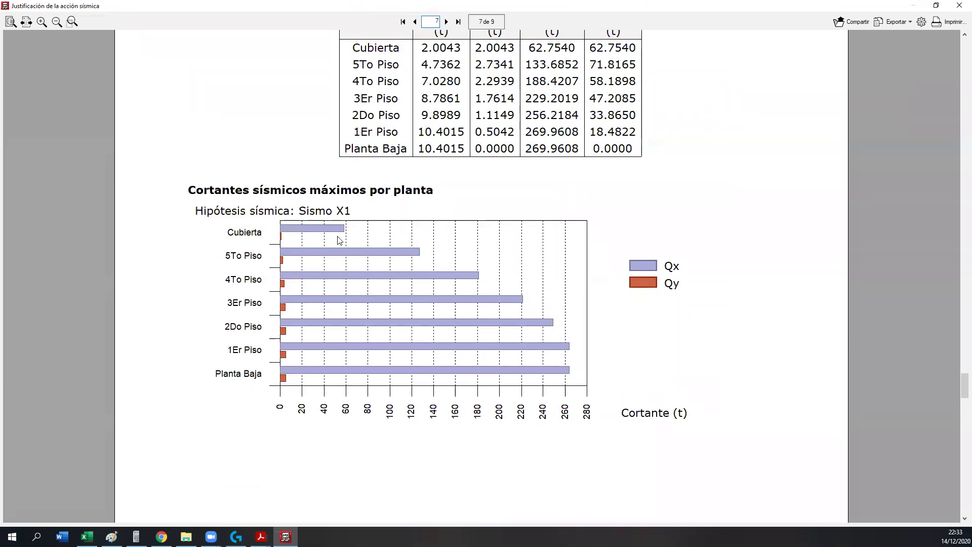
scroll(169, 267, up, 1)
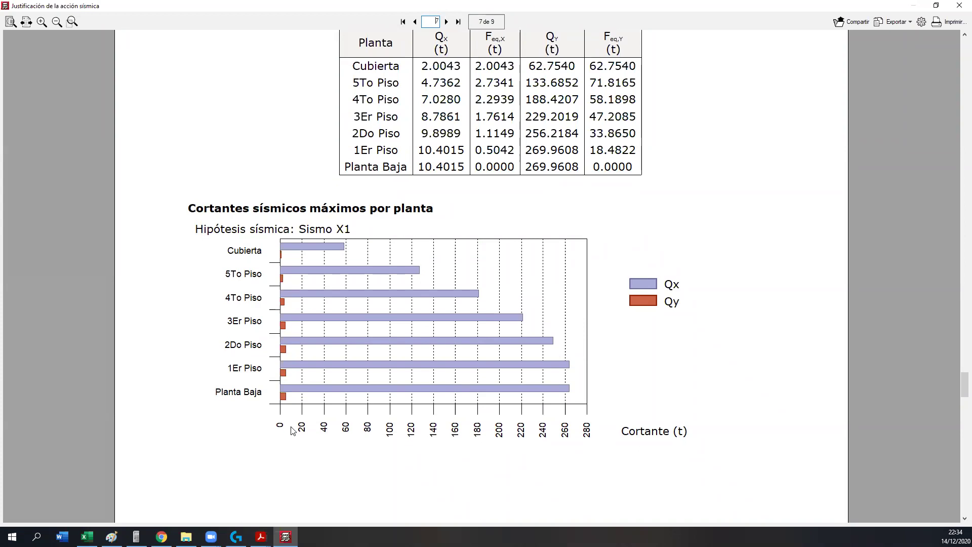
scroll(418, 405, down, 10)
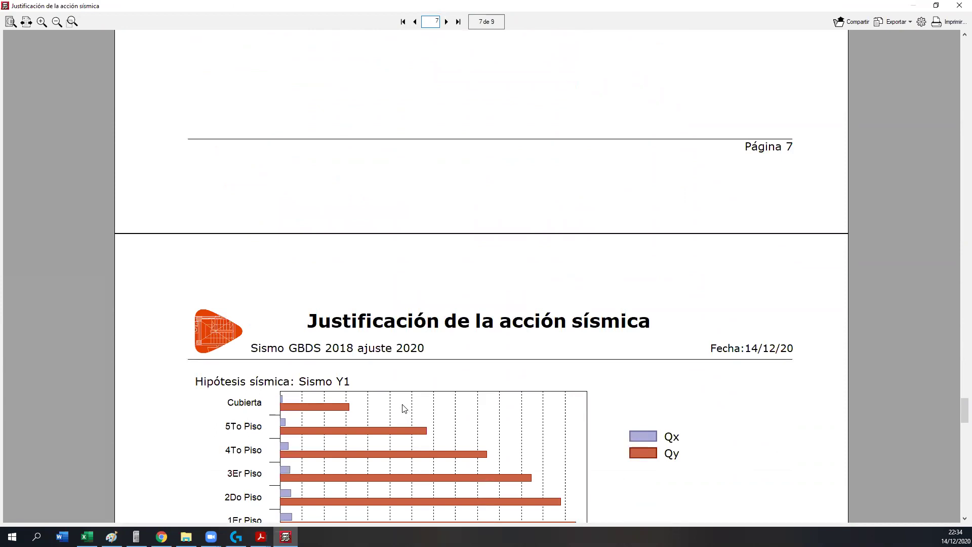
scroll(402, 404, down, 1)
- Return to the floor plots on page 6 and compare the mass and rigidity centres with the symbol definitions on page 5
scroll(405, 407, up, 8)
scroll(412, 415, up, 15)
scroll(421, 414, up, 4)
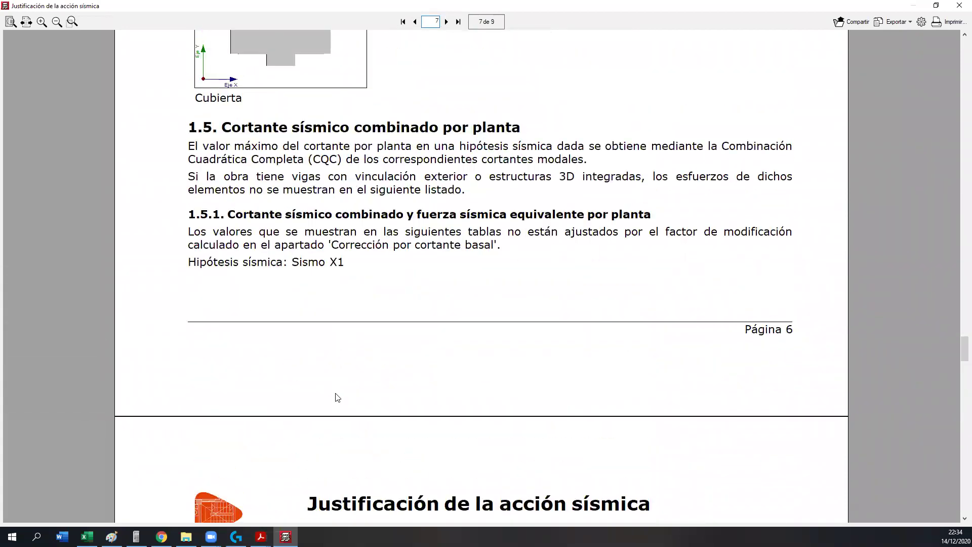
scroll(338, 398, up, 7)
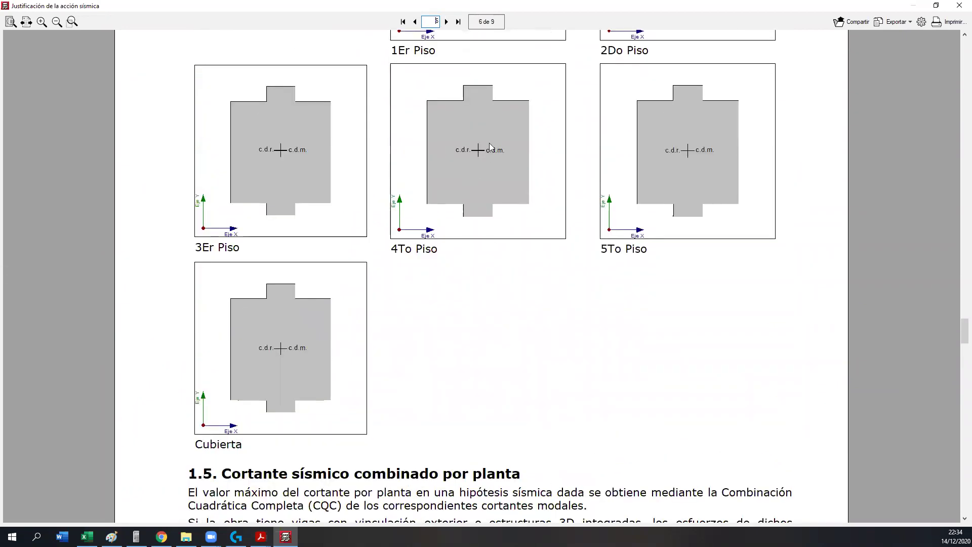
scroll(485, 161, up, 10)
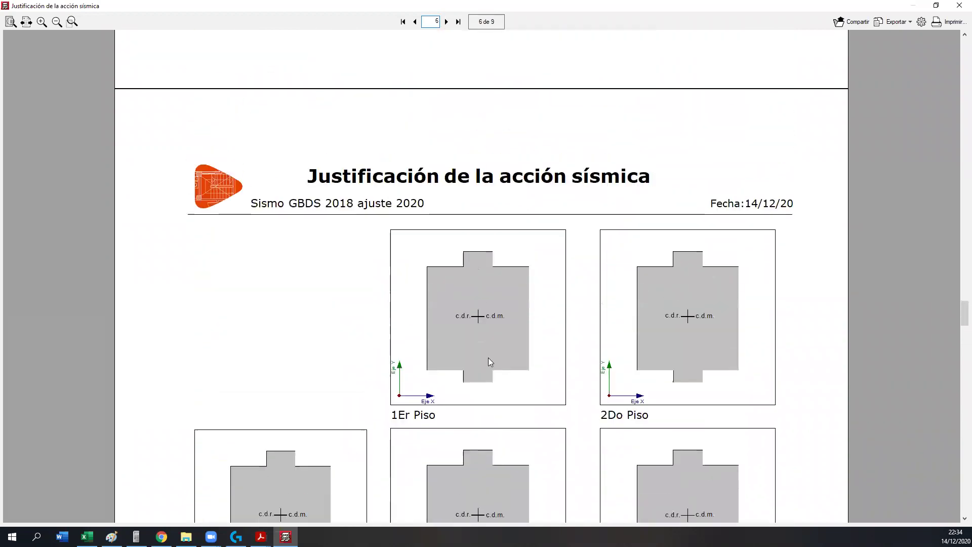
scroll(485, 368, up, 4)
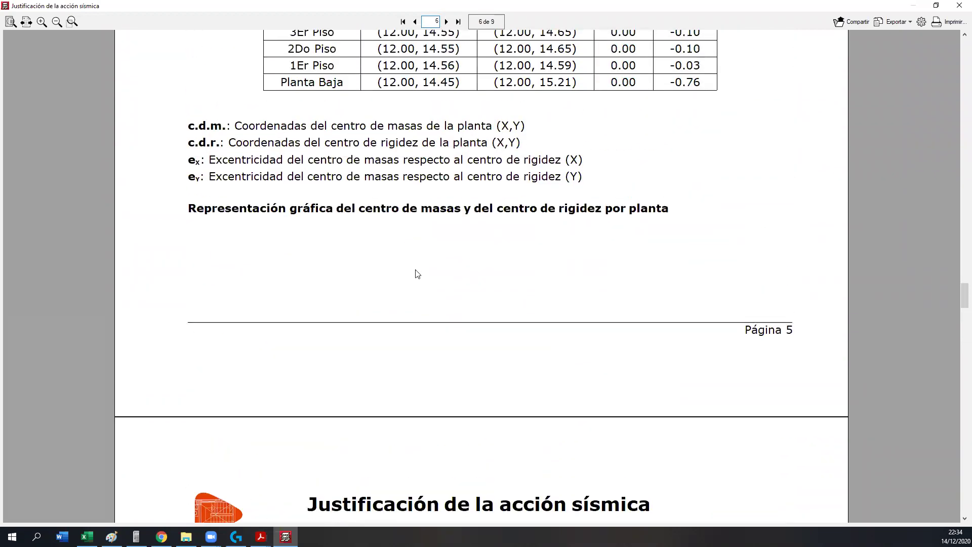
scroll(395, 259, up, 1)
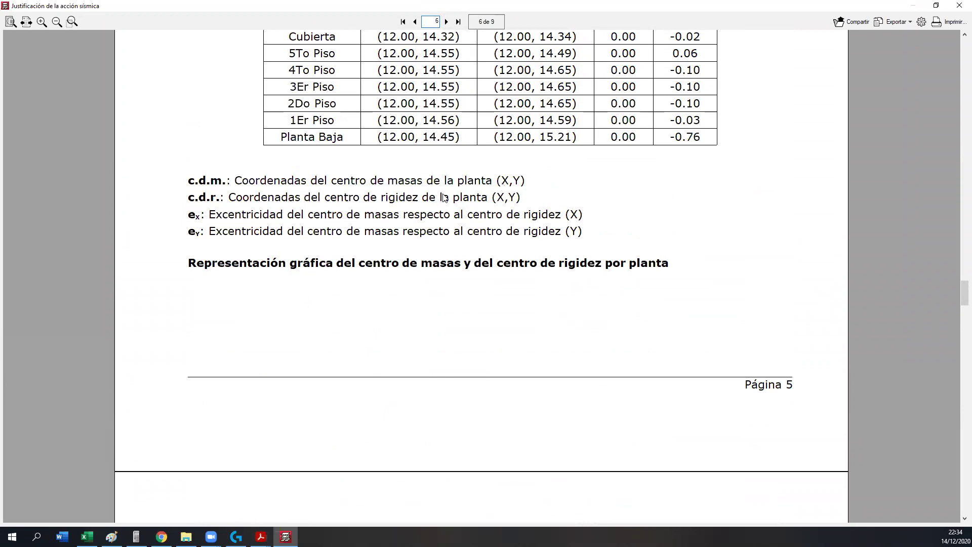
scroll(436, 336, down, 3)
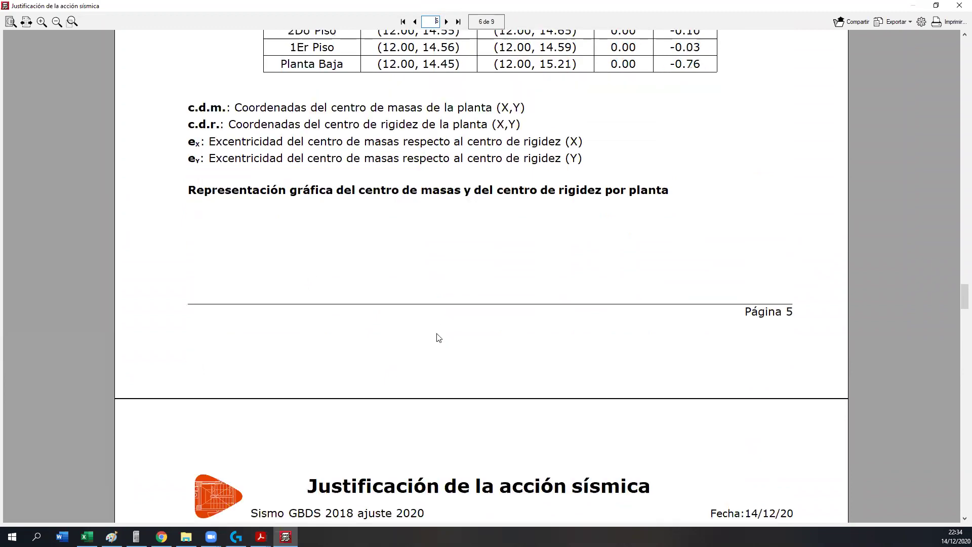
scroll(442, 351, down, 5)
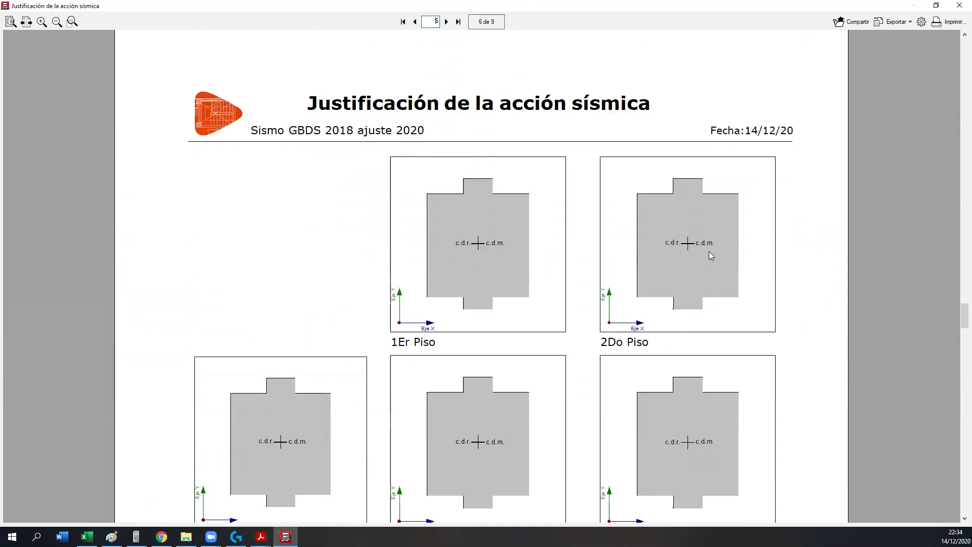
scroll(461, 319, down, 10)
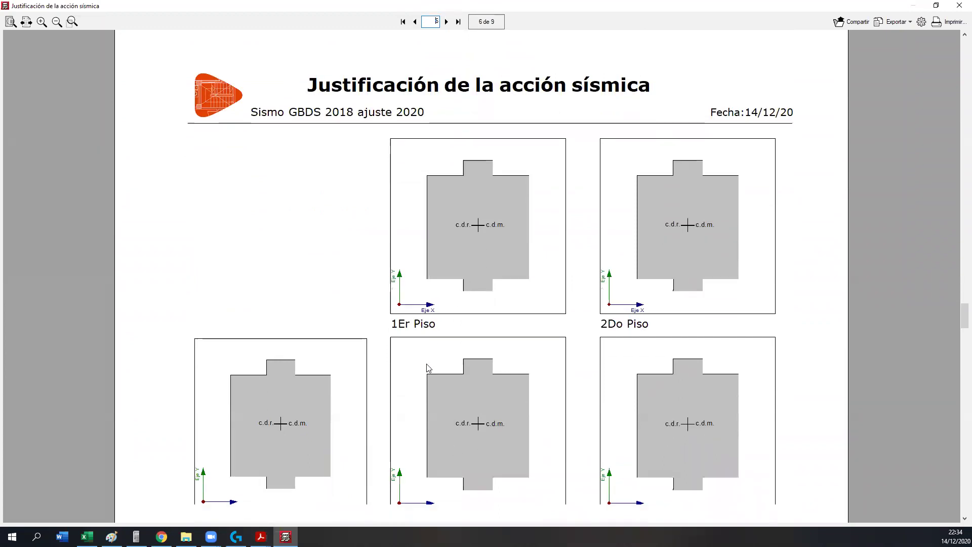
scroll(440, 406, up, 10)
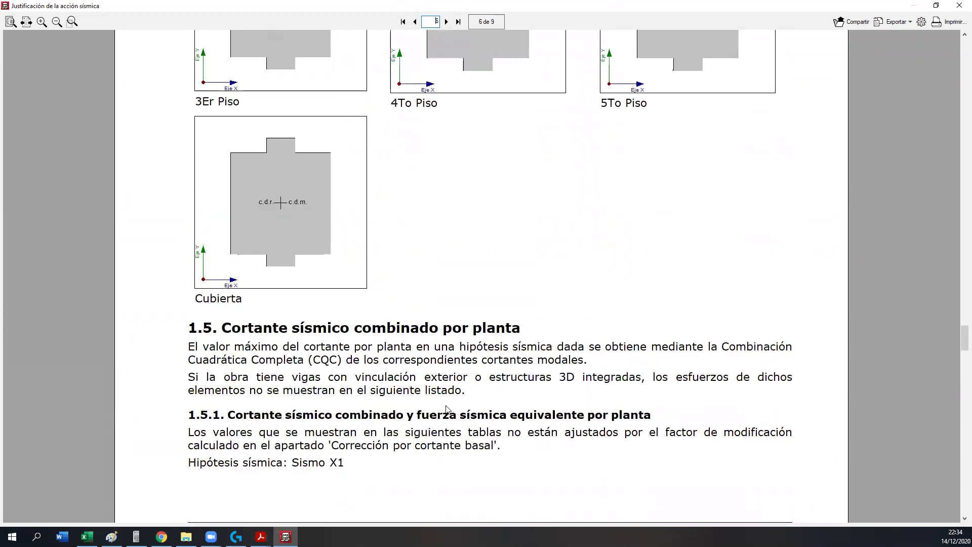
- Re-examine the section 1.4 eccentricity table on page 5 against the floor plots and the introduction to section 1.5 on page 6
scroll(461, 425, up, 8)
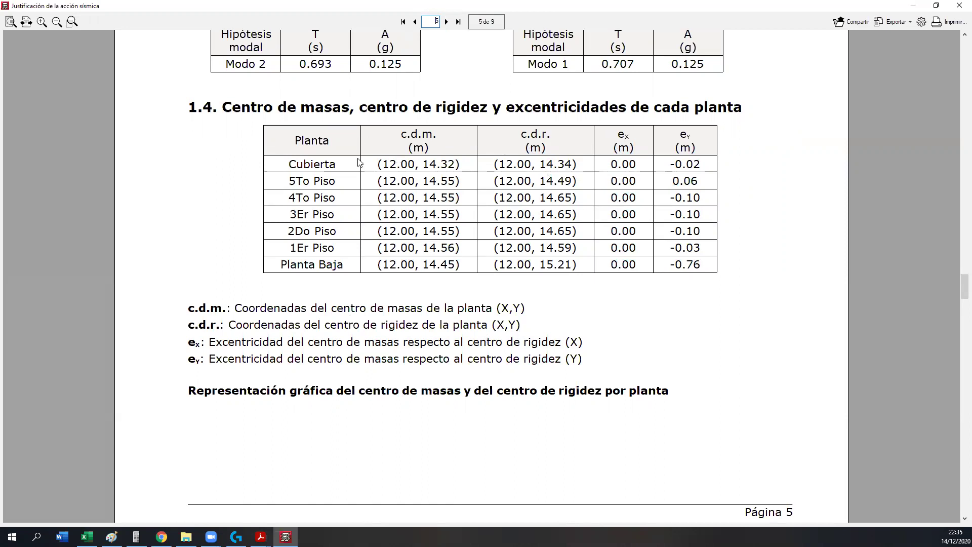
scroll(541, 262, up, 3)
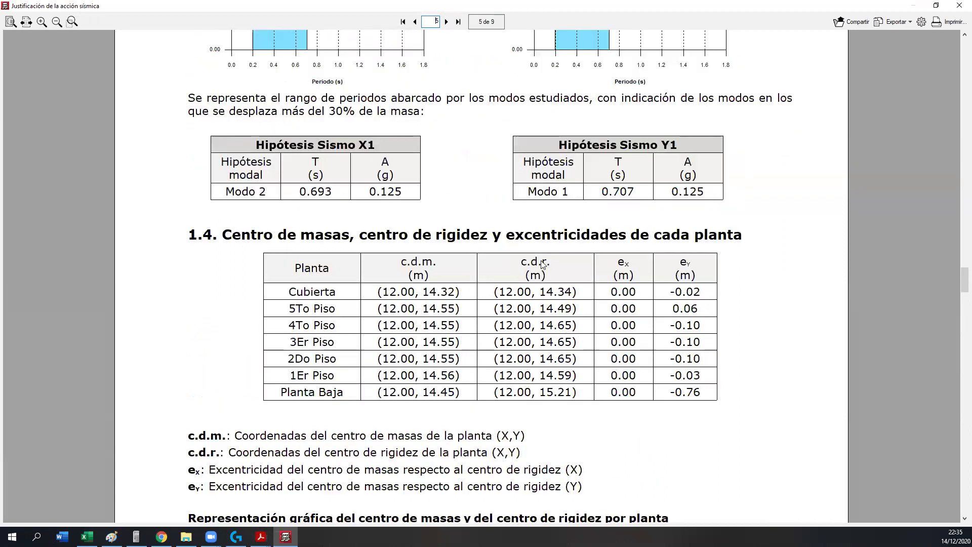
scroll(511, 332, down, 3)
scroll(512, 333, down, 3)
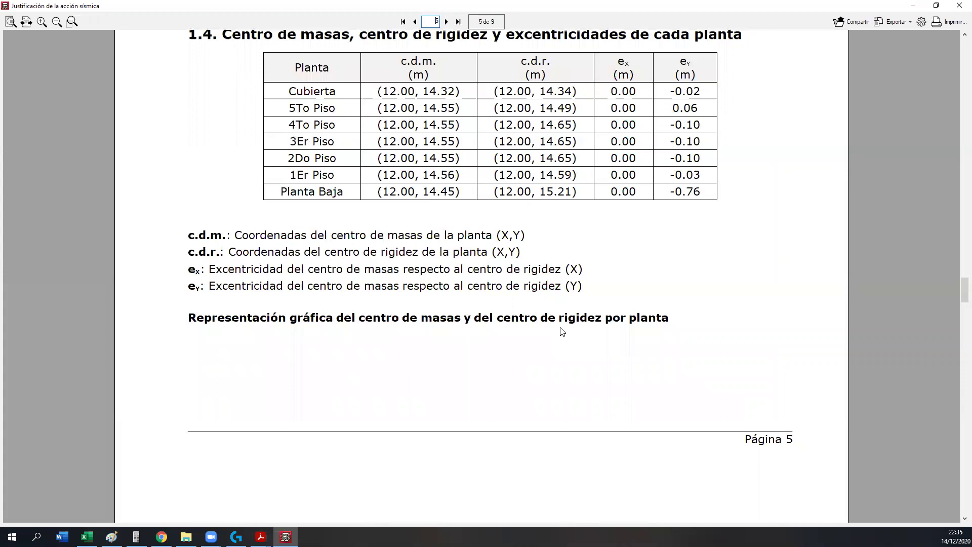
scroll(561, 405, down, 20)
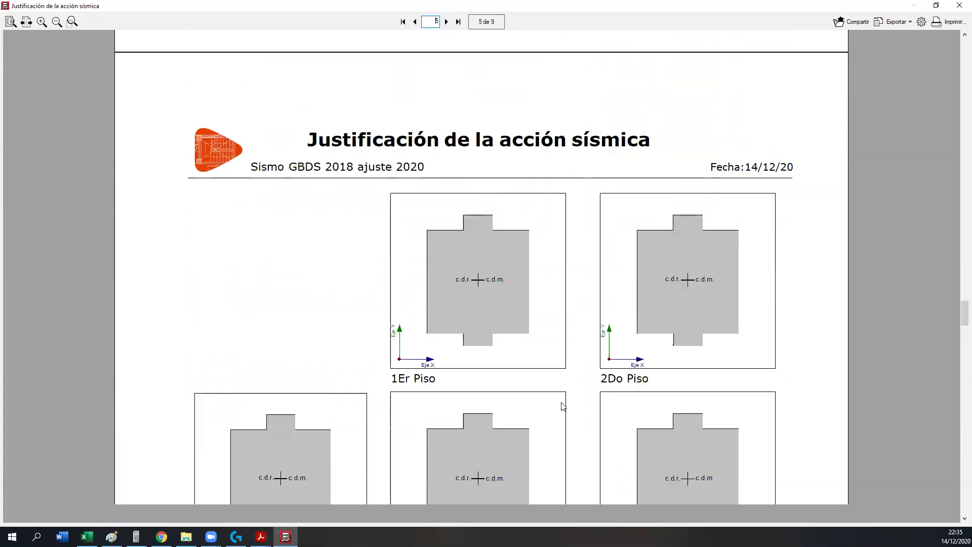
scroll(562, 405, down, 20)
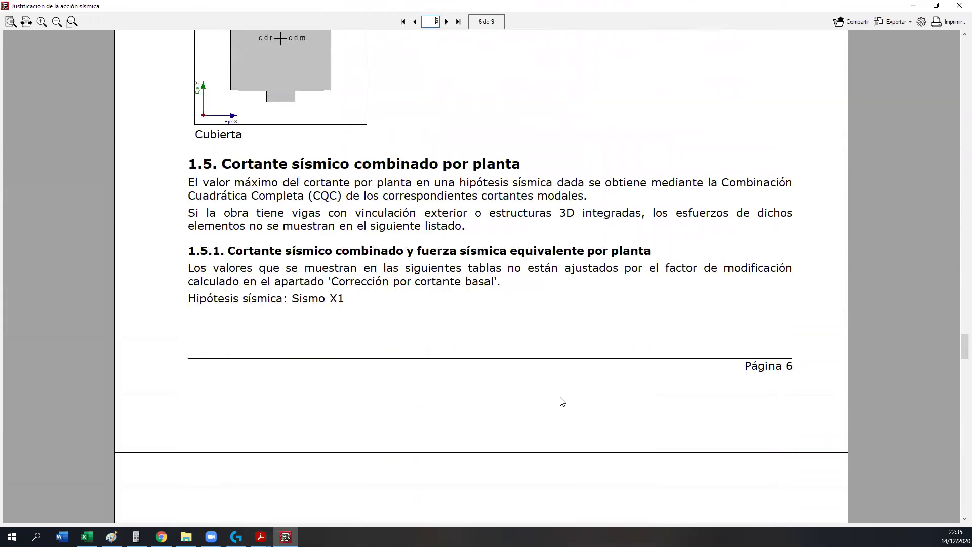
scroll(561, 402, down, 15)
scroll(552, 400, up, 18)
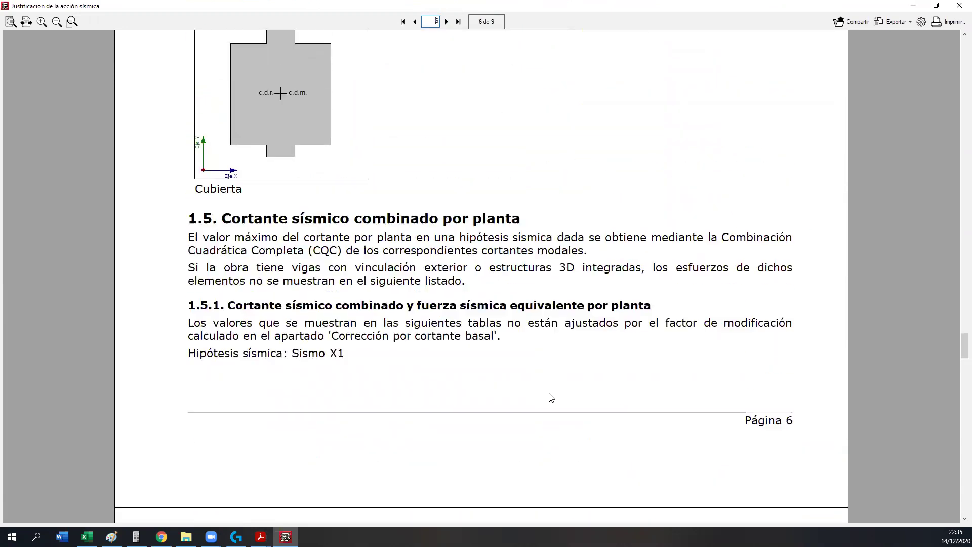
scroll(550, 398, up, 20)
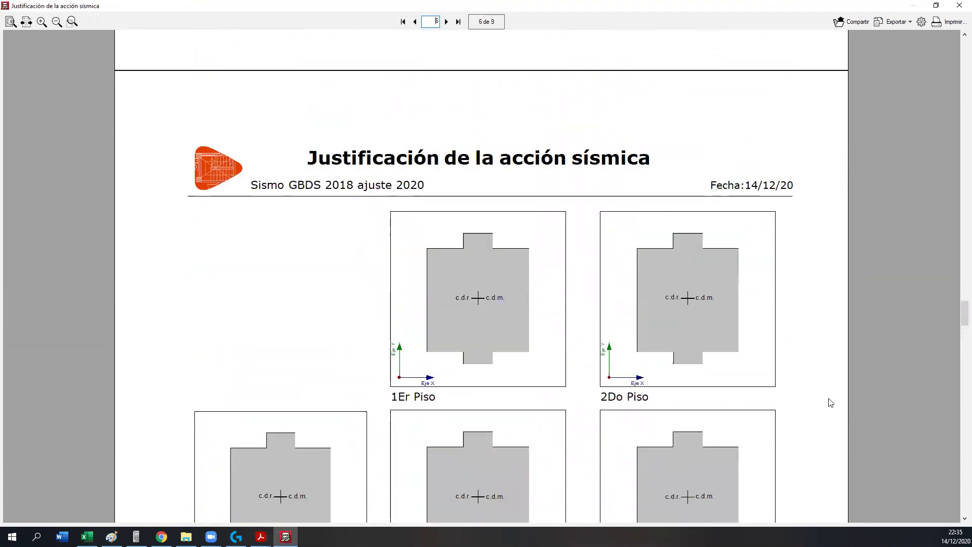
- Review the design acceleration spectrum and seismic behaviour factors on page 3, and close the seismic justification report
drag(957, 311, 950, 171)
scroll(425, 369, down, 7)
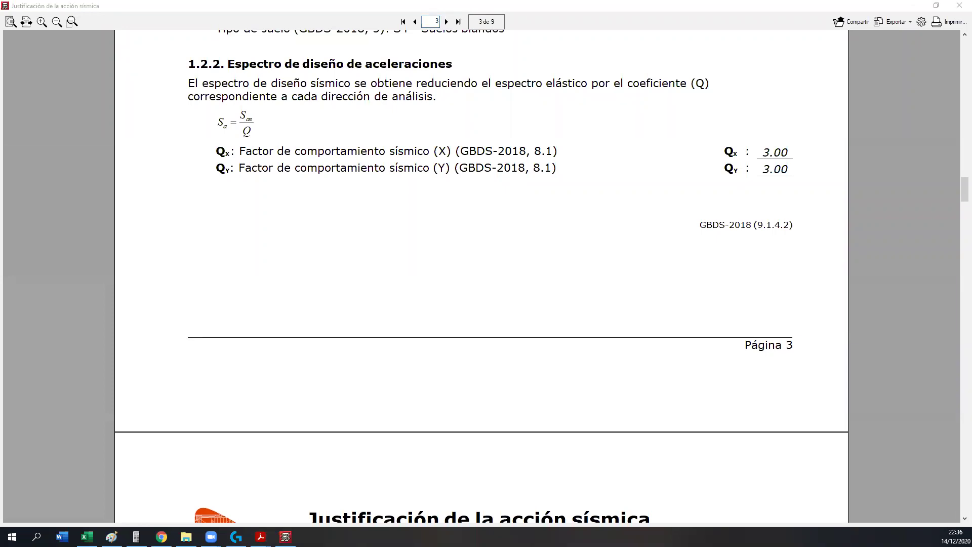
click(481, 287)
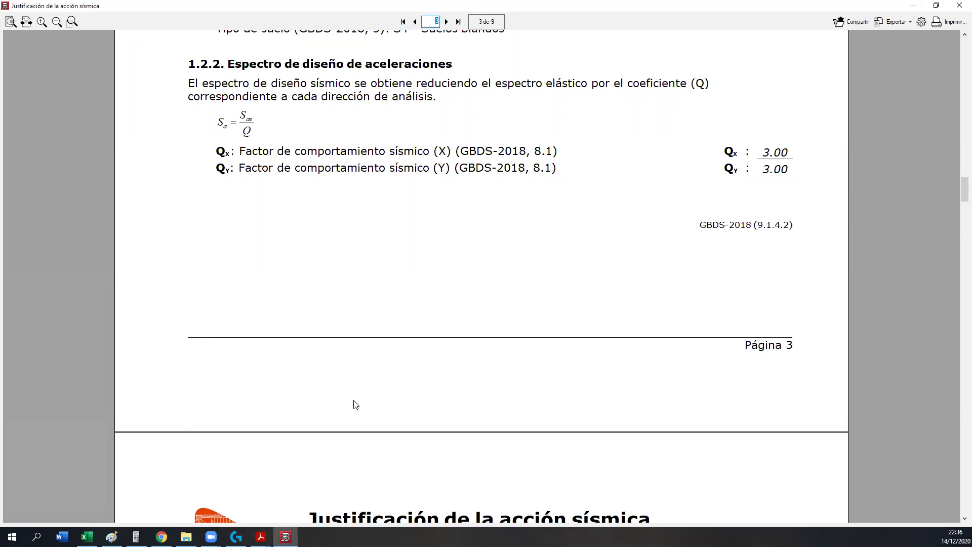
click(956, 7)
click(486, 413)
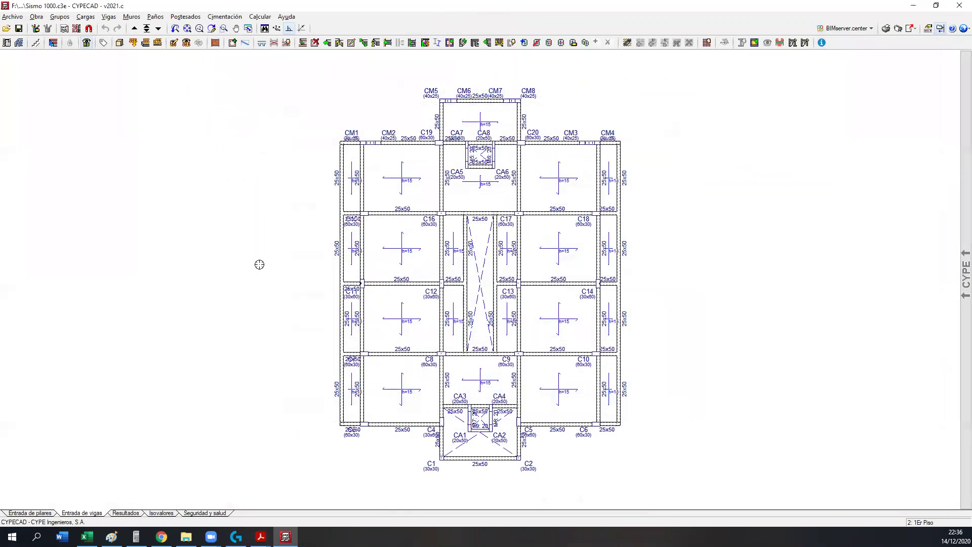